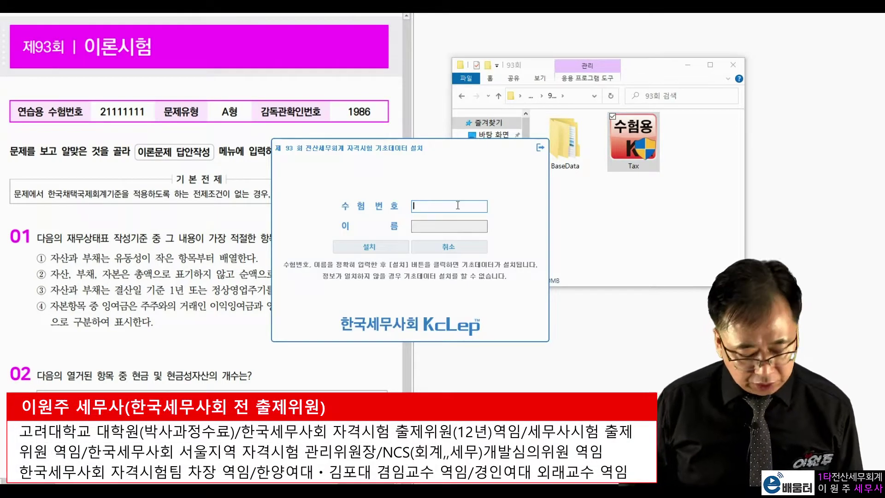
Enter the candidate's exam number and name, then install the exam base data
type("21111111")
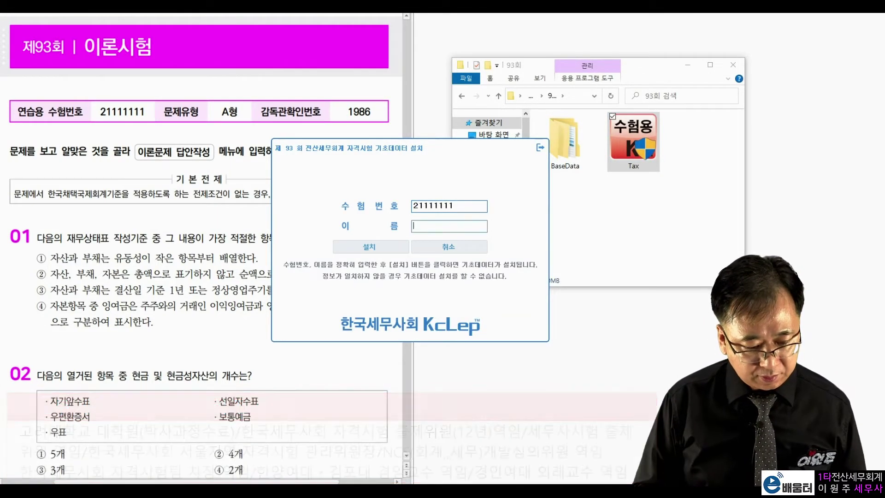
key("Tab")
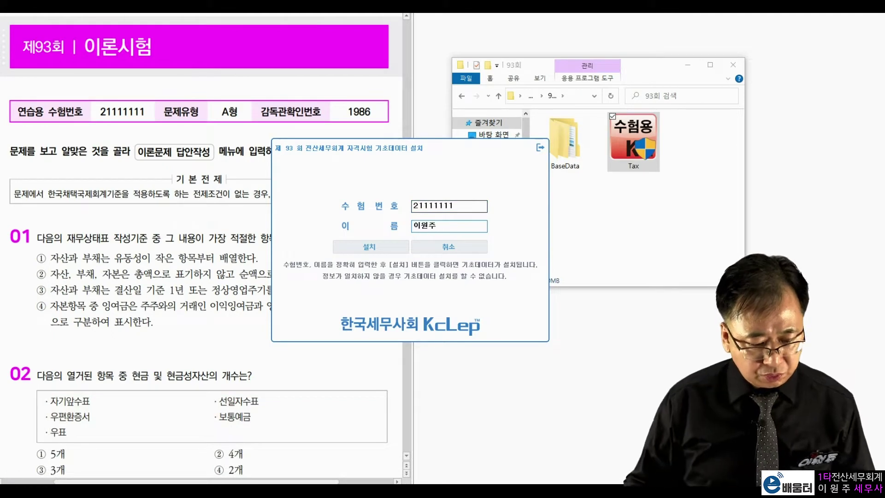
left_click(371, 248)
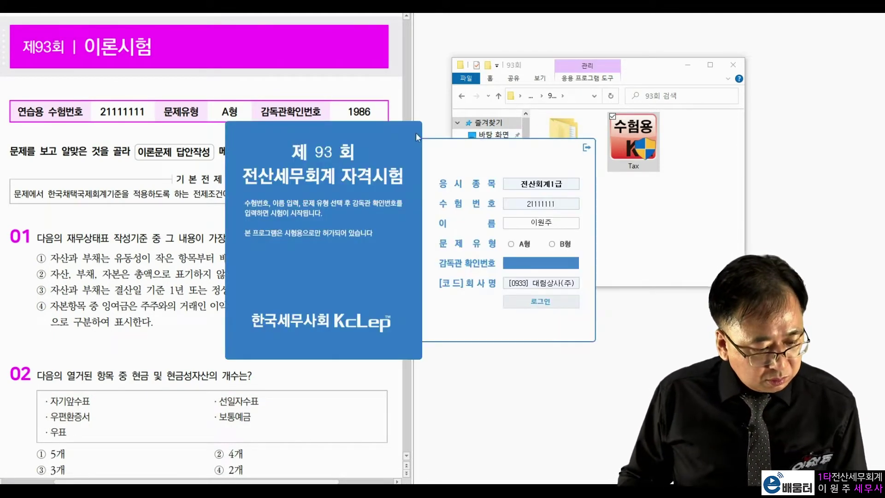
Log in as exam type A using the supervisor confirmation number
left_click_drag(399, 137, 602, 54)
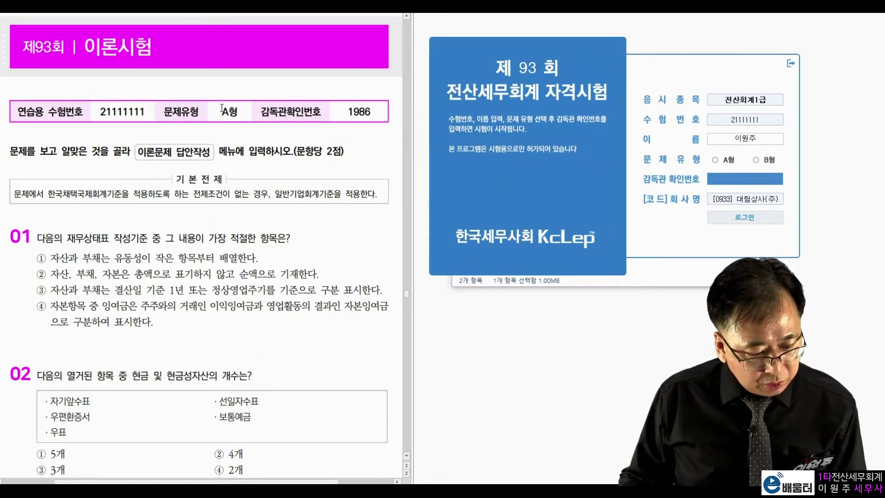
left_click_drag(222, 111, 266, 115)
left_click_drag(347, 113, 370, 115)
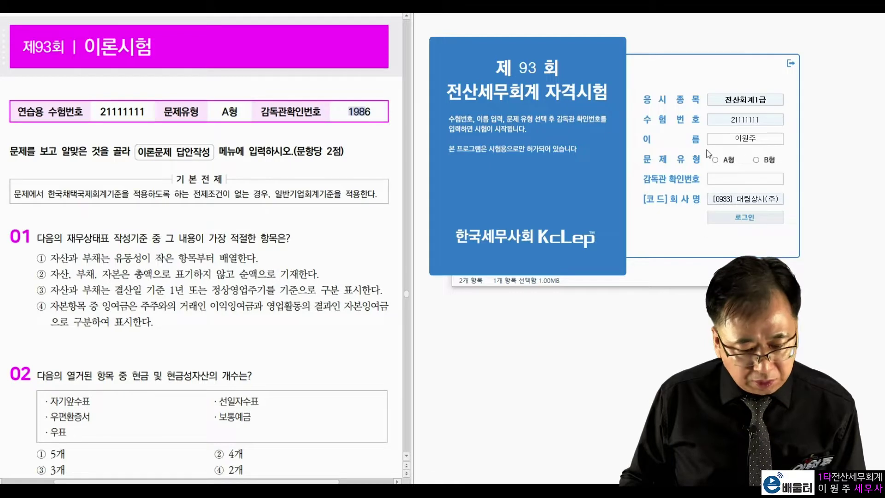
left_click(719, 161)
type("1986")
key("Return")
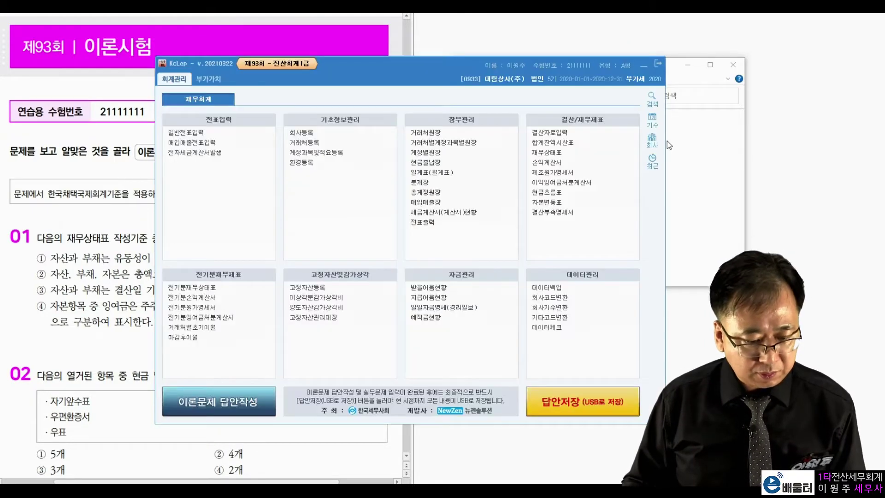
Scroll the exam paper to practical problem 1 and open 거래처등록 from 기초정보관리
left_click_drag(502, 75, 742, 37)
left_click(254, 258)
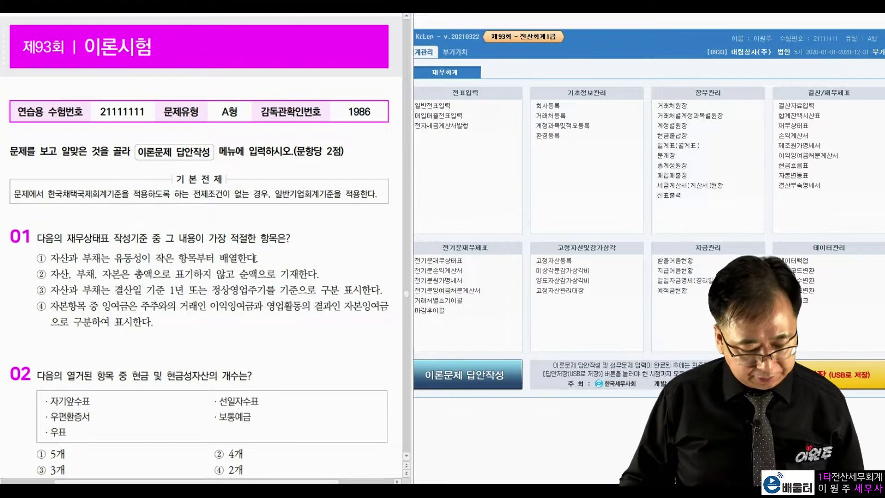
scroll(254, 258, "down", 15)
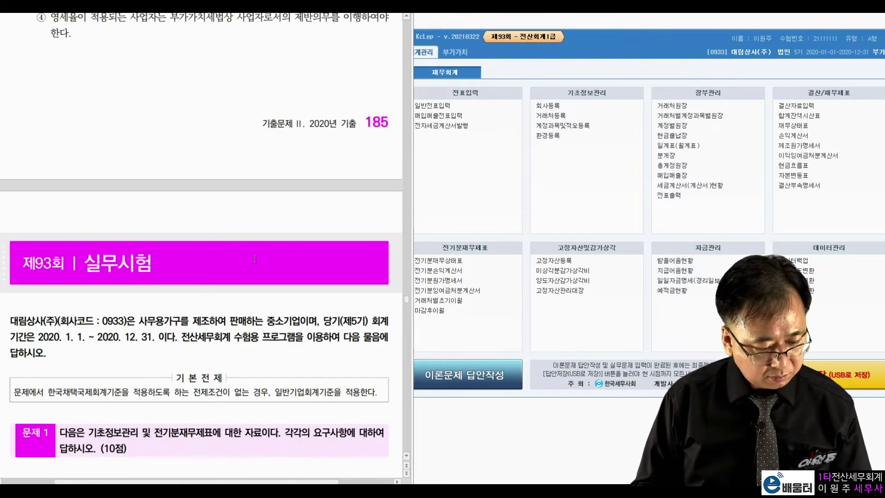
scroll(184, 328, "down", 8)
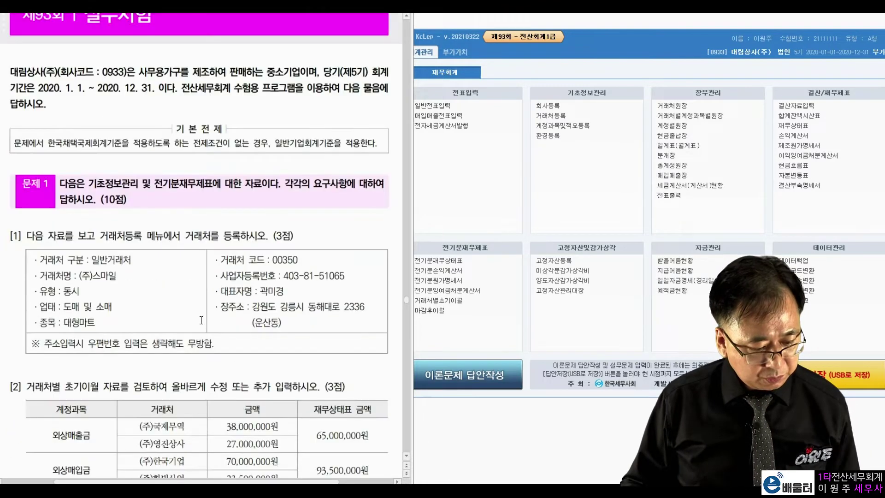
scroll(202, 319, "down", 2)
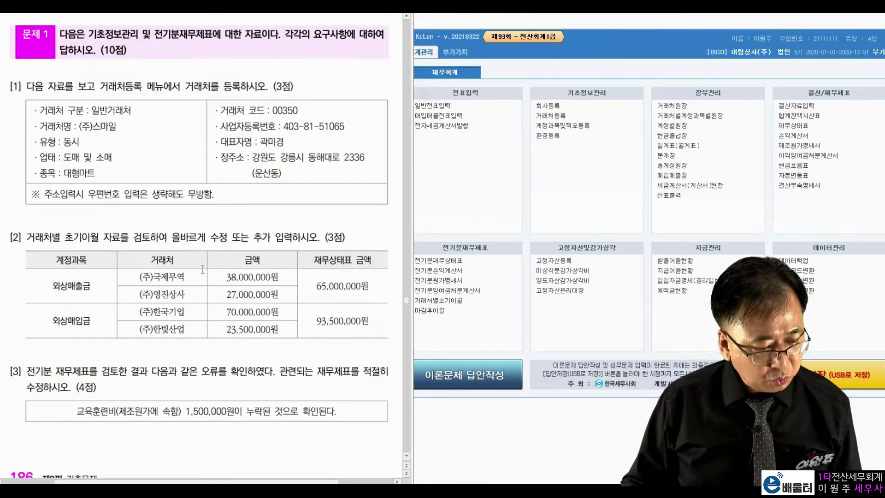
left_click_drag(99, 92, 152, 87)
left_click(201, 126)
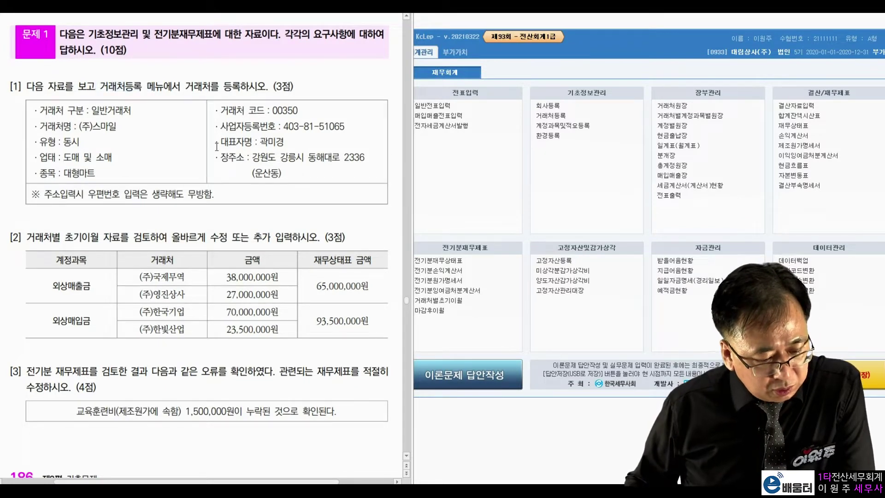
left_click(548, 117)
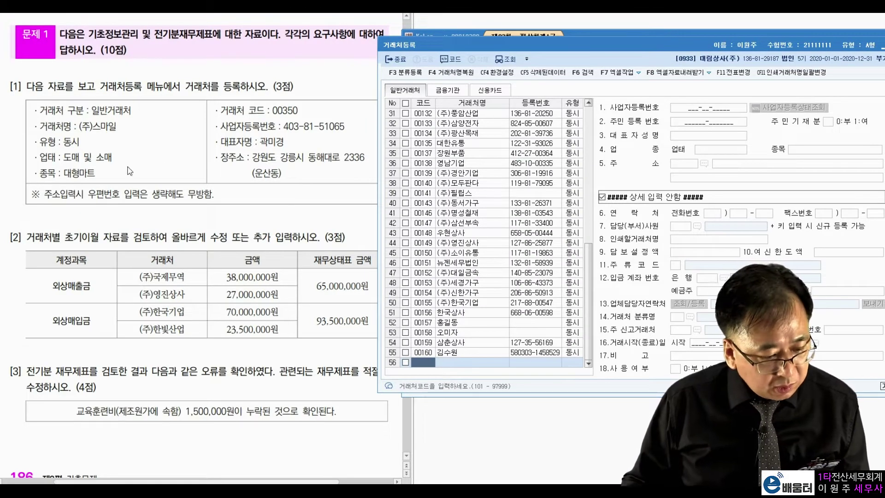
Add customer code 00350 named (주)스마일 with trade type 3:동시
left_click(276, 111)
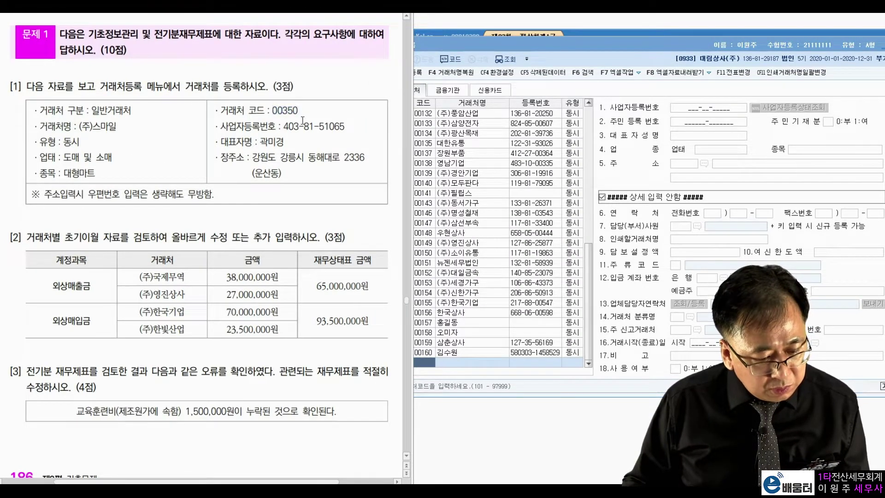
left_click(427, 362)
type("00350")
key("Return")
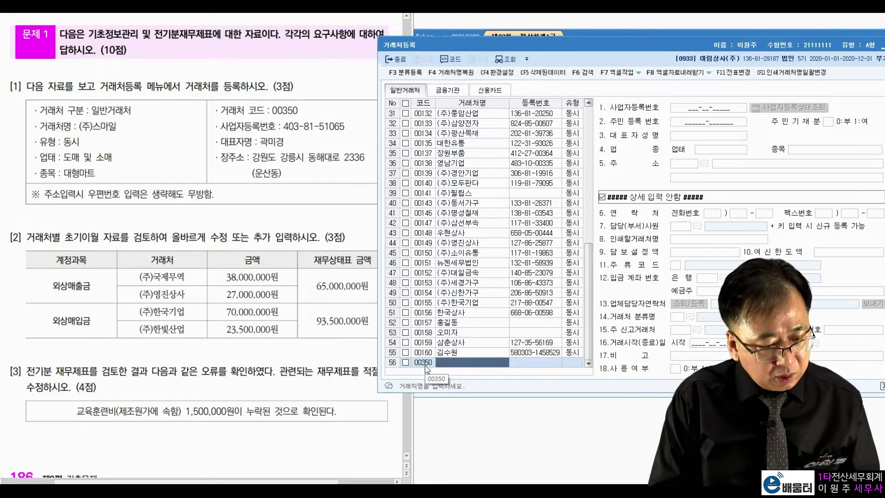
type("(ㅈ")
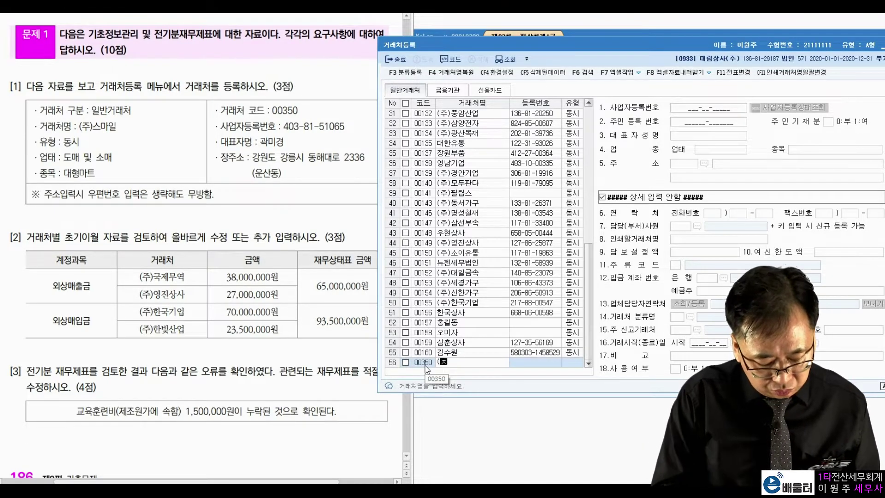
type(")스마일")
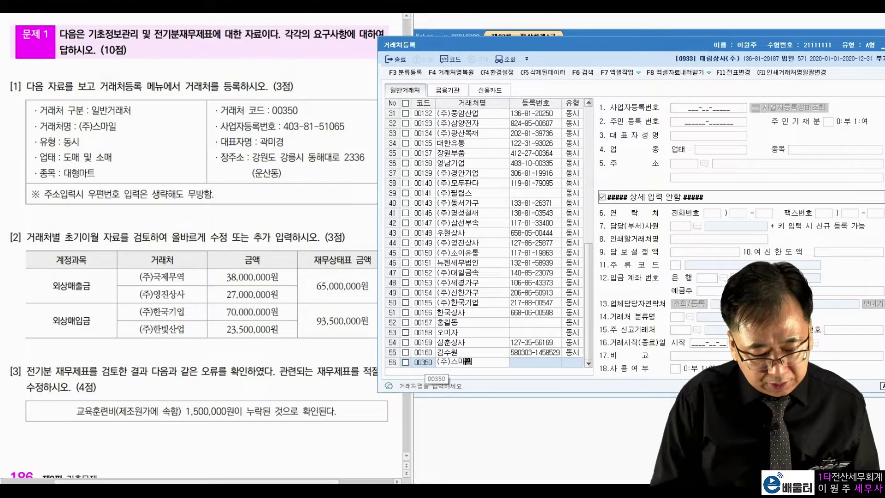
key("Return")
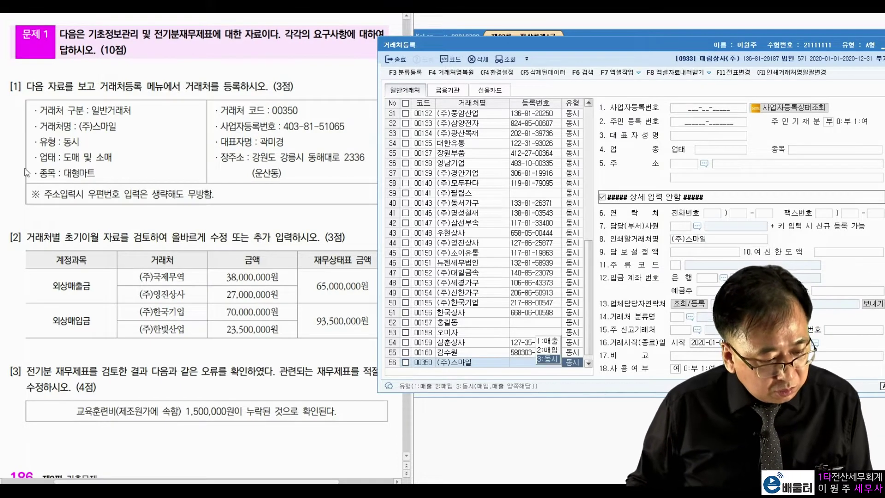
left_click_drag(41, 143, 72, 143)
left_click(572, 365)
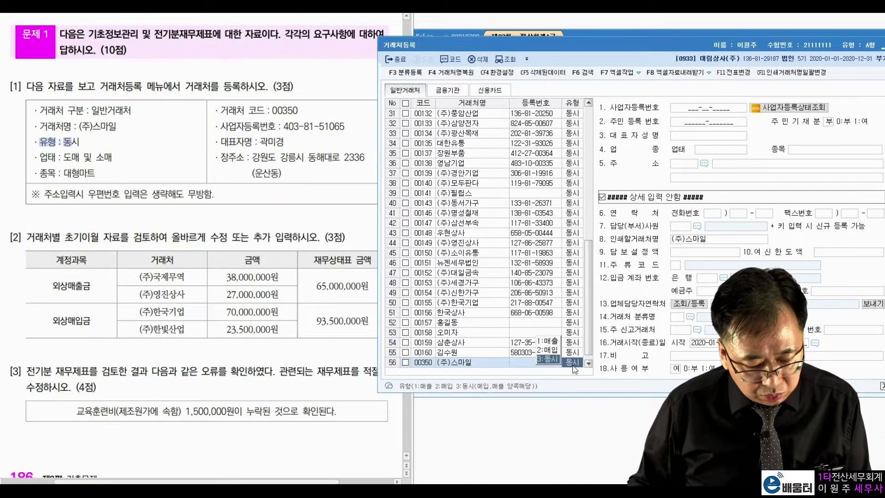
left_click(556, 361)
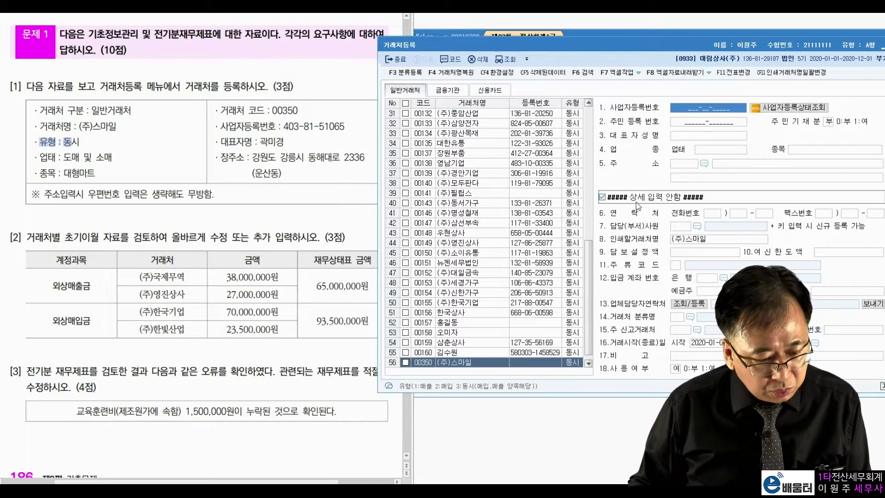
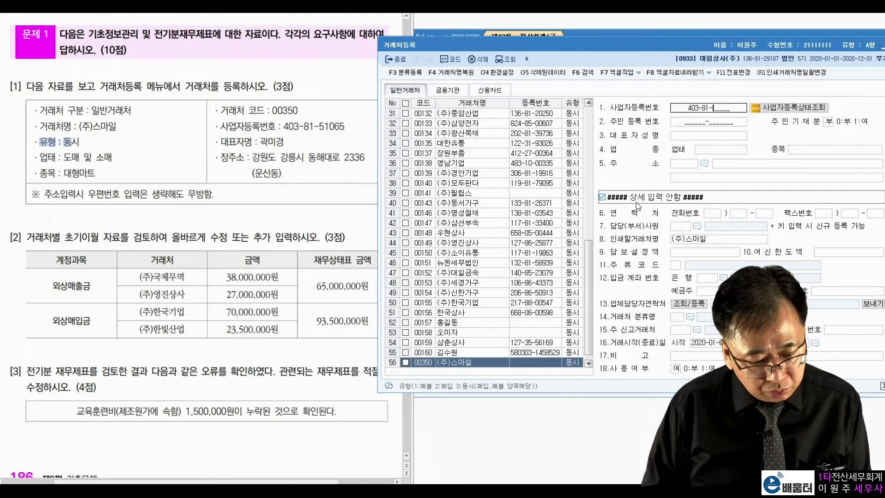
Fill in registration number, representative, 업태 도매 및 소매, 종목 대형마트 and the business address, then close
key("Return")
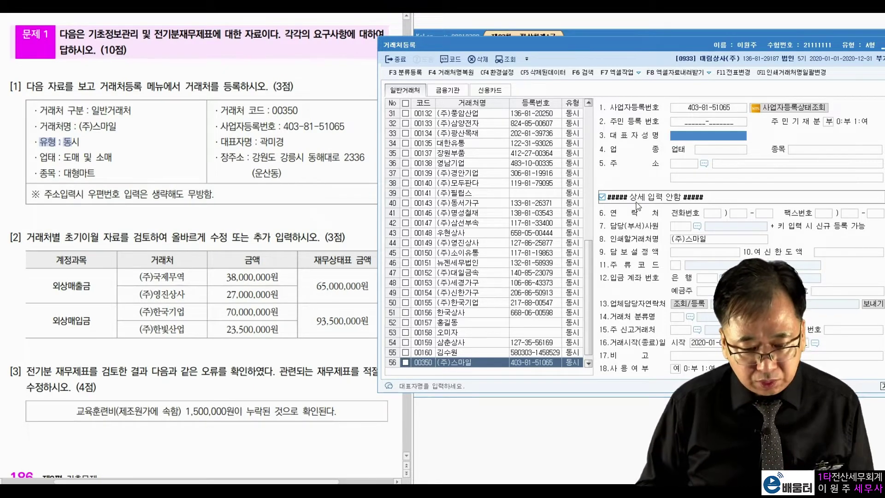
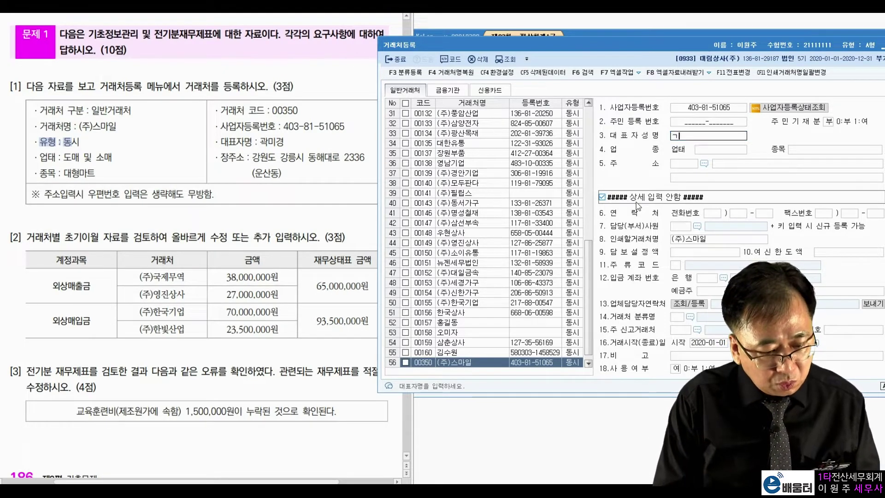
key("Return")
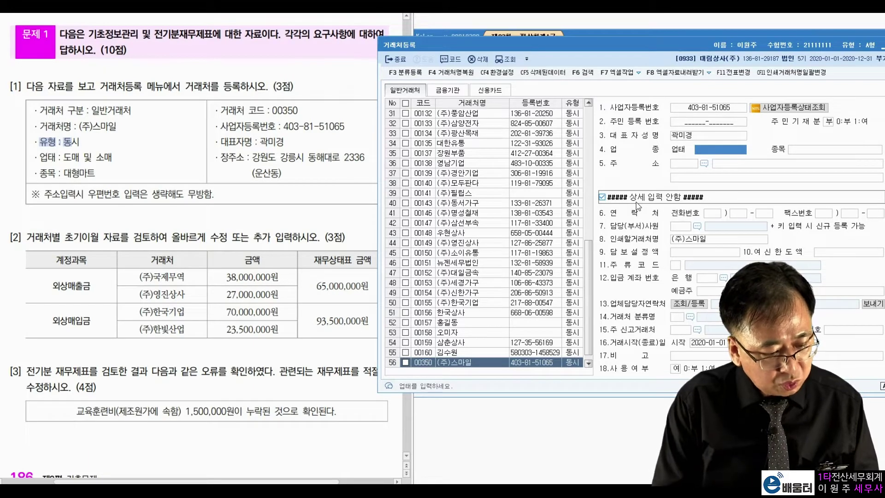
type("도매 및 솜")
type("ㅐ")
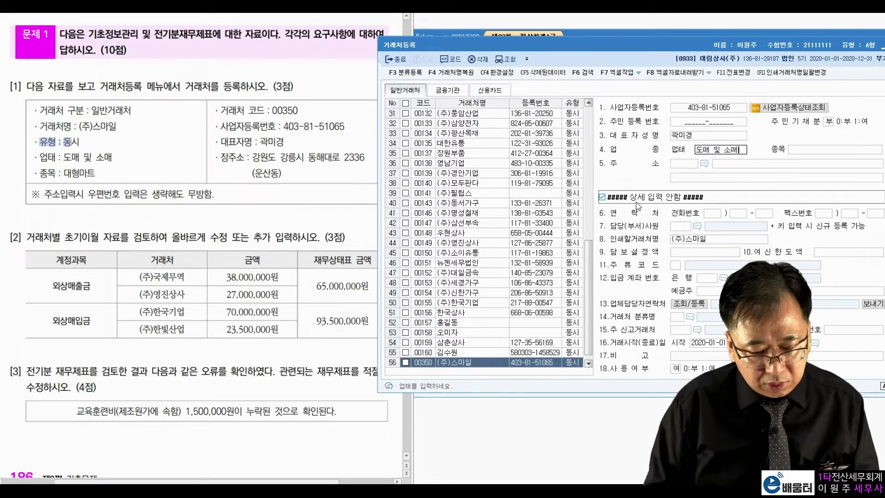
key("Return")
type("대형마트")
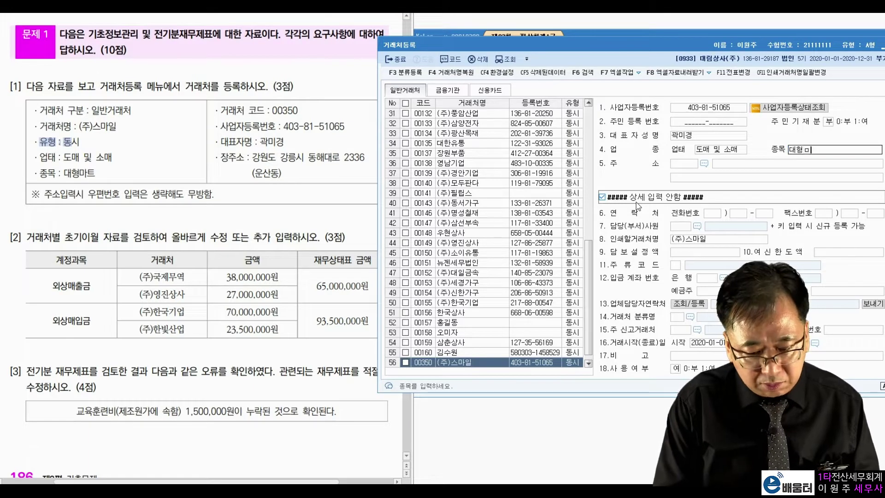
key("Return")
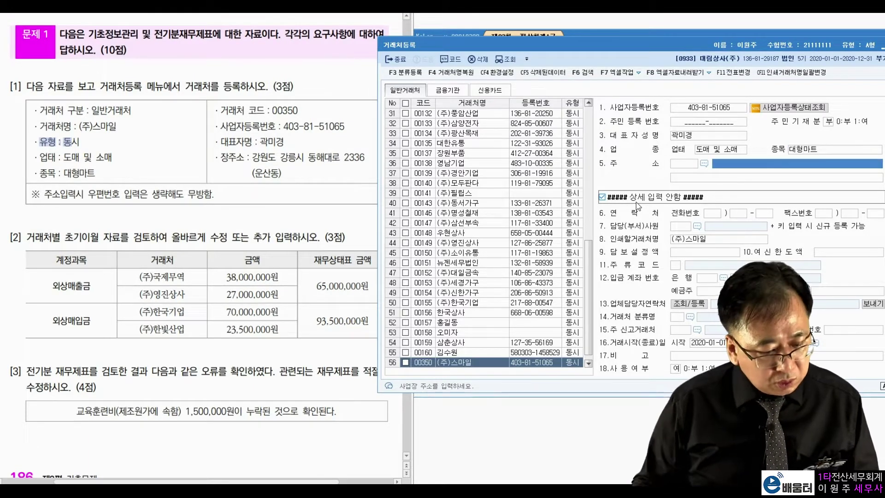
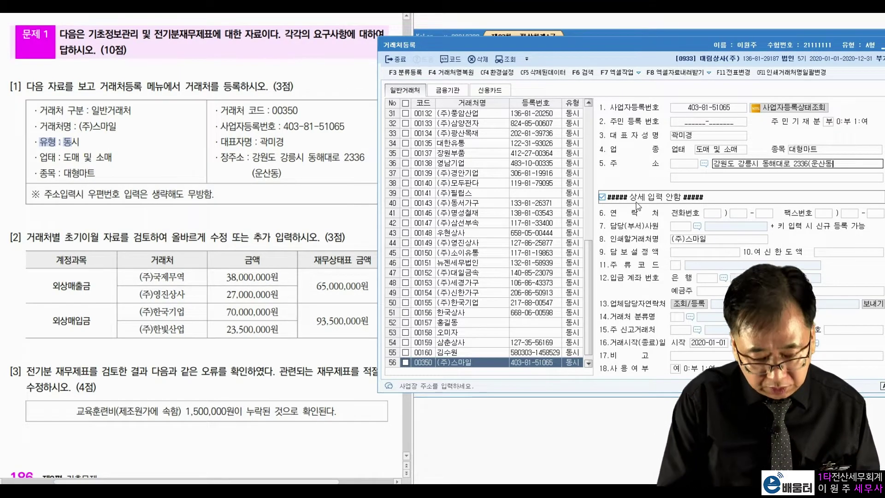
key("Return")
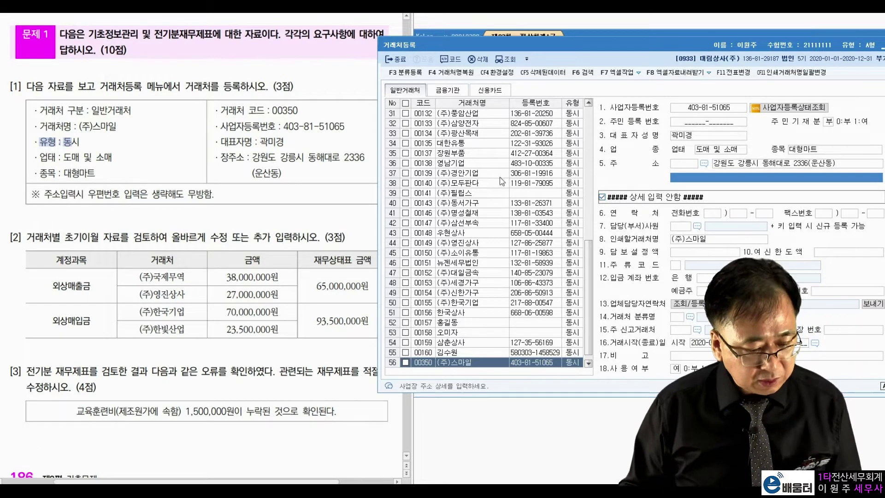
key("Escape")
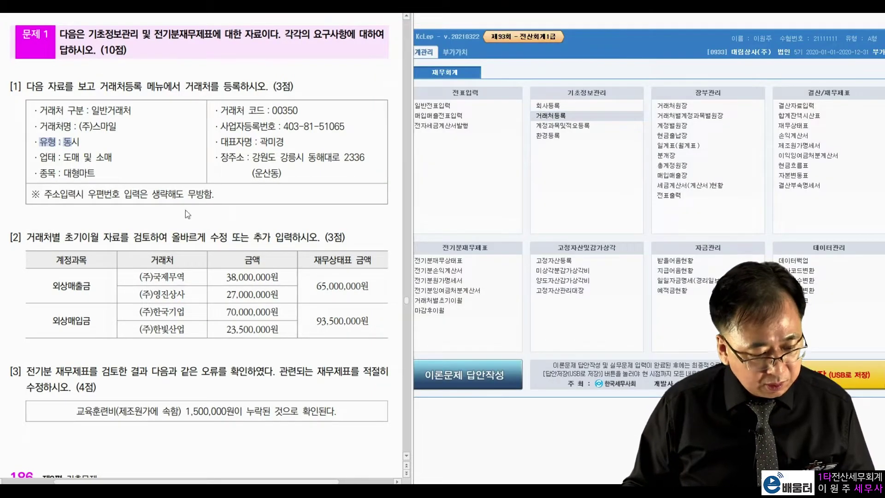
Open 거래처별초기이월 and show the customer balances for 외상매출금
left_click(146, 232)
left_click_drag(26, 237, 128, 236)
left_click(205, 220)
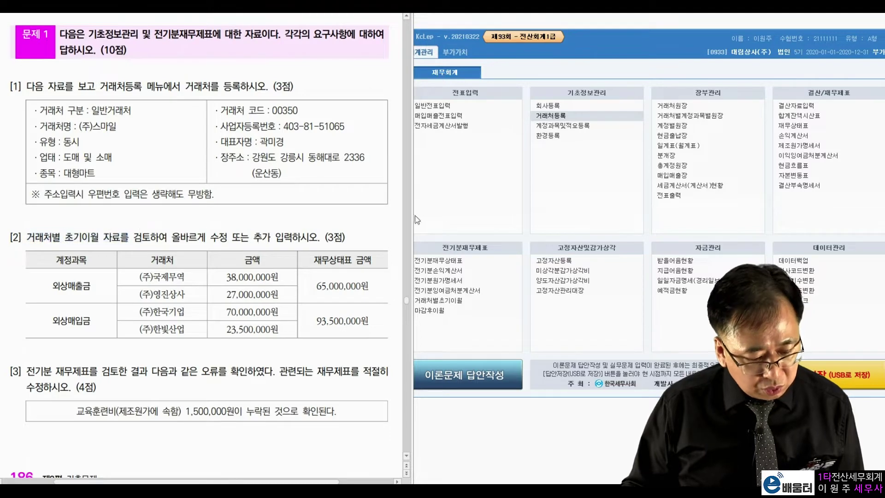
left_click(450, 300)
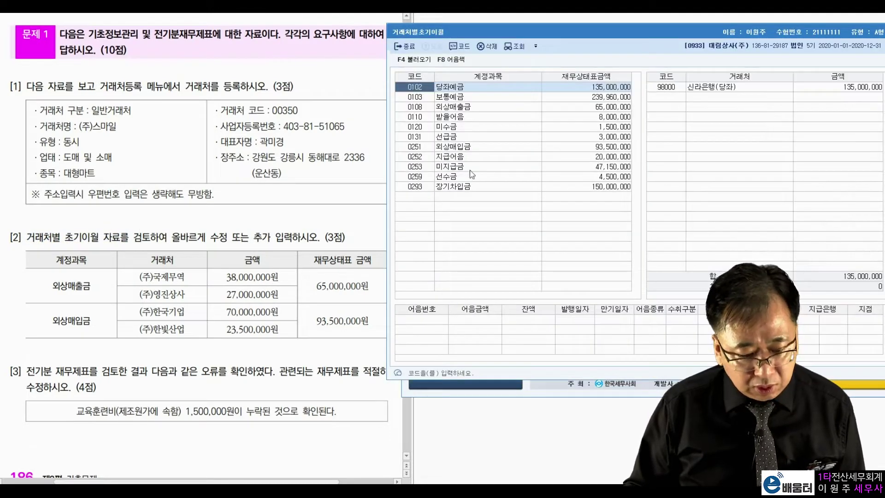
left_click_drag(55, 286, 92, 287)
left_click(94, 288)
left_click(478, 106)
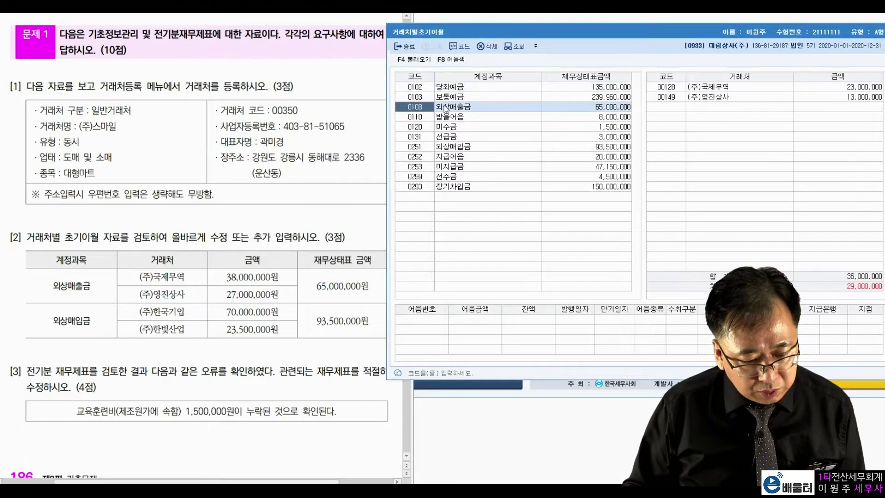
Correct 외상매출금 balances: (주)국제무역 38,000,000 and (주)영진상사 27,000,000
left_click_drag(162, 279, 275, 265)
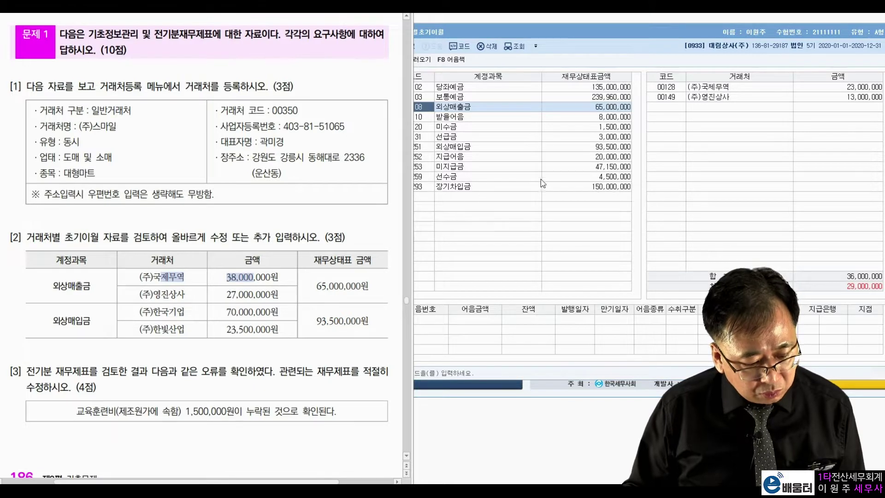
left_click(827, 91)
type("3")
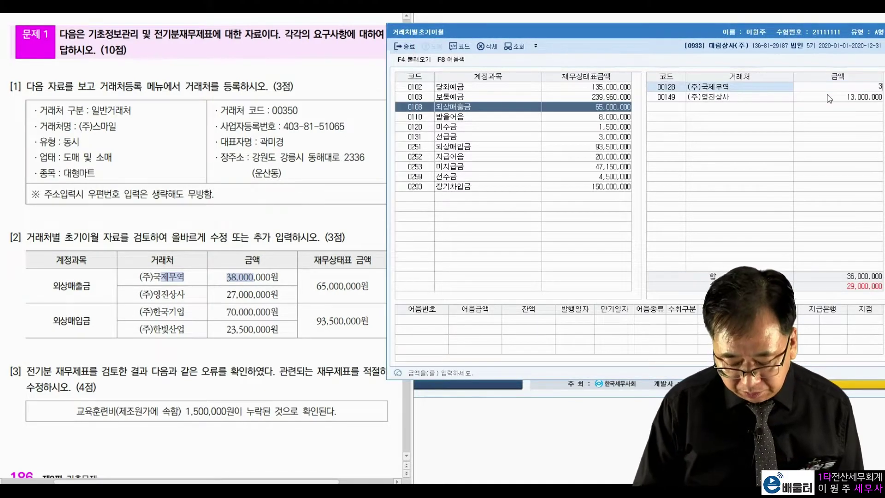
type("8,000,000")
key("Return")
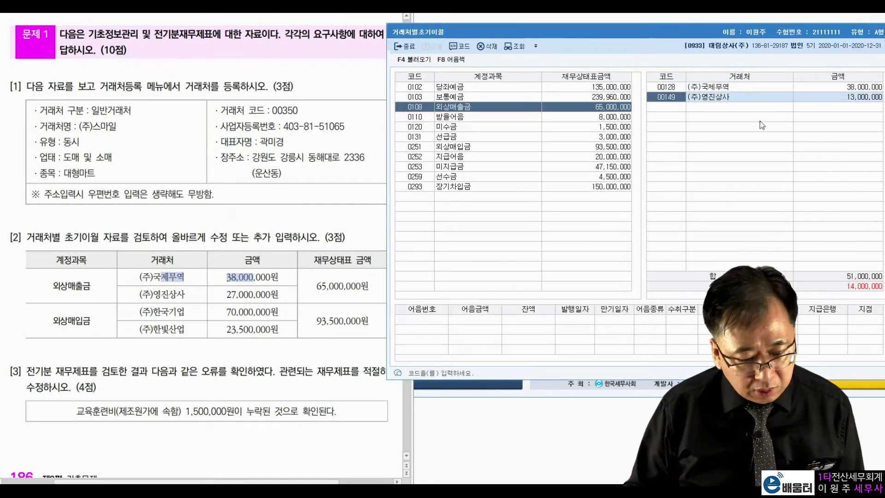
left_click_drag(226, 294, 242, 294)
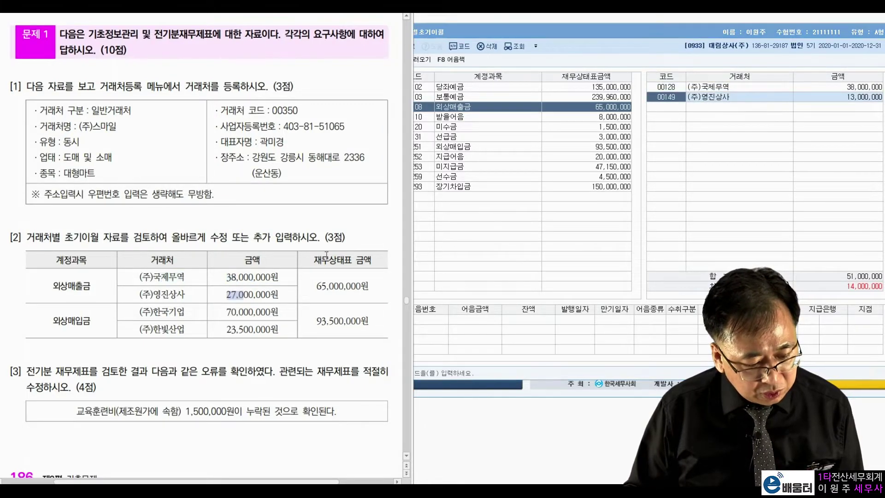
left_click(836, 97)
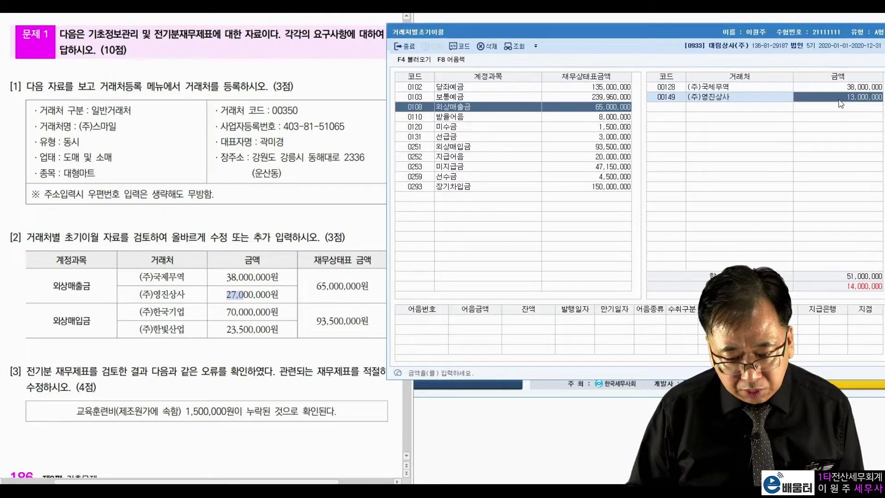
type("27000000")
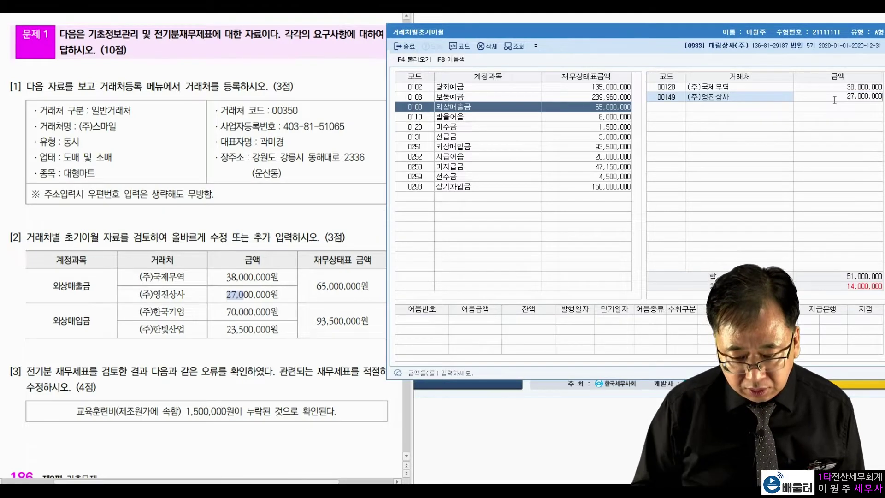
key("Return")
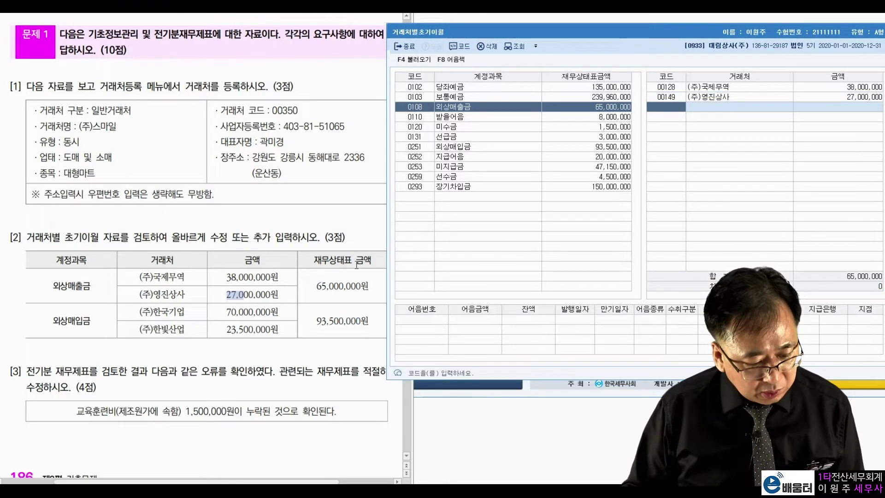
left_click(320, 278)
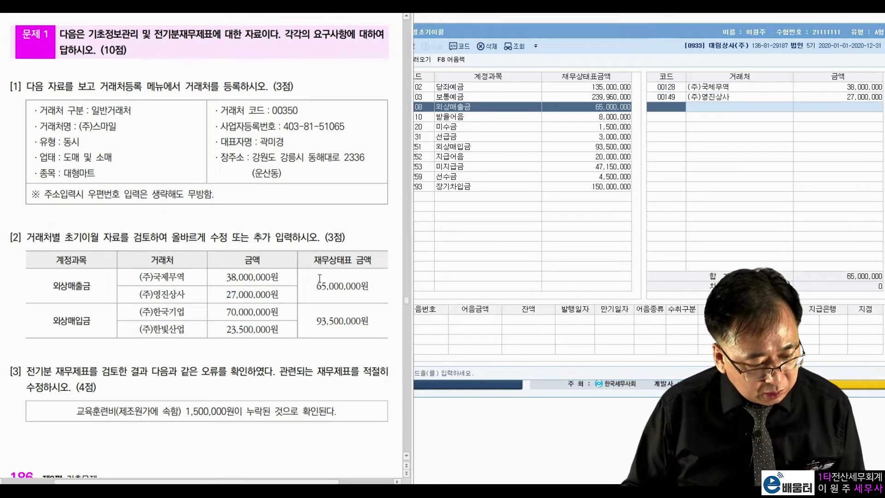
Under 외상매입금 set (주)한국기업 to 70,000,000 and add (주)한빛산업 with 23,500,000
left_click(465, 146)
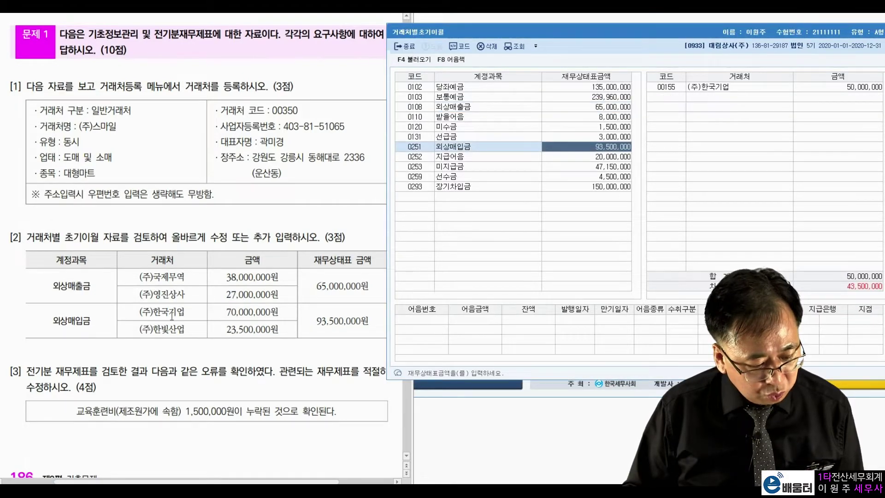
left_click(756, 88)
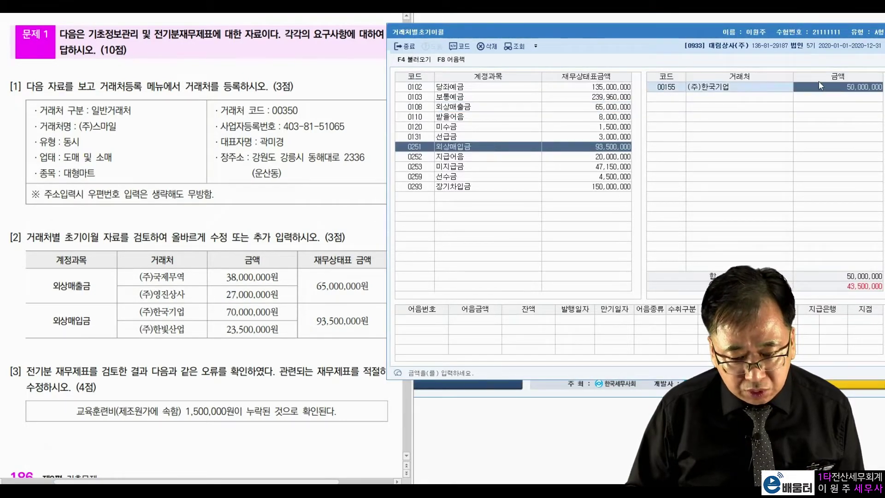
type("70000000")
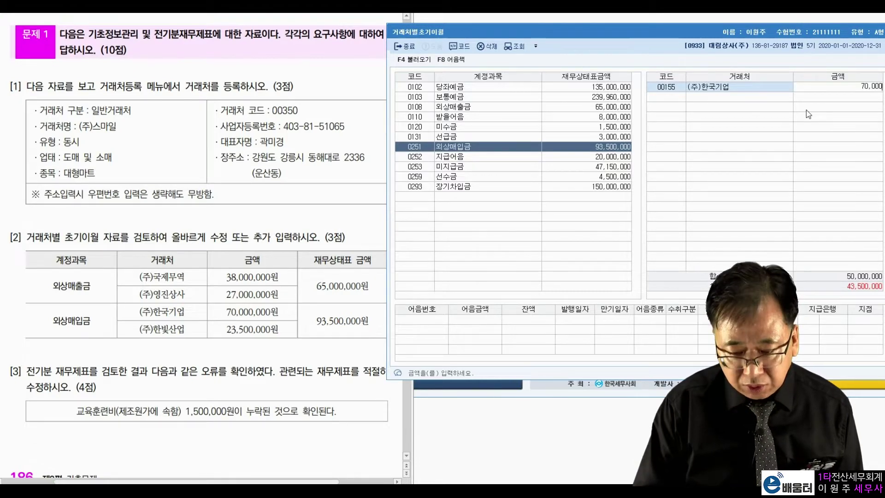
key("Return")
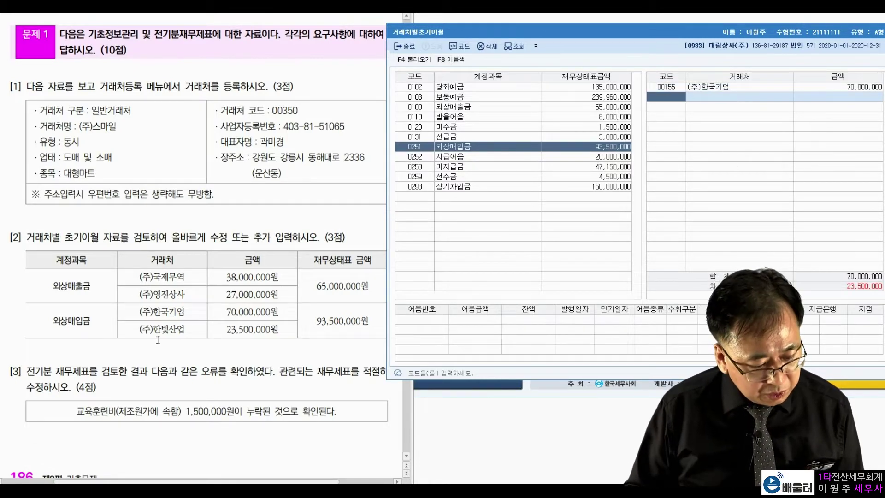
left_click(160, 324)
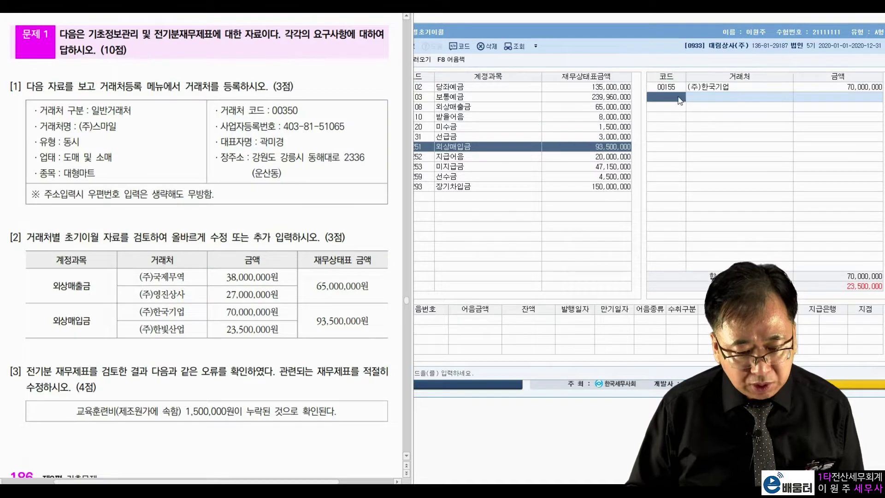
left_click(680, 101)
key("F2")
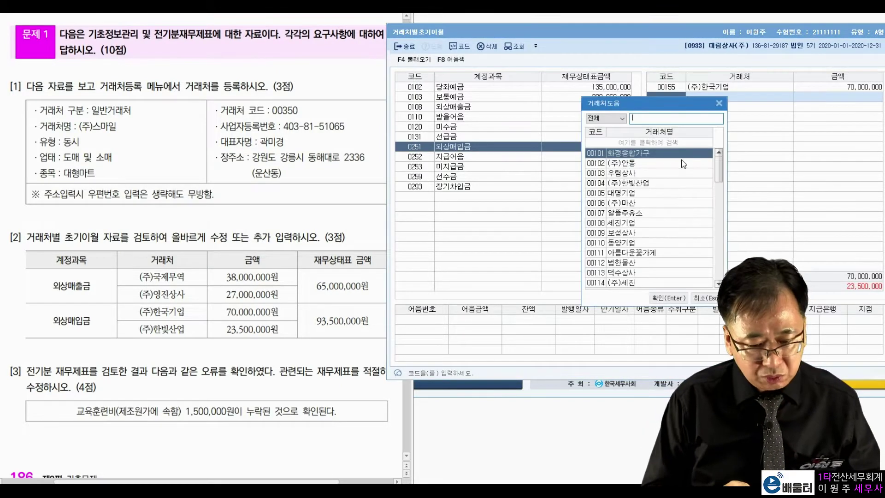
type("한빛")
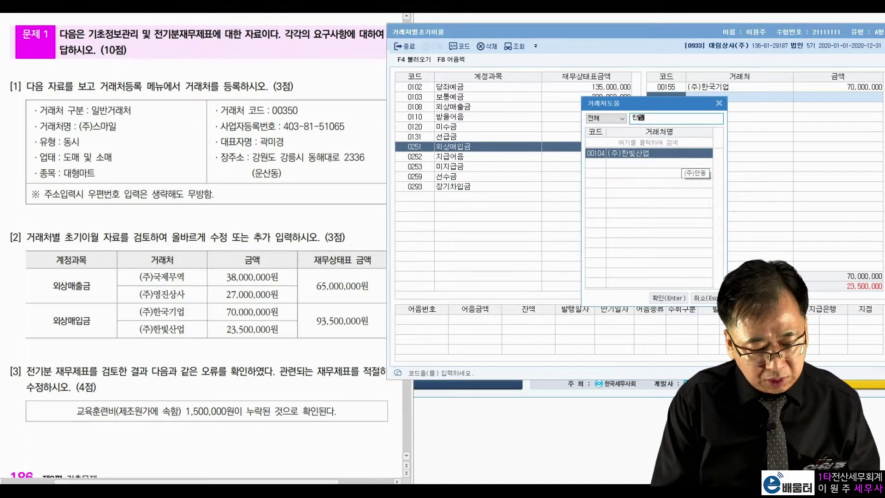
key("Return")
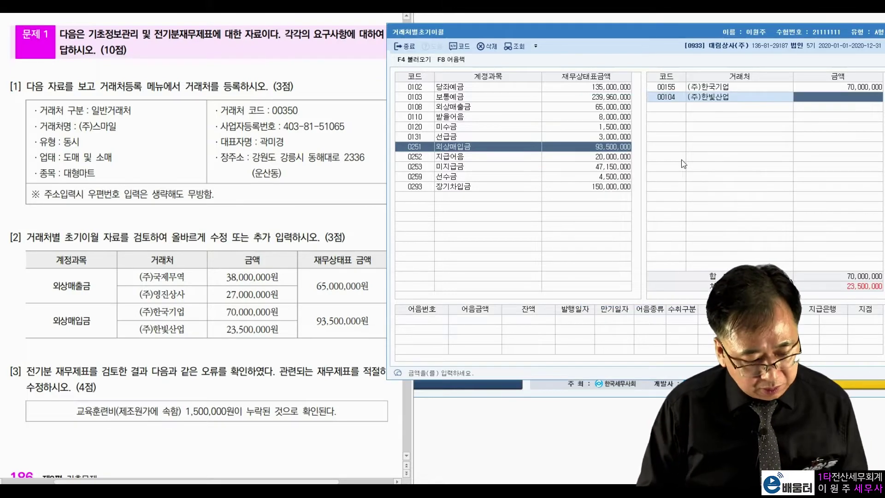
type("23500000")
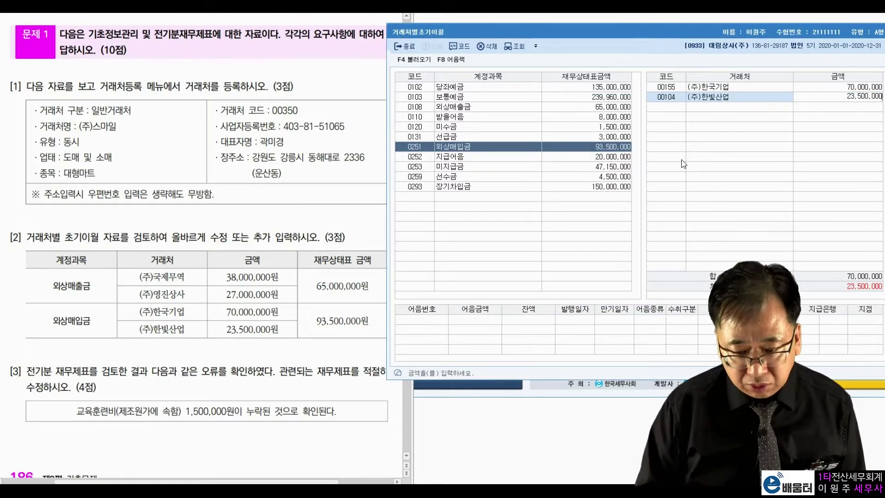
key("Return")
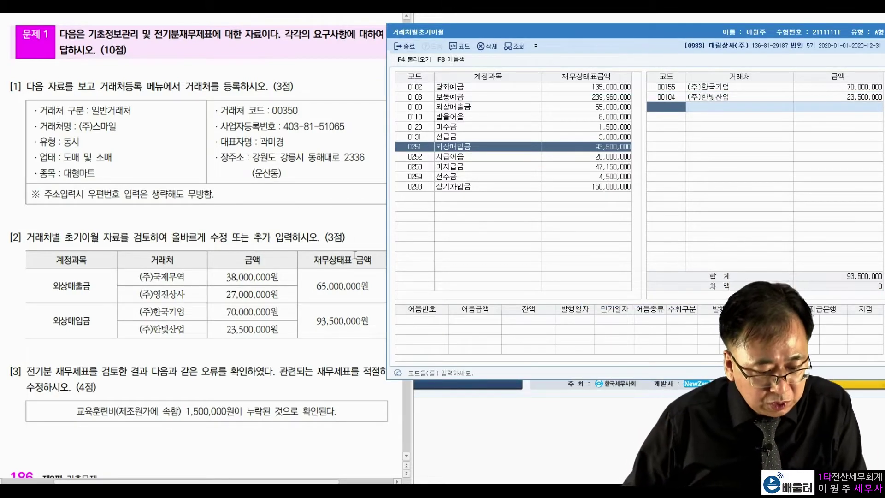
left_click_drag(350, 273, 325, 317)
Review question [3], noting the missing 교육훈련비 item
left_click(295, 297)
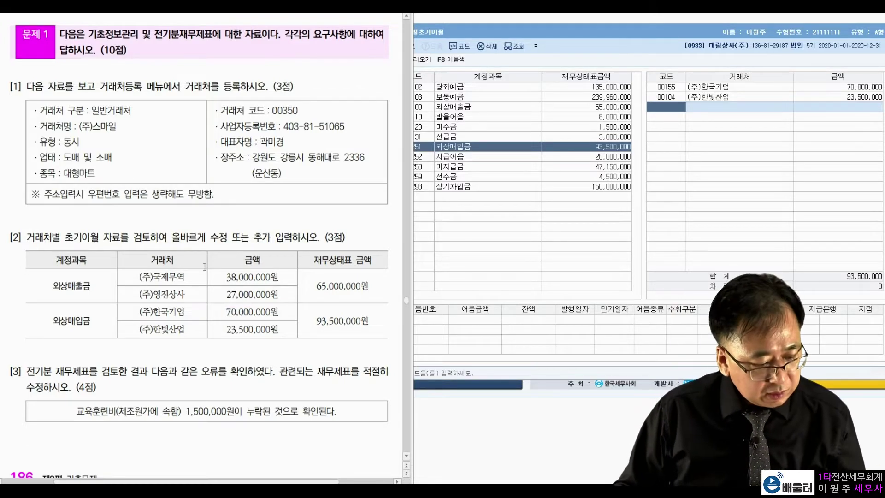
left_click_drag(60, 387, 93, 378)
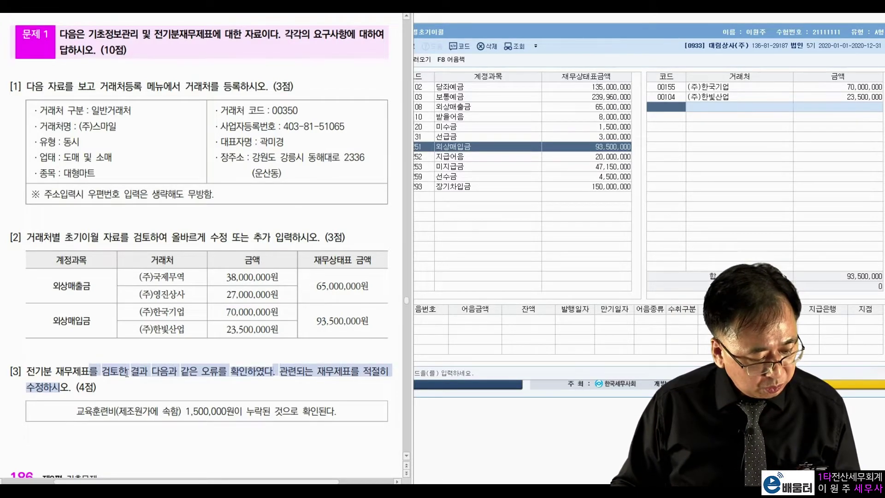
left_click(150, 372)
left_click_drag(200, 370, 247, 370)
left_click(321, 370)
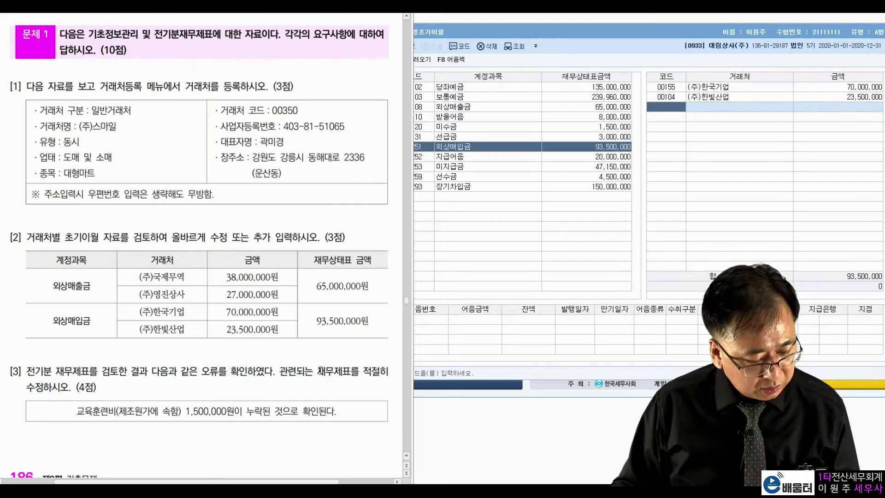
left_click_drag(76, 411, 156, 415)
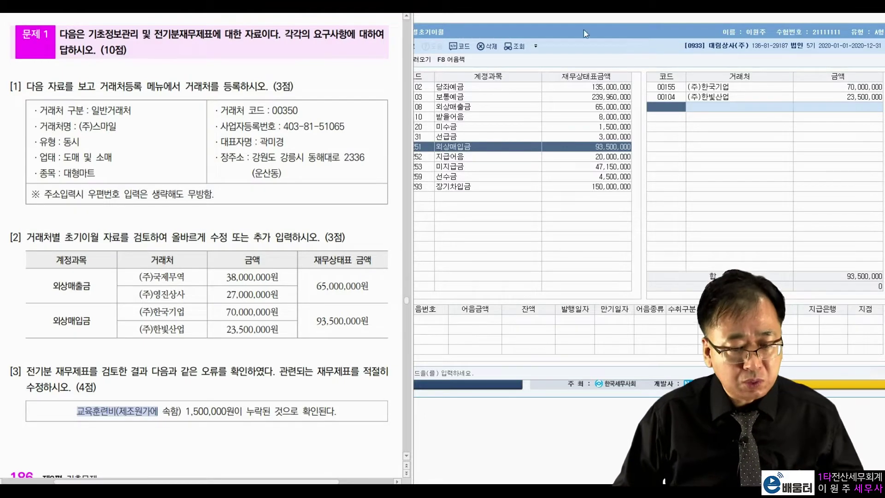
Close 거래처별초기이월 and open the 전기분원가명세서 screen
left_click(634, 36)
key("Escape")
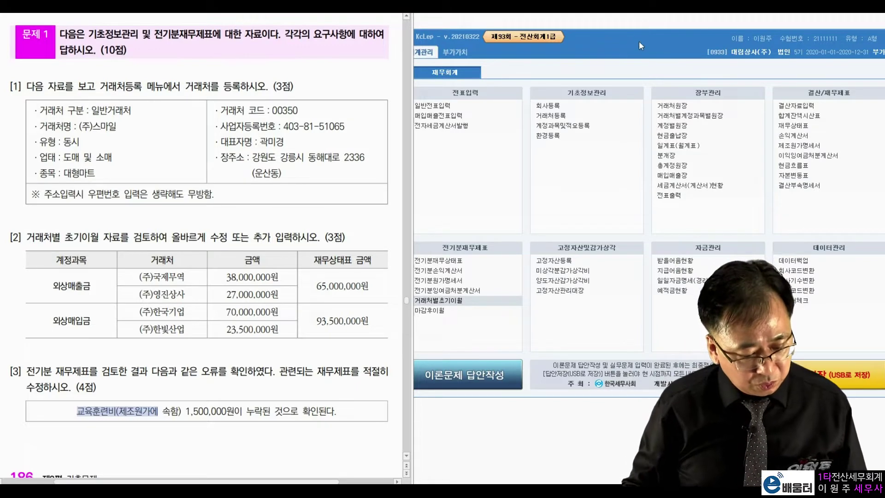
left_click(451, 282)
Add 0525 교육훈련비 at 1,500,000, raising 당기제품제조원가 to 75,150,000
left_click_drag(346, 24, 766, 36)
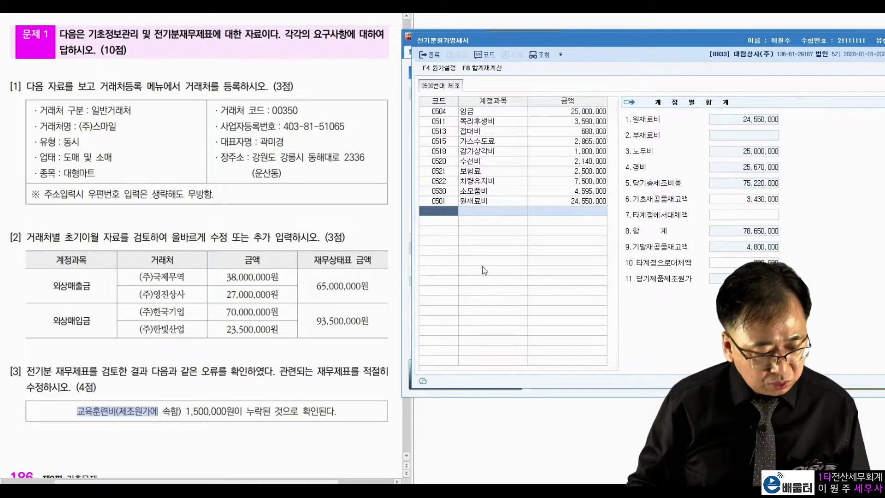
type("교육")
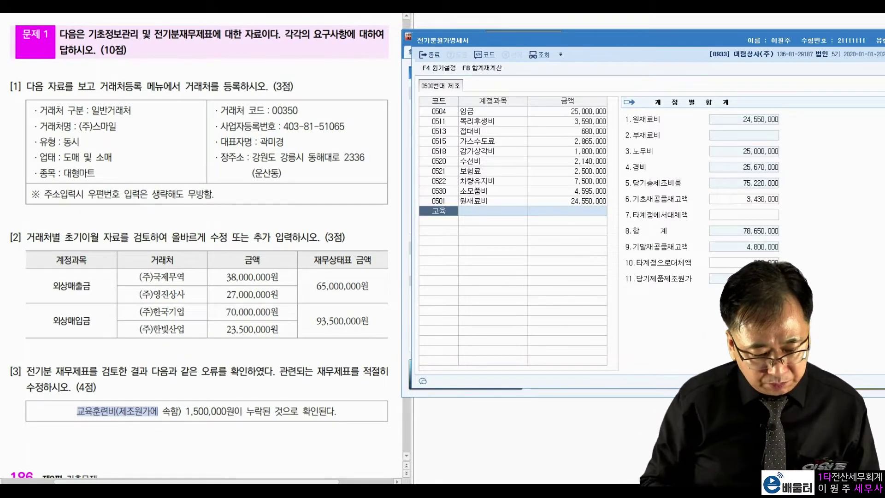
key("Return")
key("Return")
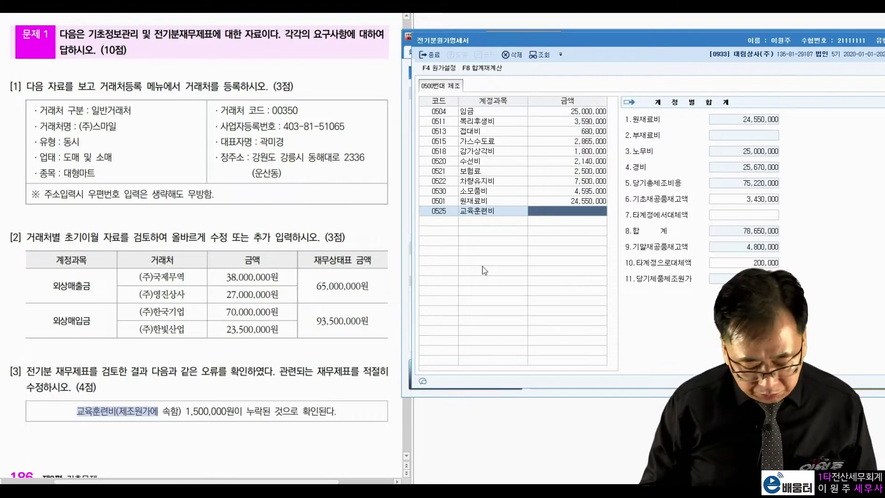
type("1550")
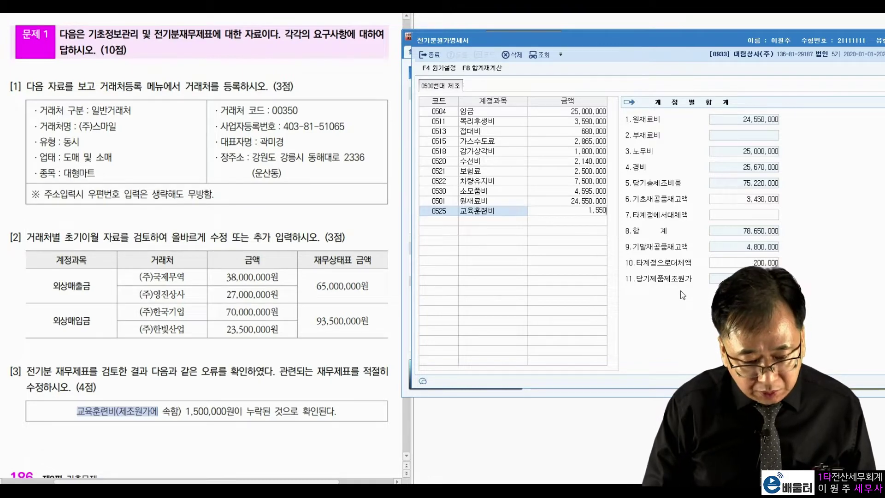
key("BackSpace")
type("1500000")
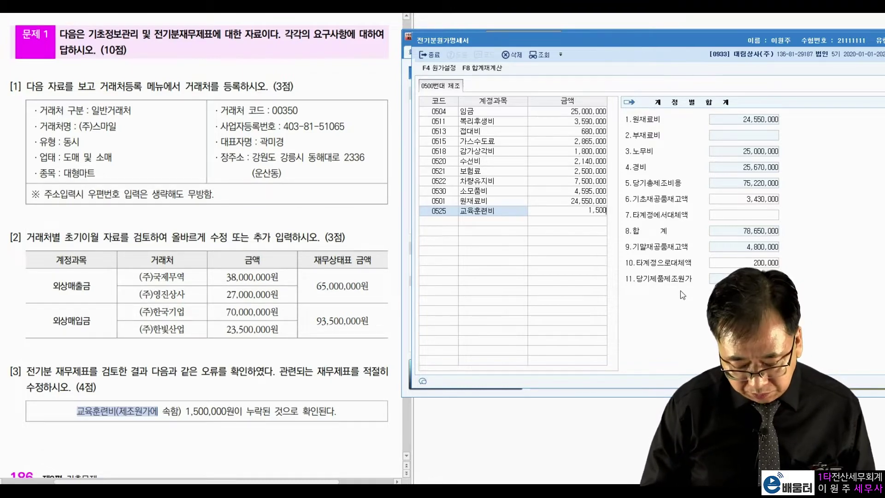
key("Return")
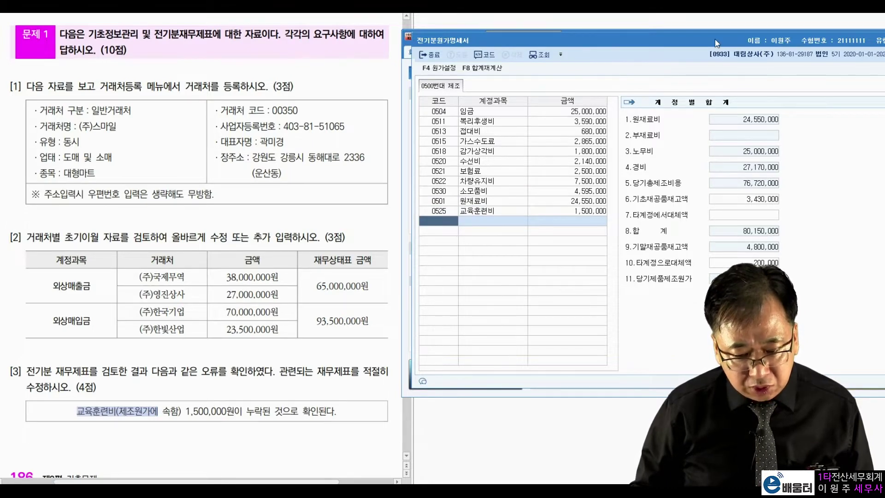
left_click_drag(716, 35, 159, 95)
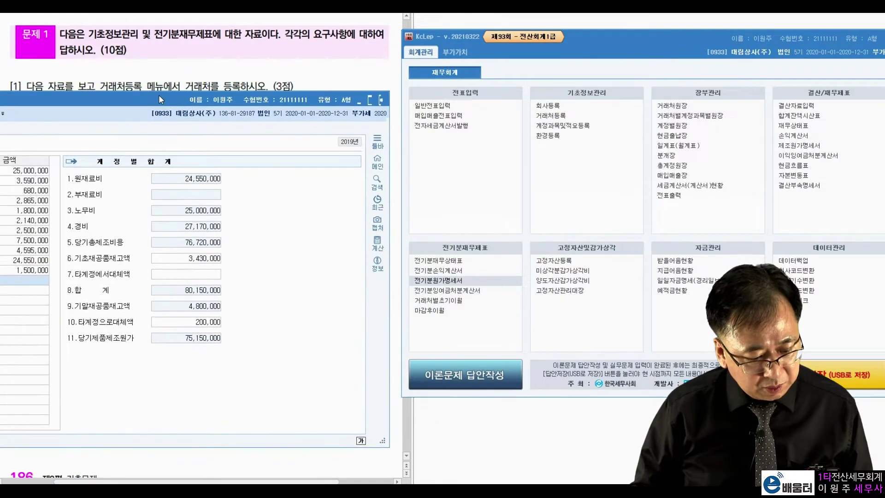
left_click(439, 270)
Set 제품매출원가's 당기제품제조원가 to 75,150,000, making cost of sales 80,150,000
left_click_drag(341, 42, 716, 69)
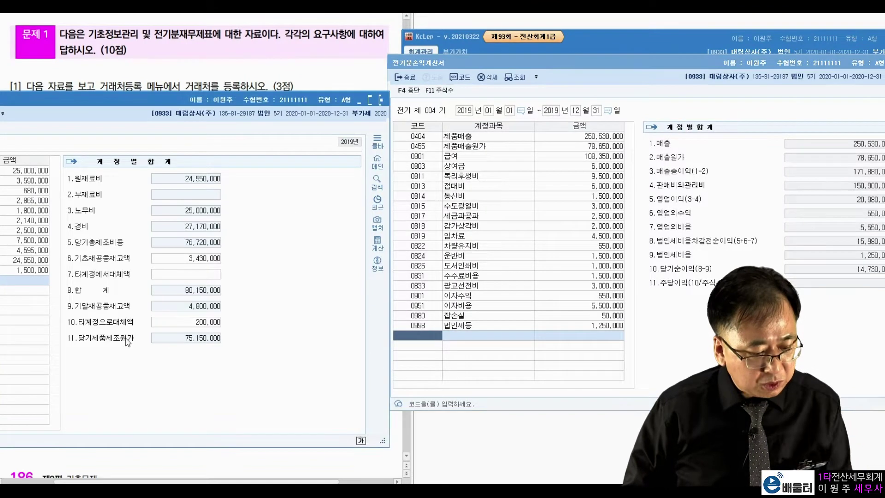
left_click(486, 148)
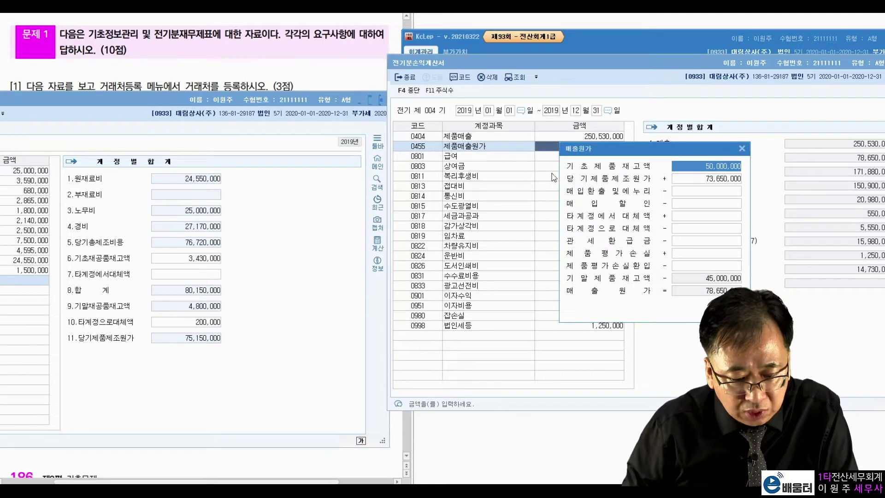
left_click(697, 181)
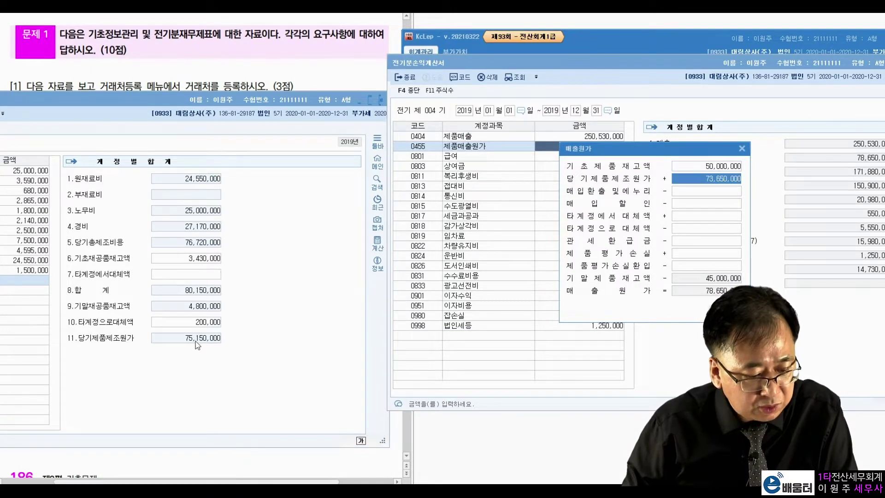
type("75150000")
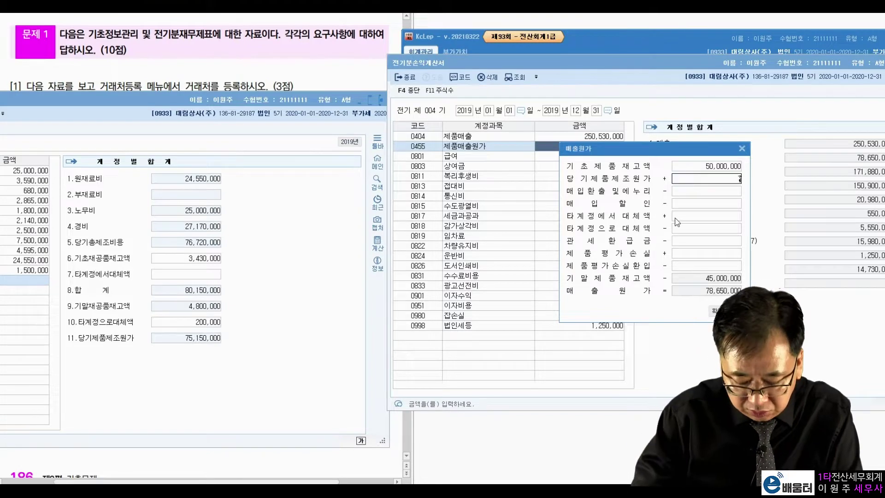
key("Return")
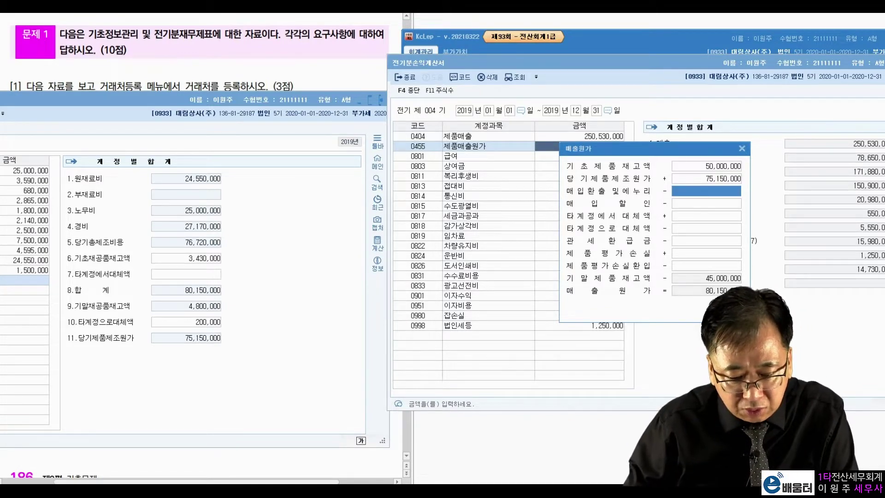
left_click_drag(685, 156, 574, 176)
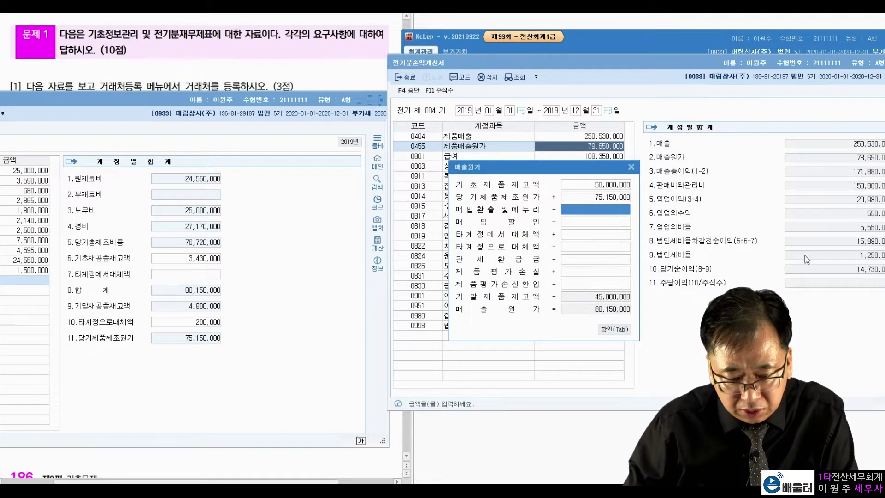
left_click(628, 330)
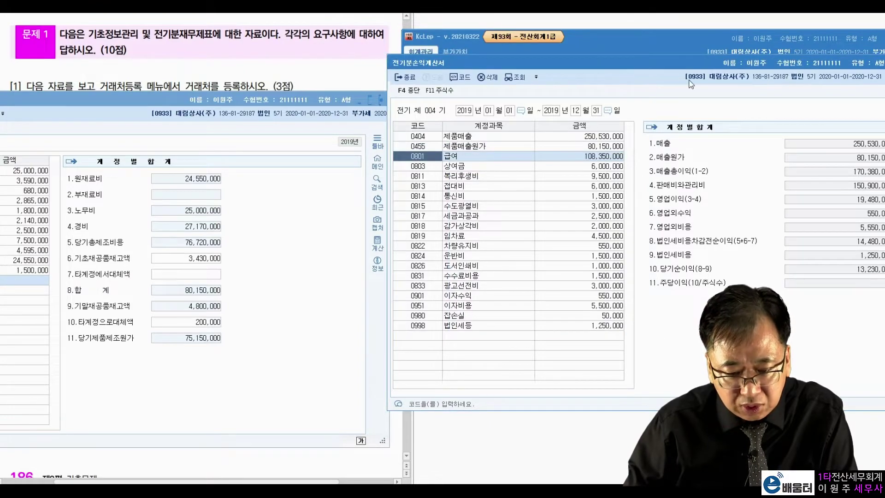
left_click_drag(721, 63, 162, 62)
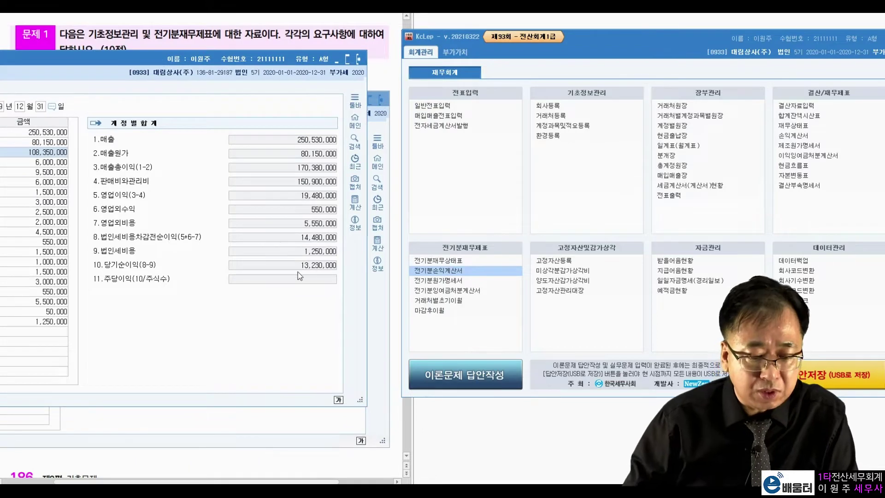
left_click(440, 290)
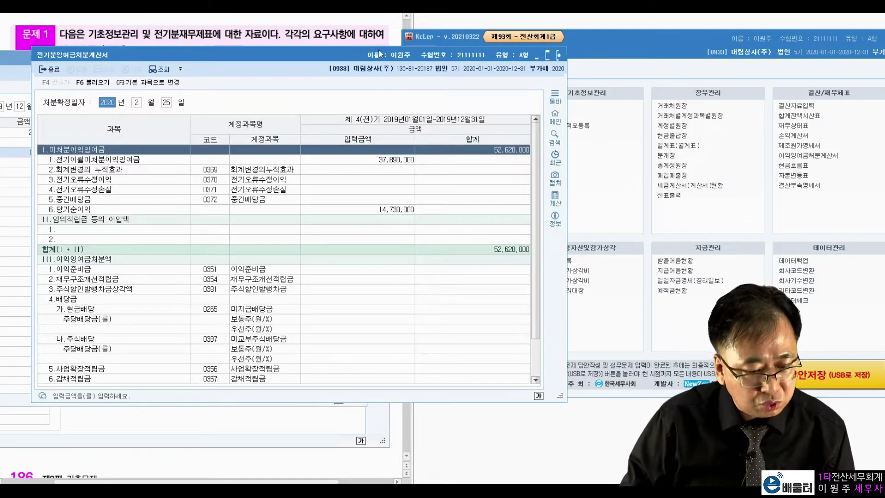
Reload 당기순이익 13,230,000 via F6 불러오기, bringing 미처분이익잉여금 to 51,120,000
left_click_drag(375, 54, 683, 57)
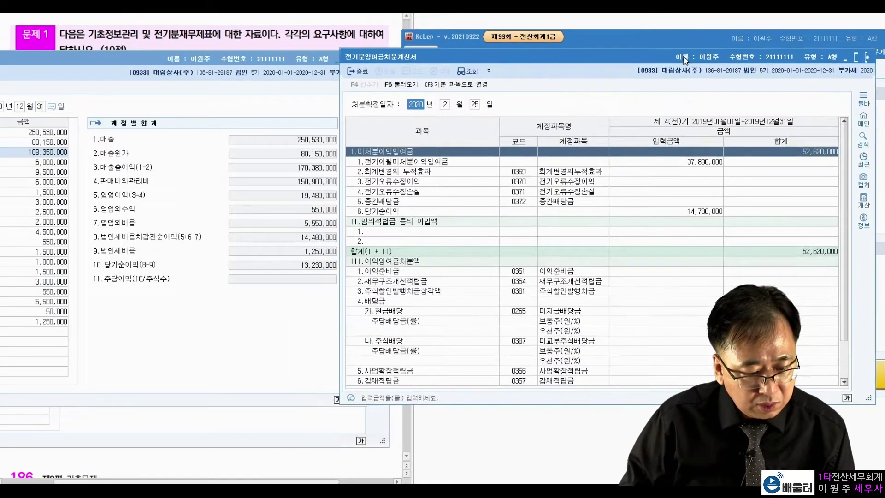
left_click(367, 213)
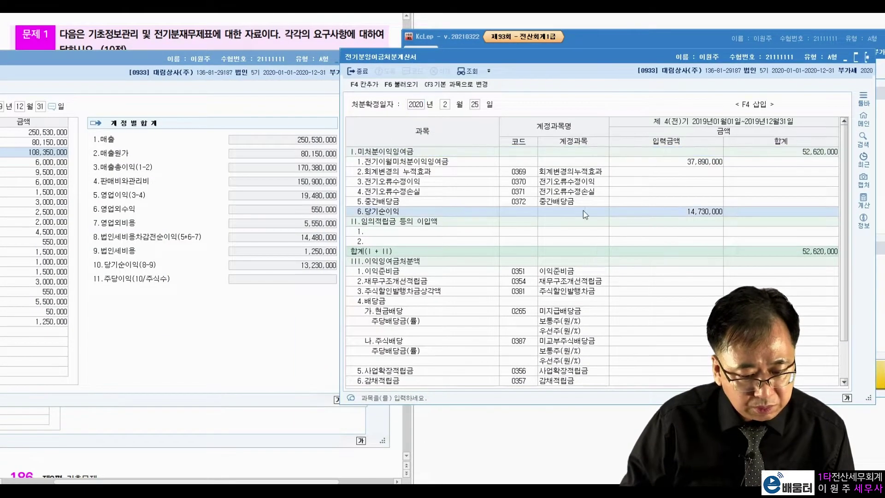
left_click(673, 212)
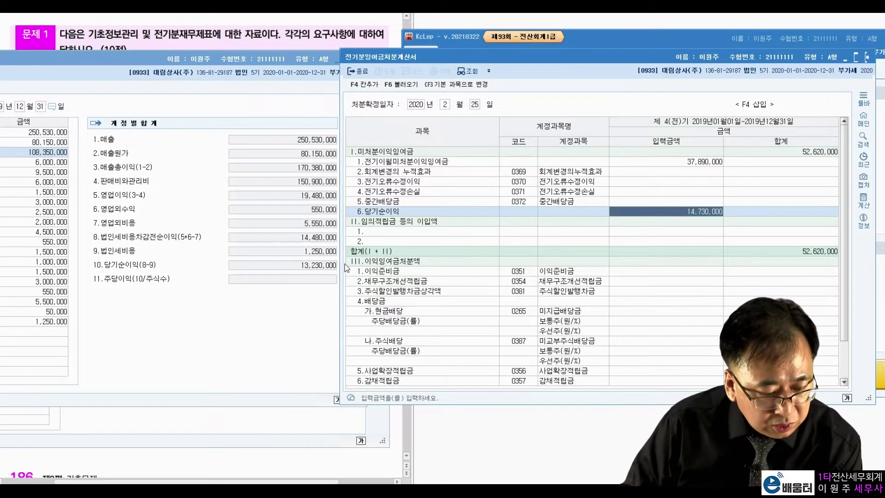
left_click(324, 272)
left_click(720, 216)
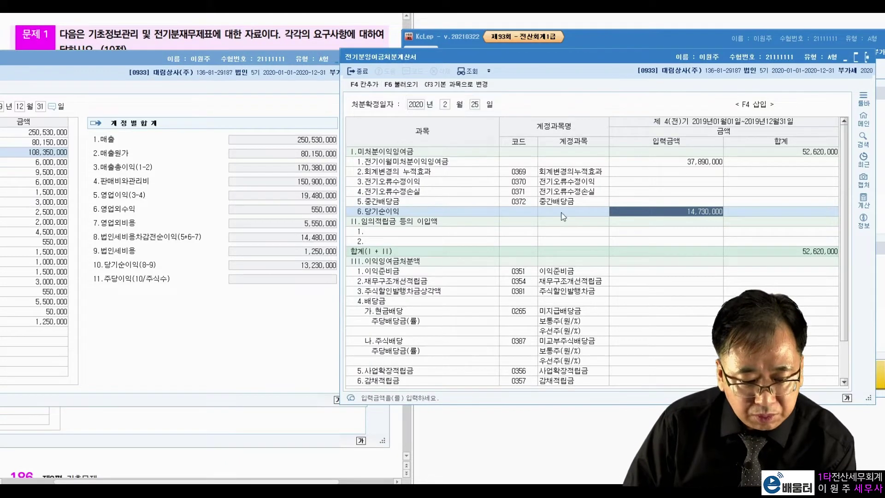
left_click(449, 152)
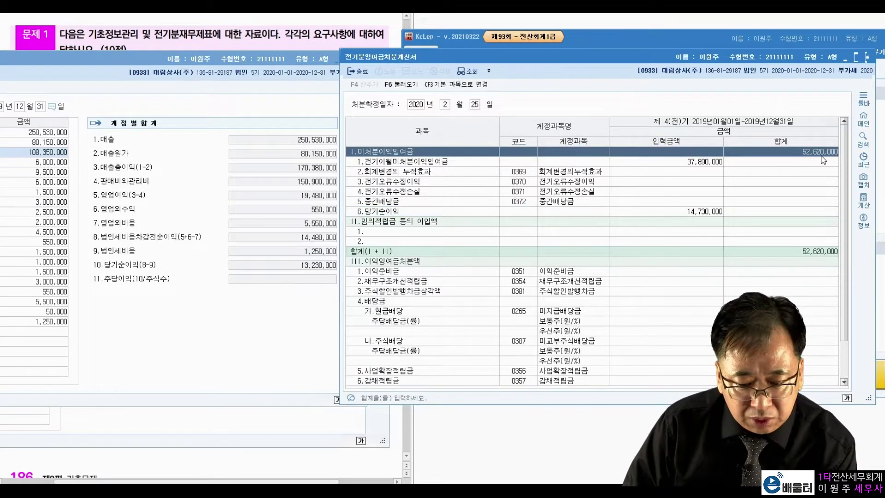
left_click(408, 89)
left_click(690, 243)
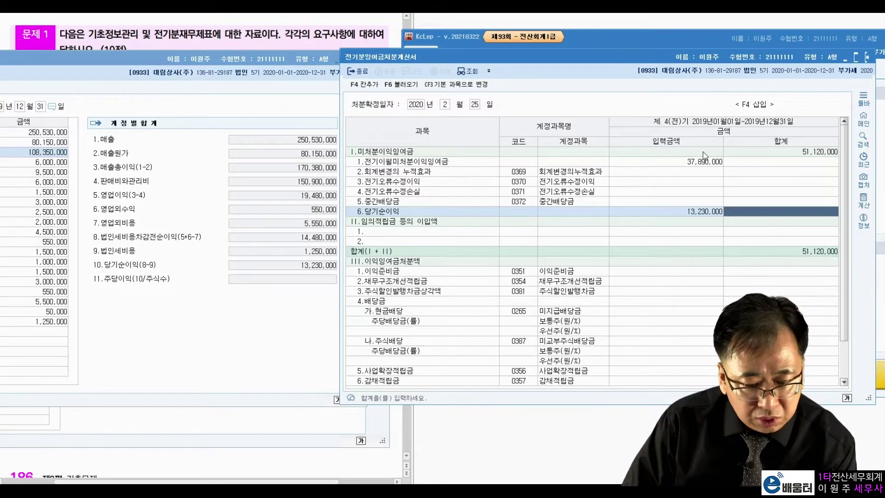
left_click(805, 156)
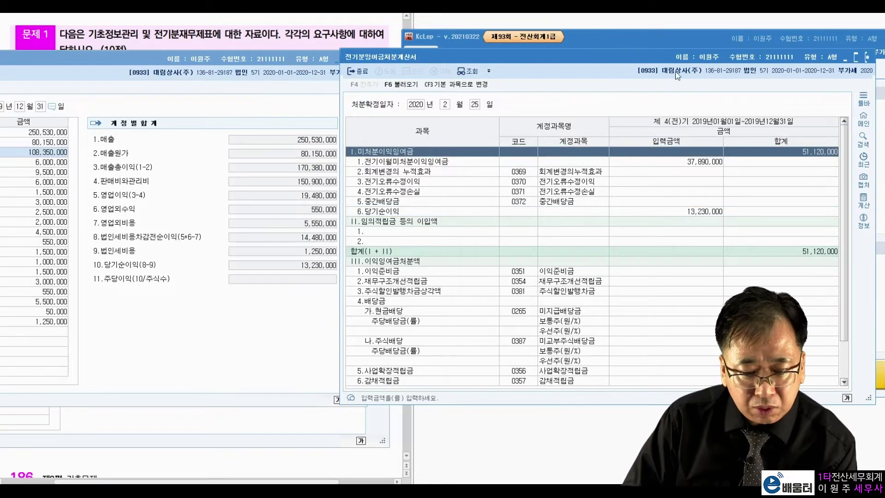
left_click_drag(710, 60, 231, 65)
left_click(462, 261)
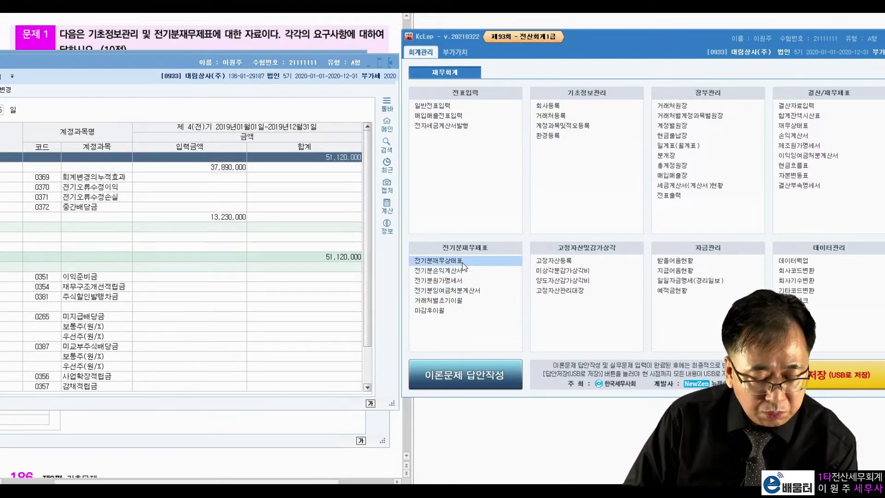
Change 0375 이월이익잉여금 to 51,120,000 so both sides total 720,540,500
left_click_drag(477, 39, 556, 41)
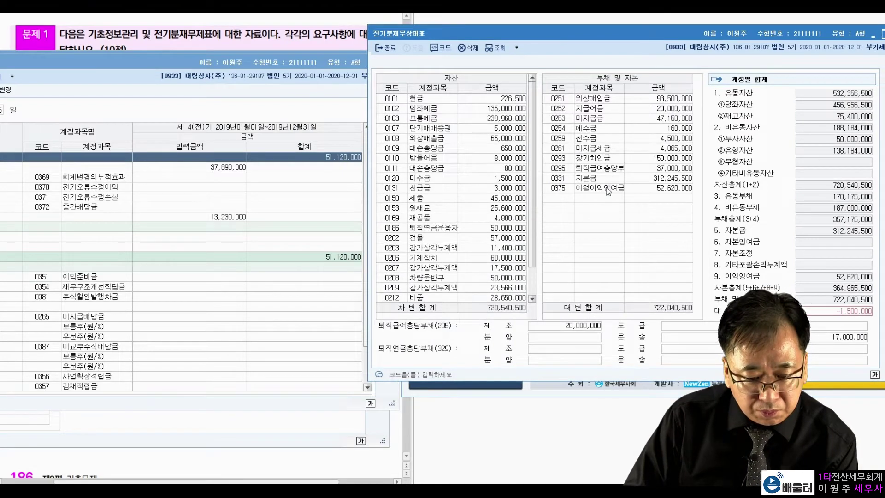
left_click(637, 189)
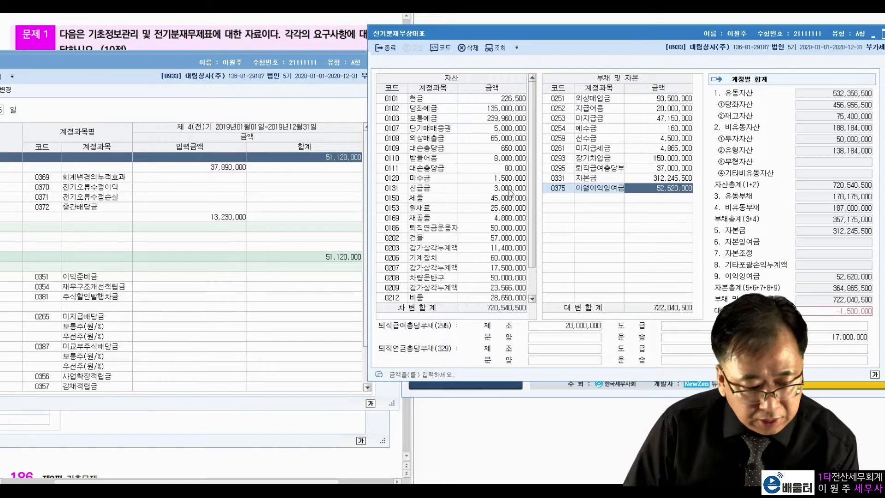
left_click(360, 170)
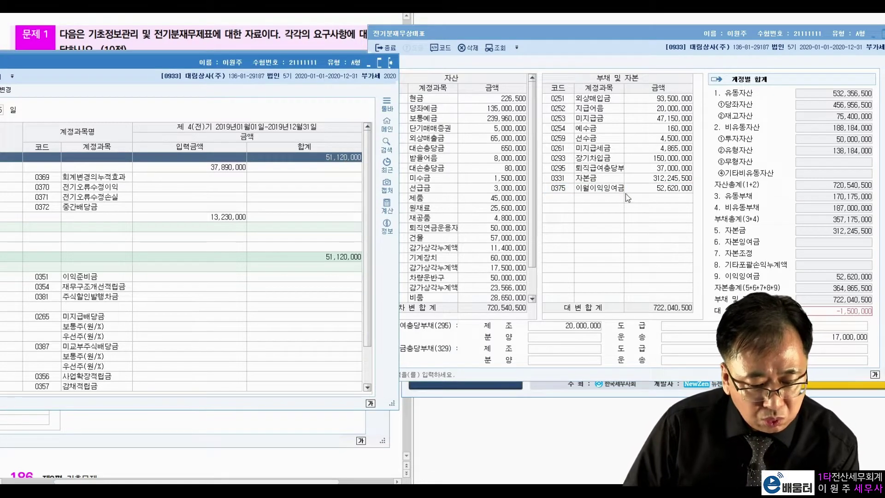
left_click(645, 191)
type("51,120,0")
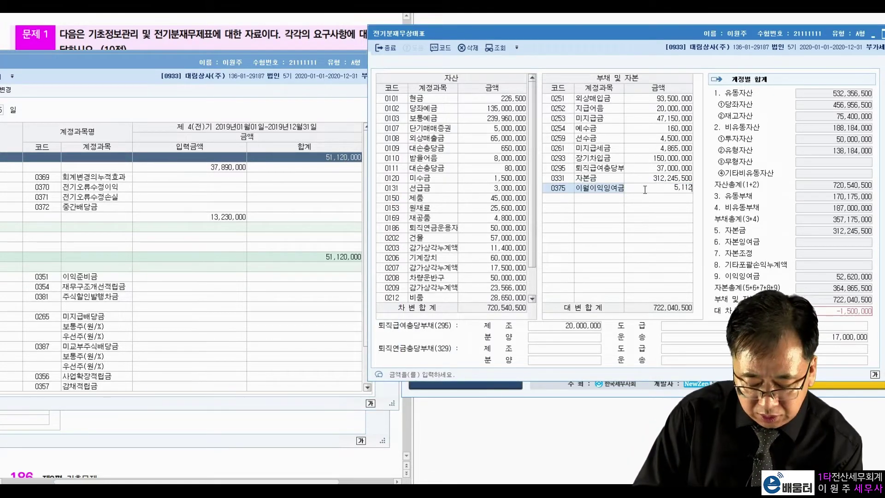
type("00")
key("Return")
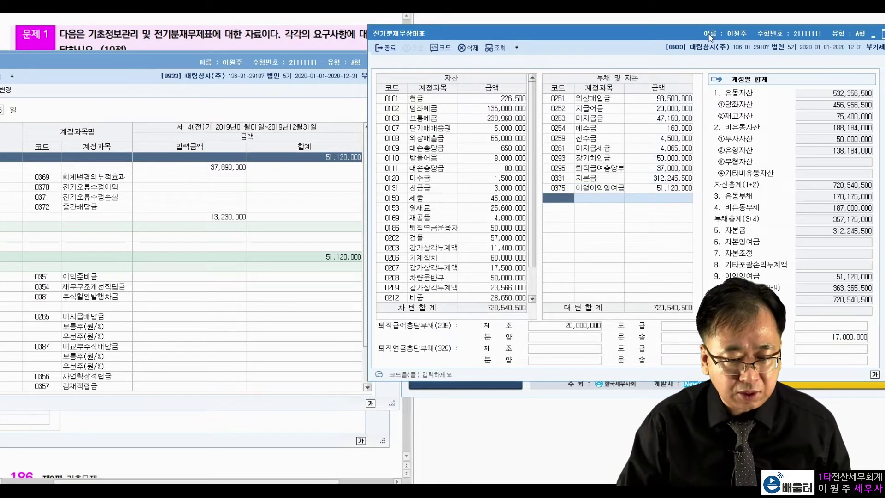
Close all prior-year statement windows and scroll the problem sheet to the journal entries
left_click_drag(709, 37, 330, 37)
key("Escape")
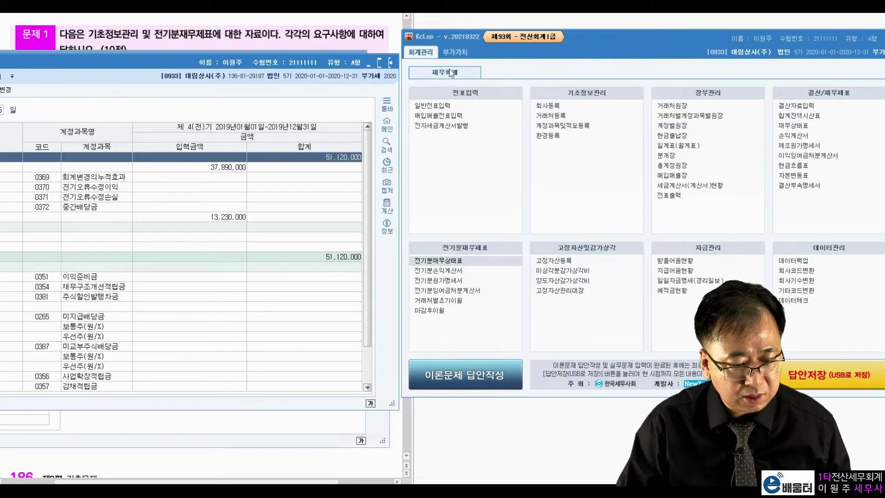
left_click(392, 63)
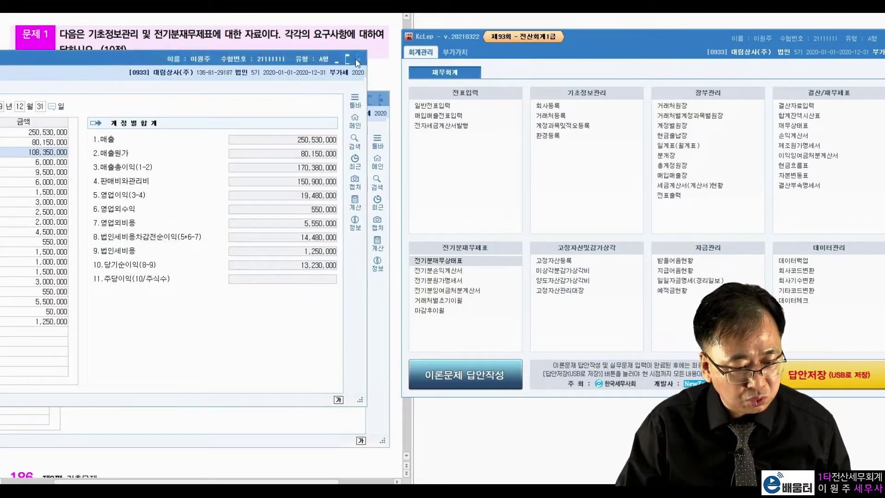
left_click(361, 60)
left_click(381, 102)
left_click(217, 306)
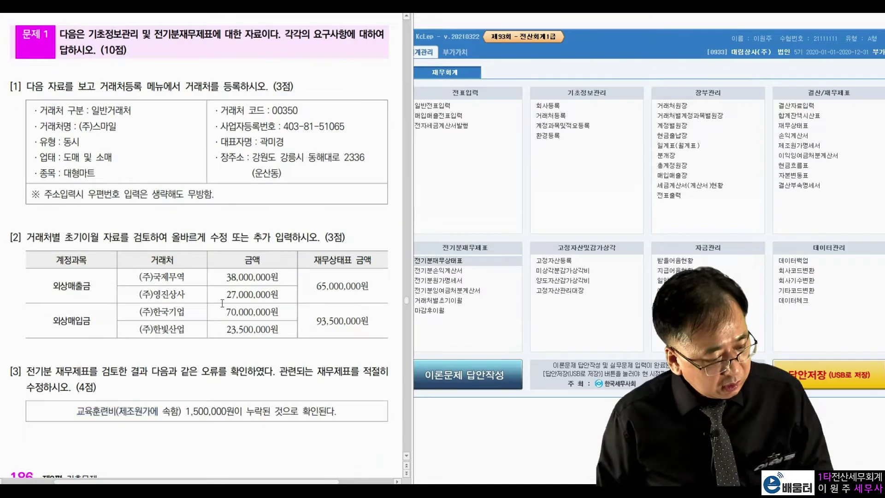
scroll(237, 295, "down", 10)
scroll(237, 292, "down", 9)
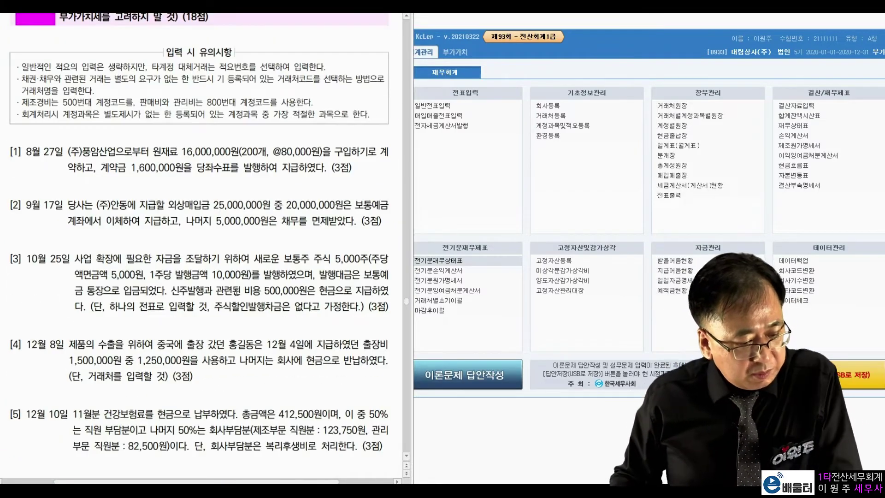
left_click(443, 106)
Start a general journal entry dated August 27 and review problem [1]'s 1,600,000 deposit
left_click(442, 107)
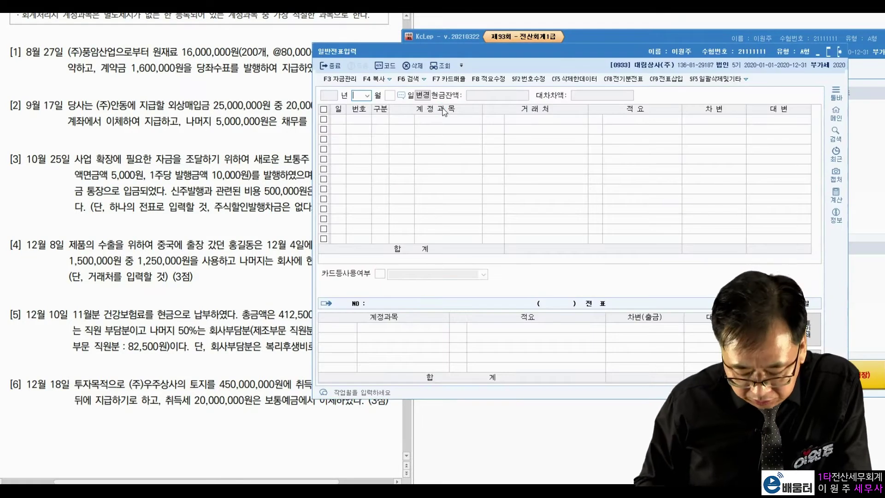
type("27")
key("Return")
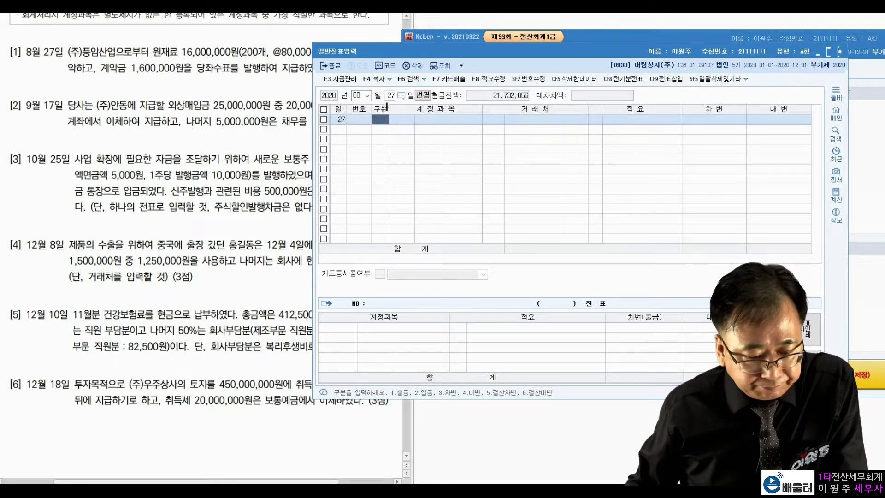
left_click_drag(517, 47, 591, 37)
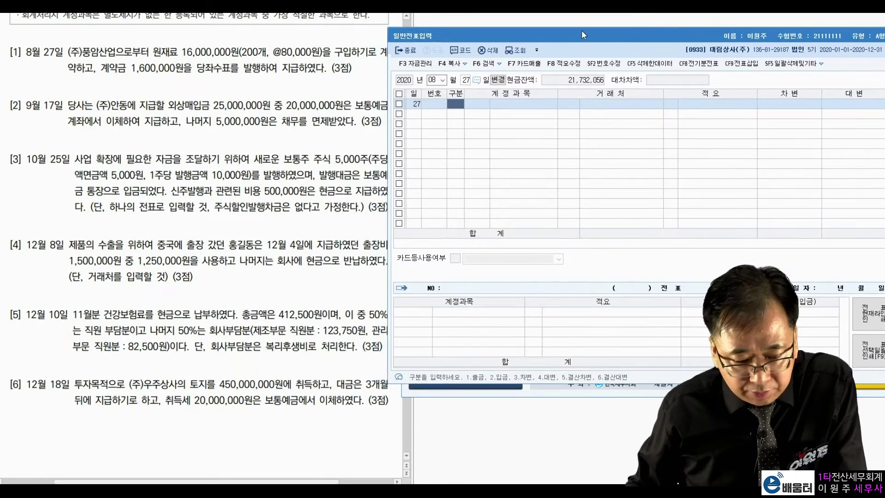
left_click(70, 93)
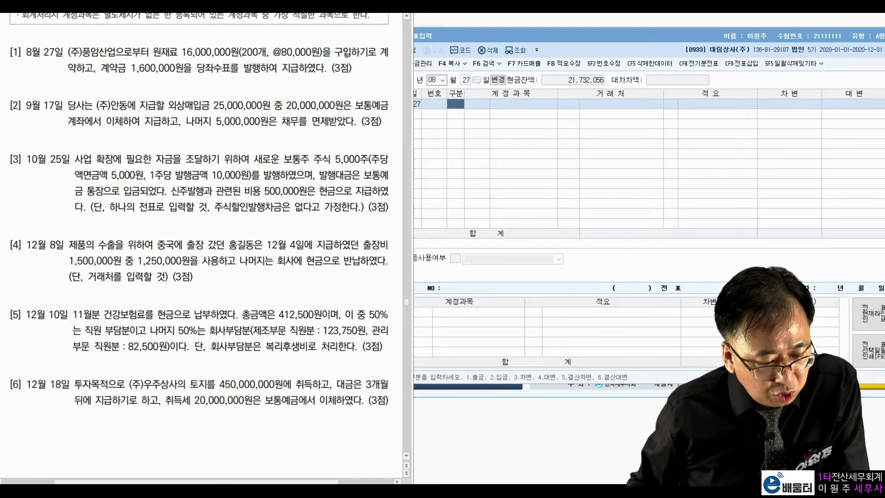
left_click_drag(101, 68, 301, 74)
left_click(185, 60)
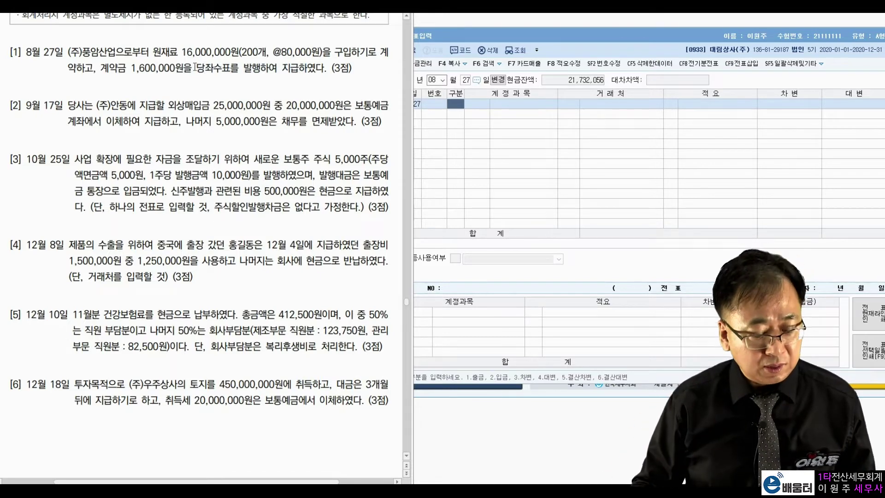
Debit 선급금 1,600,000 for (주)풍암산업 and credit 0102 당좌예금 1,600,000
type("3")
key("Return")
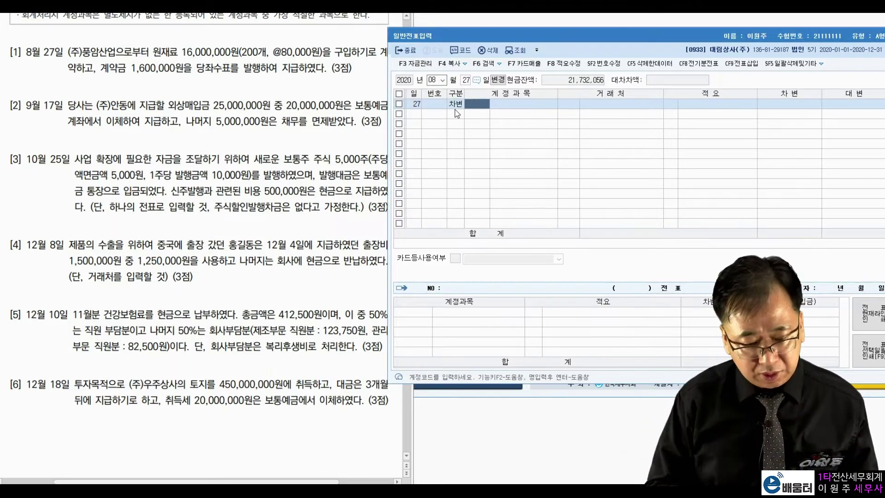
type("선급")
key("Return")
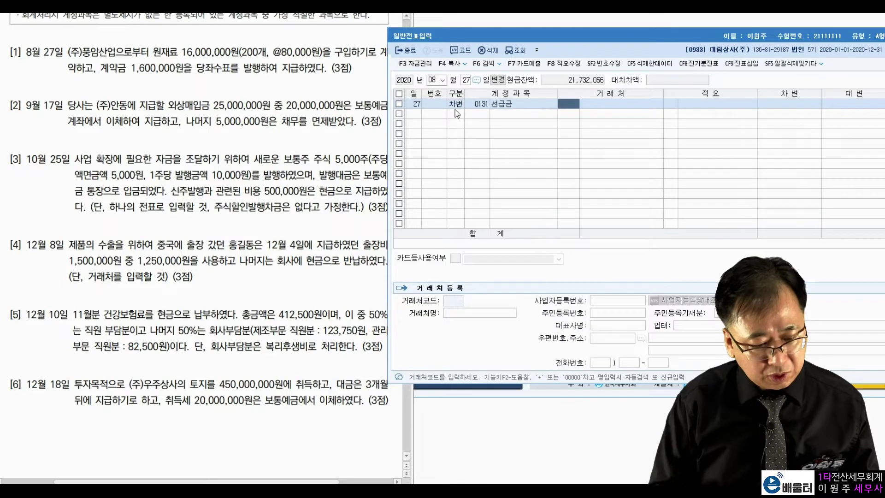
type("풍암")
key("Return")
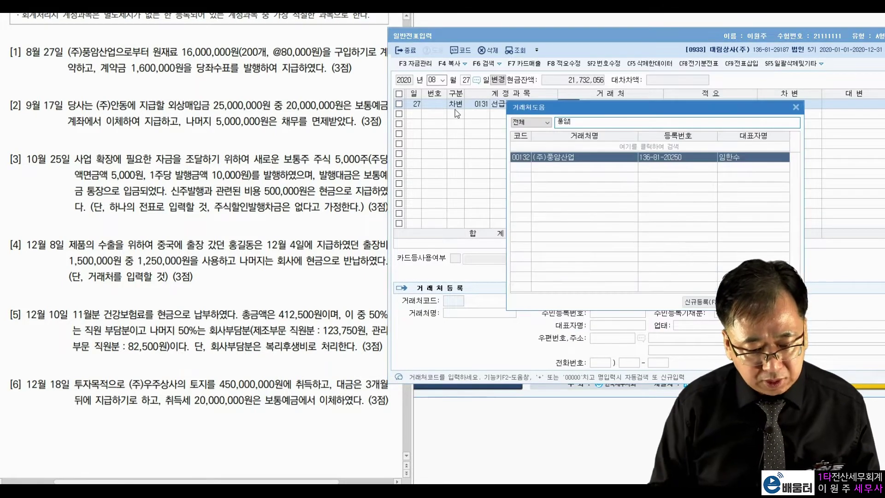
key("Return")
type("160")
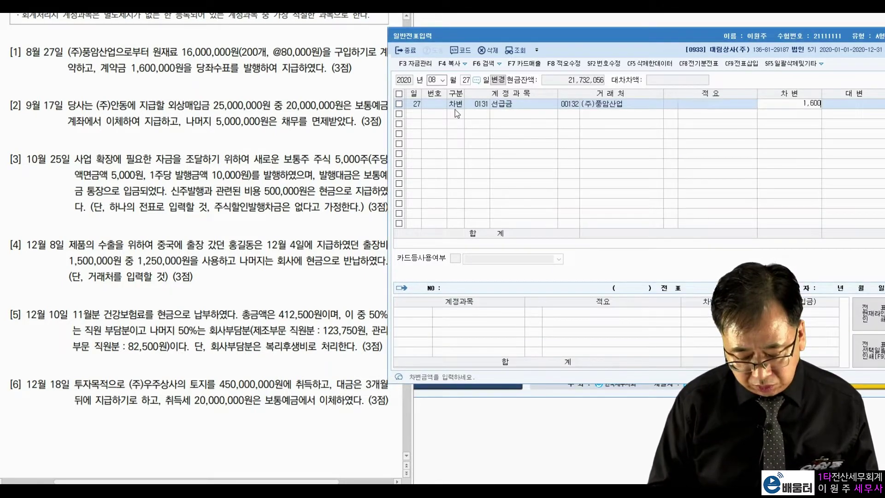
key("Return")
type("4")
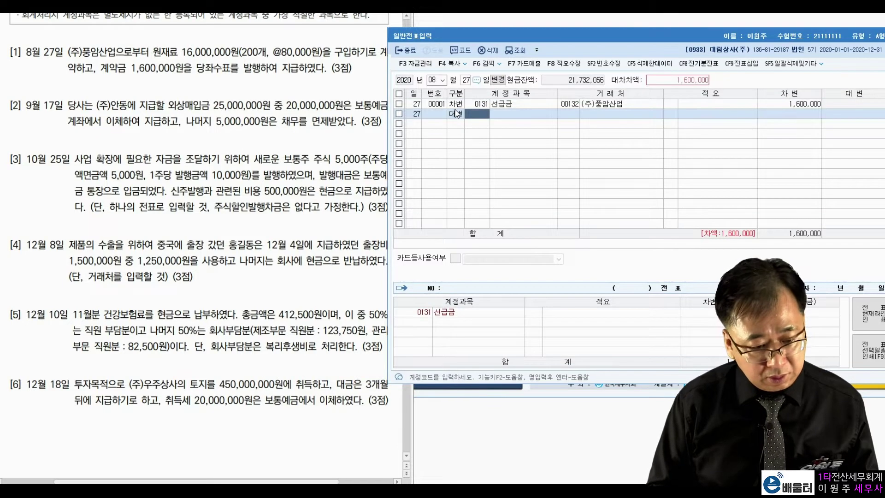
type("102")
key("Return")
key("Return")
key("Return")
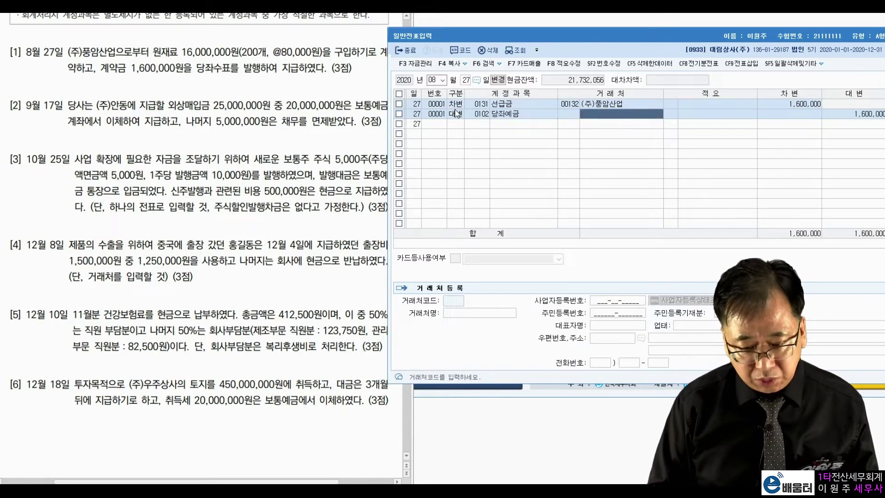
key("Return")
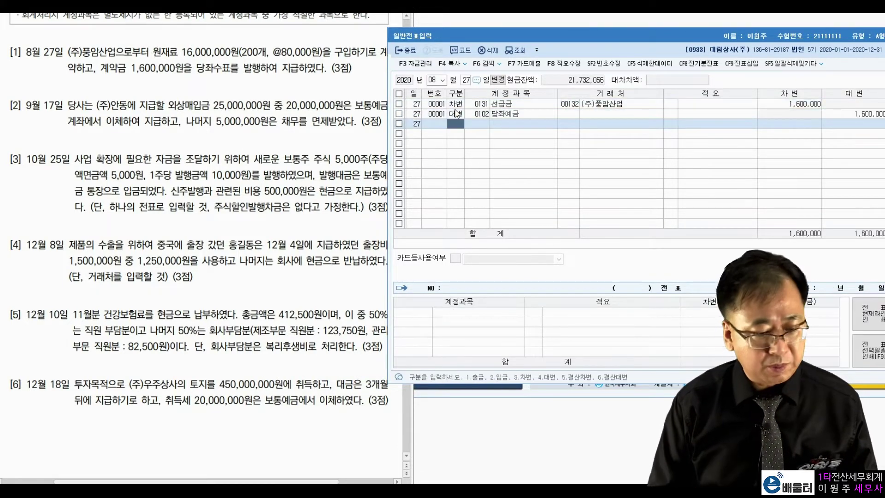
Set the voucher day to 17 and check problem [2]'s amounts: 25,000,000, 20,000,000 and 5,000,000
left_click(434, 81)
type("1")
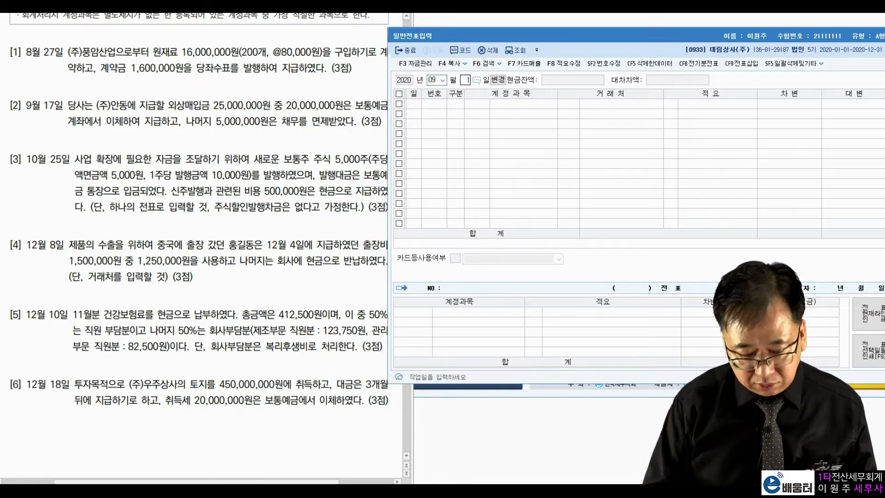
type("7")
key("Return")
left_click(221, 107)
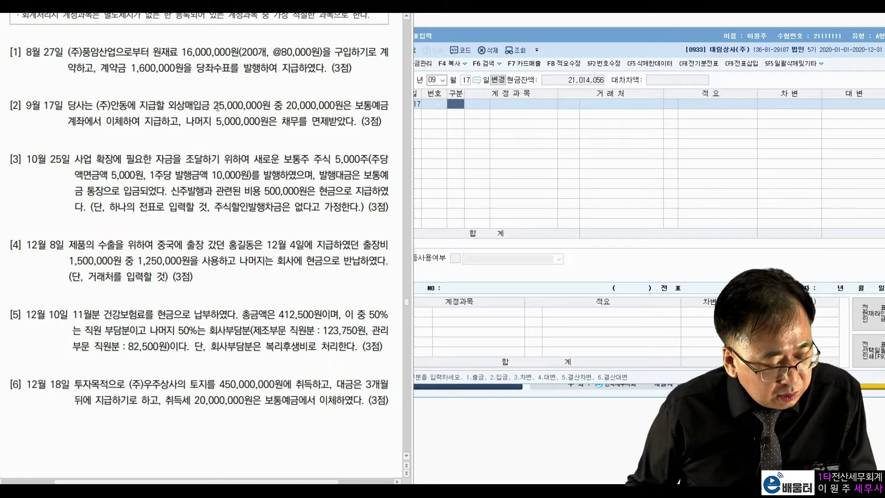
left_click_drag(98, 107, 260, 106)
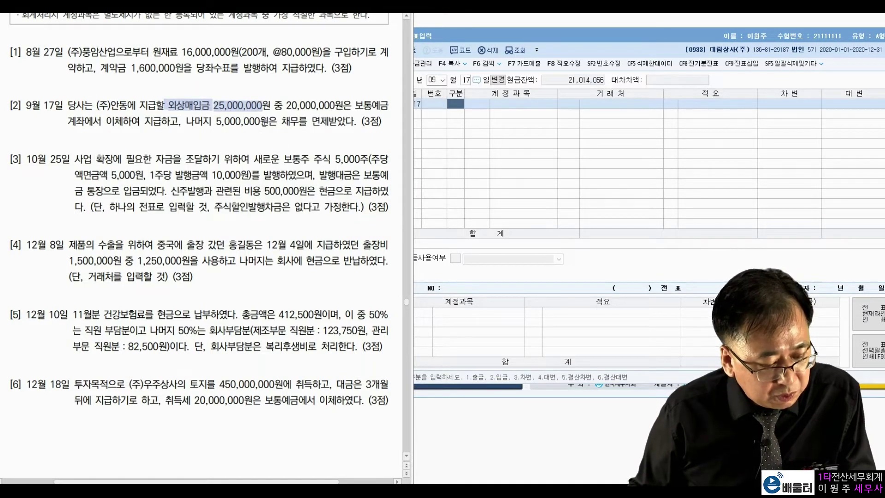
left_click_drag(287, 106, 314, 108)
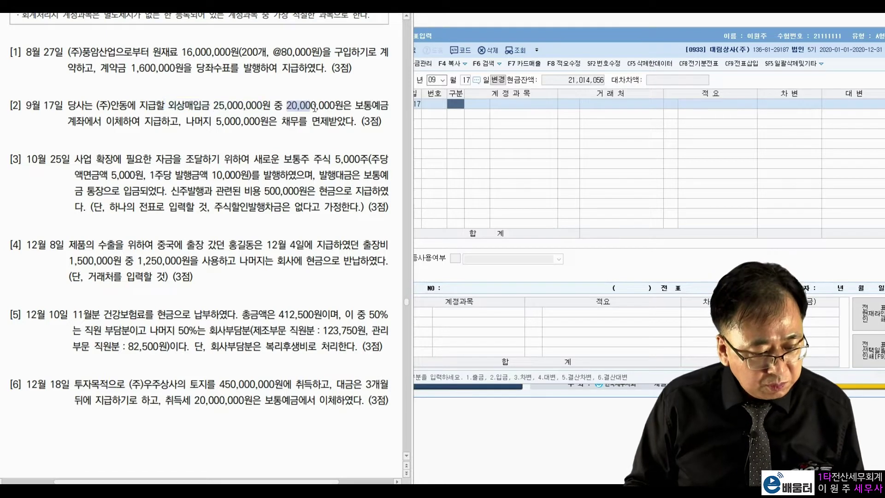
left_click(106, 122)
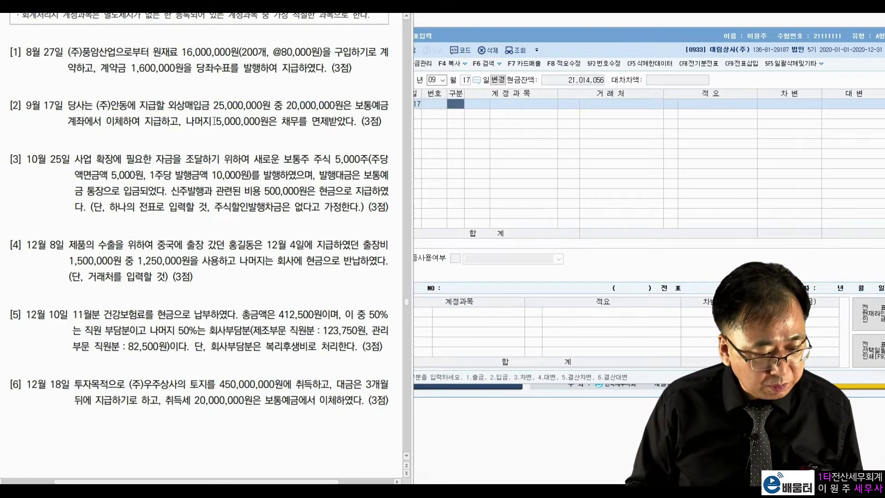
left_click_drag(241, 121, 357, 133)
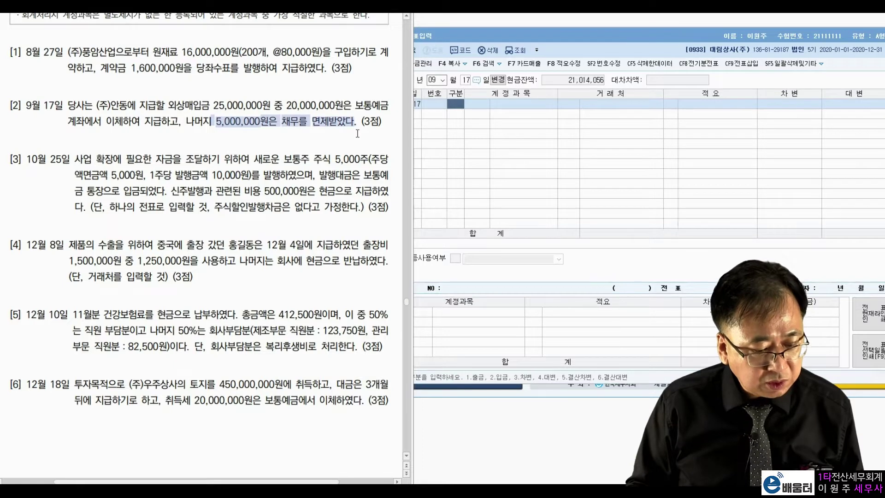
left_click(281, 143)
Debit 외상매입금 25,000,000 with partner (주)안동
left_click(456, 159)
type("3외상매입")
key("Return")
type("안동")
key("Return")
key("Return")
key("Return")
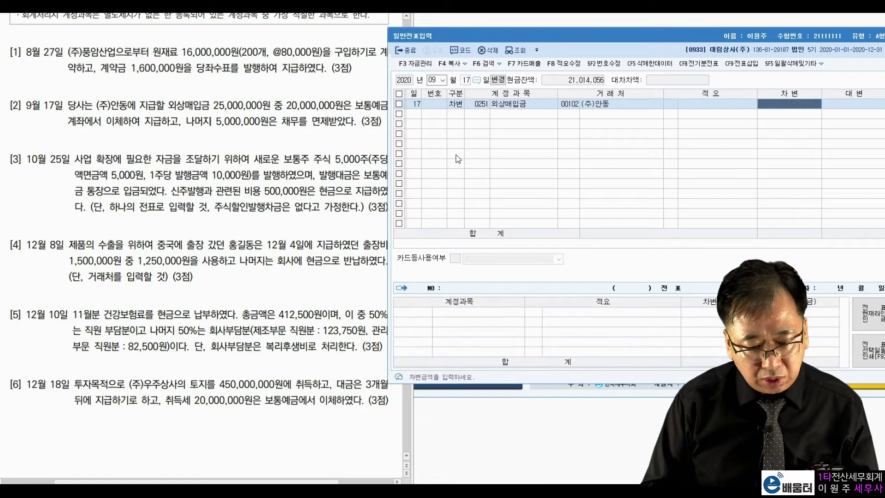
type("25,000,000")
key("Return")
Credit 보통예금 (403) 20,000,000 and 채무면제이익 5,000,000 to balance the voucher
type("4")
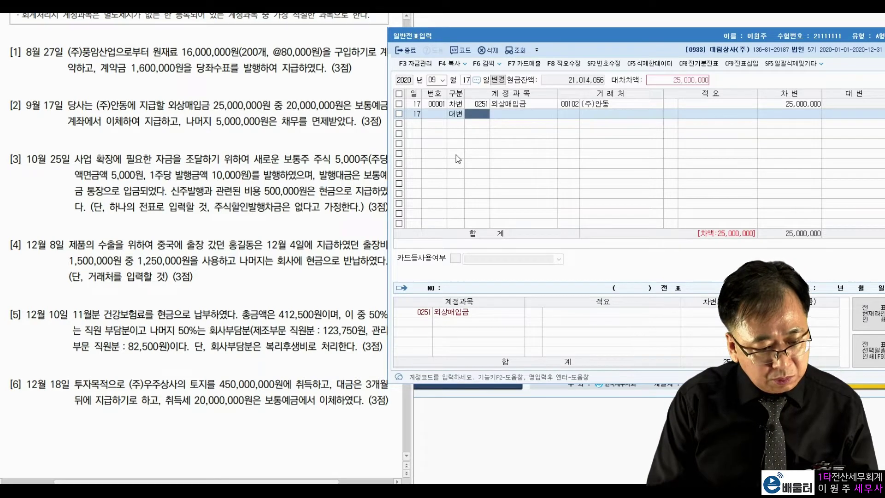
type("0")
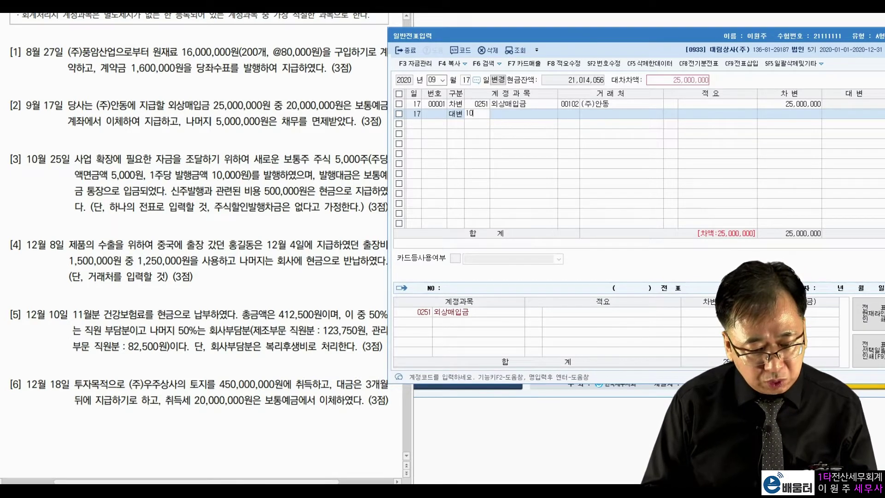
type("3")
key("Return")
key("Return")
key("Return")
type("20")
type("000000")
key("Return")
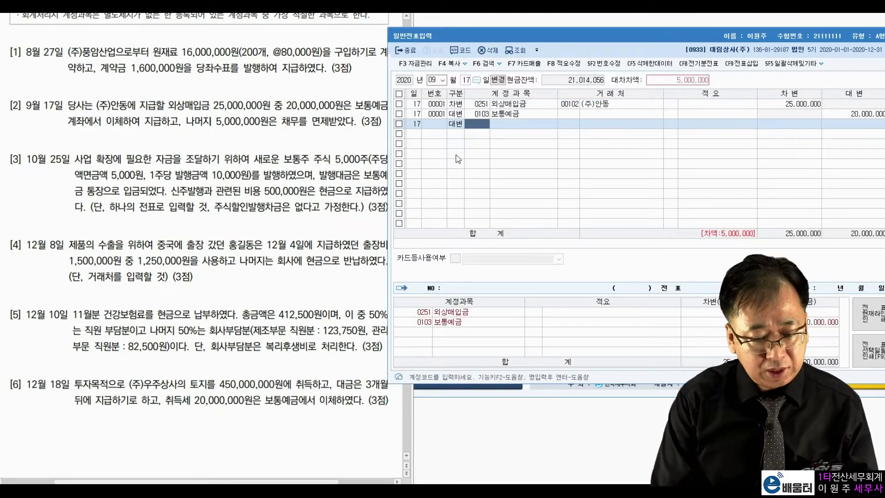
type("면제")
key("Return")
key("Return")
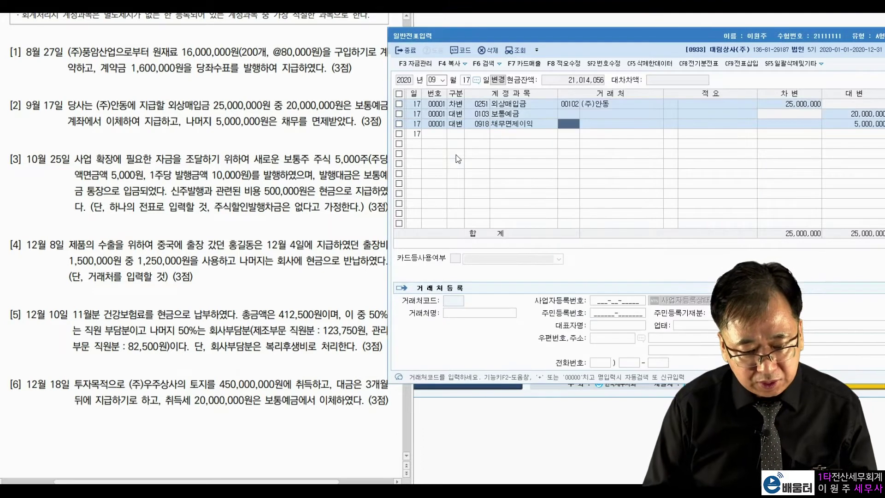
key("Return")
key("Return")
key("Return")
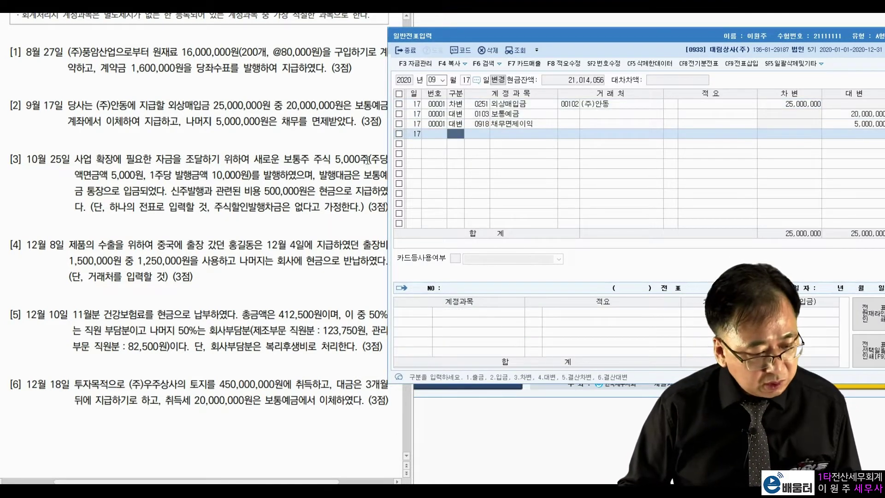
left_click(436, 80)
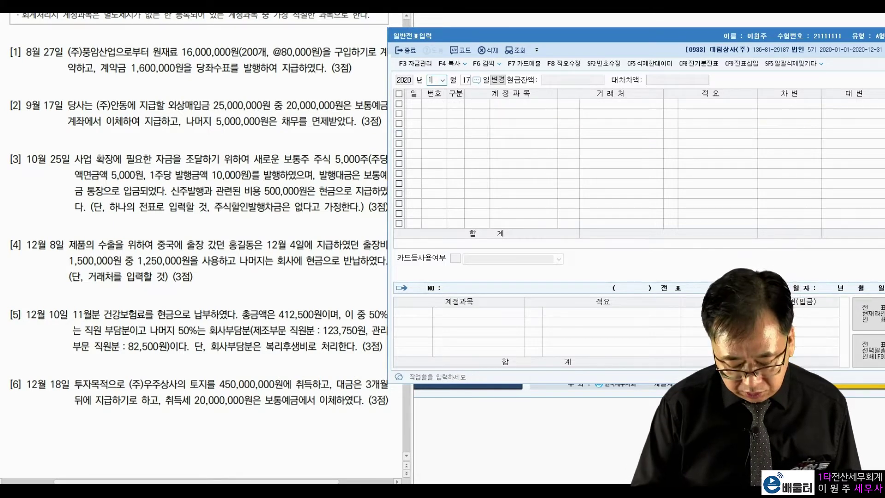
Set the day to 25 and check problem [3]: 5,000 shares, 5,000 par, 10,000 issue price, 500,000 cost
type("25")
key("Return")
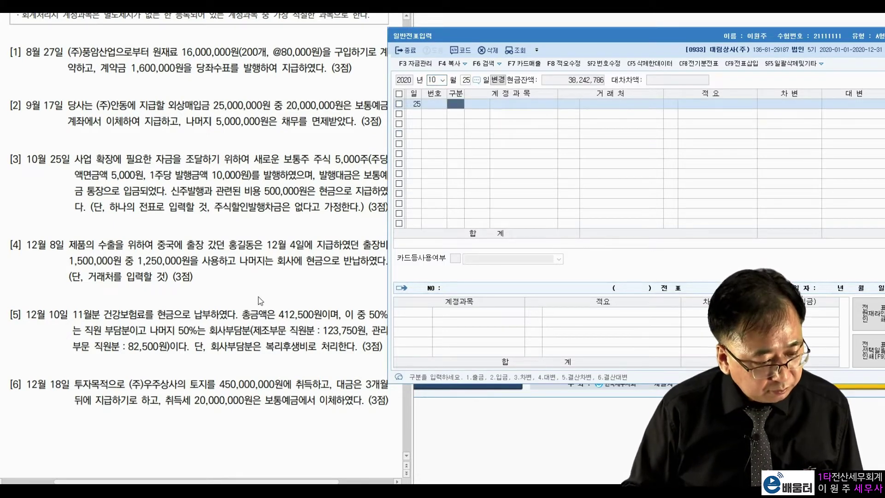
left_click(154, 190)
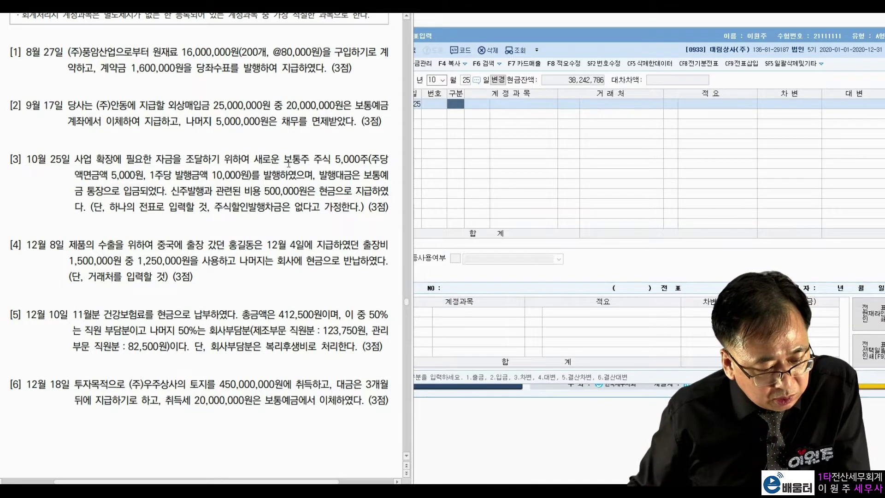
left_click_drag(284, 160, 360, 156)
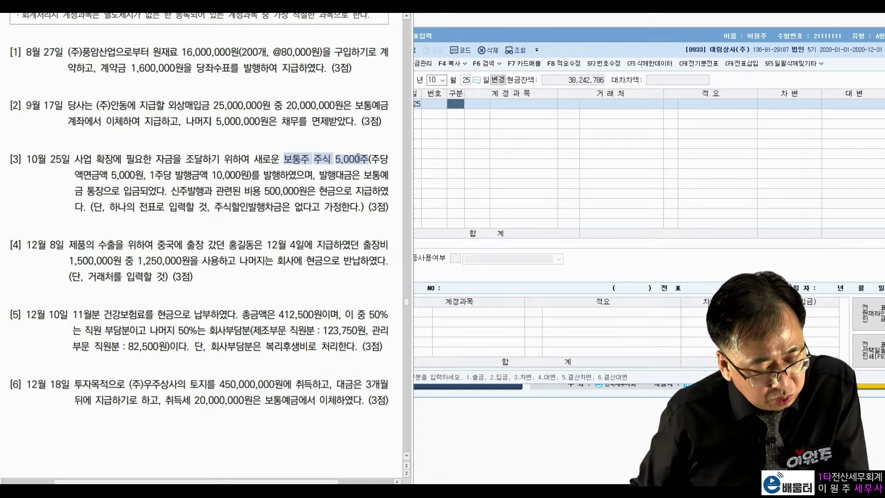
left_click_drag(109, 175, 134, 175)
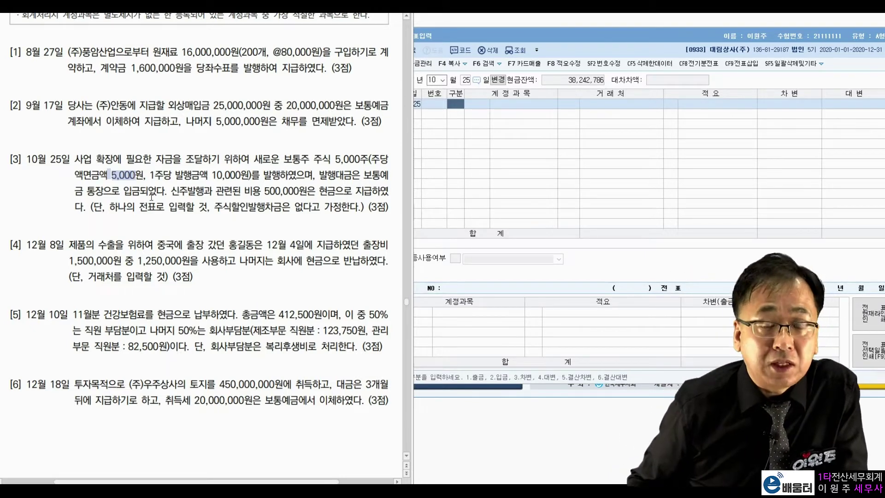
left_click_drag(146, 176, 248, 178)
left_click(241, 178)
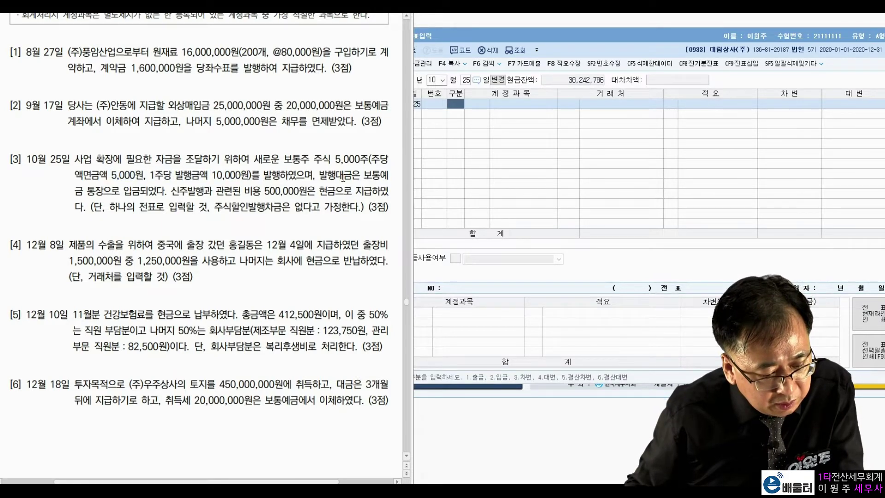
left_click_drag(94, 191, 150, 191)
left_click(230, 188)
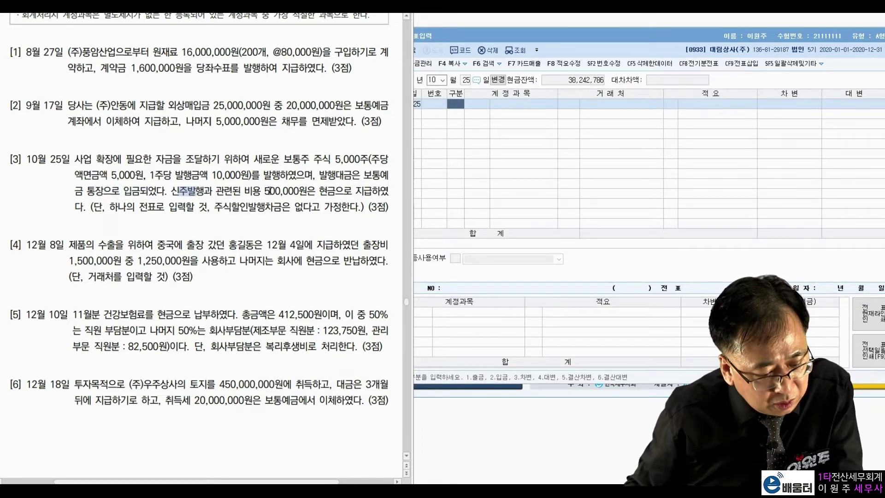
left_click_drag(264, 189, 309, 190)
left_click(340, 190)
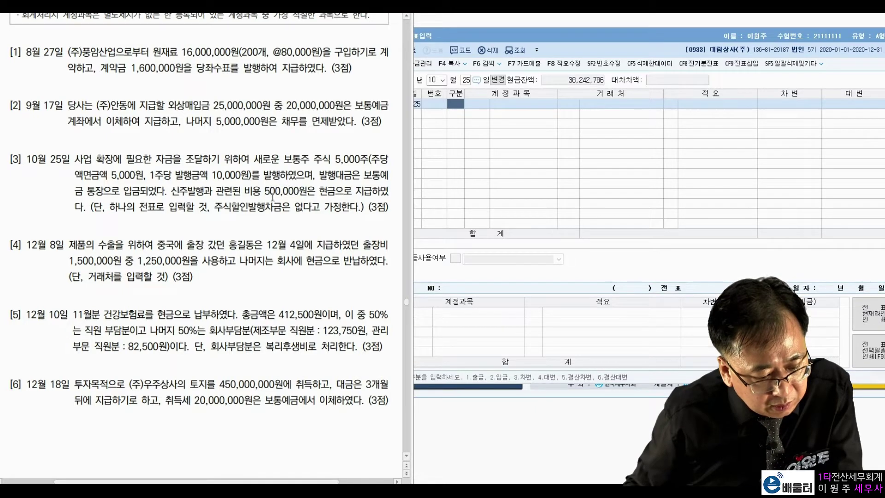
left_click_drag(215, 207, 315, 207)
left_click(330, 190)
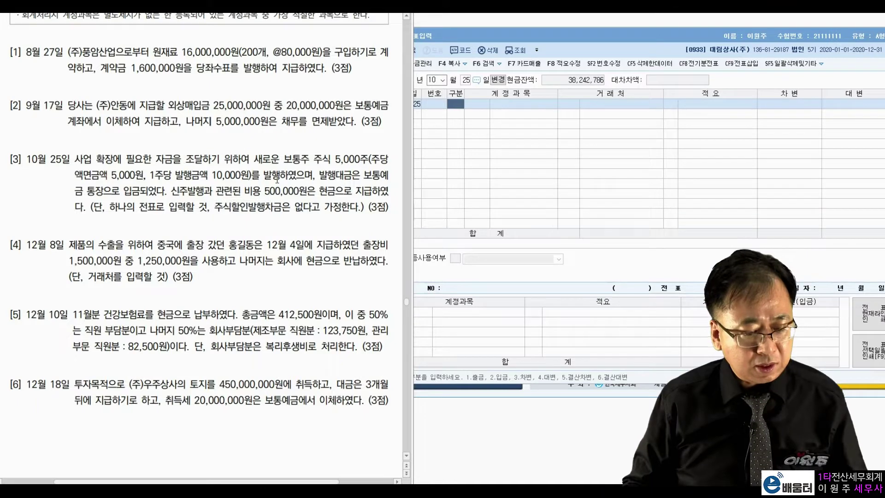
Debit 보통예금 (0103) 50,000,000
left_click(462, 110)
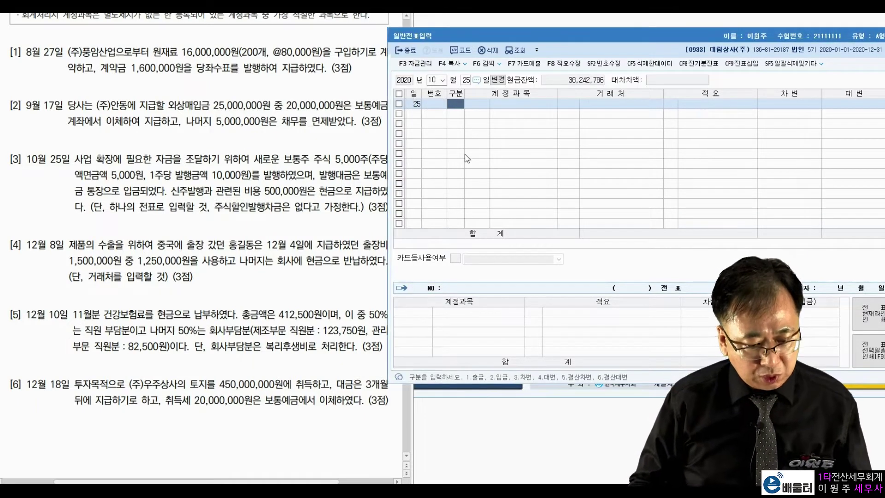
type("3")
key("Return")
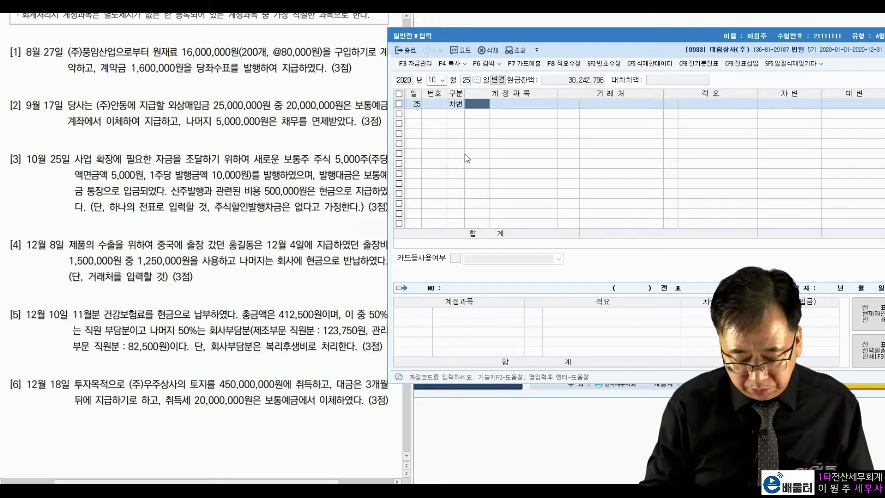
type("103")
key("Return")
key("Return")
key("Return")
key("Return")
key("Return")
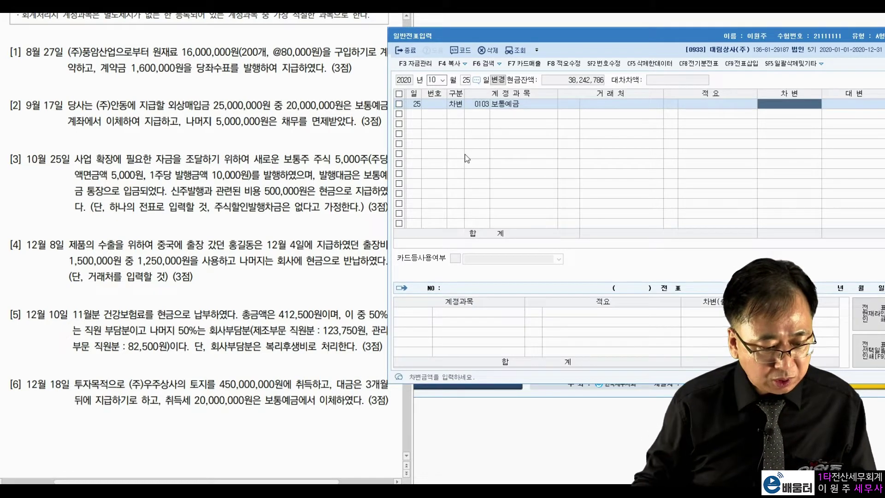
left_click_drag(212, 175, 241, 175)
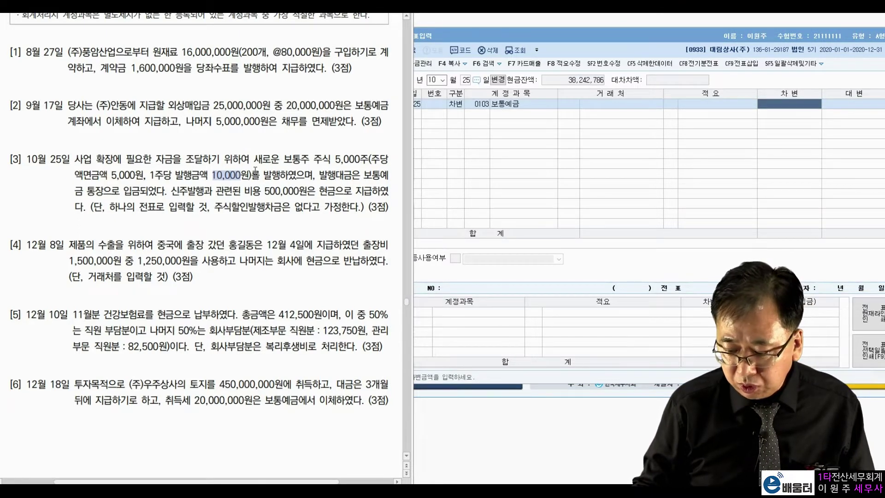
left_click(774, 123)
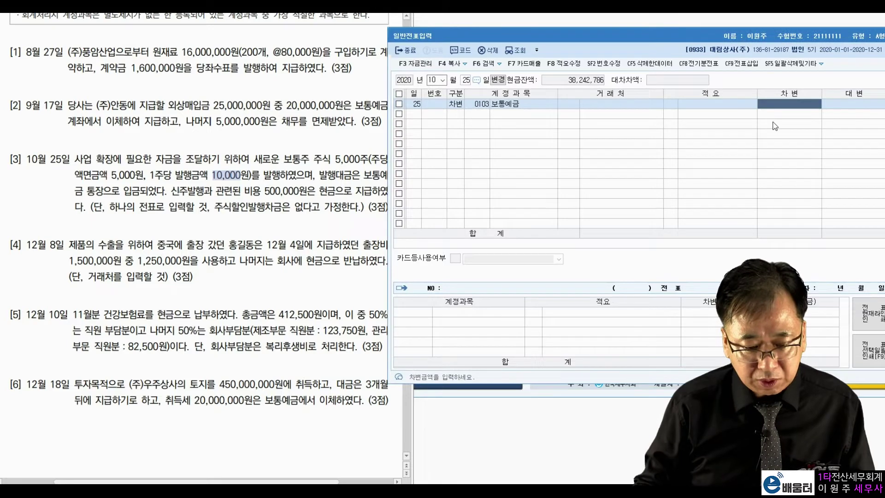
type("50000000")
key("Return")
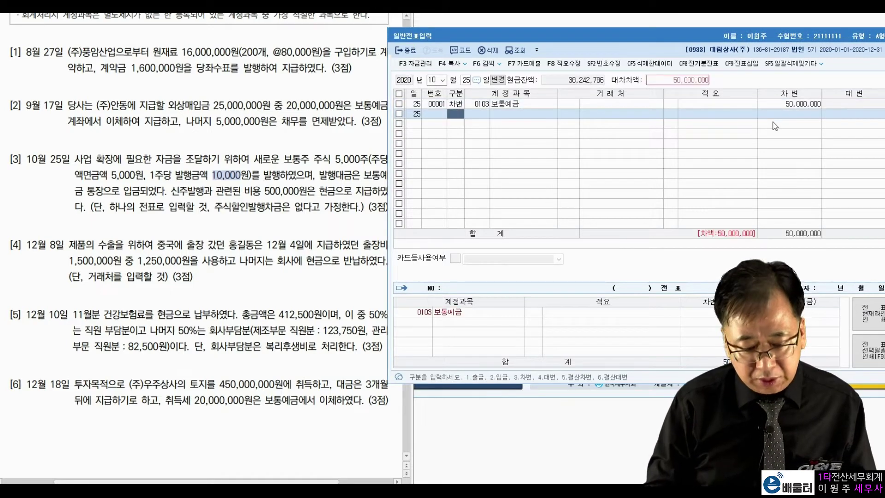
Credit 자본금 (0331) 25,000,000, correcting the amount after rechecking shares and par value
key("4")
type("331")
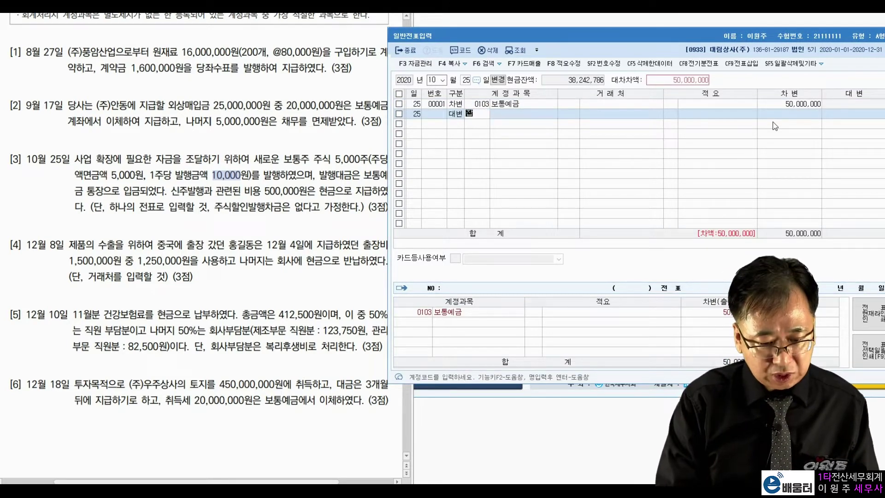
key("Return")
key("Return")
key("Return")
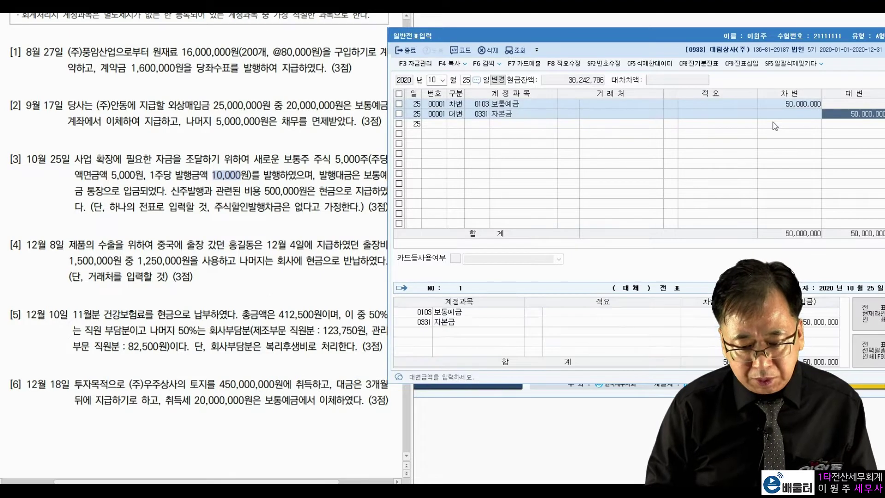
left_click(339, 159)
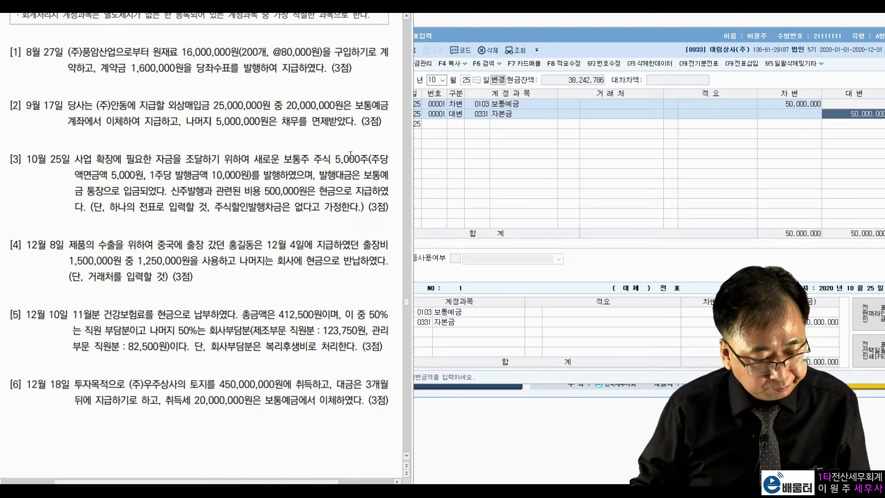
left_click_drag(337, 160, 368, 160)
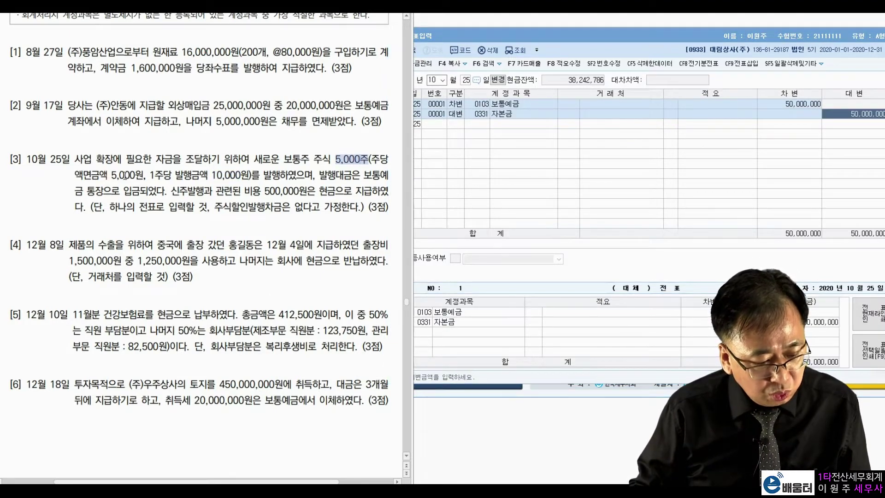
left_click_drag(112, 175, 142, 176)
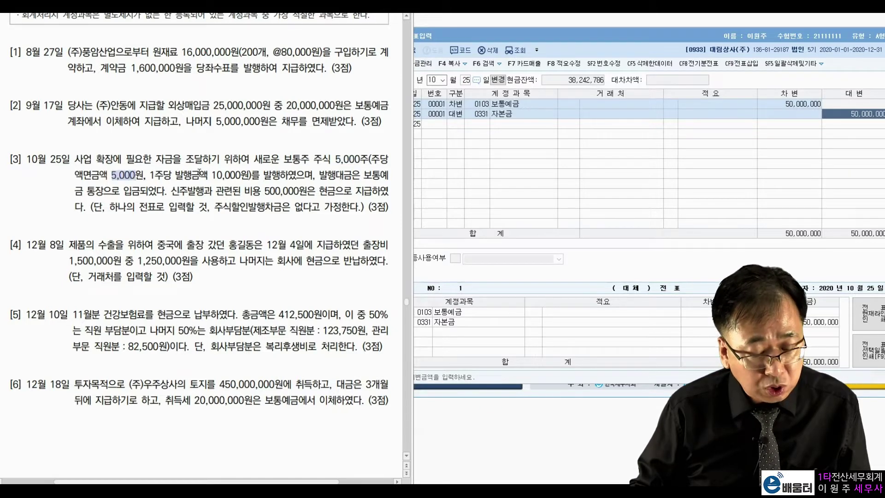
left_click(858, 116)
type("25000000")
key("Return")
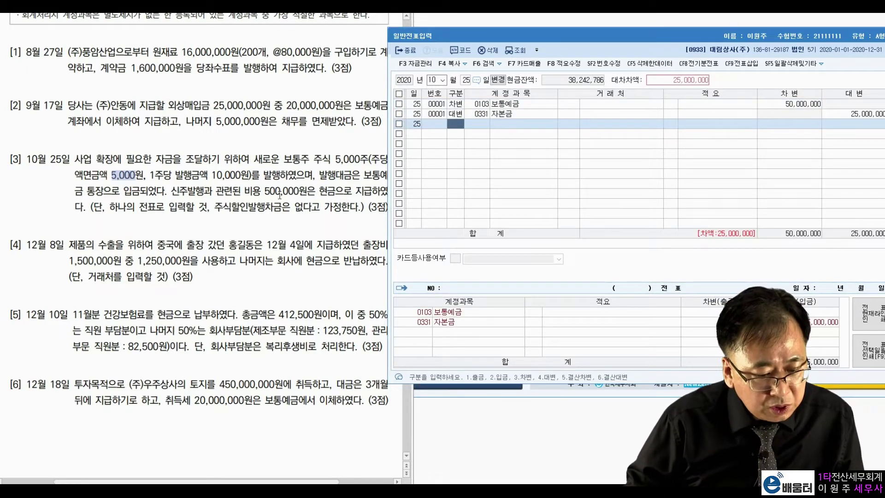
Credit 현금 (0101) 500,000 for the issuance cost
left_click_drag(241, 190, 335, 190)
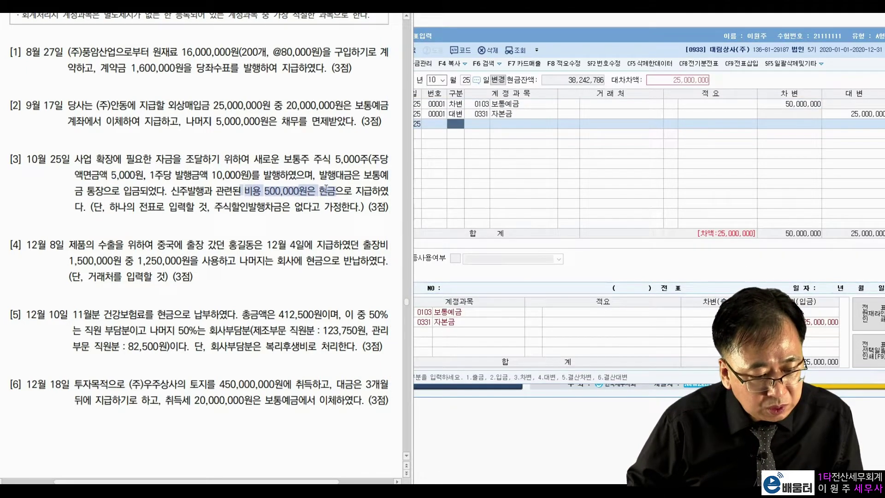
left_click(448, 127)
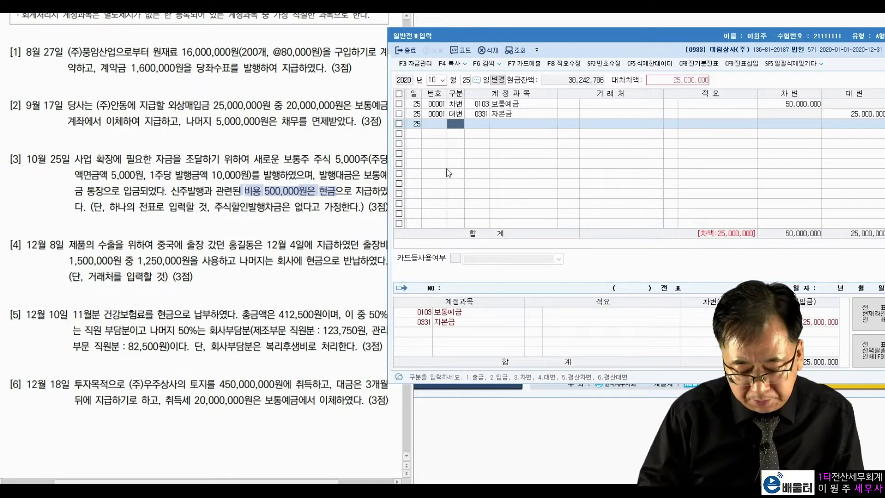
type("4")
key("Return")
type("101")
key("Return")
key("Return")
key("Return")
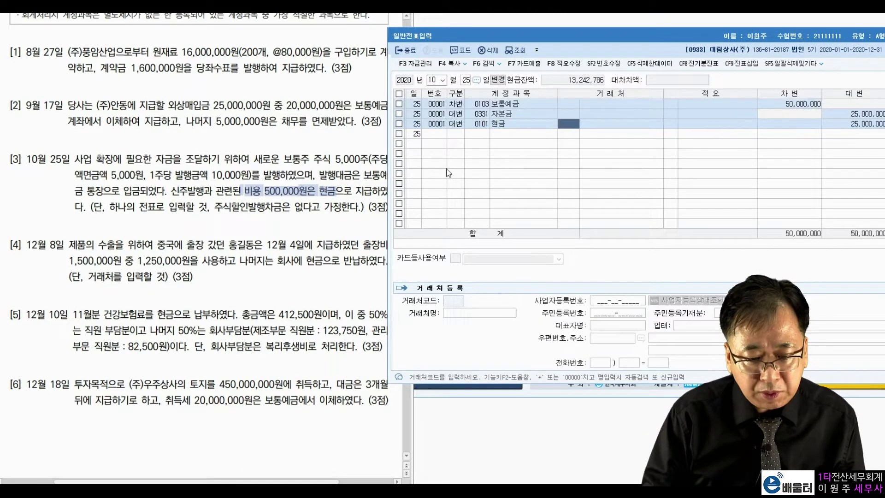
type("500000")
key("Return")
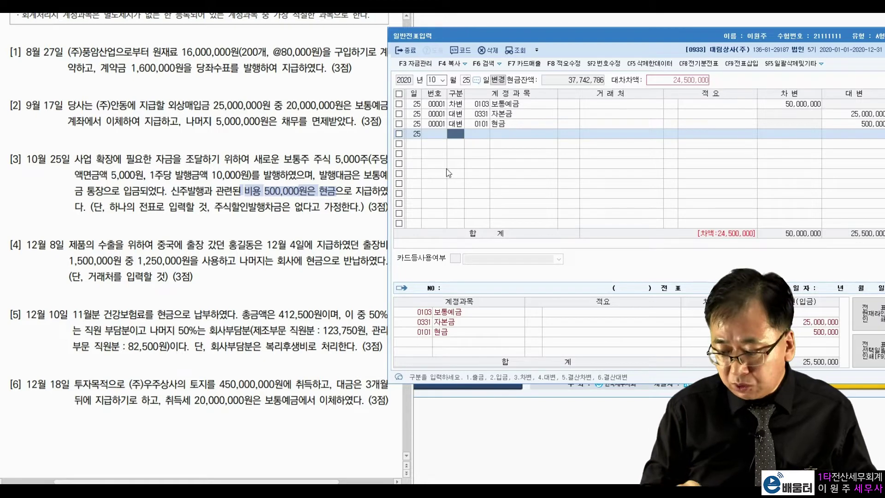
Credit 주식발행초과금 24,500,000 to balance the voucher
type("4")
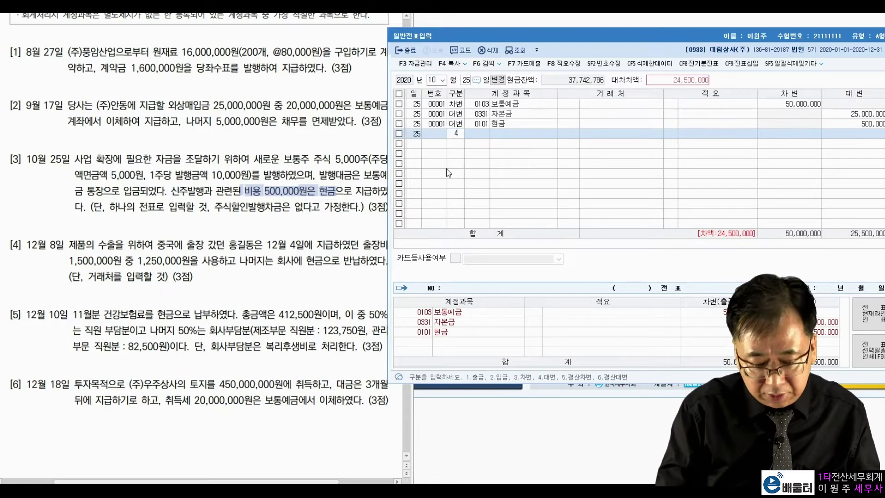
key("Return")
type("초과")
key("Return")
key("Return")
key("Return")
key("Return")
key("Return")
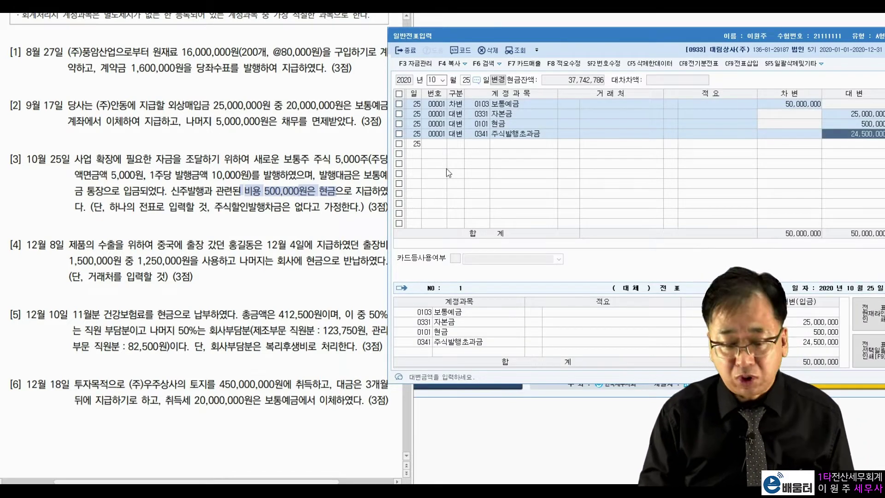
key("Return")
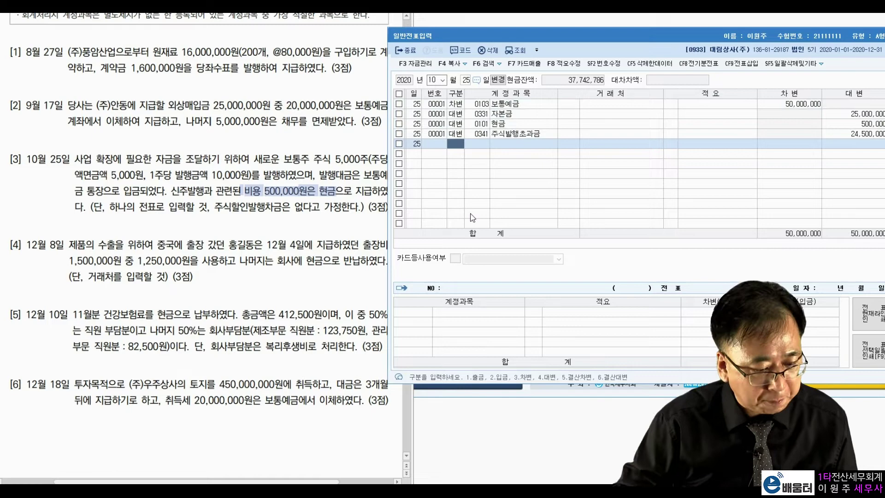
Set the voucher date to December 8
left_click(431, 80)
type("12")
key("Return")
type("8")
key("Return")
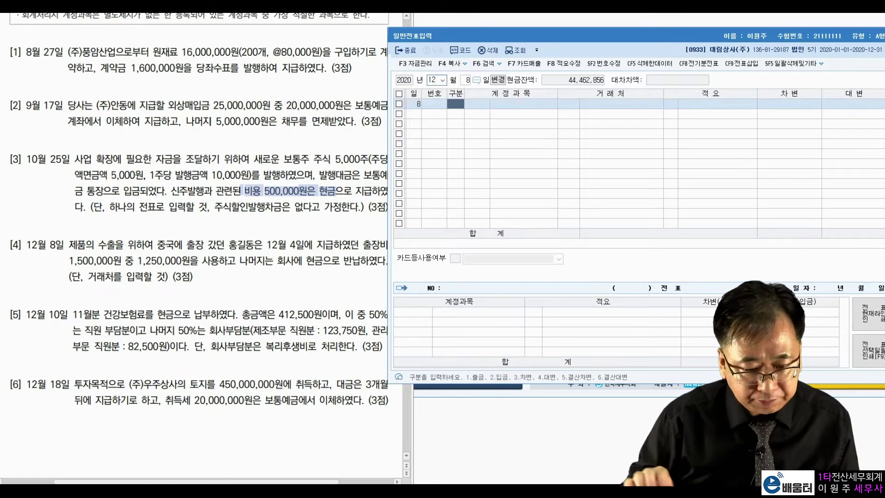
Check problem [4]: 1,500,000 advance, 1,250,000 actually spent, and the required trading partner
left_click(135, 255)
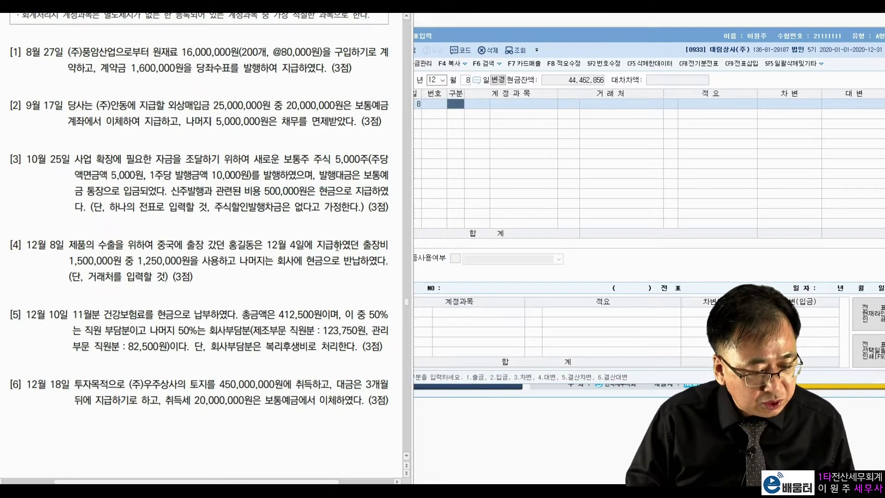
left_click_drag(69, 260, 190, 259)
left_click(274, 263)
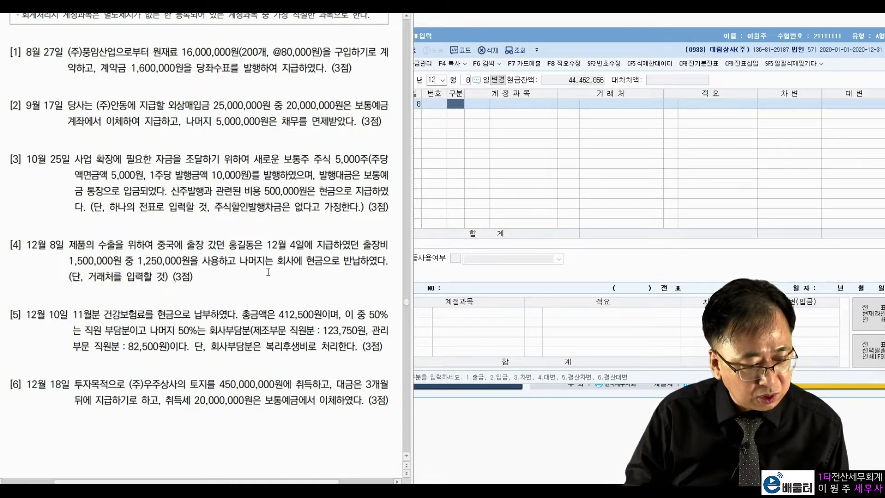
left_click_drag(138, 261, 199, 261)
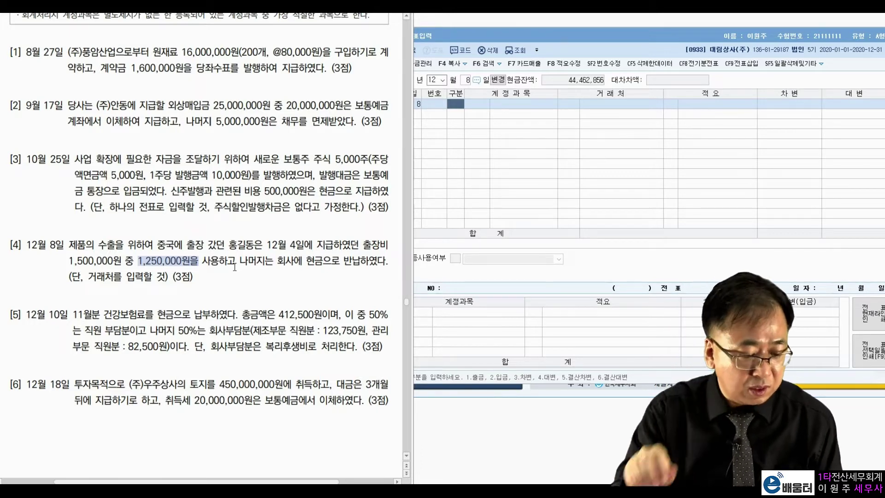
left_click_drag(70, 262, 199, 262)
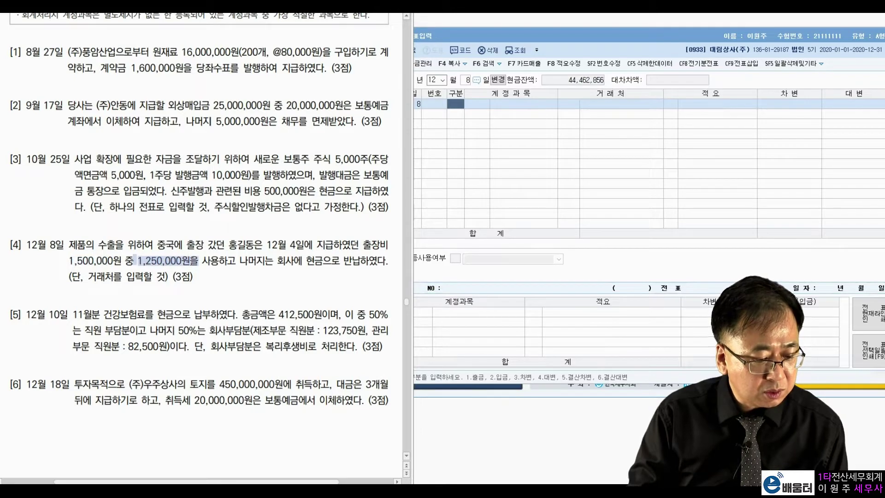
left_click(229, 235)
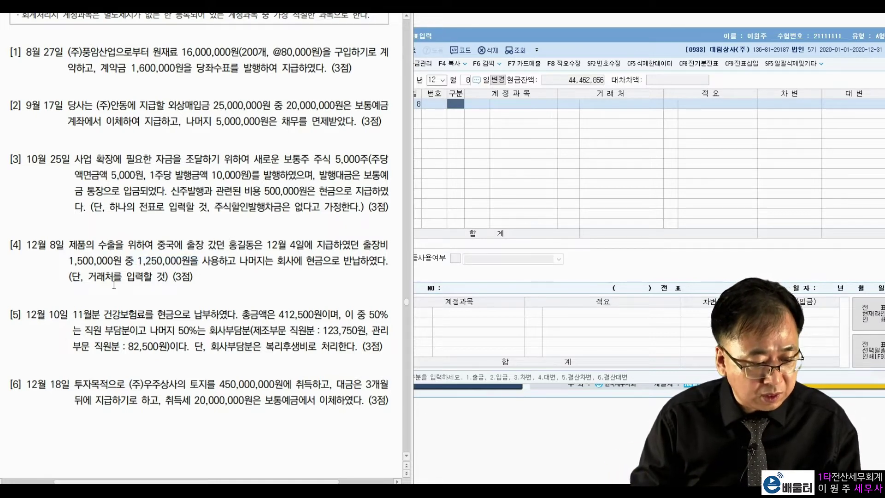
left_click_drag(89, 277, 166, 277)
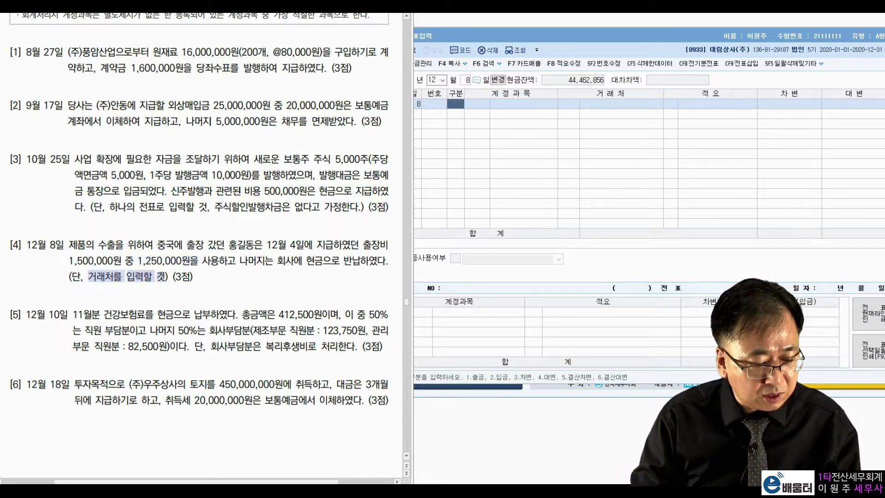
left_click(255, 279)
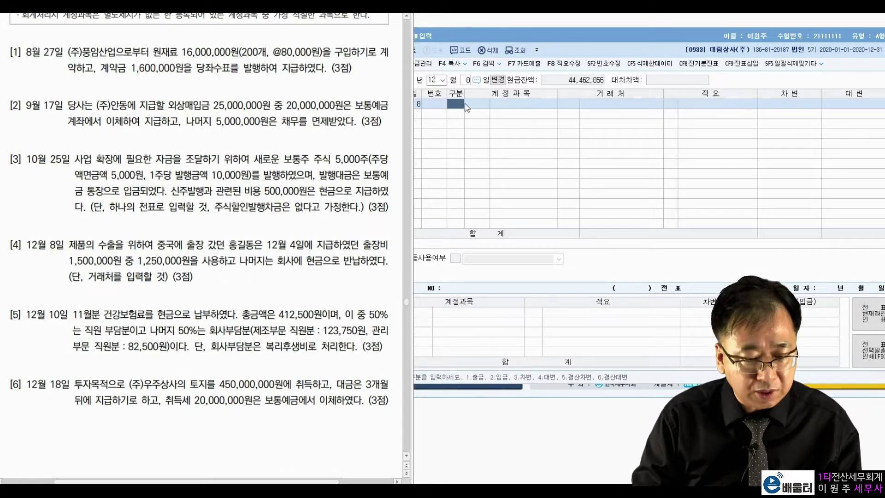
Debit 0812 여비교통비 1,250,000
left_click(461, 112)
key("3")
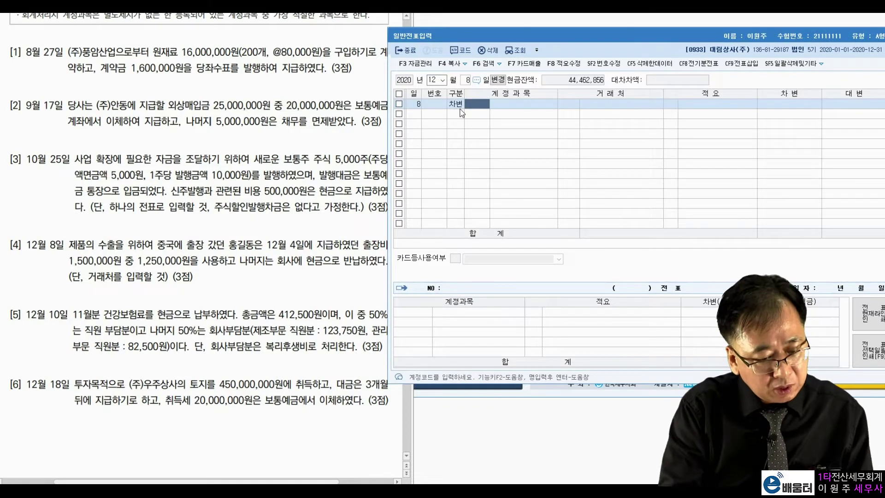
type("여비교")
key("Return")
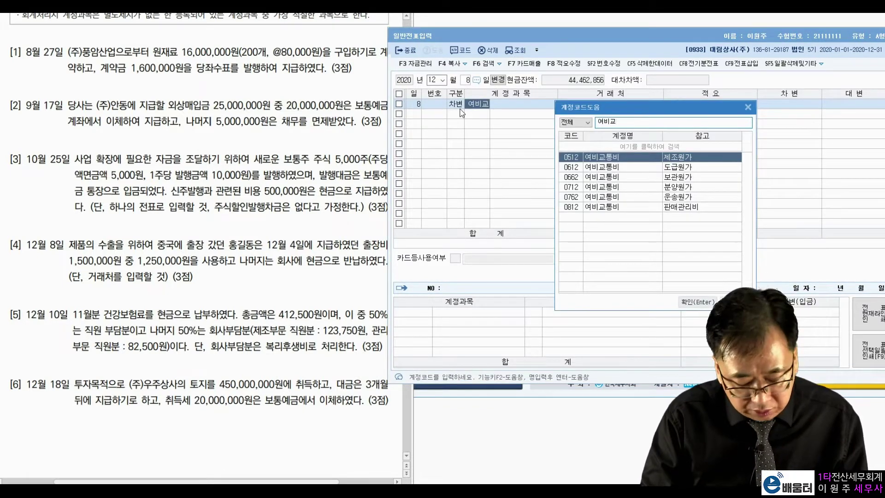
key("Down")
key("Down")
key("Down")
key("Down")
key("Down")
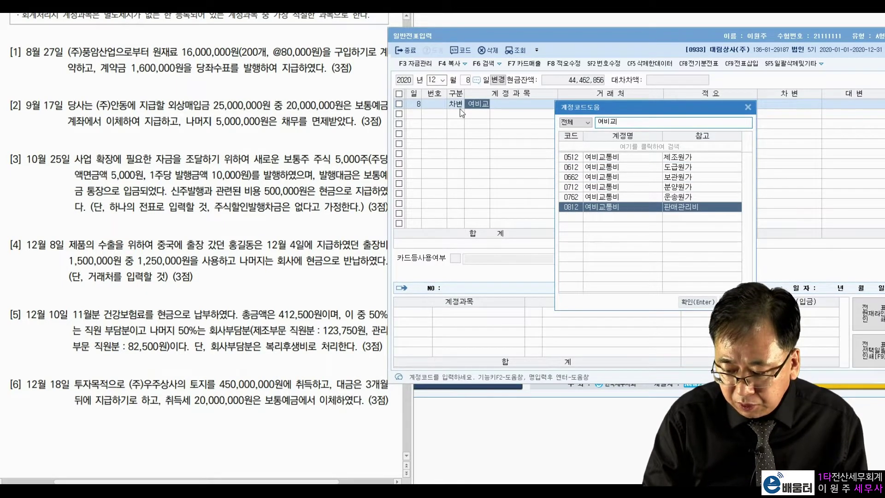
key("Return")
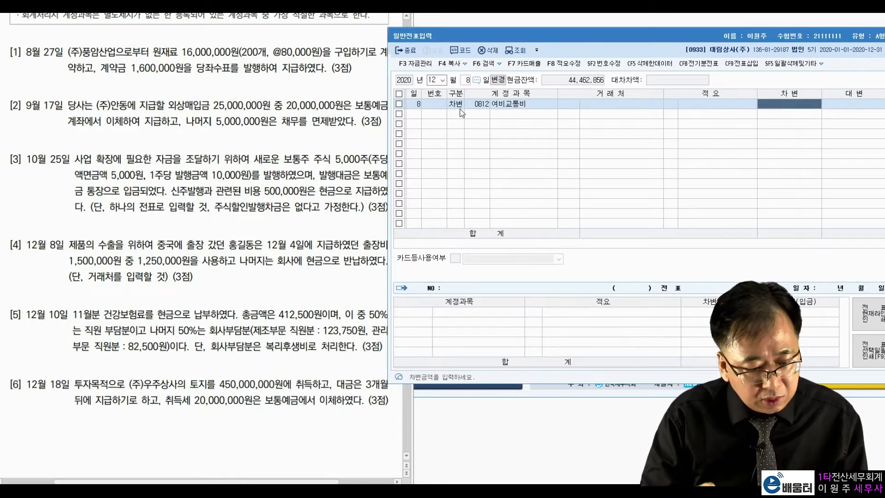
type("1250000")
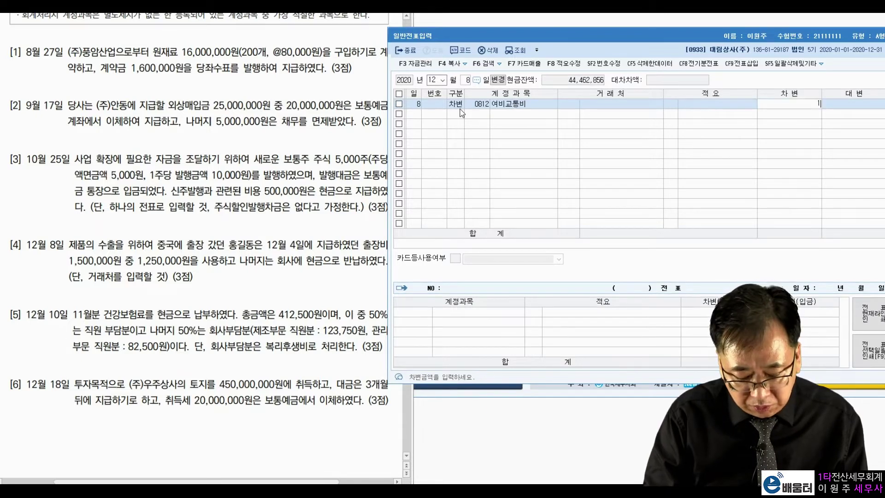
key("Return")
Debit 0101 현금 250,000 for the returned advance
type("3")
key("Return")
type("101")
key("Return")
key("Return")
Credit 0134 가지급금 1,500,000 with the traveling employee as partner
key("Return")
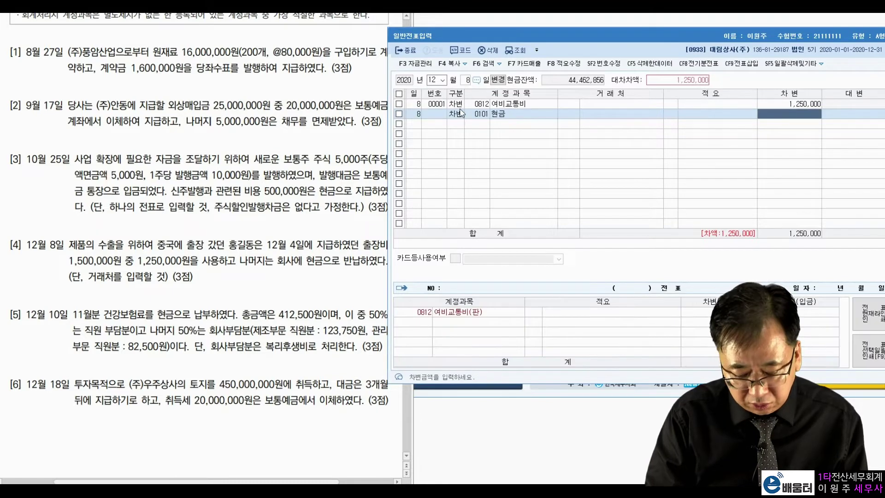
type("2500000")
key("Return")
type("4")
key("Return")
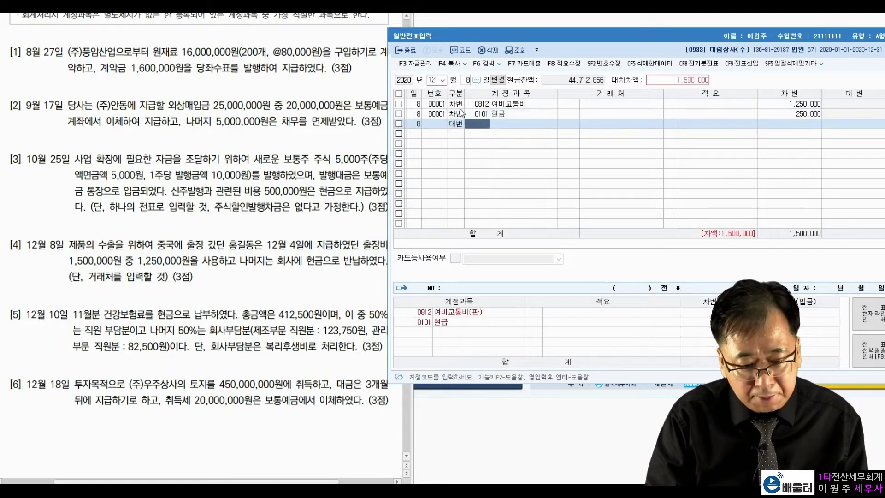
type("가지급")
key("Return")
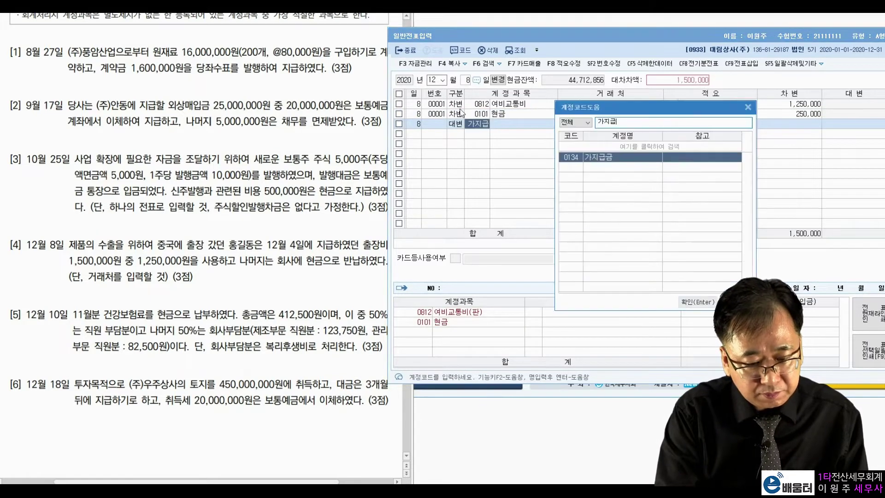
key("Return")
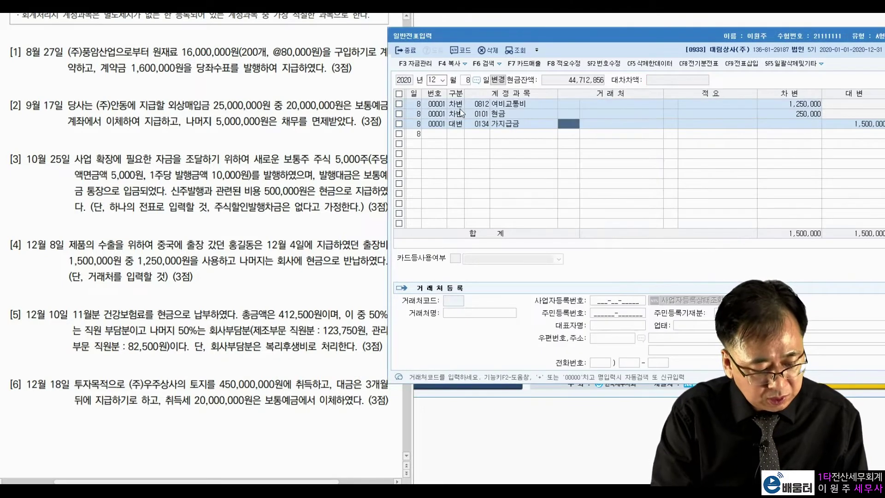
type("홍길")
key("Return")
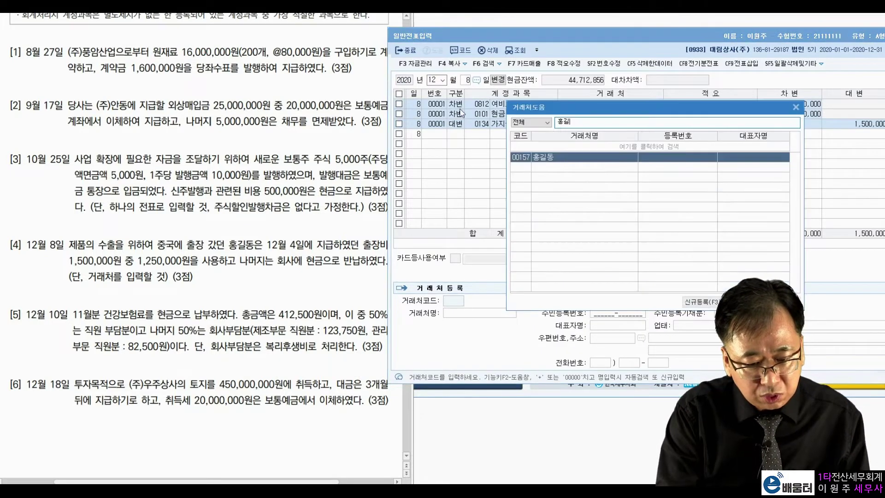
key("Escape")
key("Return")
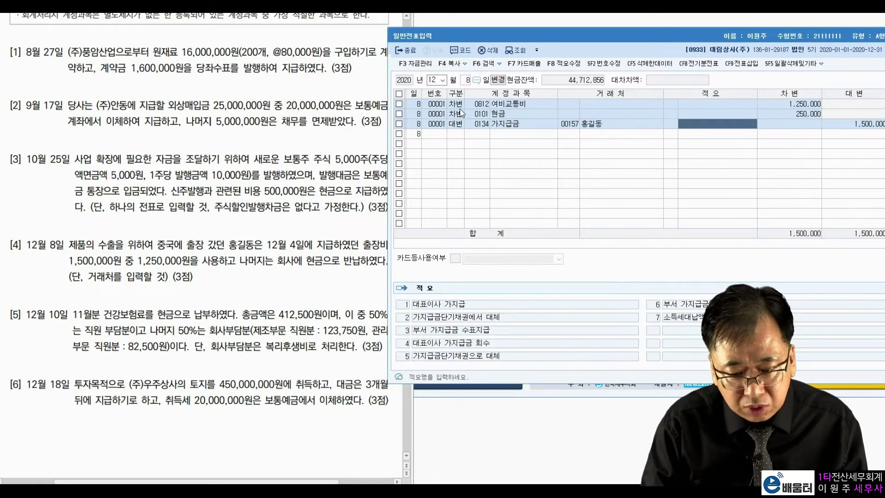
key("Return")
key("Return")
key("Return")
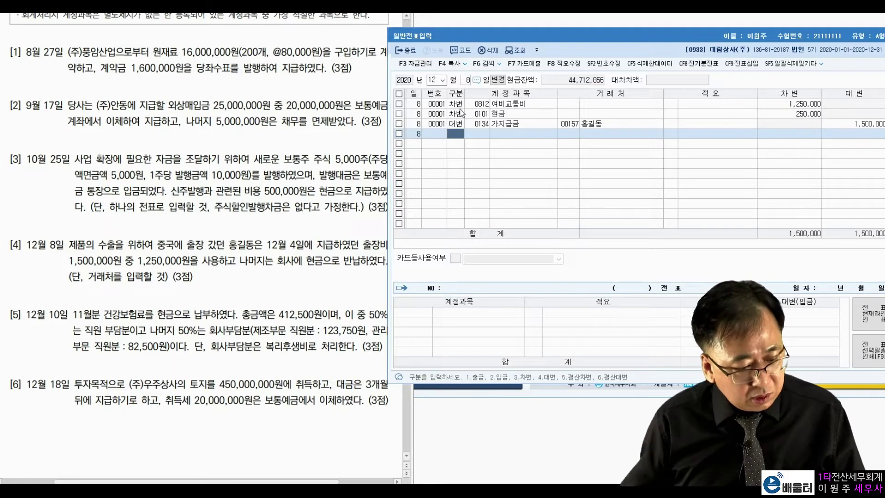
left_click(466, 83)
Set the day to 10 and read problem [5]'s November premium and 50% employee/company split
type("10")
key("Return")
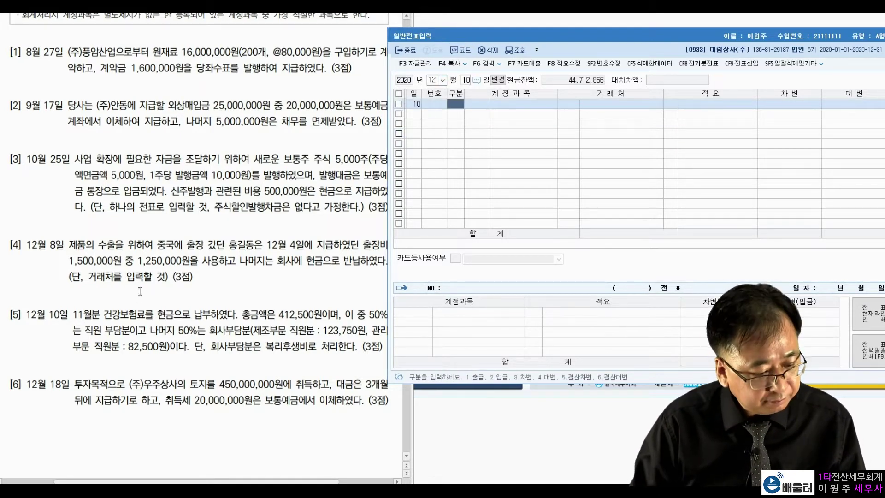
left_click(84, 340)
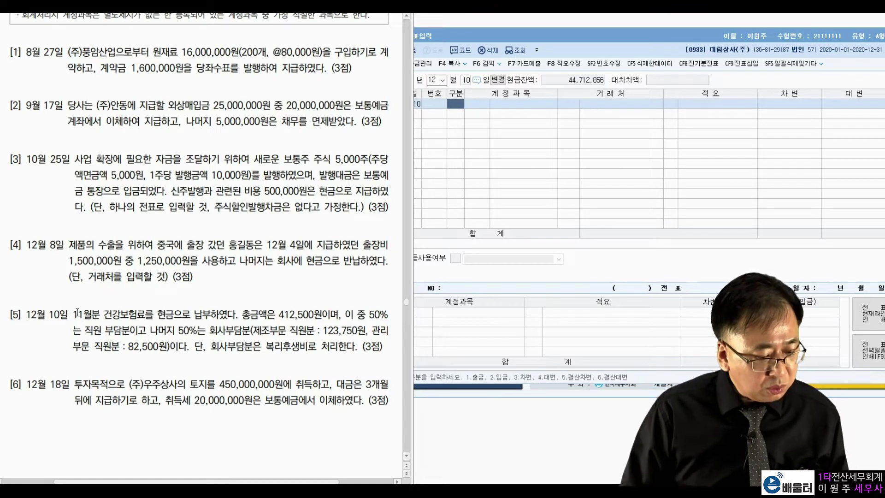
left_click_drag(74, 312, 317, 318)
left_click(204, 296)
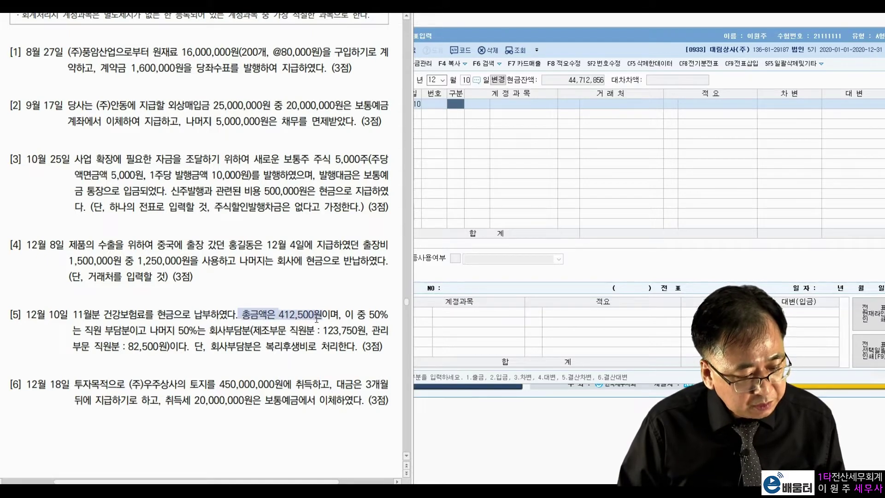
left_click(349, 319)
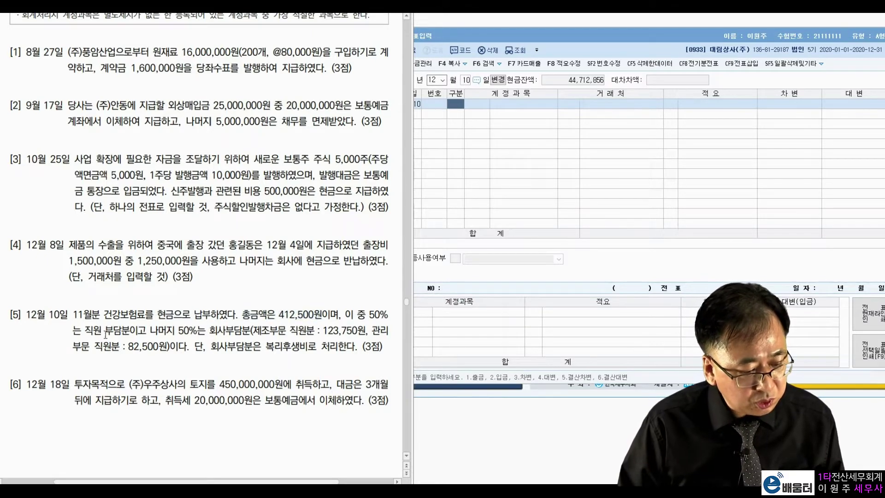
left_click_drag(85, 330, 146, 330)
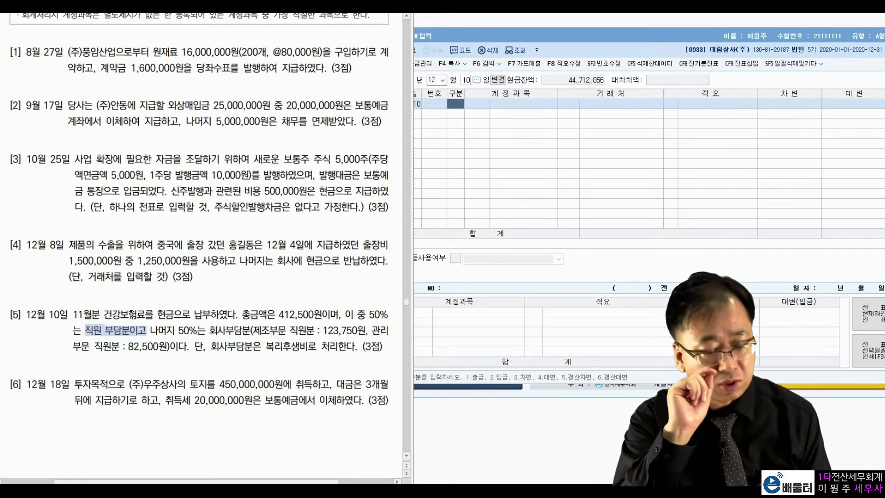
left_click(118, 330)
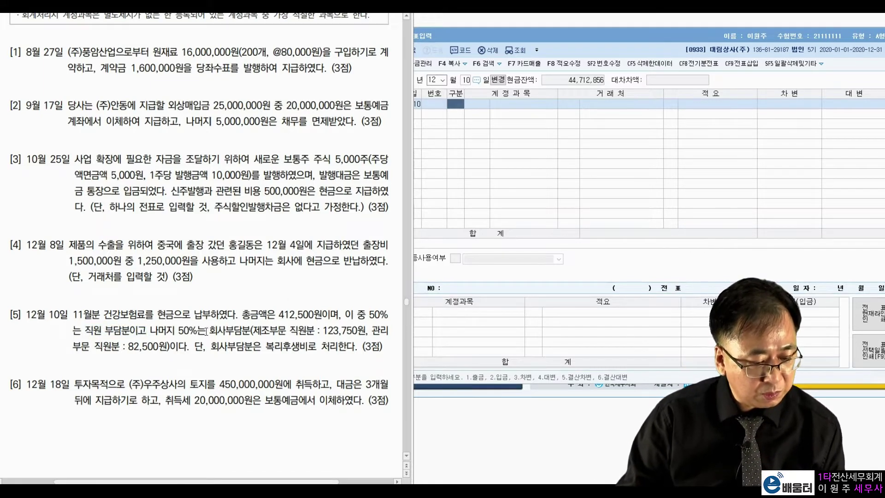
left_click_drag(167, 330, 239, 334)
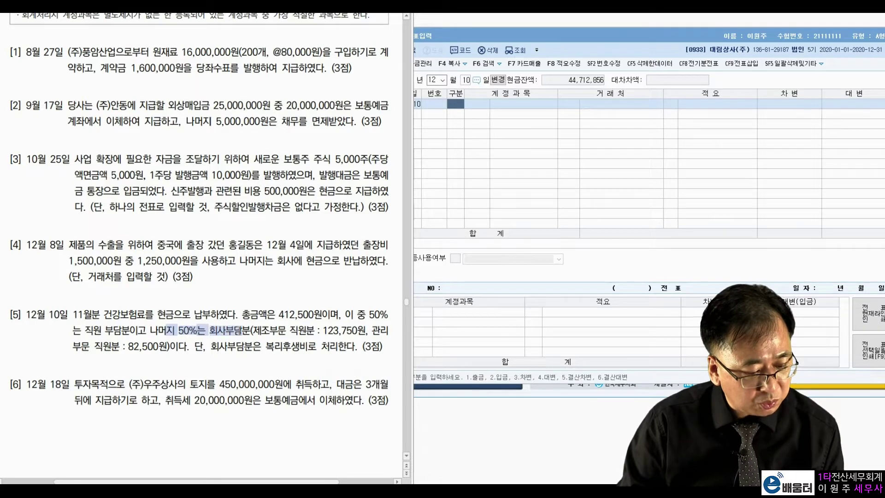
left_click(225, 352)
Note problem [5]'s manufacturing staff share and the 82,500원 administrative staff share
left_click_drag(252, 330, 359, 330)
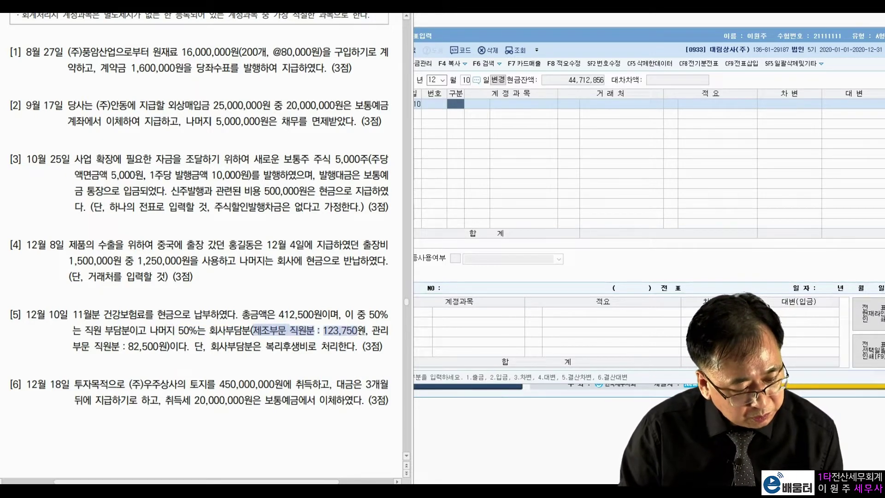
left_click_drag(128, 348, 326, 349)
left_click_drag(210, 330, 240, 328)
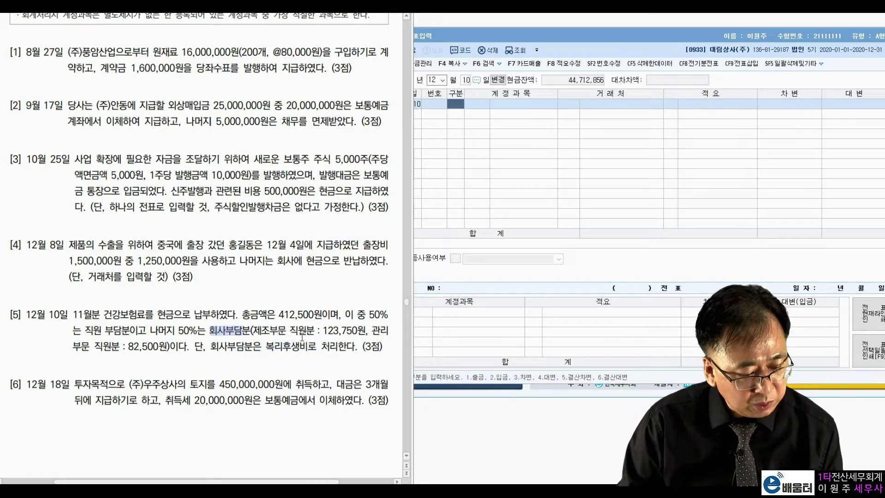
left_click_drag(323, 330, 349, 330)
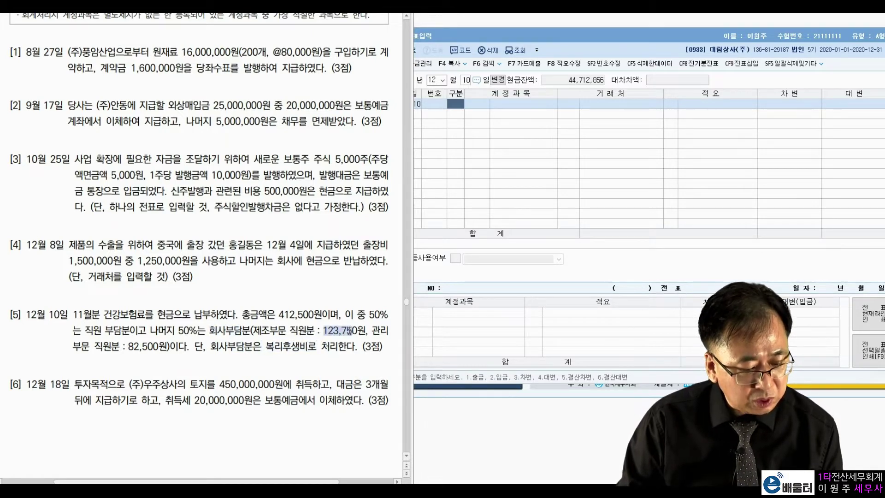
left_click(308, 330)
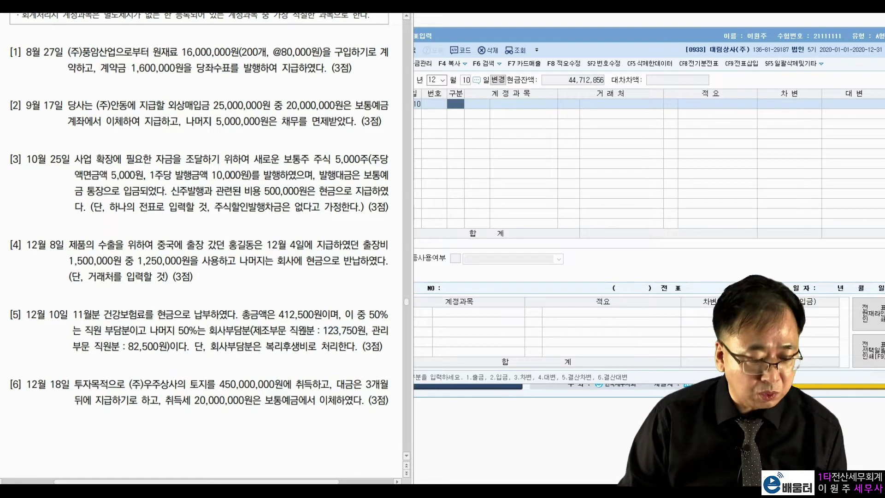
left_click_drag(128, 346, 166, 346)
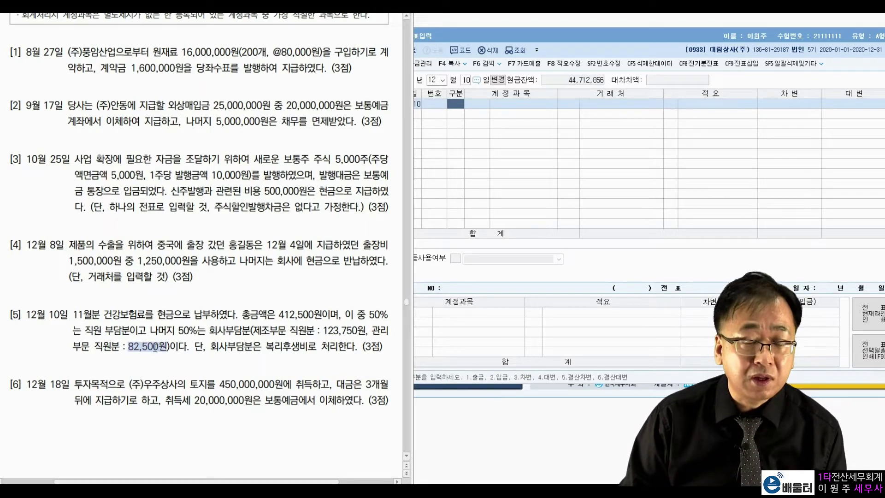
left_click(220, 362)
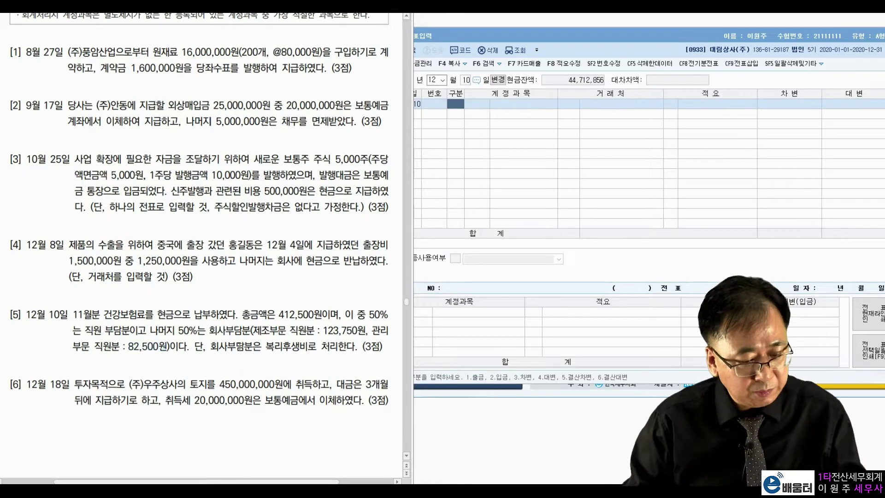
left_click(450, 106)
Debit 0254 예수금 for 206,250 on the first line
type("3")
key("Return")
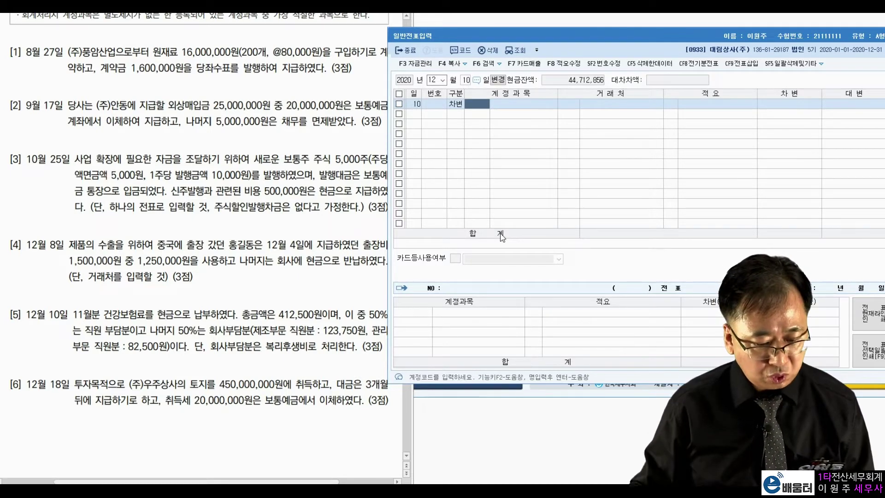
type("254")
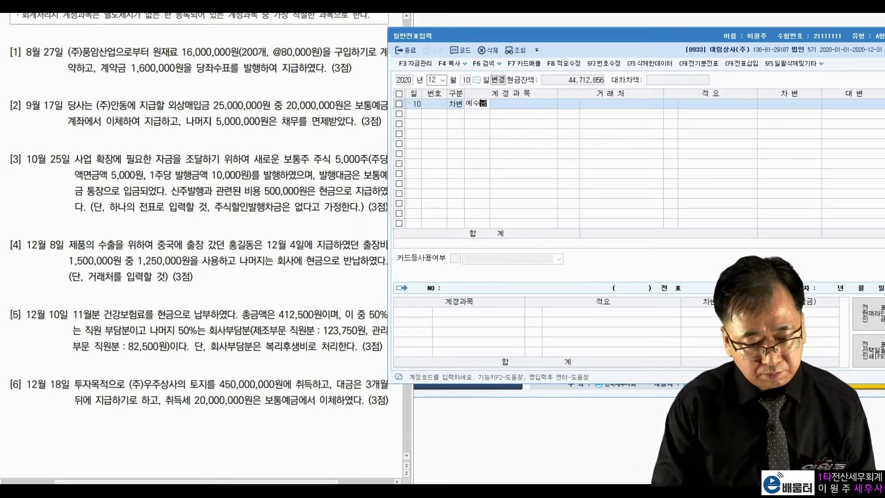
key("Return")
key("Return")
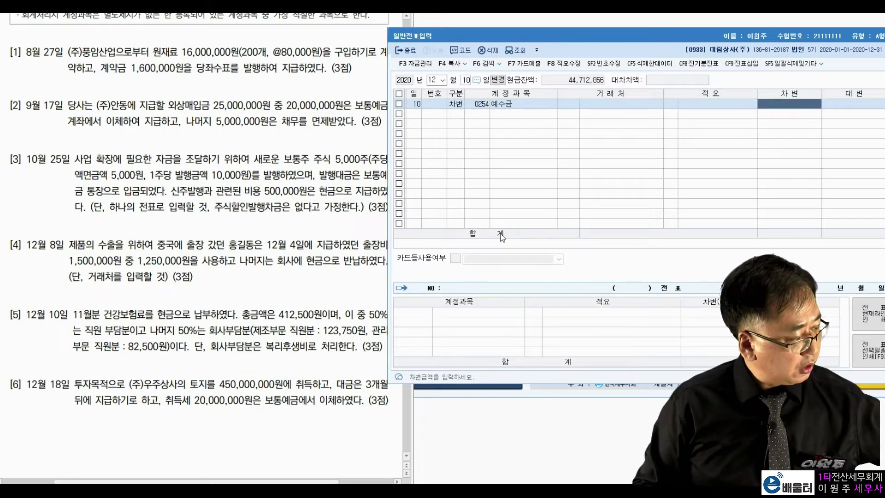
type("2")
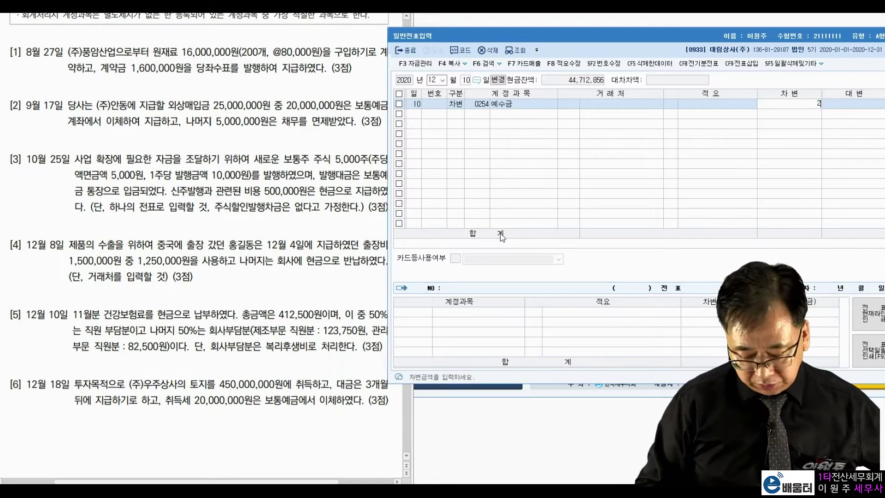
type("06,250")
key("Return")
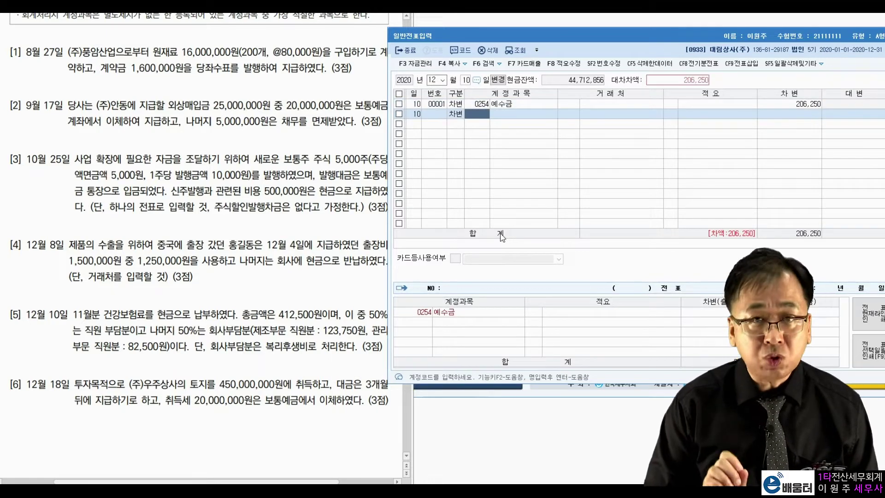
Debit 0511 복리후생비 for 123,750 on the second line
type("복리후")
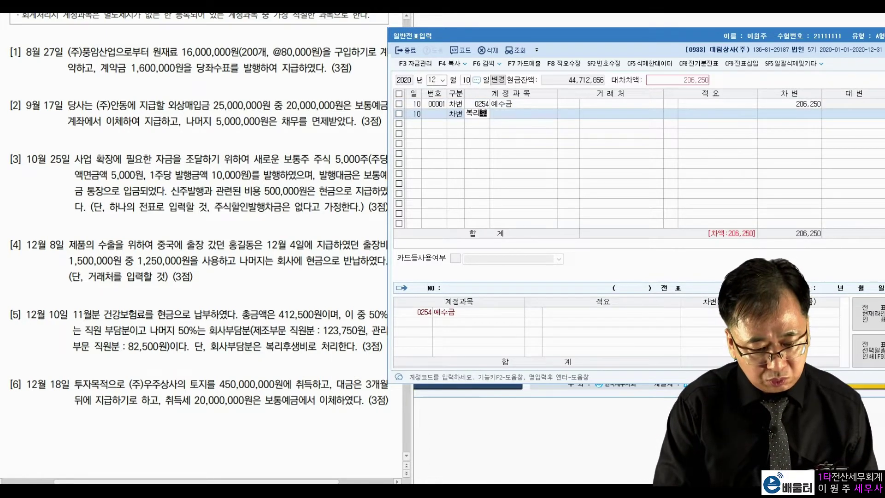
key("Return")
key("Return")
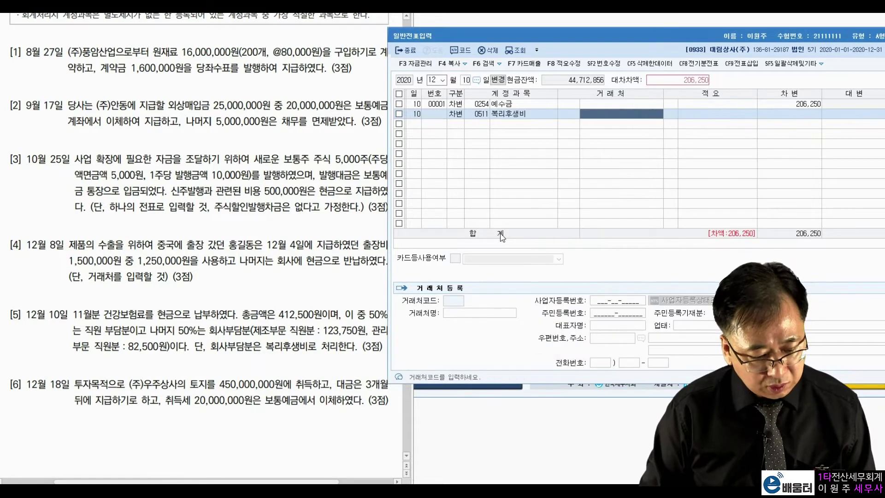
key("Return")
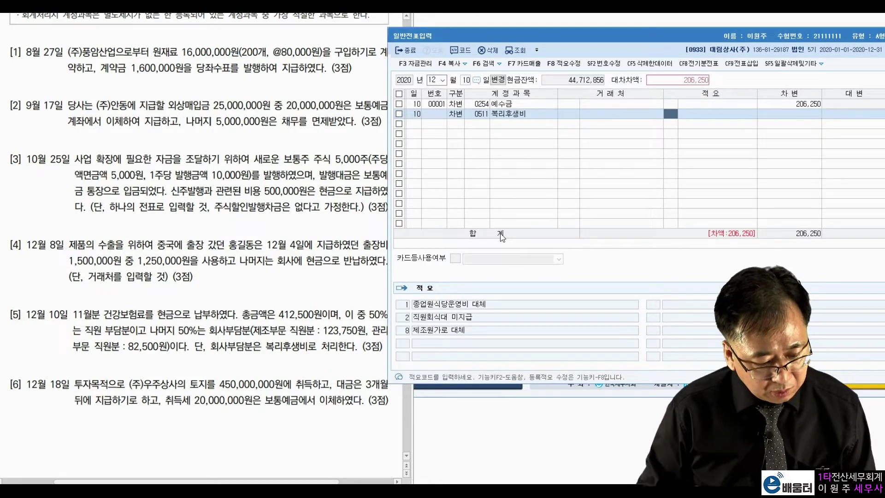
key("Return")
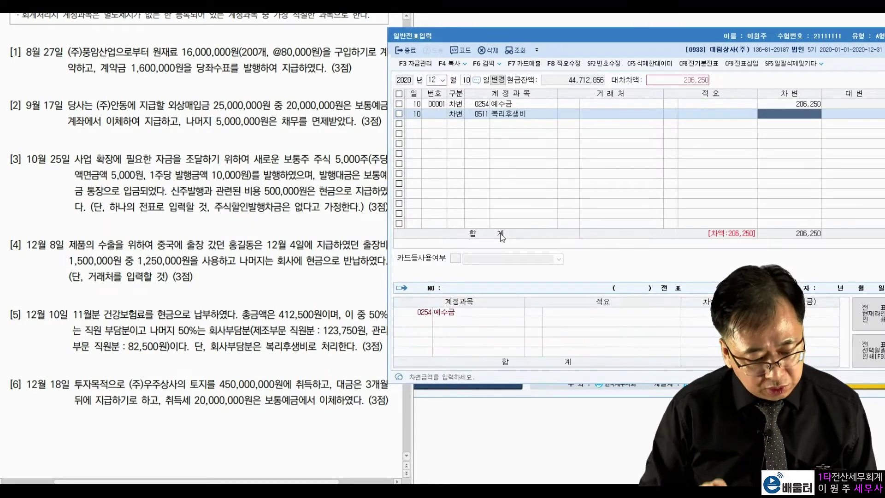
type("123")
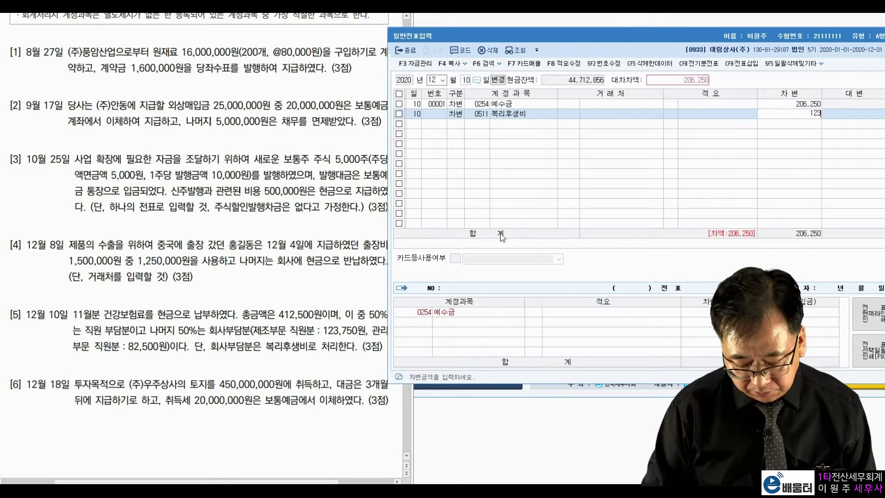
type(",750")
key("Return")
Add a debit line for 0811 복리후생비 of 82,500
type("3")
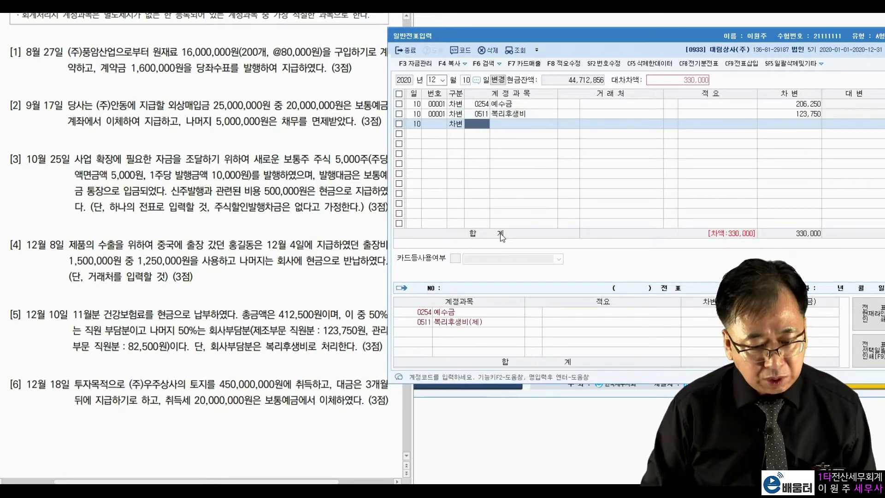
type("0811")
key("Return")
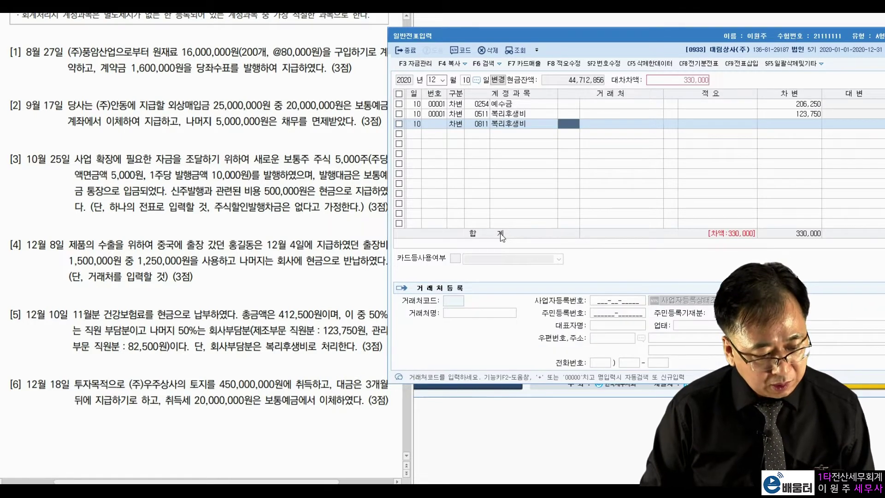
key("Return")
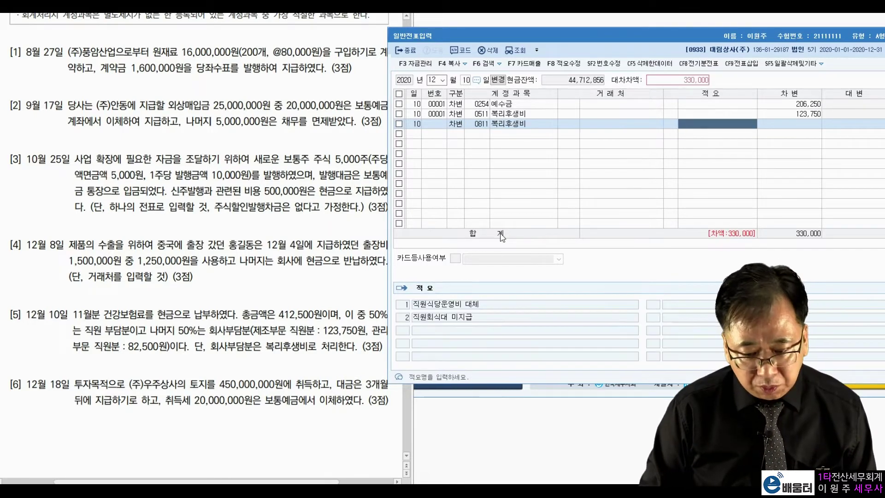
key("Return")
type("82,500")
key("Return")
Credit 0101 현금 412,500 to balance the December 10 voucher
type("4")
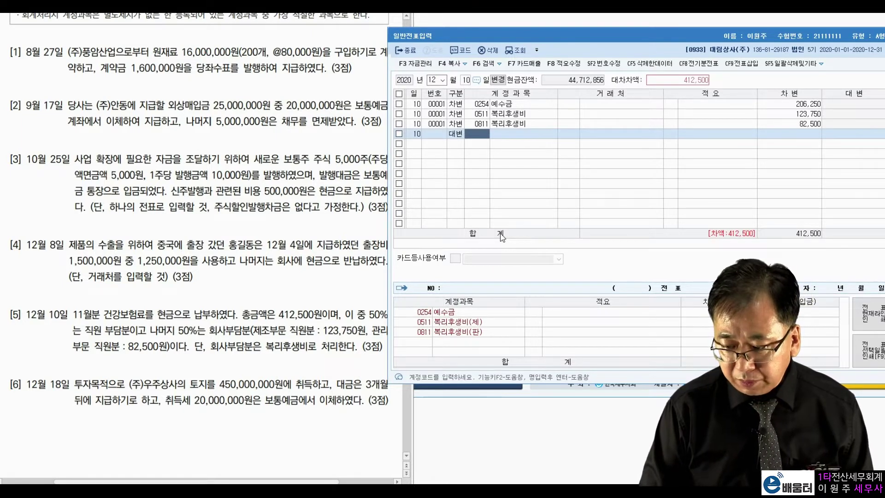
type("101")
key("Return")
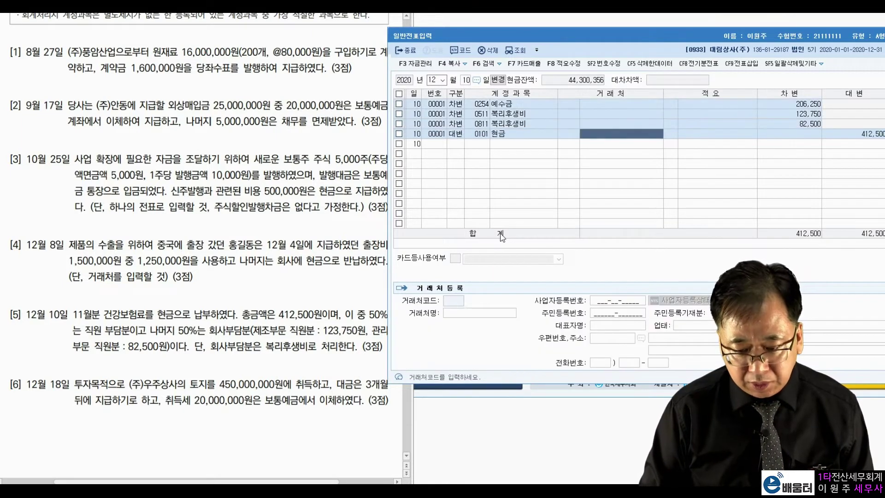
key("Return")
key("Return")
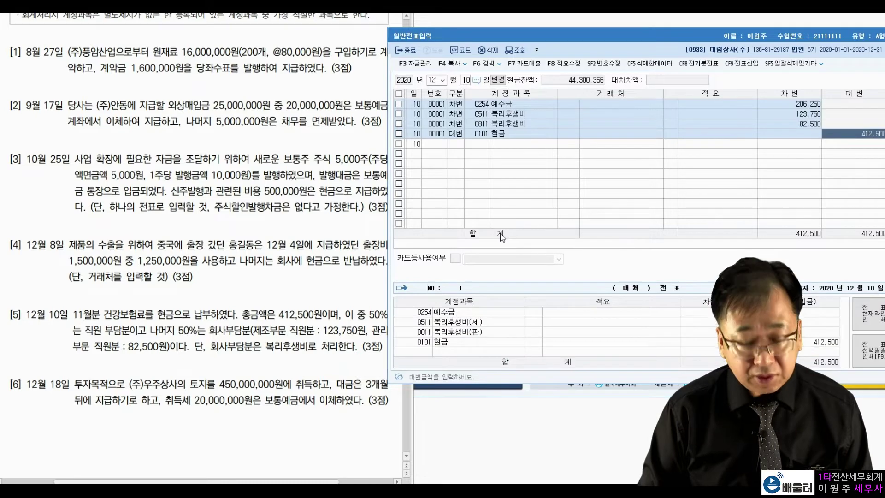
key("Return")
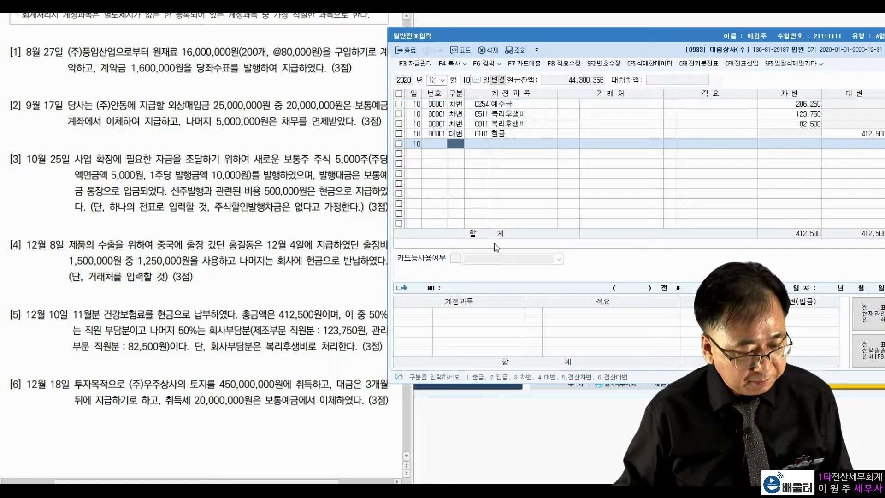
left_click(466, 80)
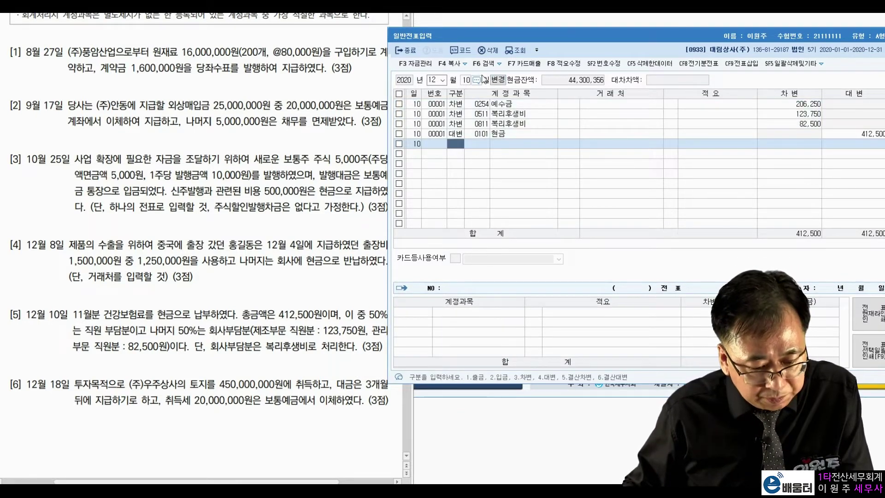
Set the entry day to 18, then mark problem [6]'s seller, 20,000,000 acquisition tax and 450,000,000 land price
type("18")
key("Return")
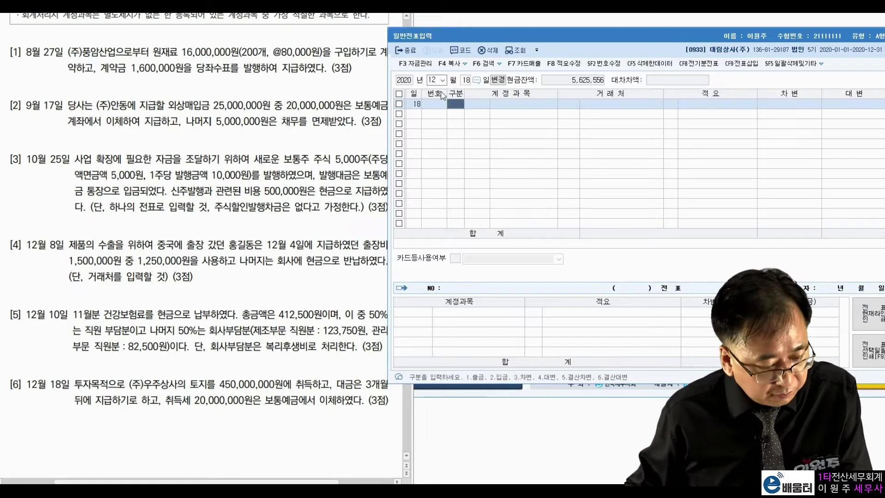
left_click(189, 291)
left_click_drag(132, 385, 278, 382)
left_click(304, 381)
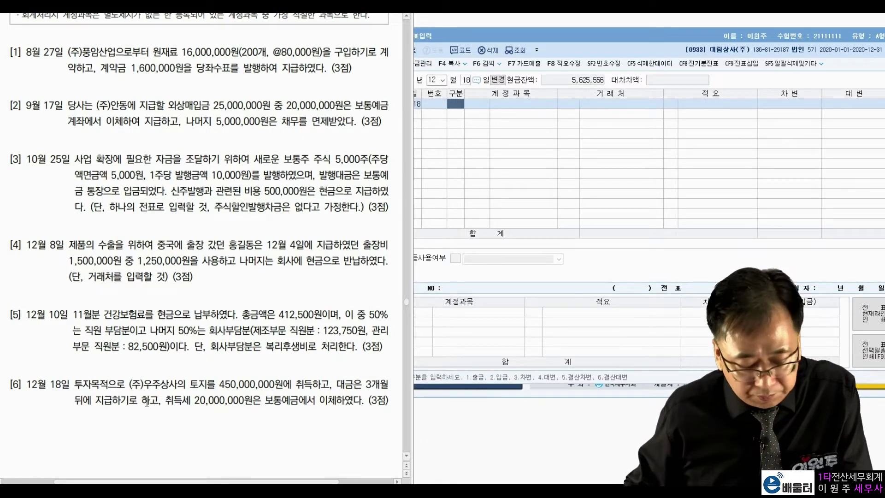
left_click_drag(191, 402, 324, 397)
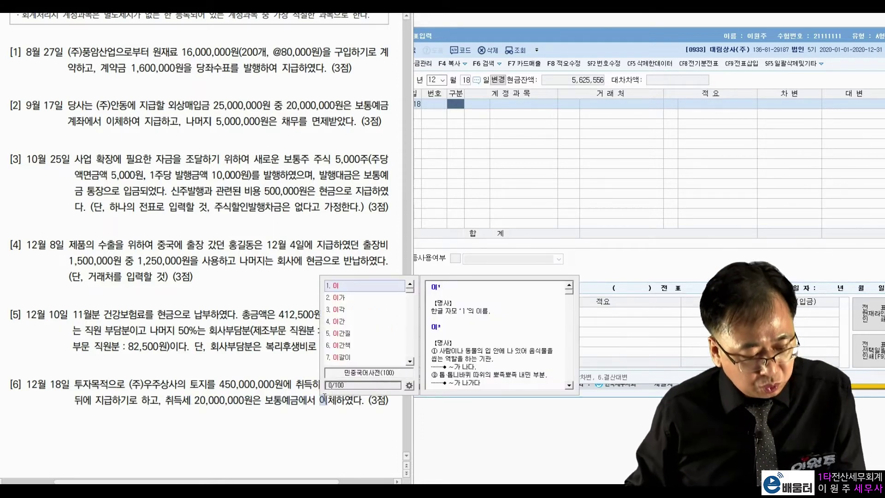
left_click(299, 404)
left_click_drag(191, 384, 282, 385)
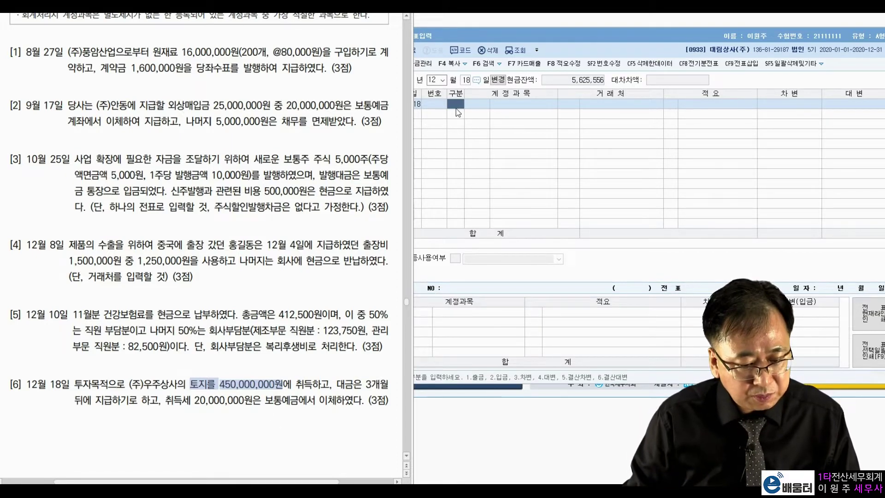
Debit 0183 투자부동산 for 470,000,000
left_click(458, 135)
type("3")
key("Return")
type("투자부")
key("Return")
key("Return")
key("Return")
key("Return")
type("470,000,000")
Credit 0253 미지급금 450,000,000 with client (주)우주상사
key("Return")
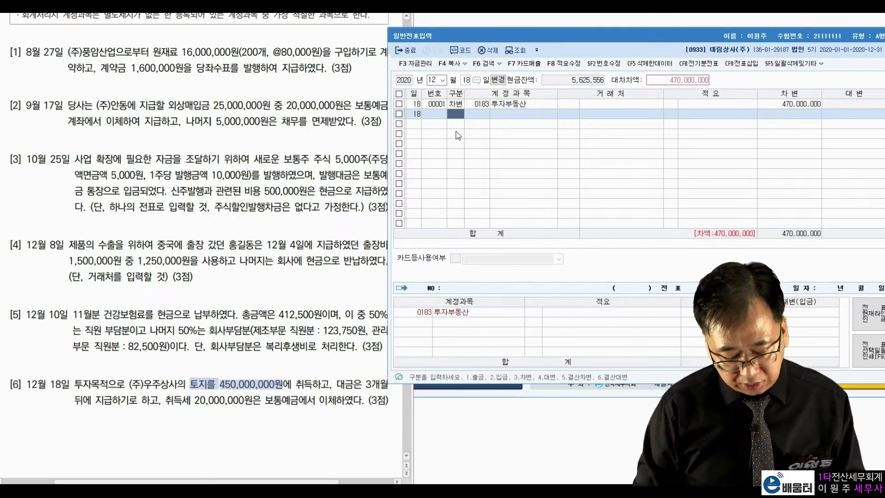
type("미지급")
key("Return")
key("Return")
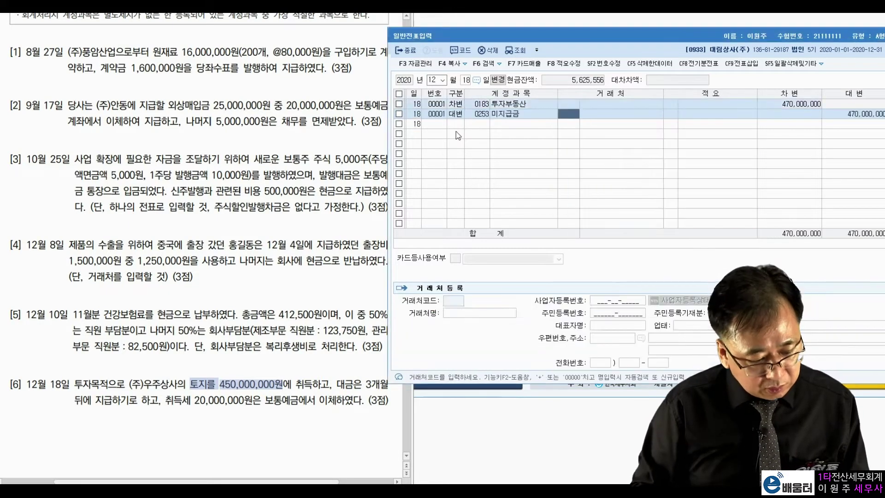
type("우주")
key("Return")
key("Return")
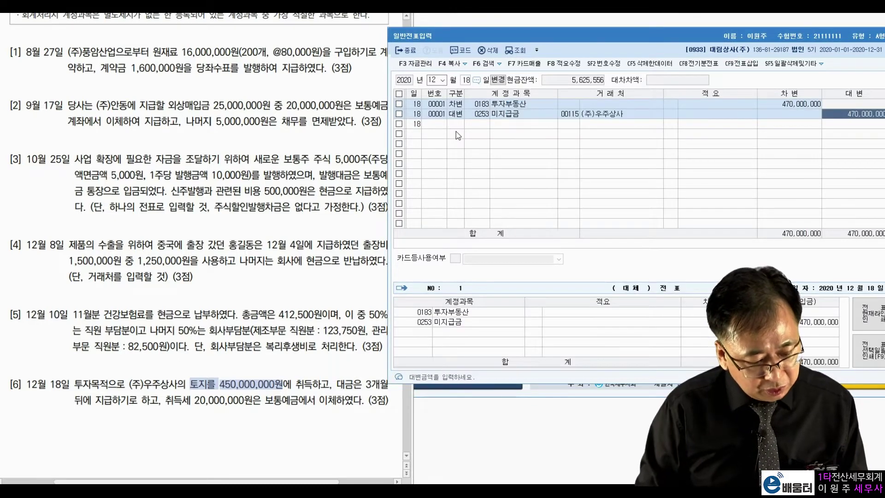
type("450000000")
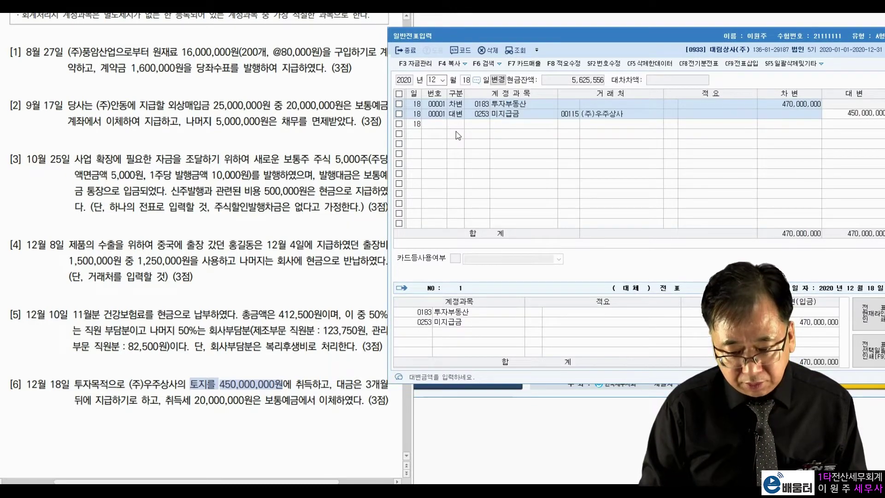
key("Return")
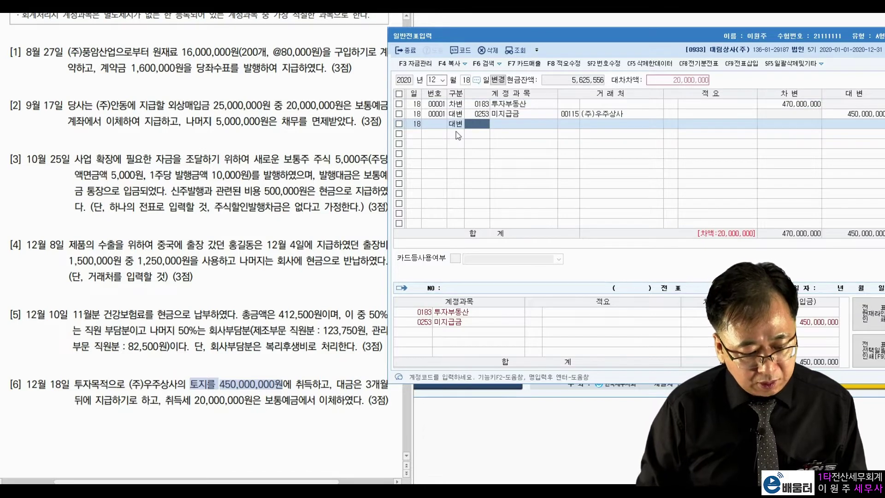
Credit 0103 보통예금 for the remaining 20,000,000
type("103")
key("Return")
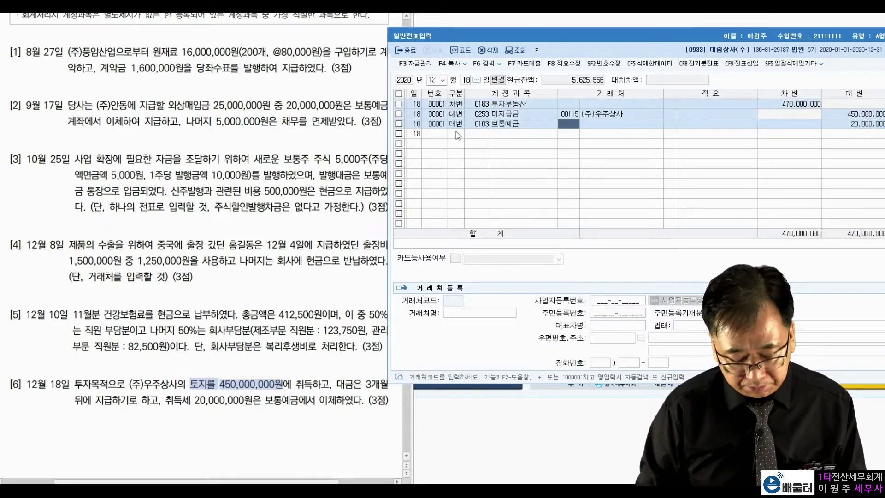
key("Return")
key("Return")
key("Return")
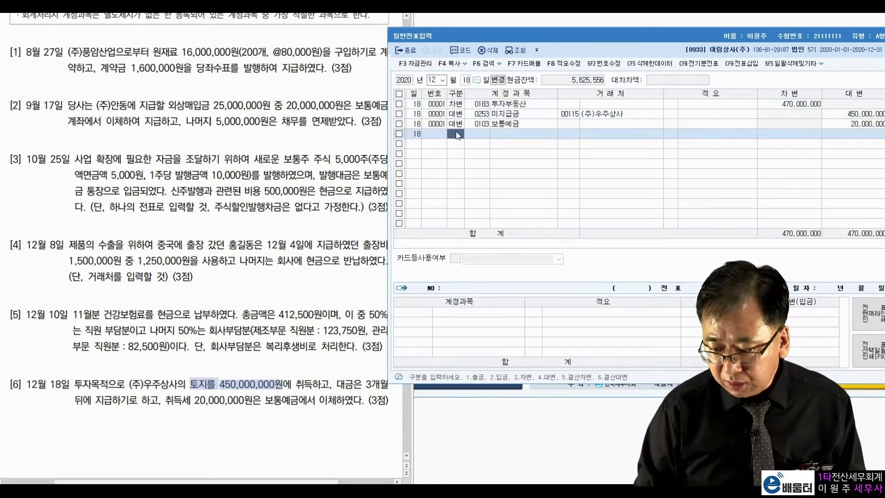
left_click(185, 297)
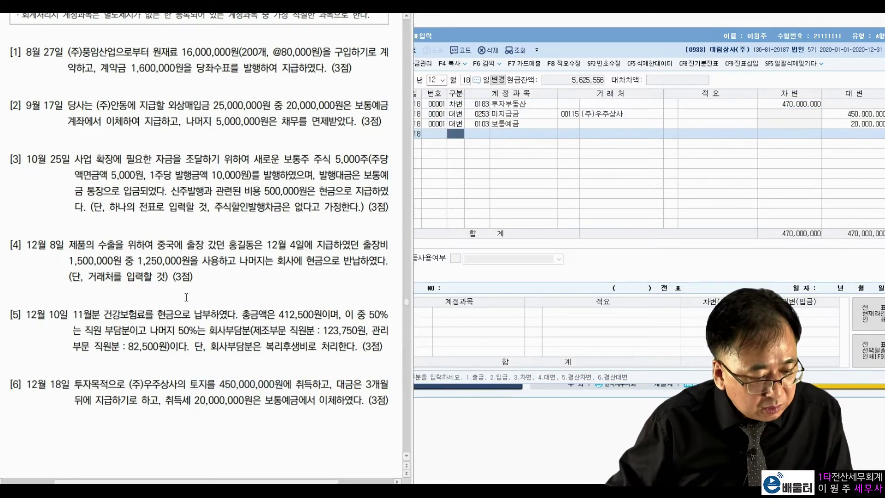
Scroll the exam PDF to 문제 3, close 일반전표입력 and open 매입매출전표입력
scroll(186, 298, "down", 10)
scroll(188, 300, "down", 5)
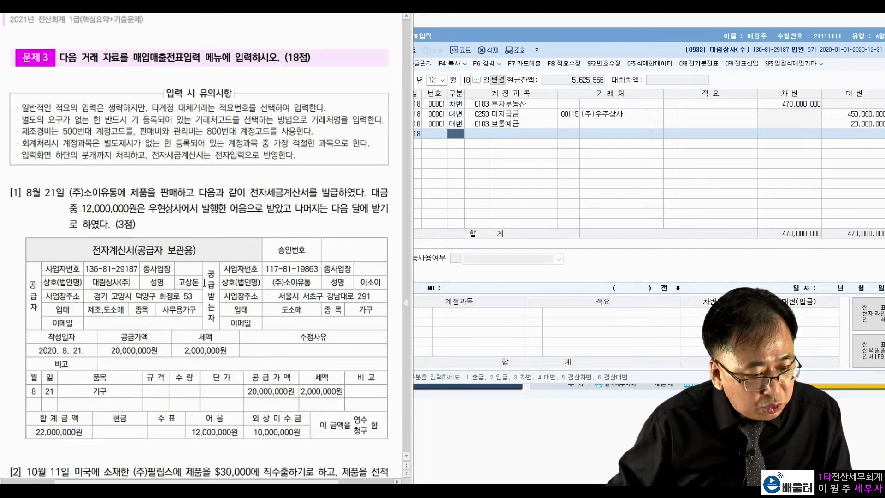
scroll(204, 283, "down", 2)
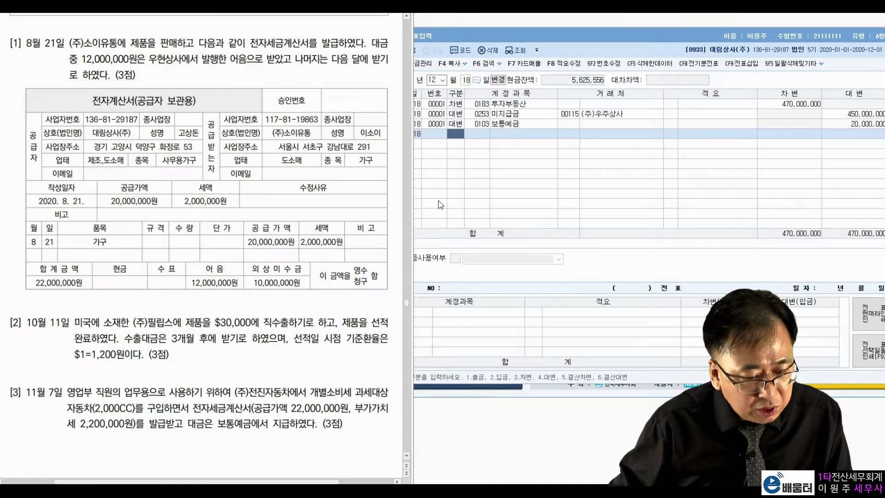
key("Escape")
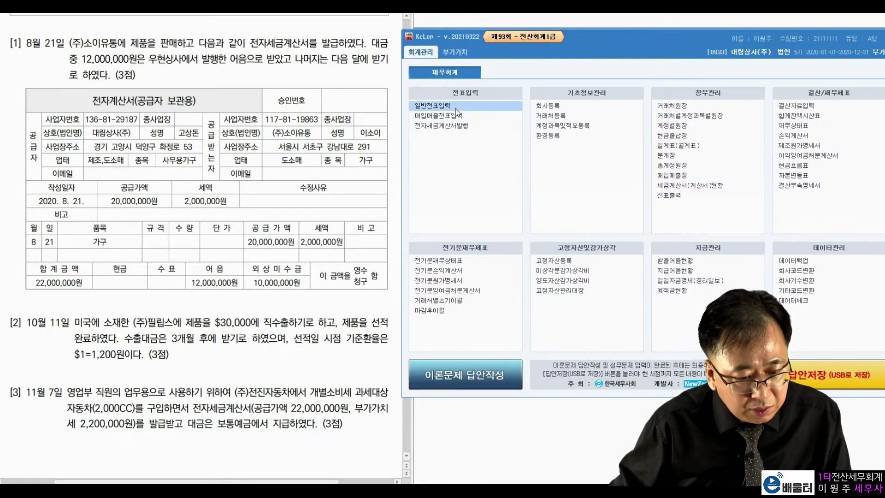
left_click(453, 114)
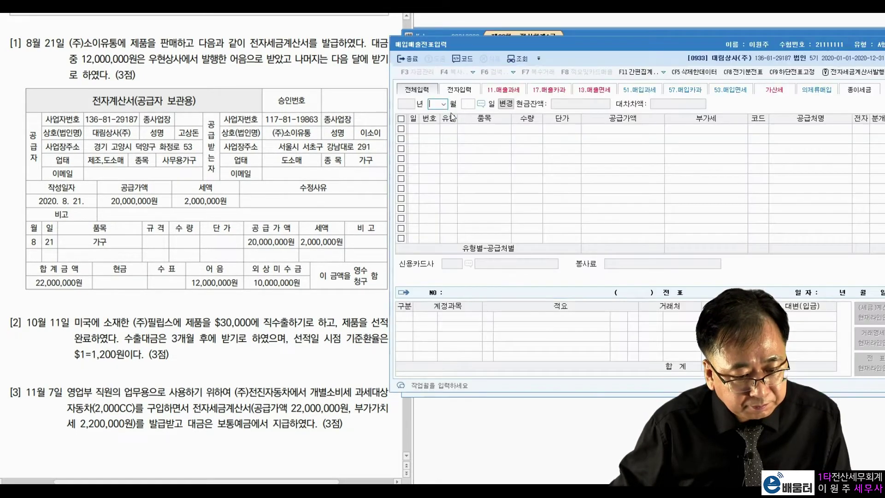
type("8")
key("Return")
type("21")
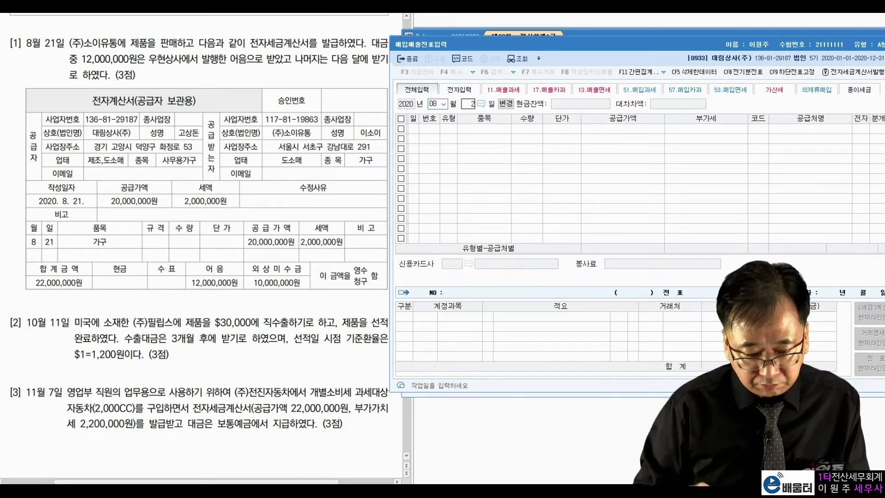
key("Return")
left_click(237, 83)
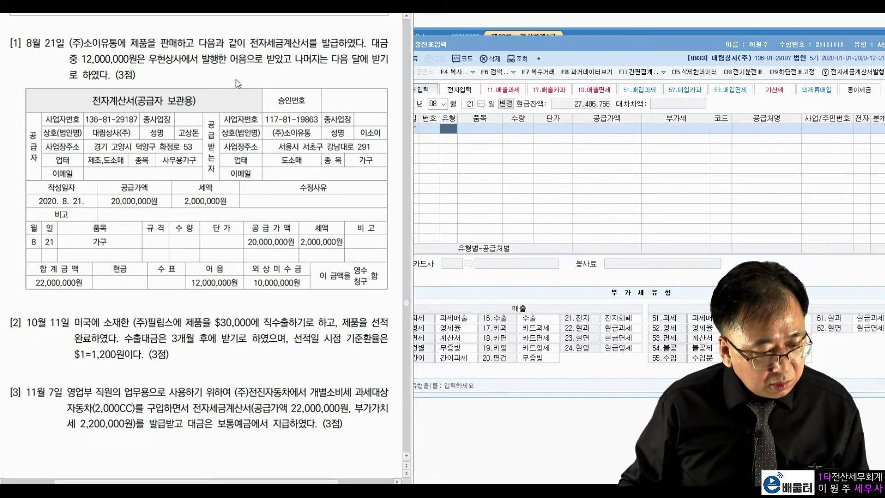
key("ctrl+2")
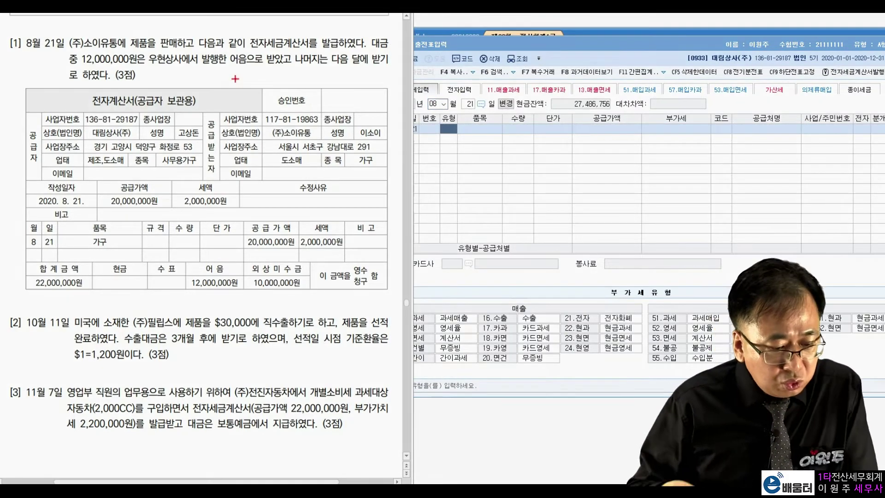
mouse_move(160, 41)
left_mouse_down()
mouse_move(177, 31)
mouse_move(183, 51)
left_mouse_up()
left_click_drag(308, 28, 309, 39)
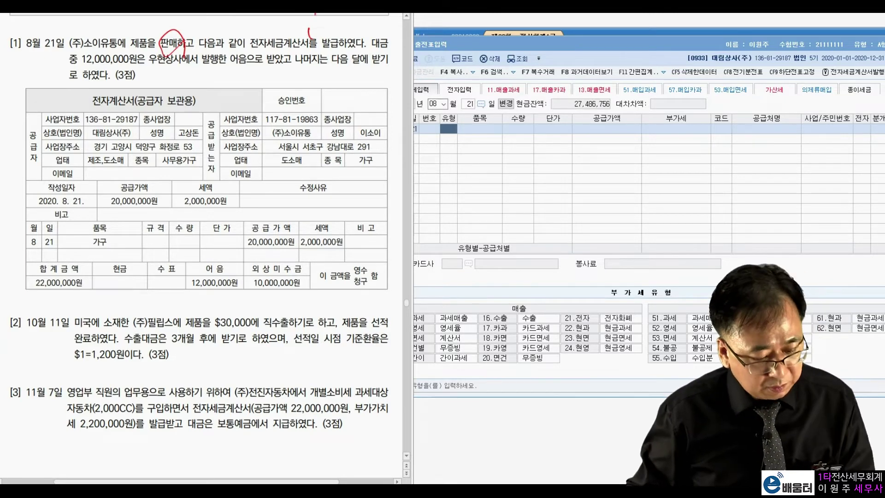
key("Escape")
left_click(443, 286)
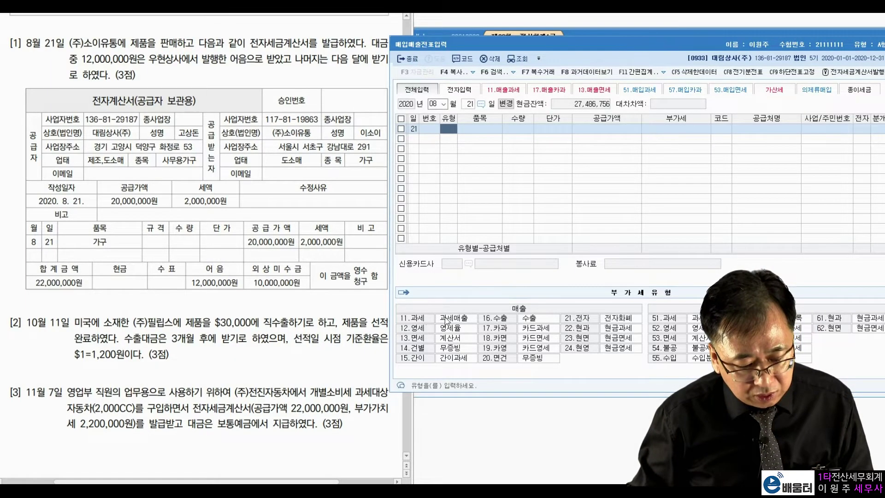
left_click(251, 141)
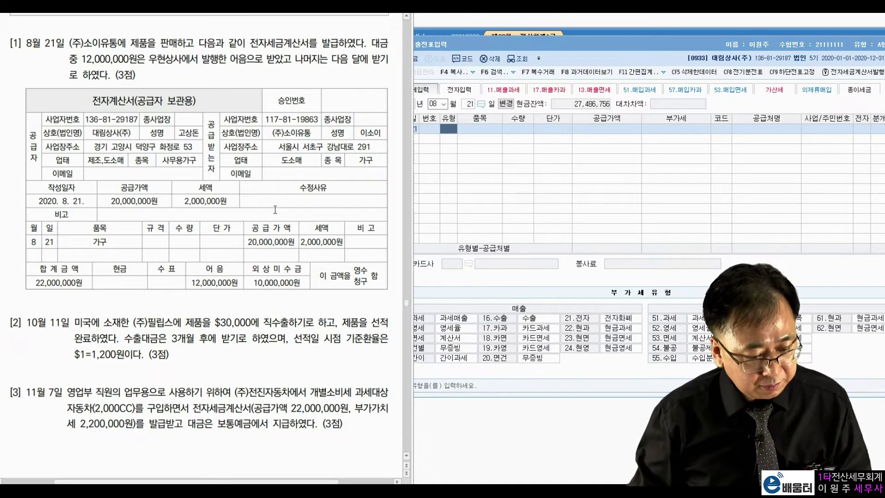
key("ctrl+2")
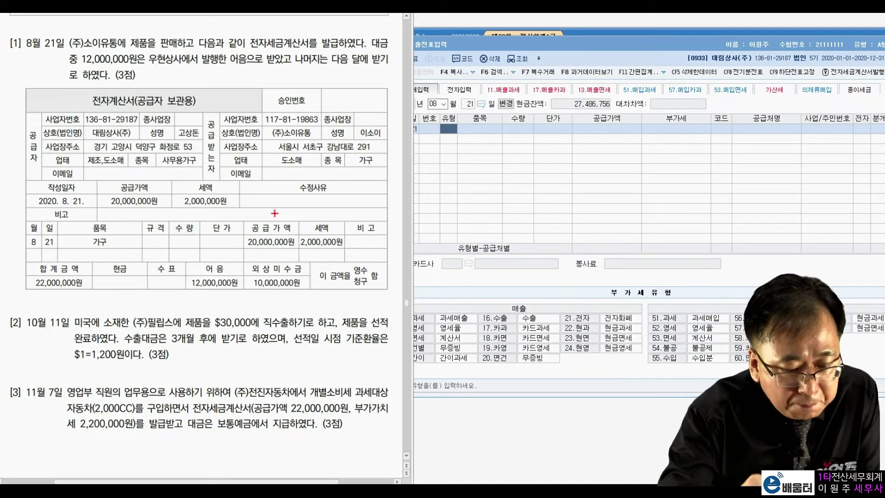
left_click_drag(71, 69, 124, 66)
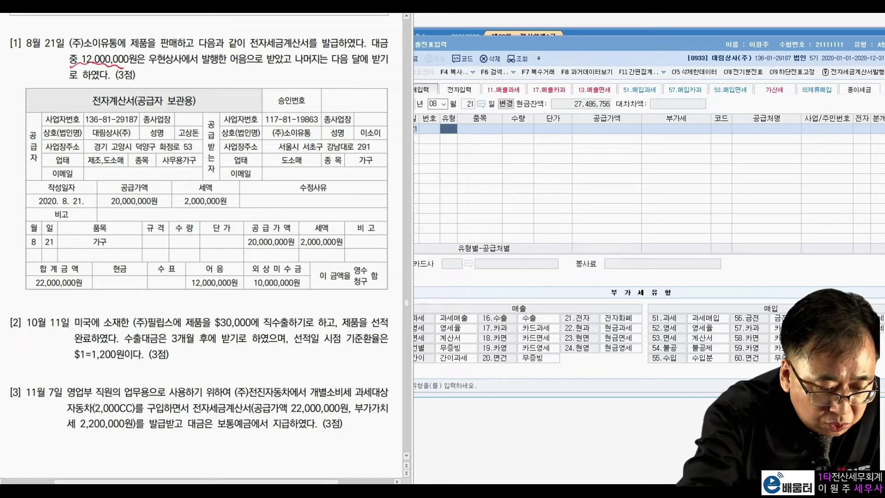
mouse_move(244, 69)
left_mouse_down()
mouse_move(234, 51)
mouse_move(249, 67)
left_mouse_up()
left_click_drag(165, 69, 219, 68)
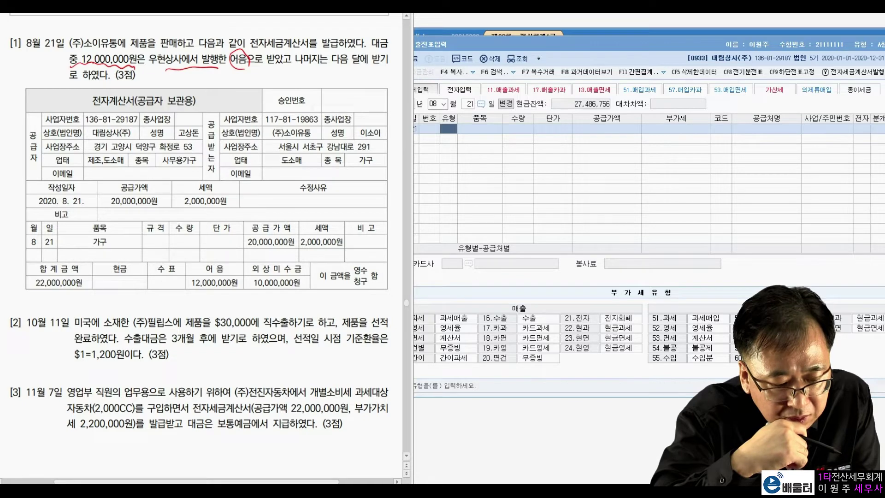
left_click_drag(188, 76, 175, 87)
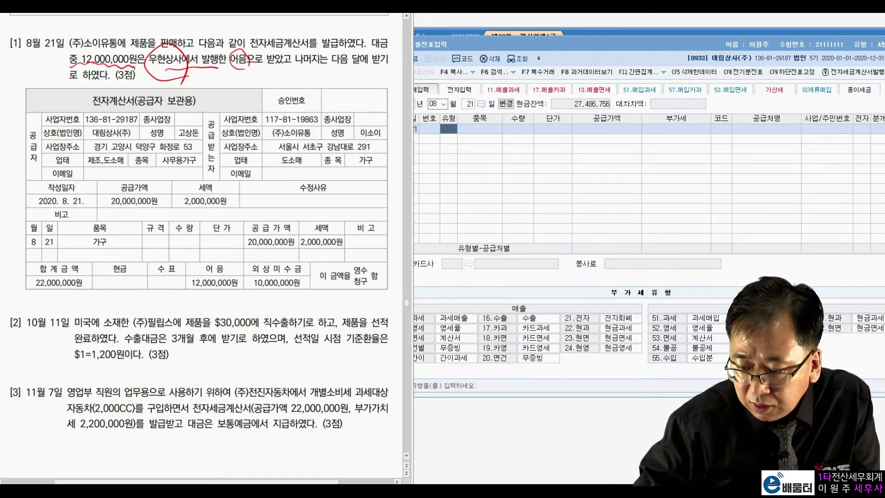
left_click_drag(325, 70, 386, 67)
left_click_drag(65, 86, 96, 85)
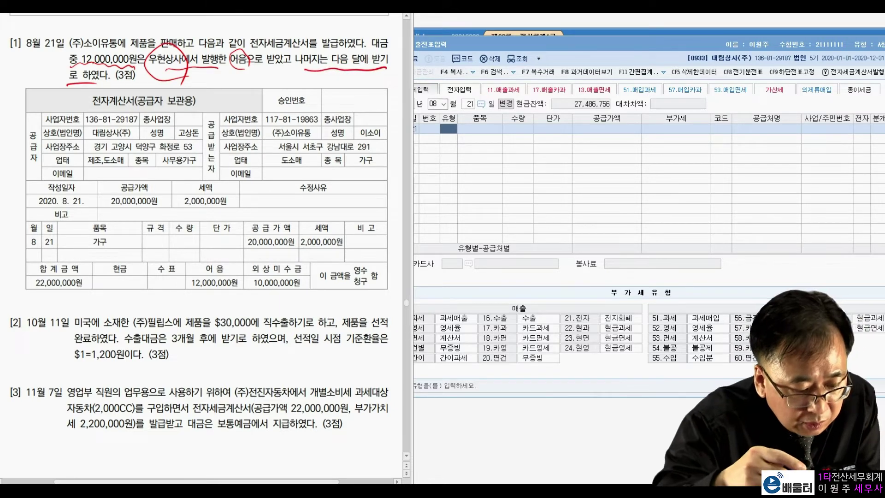
mouse_move(152, 208)
left_mouse_down()
mouse_move(97, 208)
mouse_move(147, 213)
left_mouse_up()
mouse_move(211, 214)
left_mouse_down()
mouse_move(222, 212)
mouse_move(153, 167)
mouse_move(64, 187)
mouse_move(52, 249)
mouse_move(73, 238)
left_mouse_up()
mouse_move(100, 292)
left_mouse_down()
mouse_move(92, 268)
mouse_move(96, 291)
left_mouse_up()
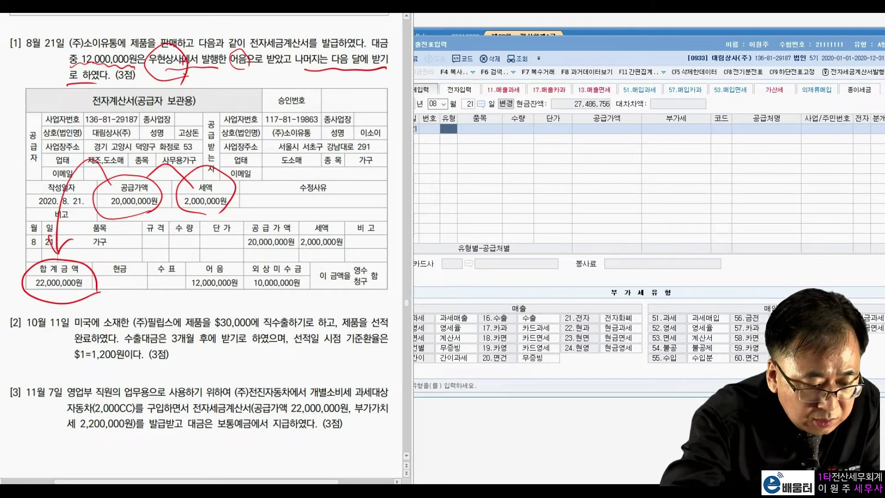
mouse_move(231, 281)
left_mouse_down()
mouse_move(224, 289)
mouse_move(216, 252)
mouse_move(218, 302)
mouse_move(311, 286)
left_mouse_up()
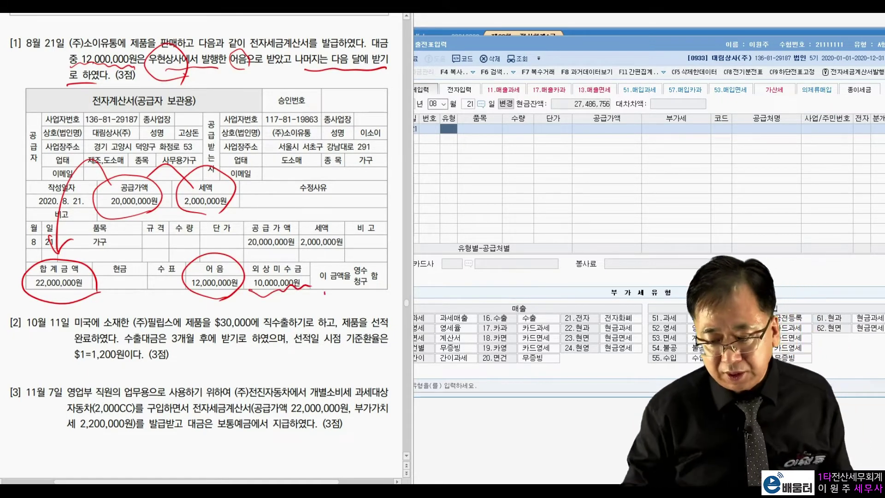
key("Escape")
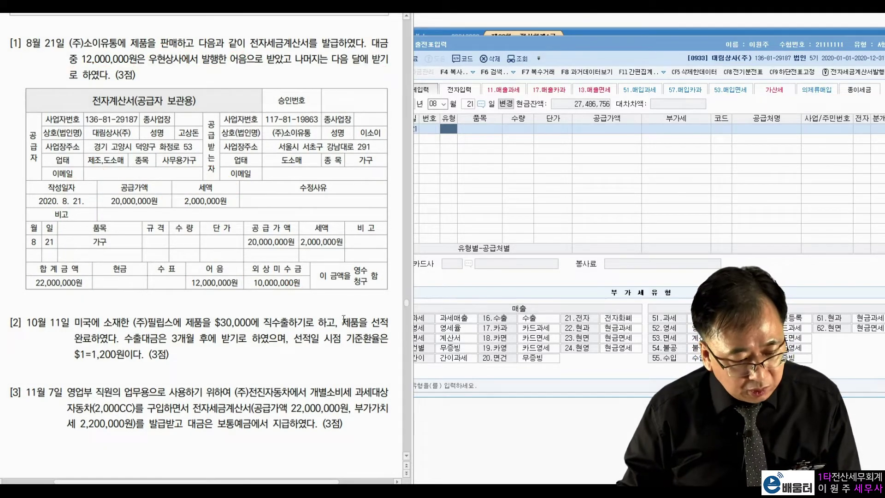
Enter a type 11 electronic sale to (주)소이유통: 20,000,000 supply, mixed journal (분개 3)
left_click(453, 129)
type("11")
key("Return")
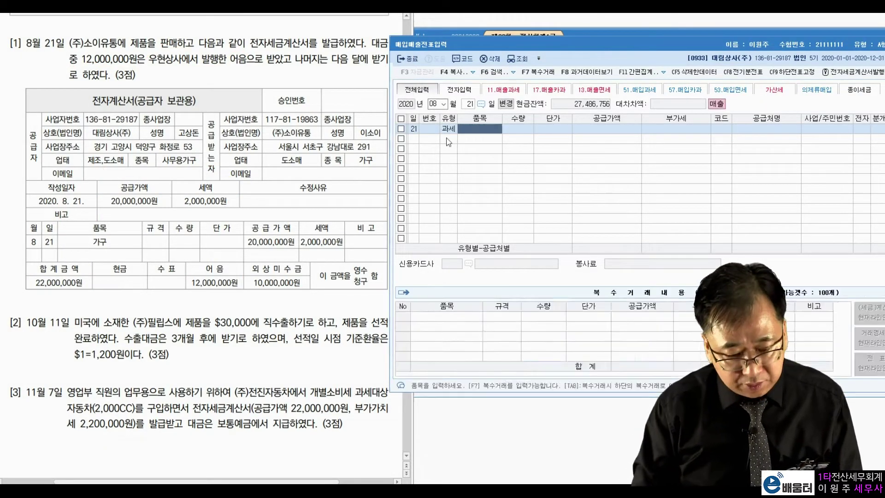
type("20000000")
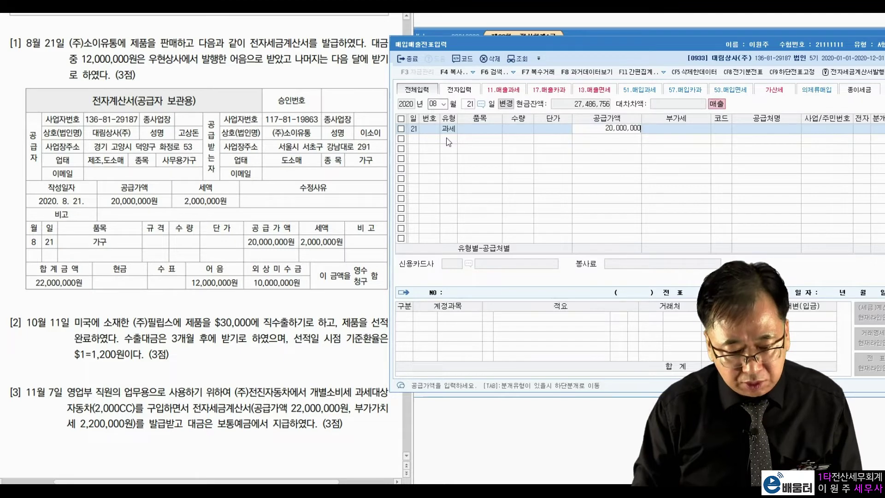
key("Return")
key("Return")
type("소이")
key("Return")
key("Return")
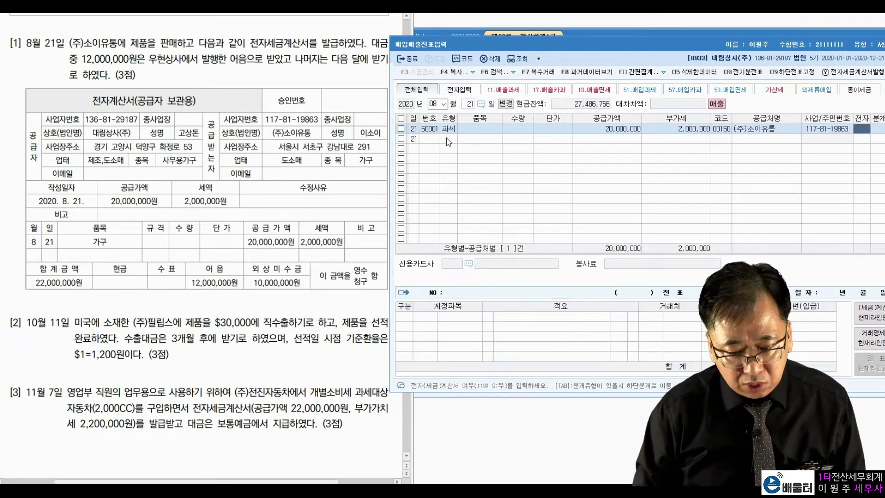
key("1")
key("Return")
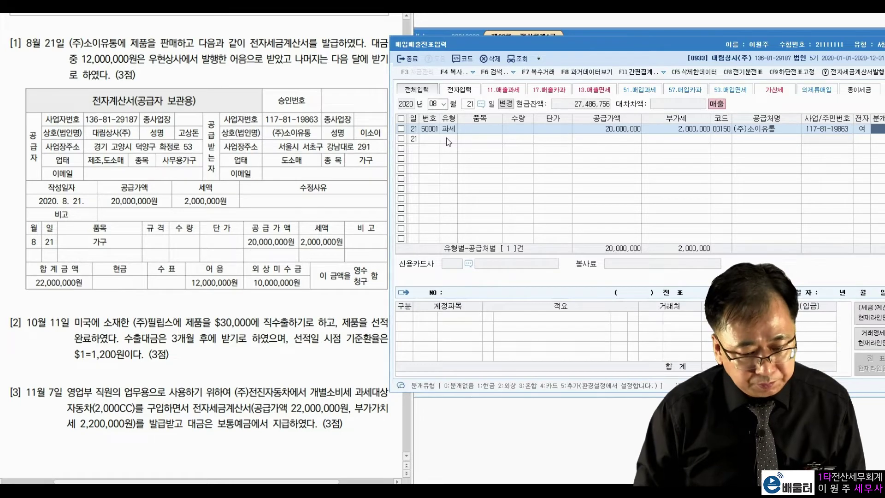
key("Return")
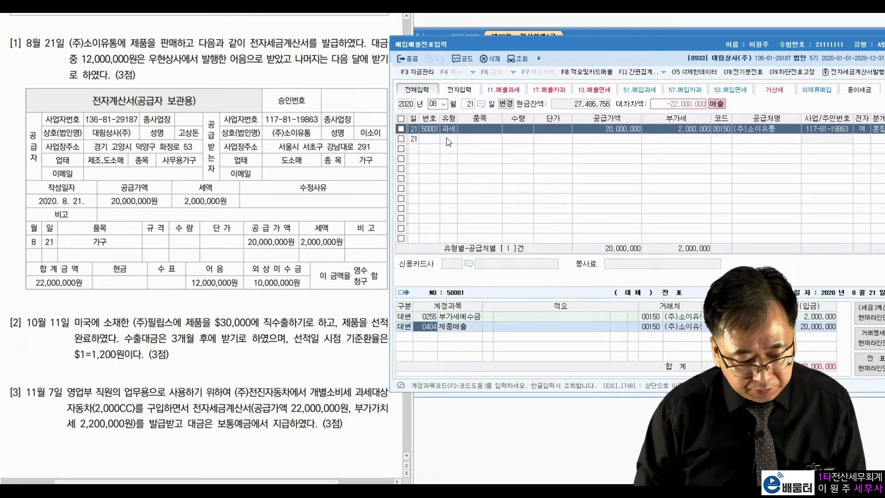
type("3")
Debit 0110 받을어음 with client 우현상사 for the note amount
key("Return")
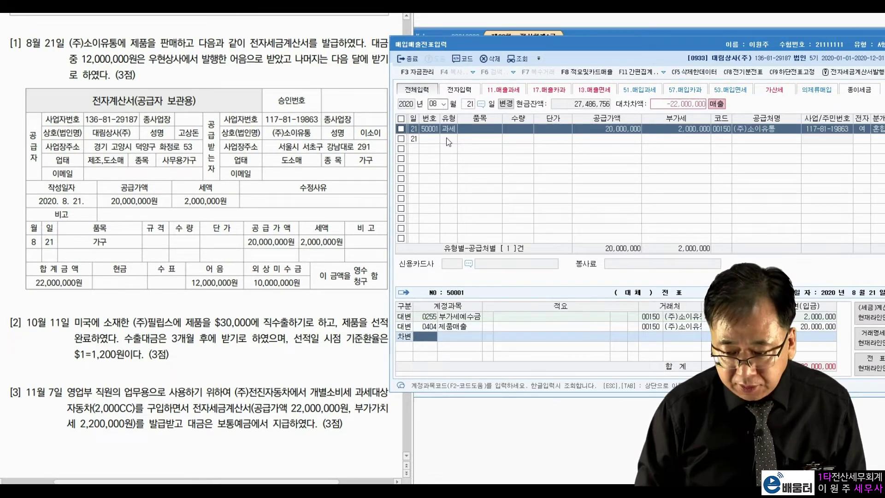
type("110")
key("Return")
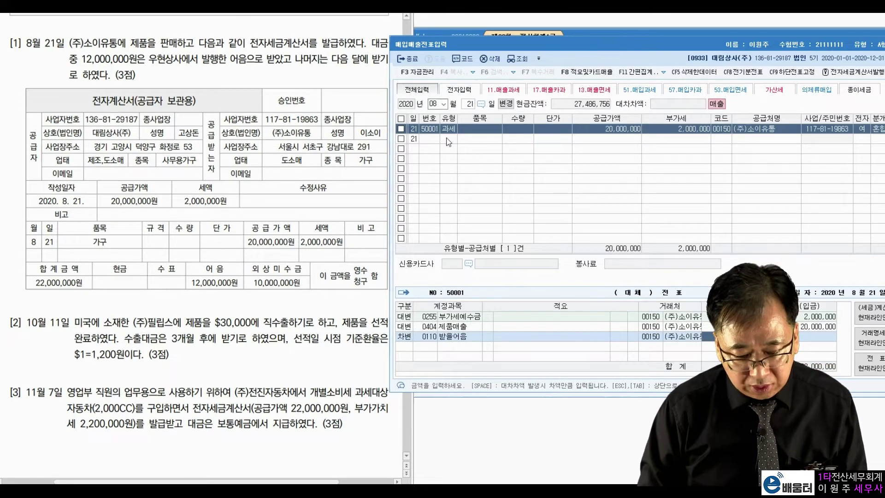
key("shift+Tab")
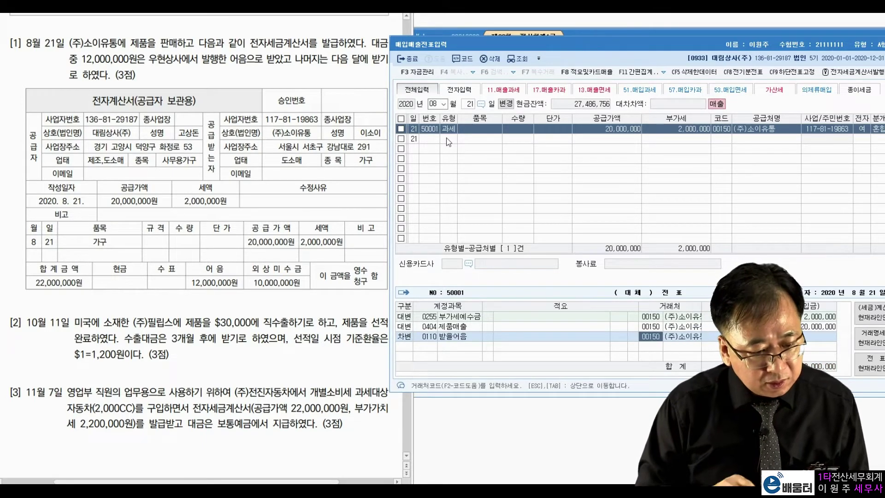
type("우현")
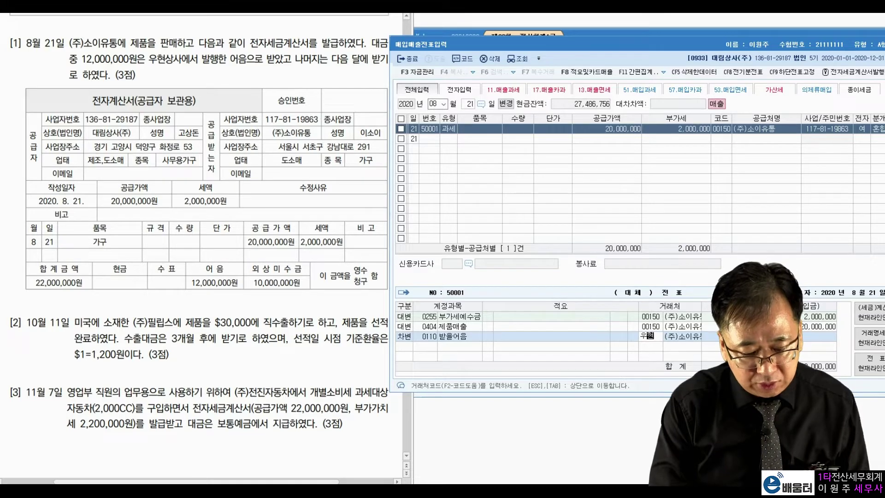
key("Return")
key("Return")
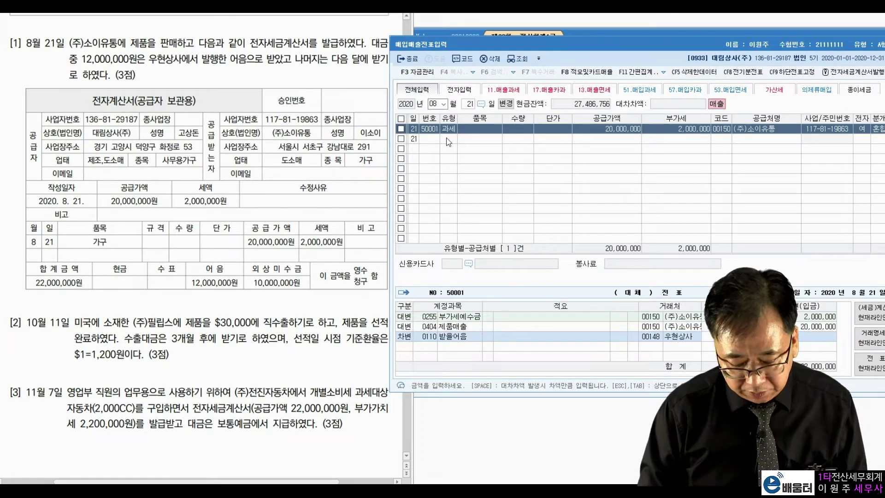
key("Return")
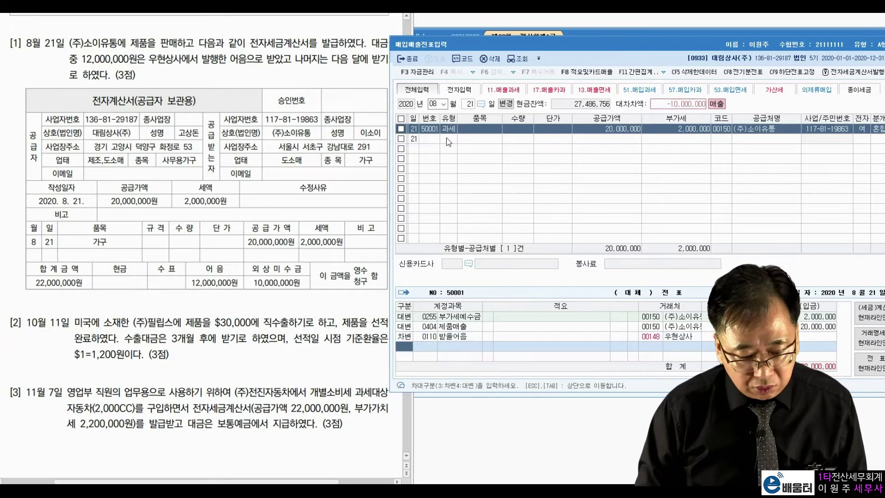
Debit the remainder to 0108 외상매출금 and finish the 8/21 entry
type("3")
key("Return")
type("108")
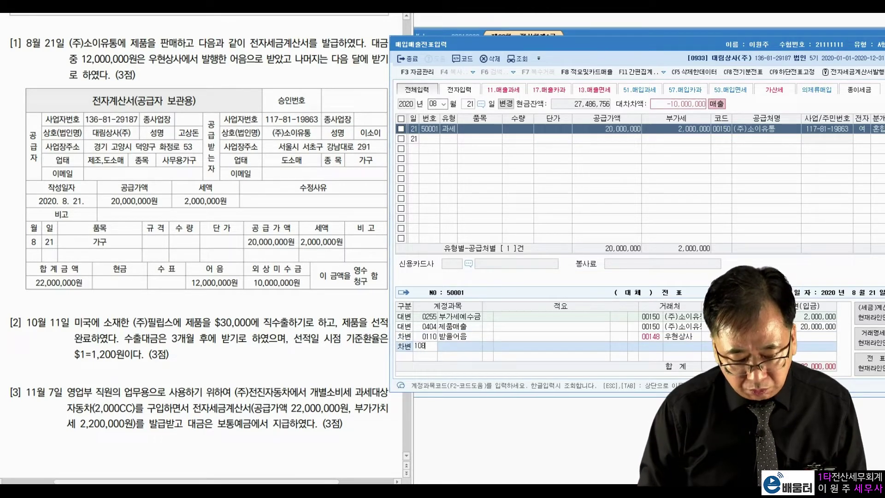
key("Return")
key("Return")
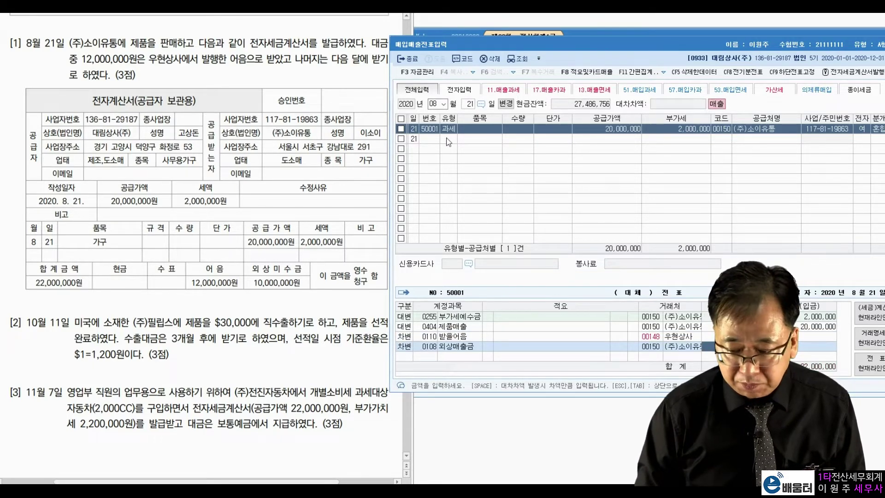
key("Return")
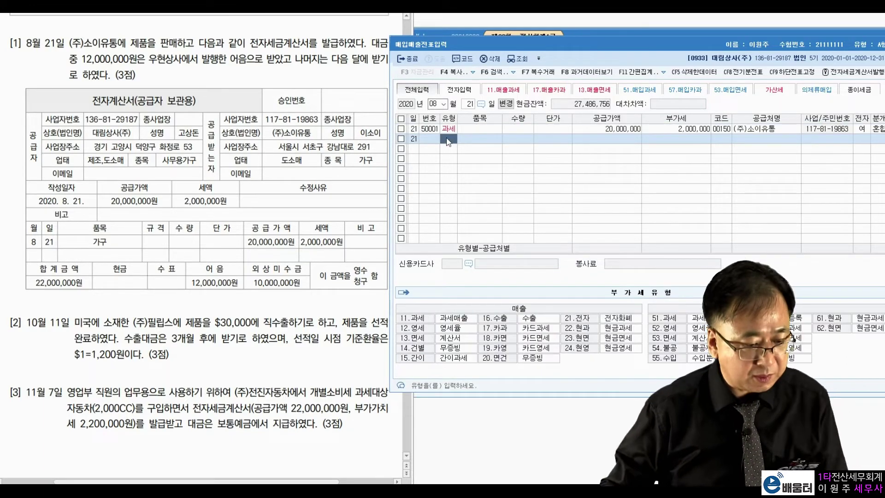
Set the new sales entry date to October 11
left_click(434, 103)
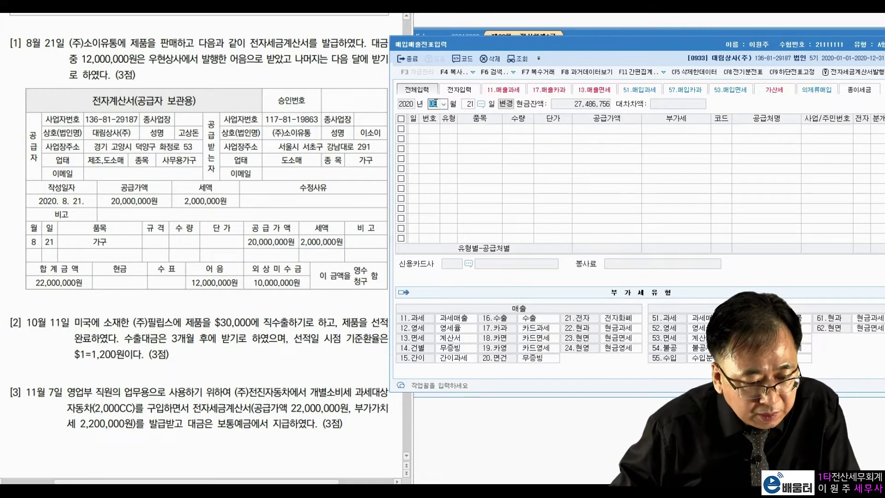
type("10")
key("Return")
type("11")
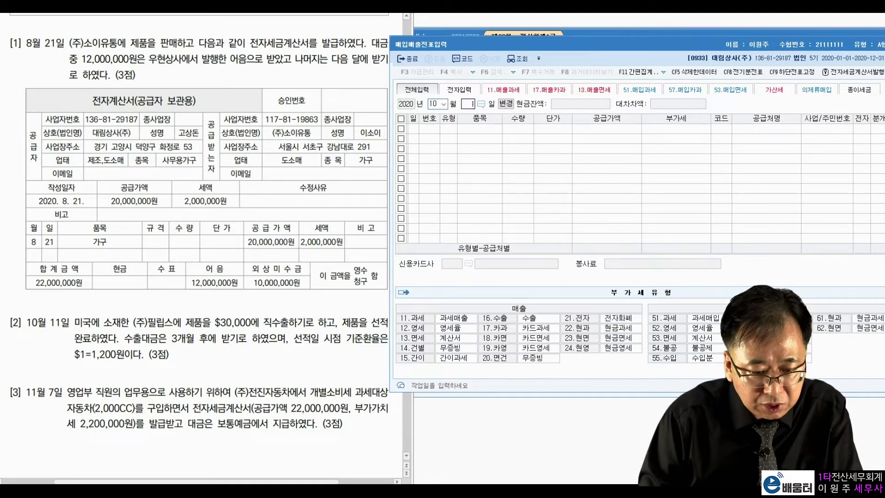
key("Return")
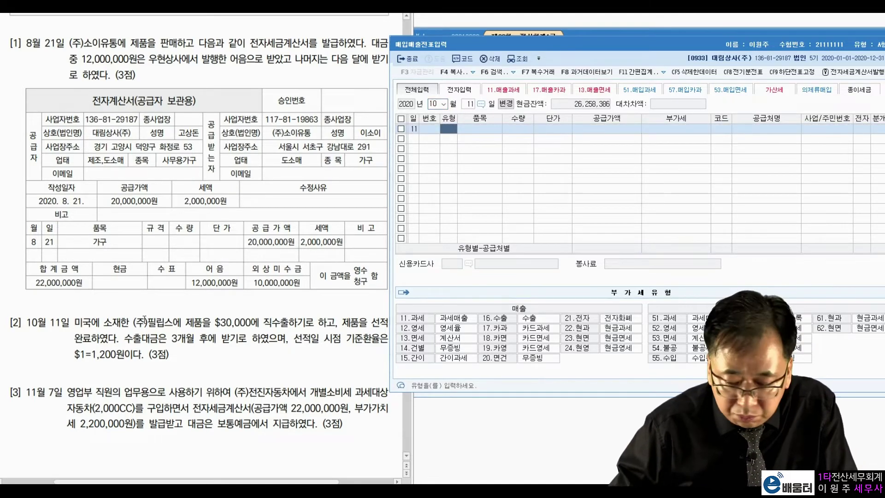
Highlight problem [2]'s $30,000, three-month term and 1,200 rate, then circle $30,000 and 1,200 in red
left_click(144, 320)
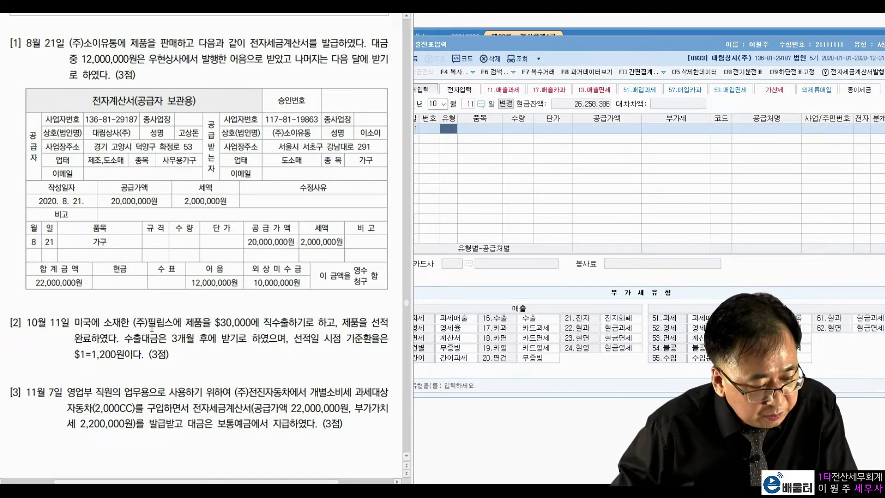
left_click_drag(217, 325, 251, 328)
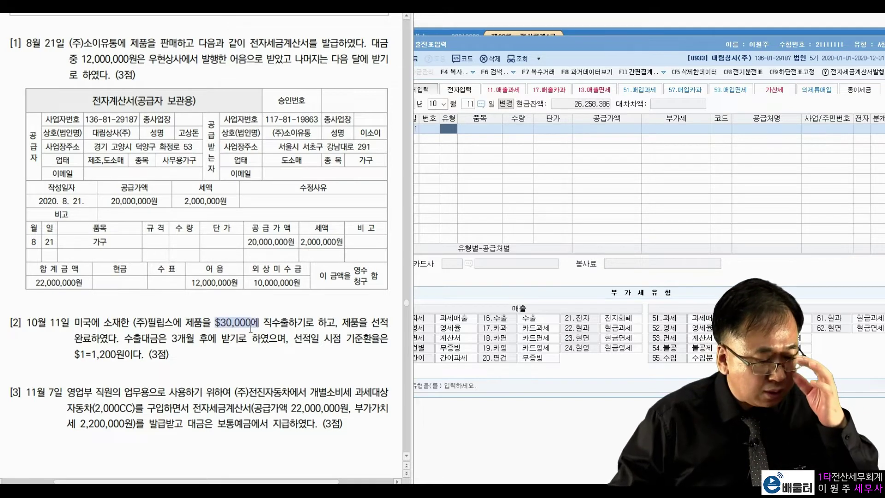
left_click(323, 325)
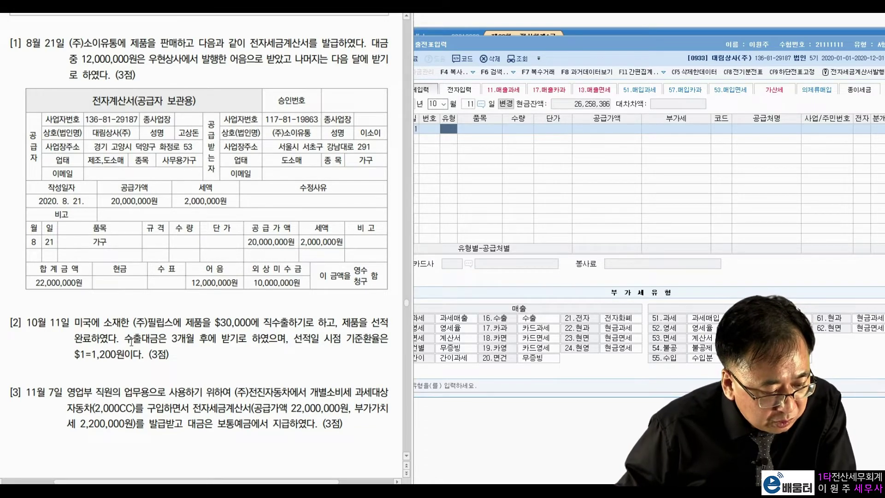
left_click_drag(124, 341, 251, 340)
left_click(267, 344)
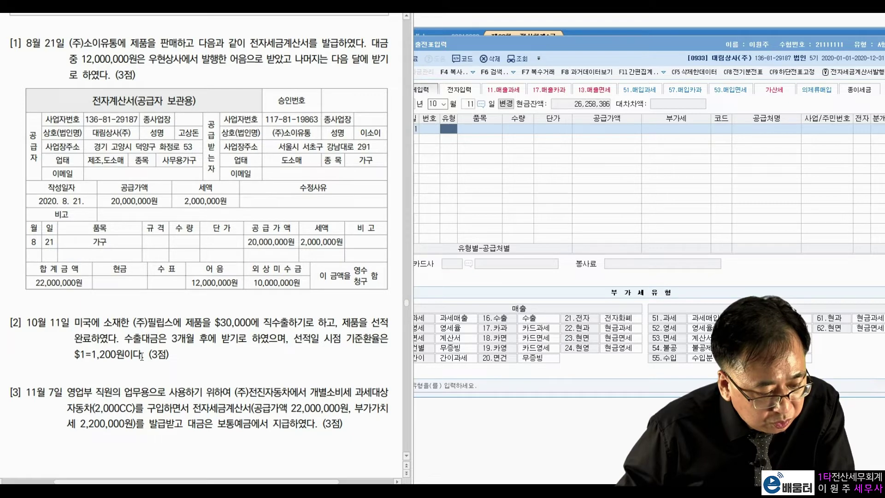
left_click_drag(93, 359, 124, 358)
left_click(239, 363)
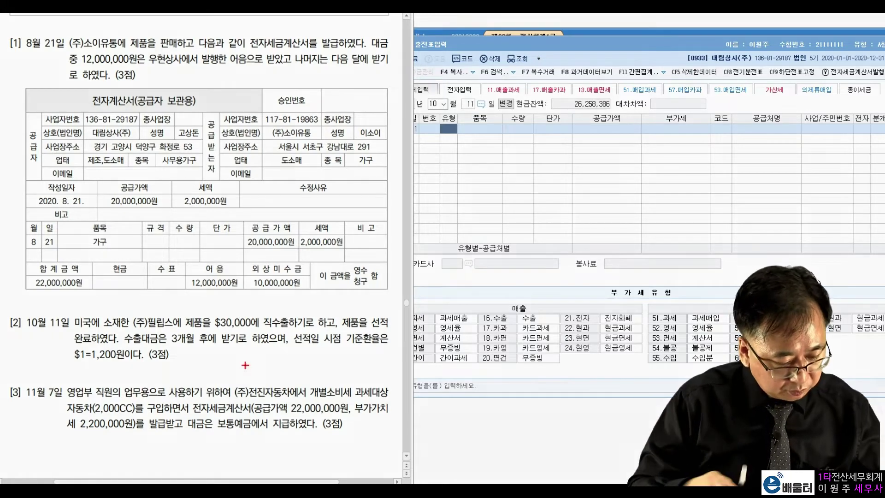
mouse_move(247, 332)
left_mouse_down()
mouse_move(211, 318)
mouse_move(248, 325)
left_mouse_up()
mouse_move(118, 355)
left_mouse_down()
mouse_move(85, 367)
mouse_move(92, 337)
left_mouse_up()
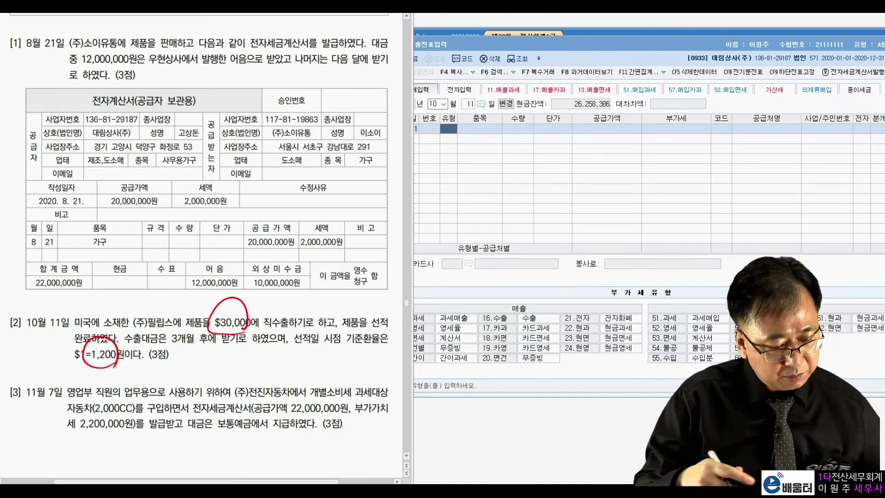
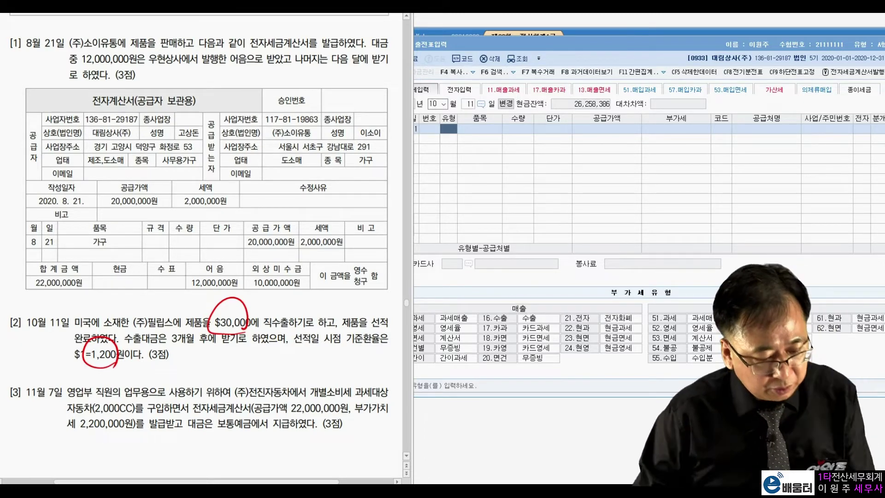
Clear the red exam annotations and bring the October 11 sales/purchase voucher entry forward
key("Escape")
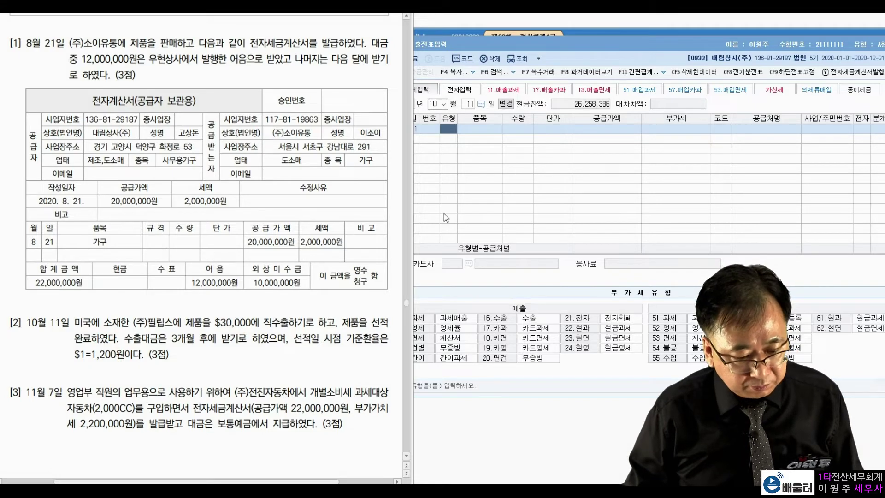
left_click(445, 135)
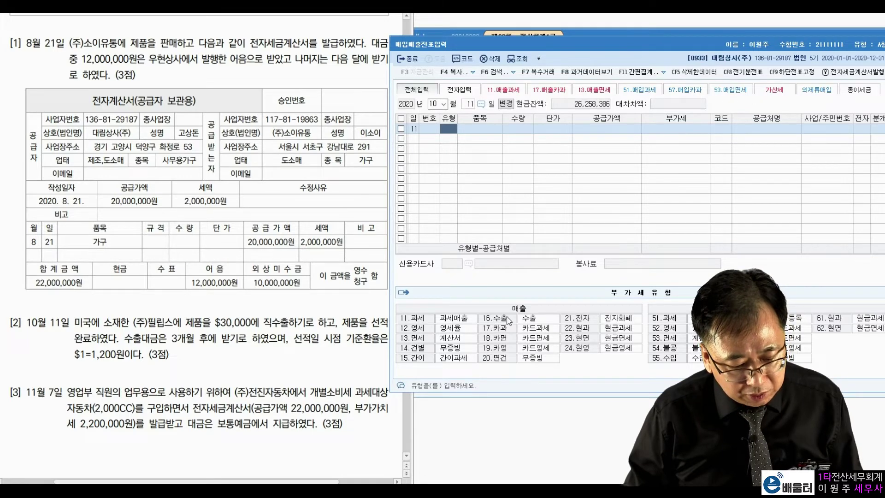
Record the October 11 type 16 export sale of 36,000,000 to (주)필립스 as direct export, on credit
type("16")
key("Return")
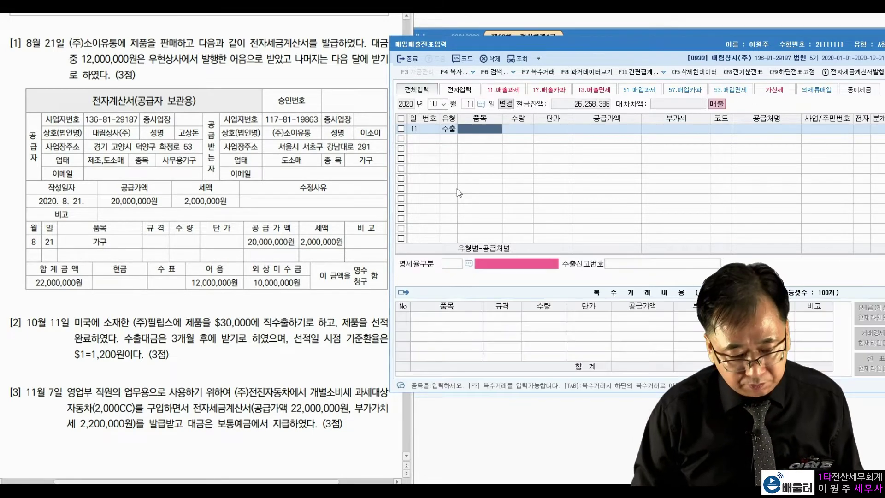
key("Return")
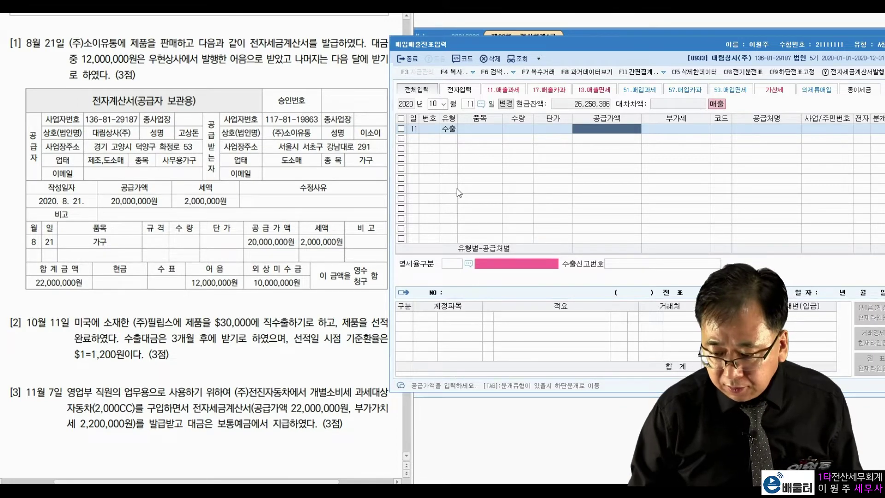
type("36,000,000")
key("Return")
key("Return")
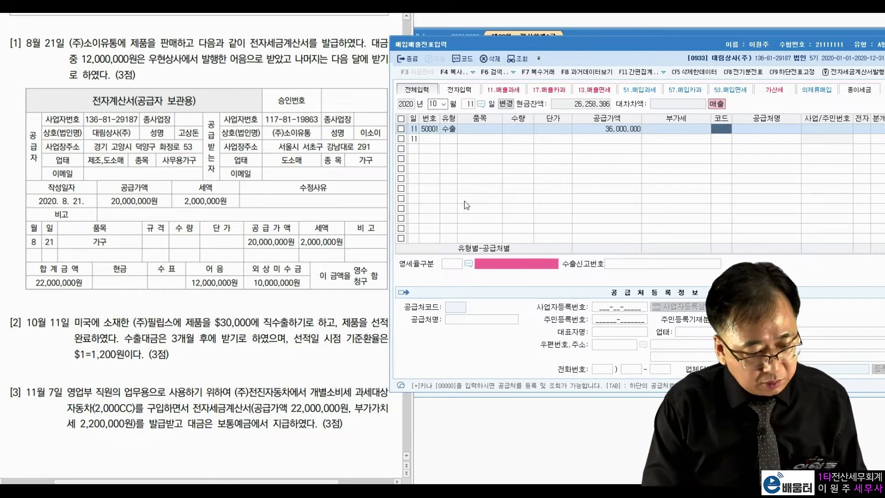
type("필")
key("Return")
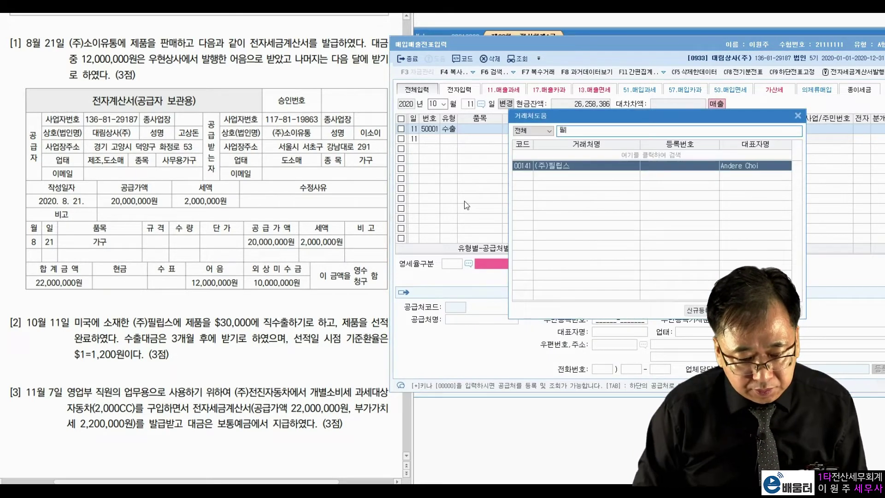
key("Return")
key("Return")
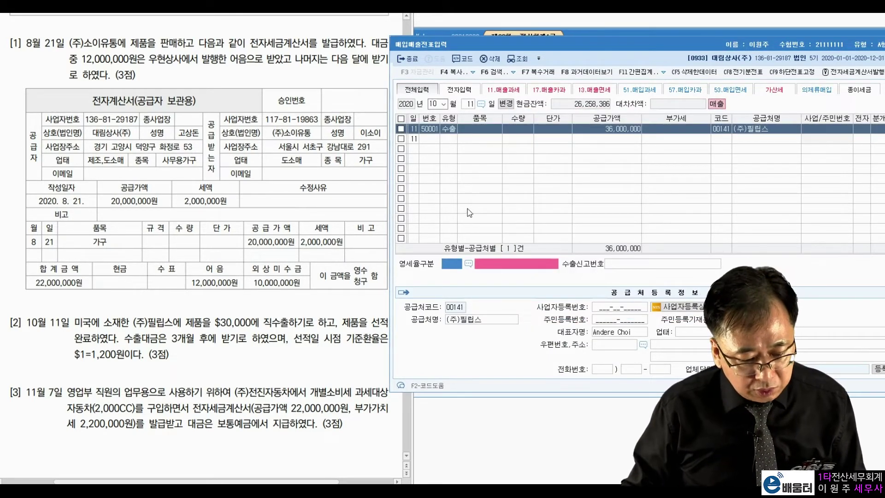
left_click(470, 263)
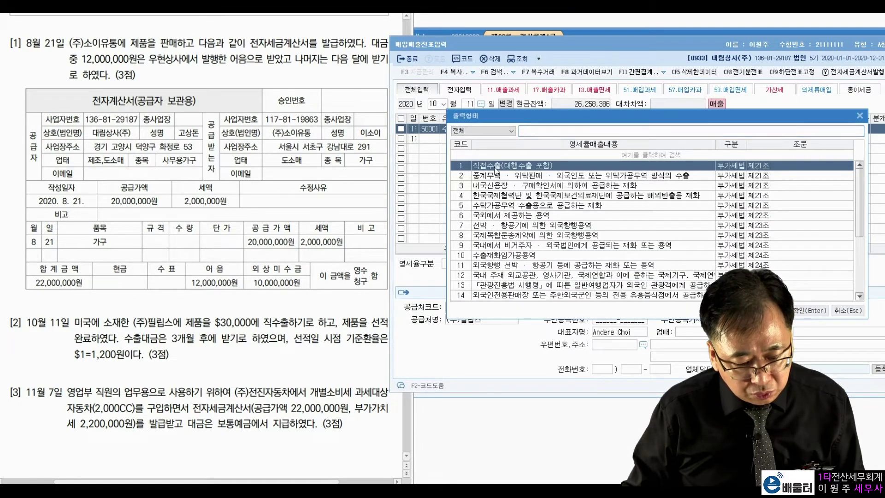
double_click(495, 169)
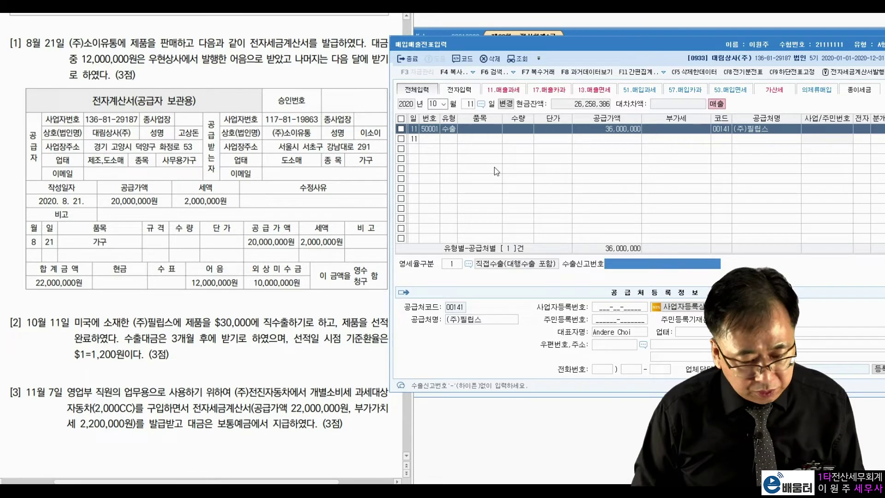
key("Return")
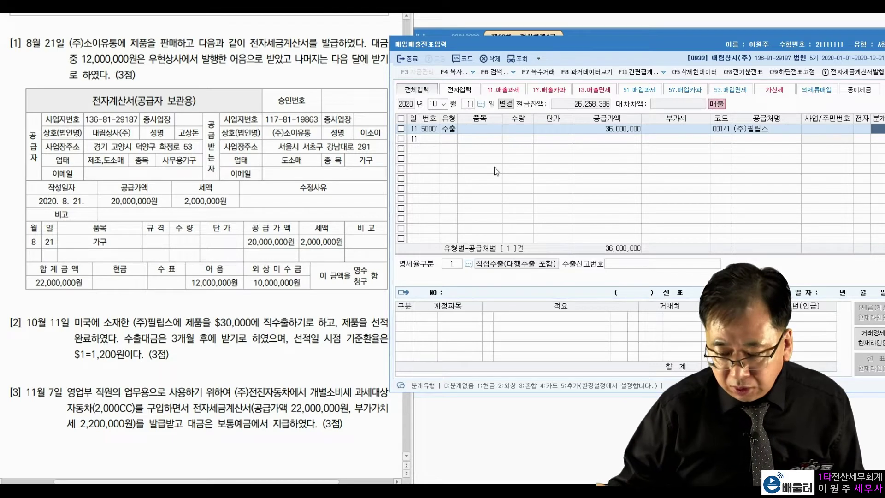
key("Return")
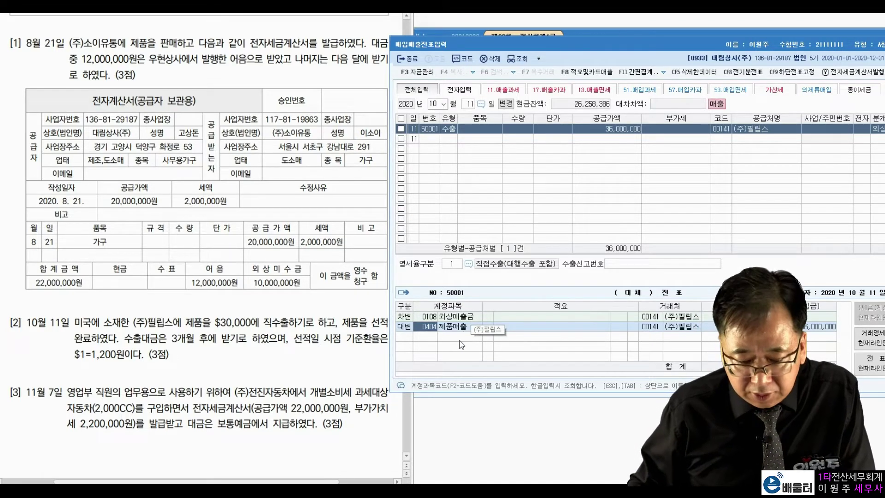
key("Return")
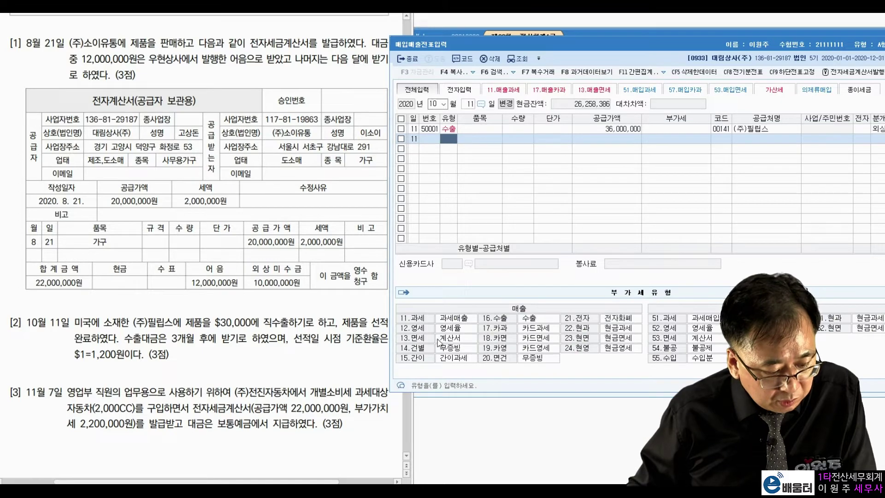
Change the entry date to November 7
type("11")
key("Return")
type("7")
key("Return")
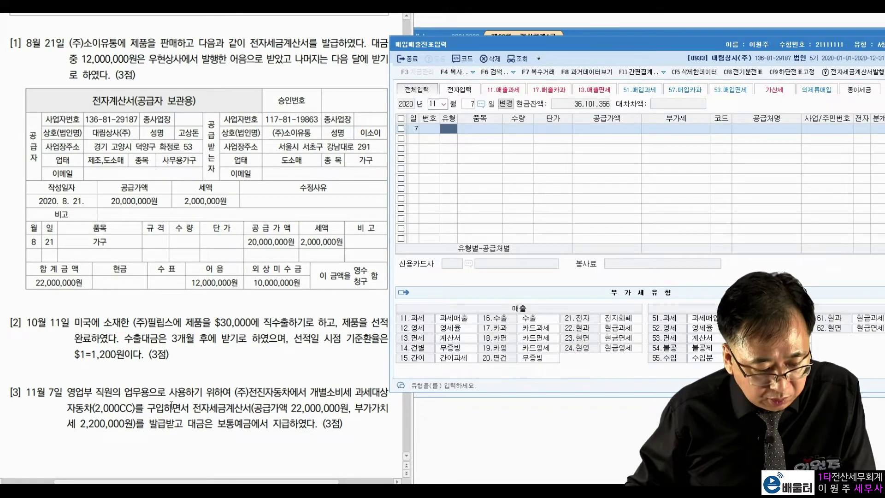
left_click(176, 407)
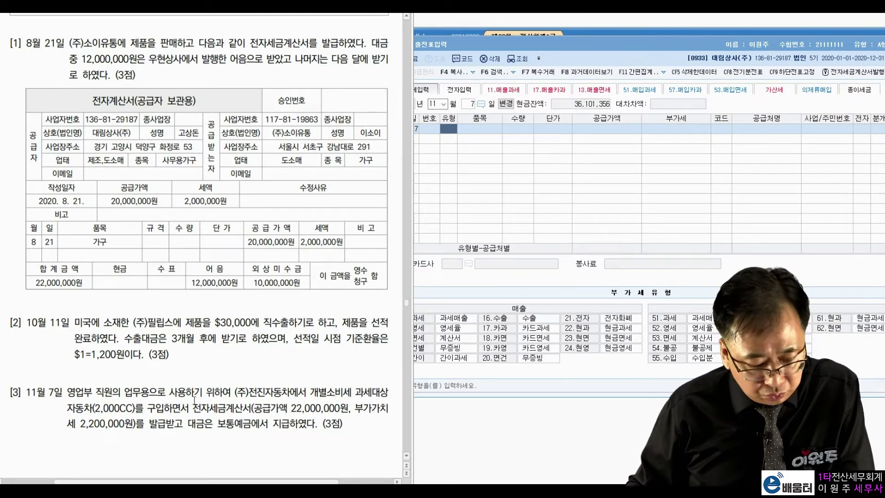
double_click(344, 398)
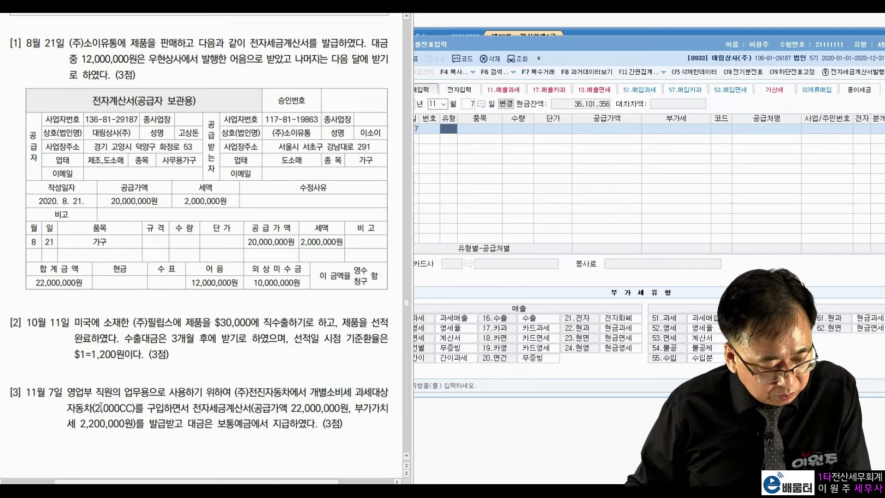
left_click_drag(68, 407, 227, 408)
left_click_drag(305, 408, 323, 408)
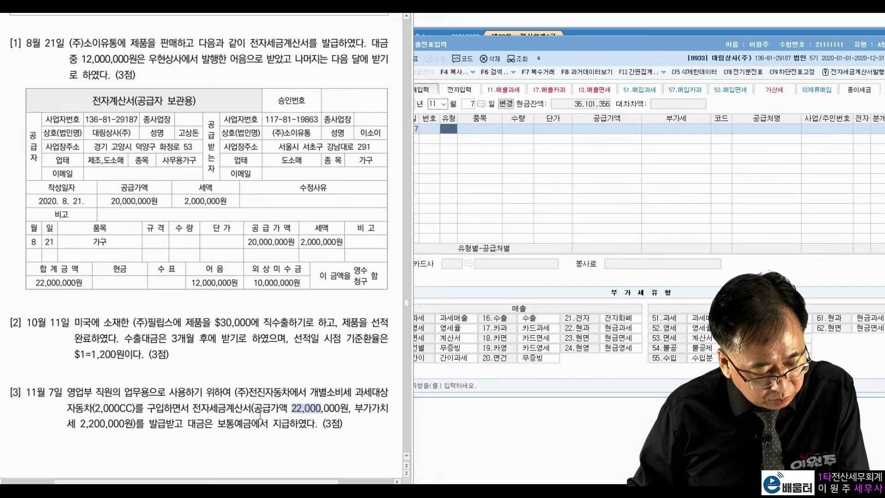
left_click_drag(94, 422, 111, 423)
left_click_drag(217, 423, 275, 423)
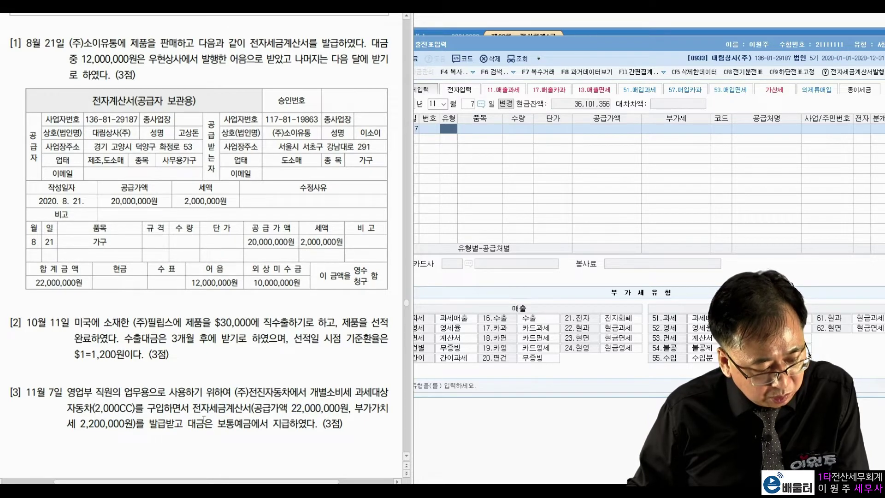
left_click(276, 423)
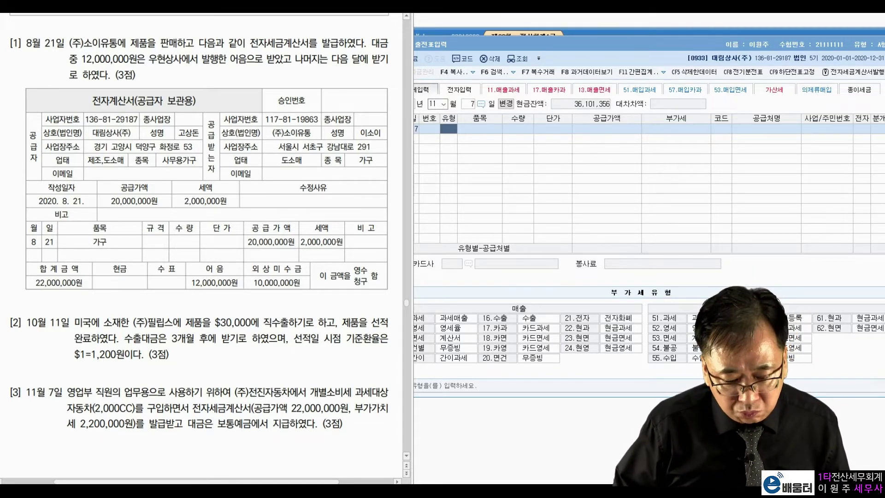
left_click(674, 354)
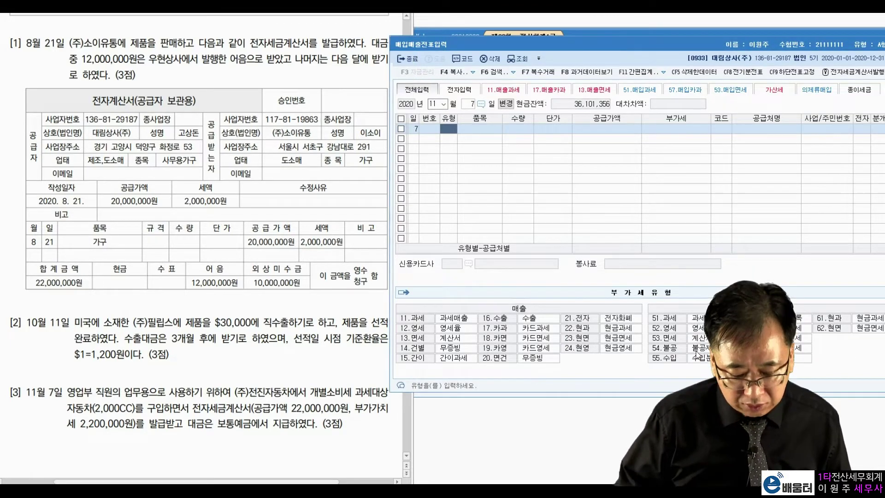
Enter a type 54 non-deductible purchase of 22,000,000 from (주)전진자동차, electronic, reason 3
type("54")
key("Return")
key("Return")
key("Return")
key("Return")
type("22,000,000")
key("Return")
key("Return")
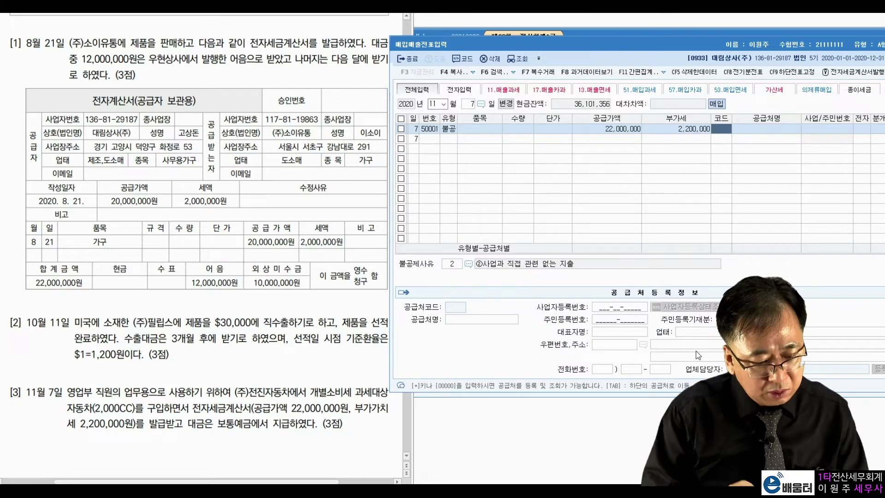
type("전진")
key("Return")
key("Return")
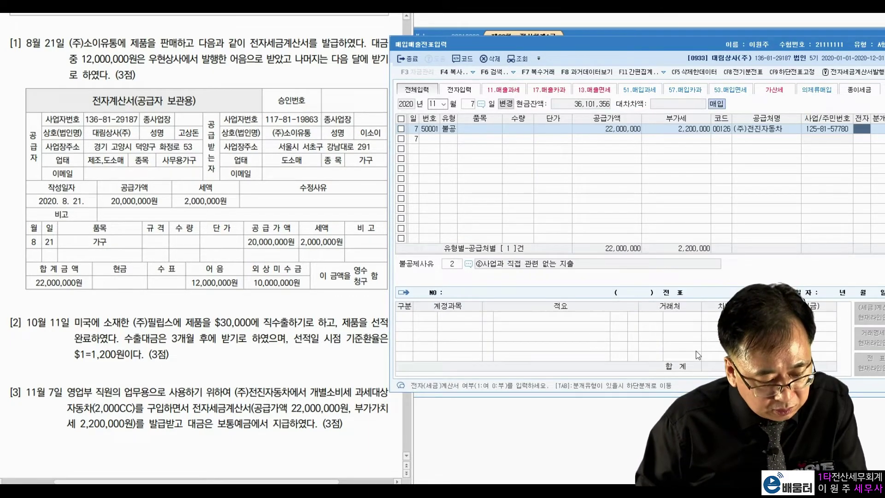
type("1")
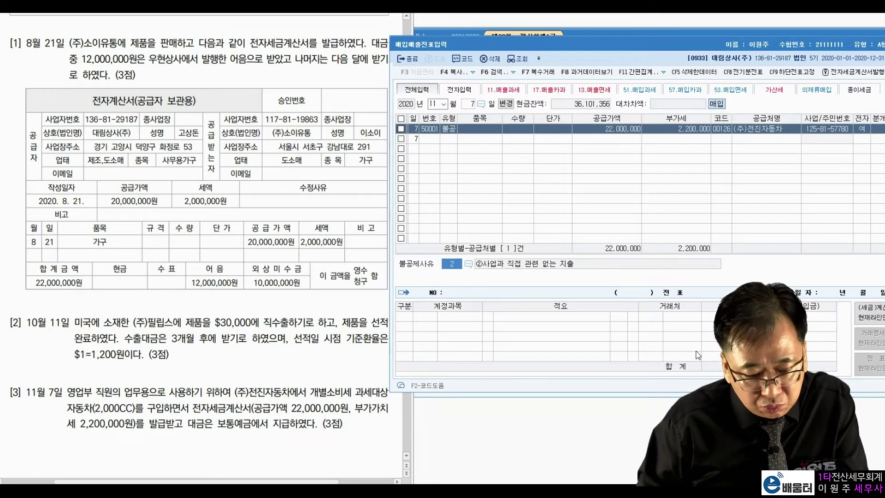
left_click(468, 264)
left_click(605, 188)
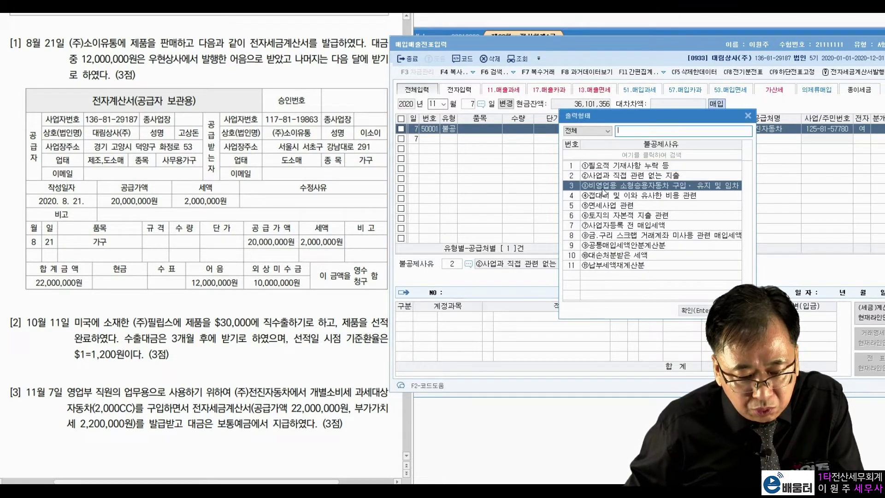
key("Return")
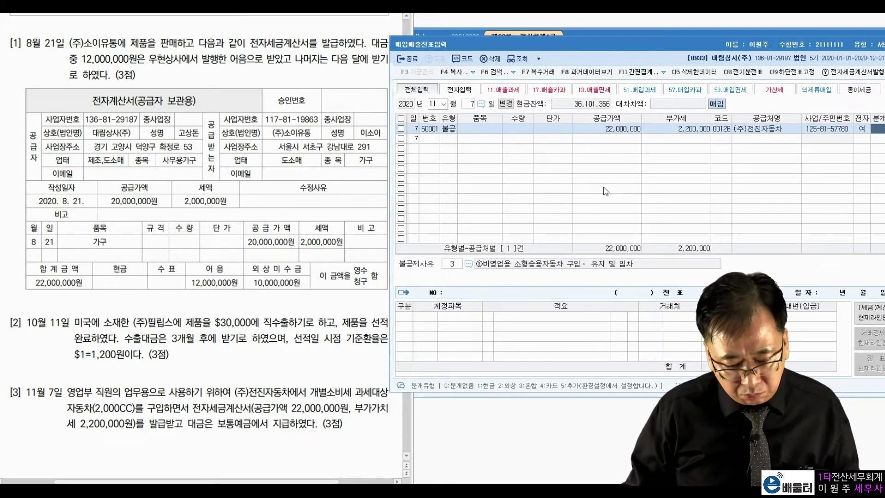
Journalize it as mixed: debit 0208 차량운반구, credit 0103 보통예금, and show problem 4
type("3")
key("Return")
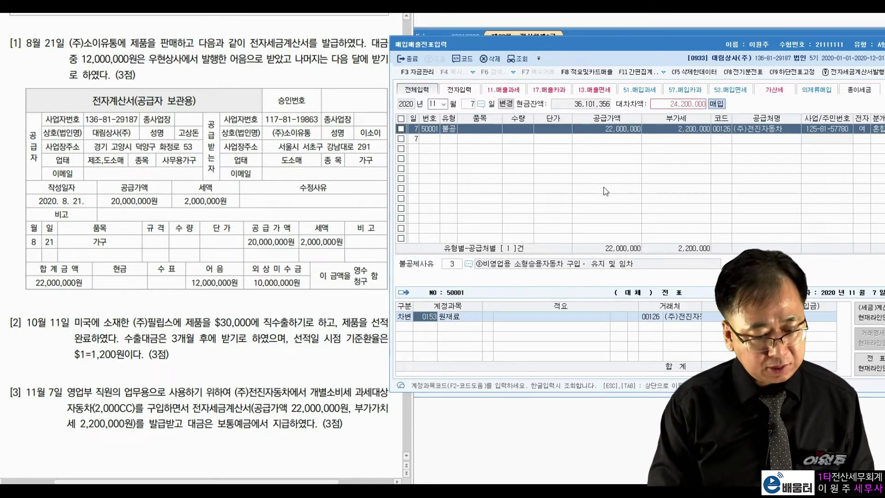
type("차량")
key("Return")
key("Return")
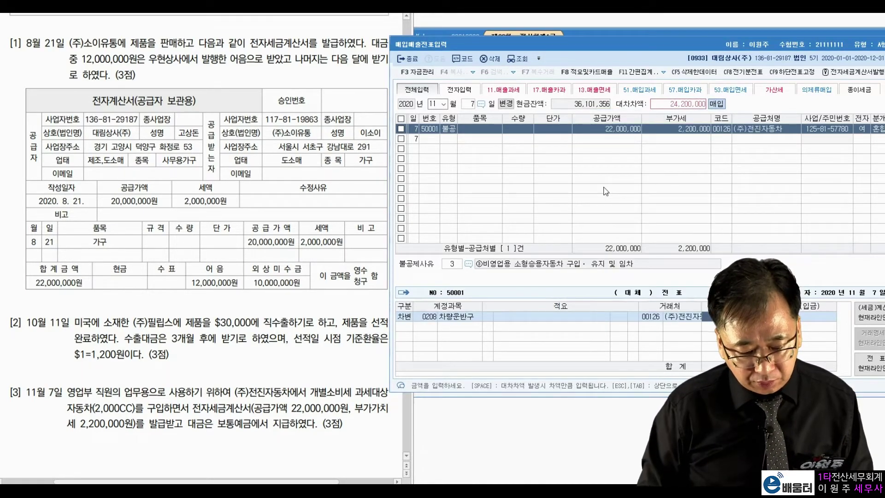
key("Return")
type("103")
key("Return")
key("Return")
key("Return")
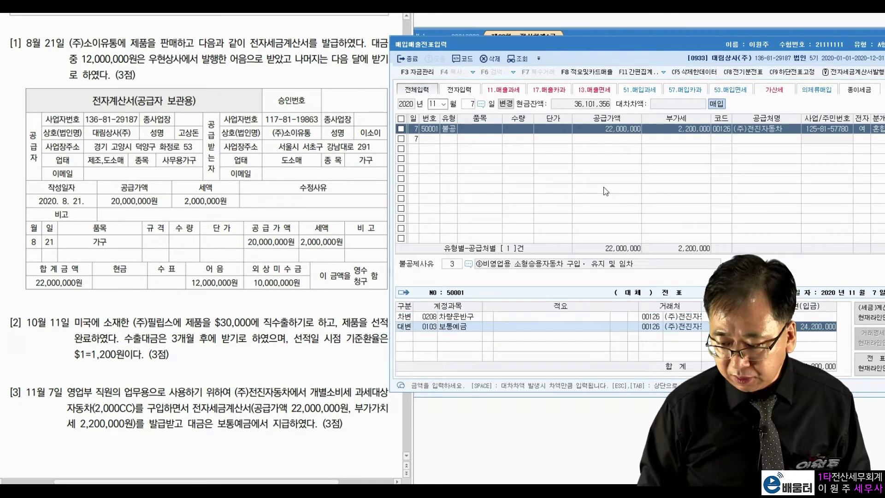
key("Return")
left_click(252, 312)
scroll(251, 312, "down", 10)
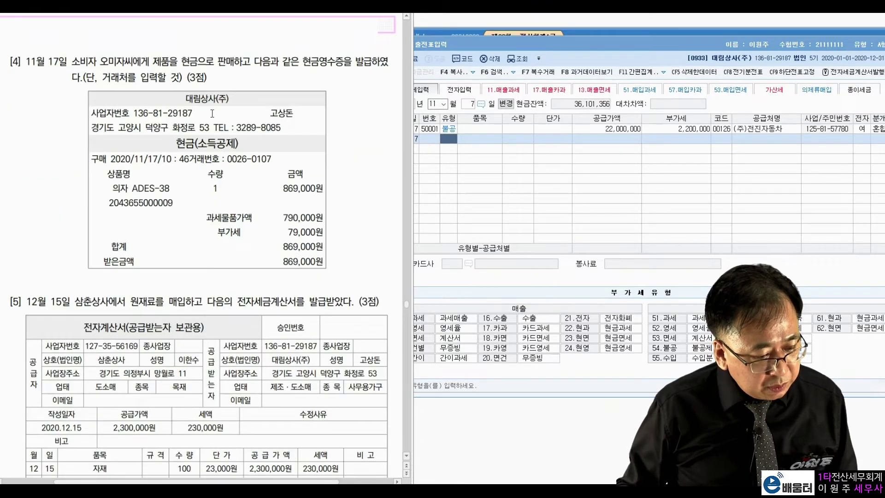
Set the new entry's day to November 17
left_click(464, 106)
type("17")
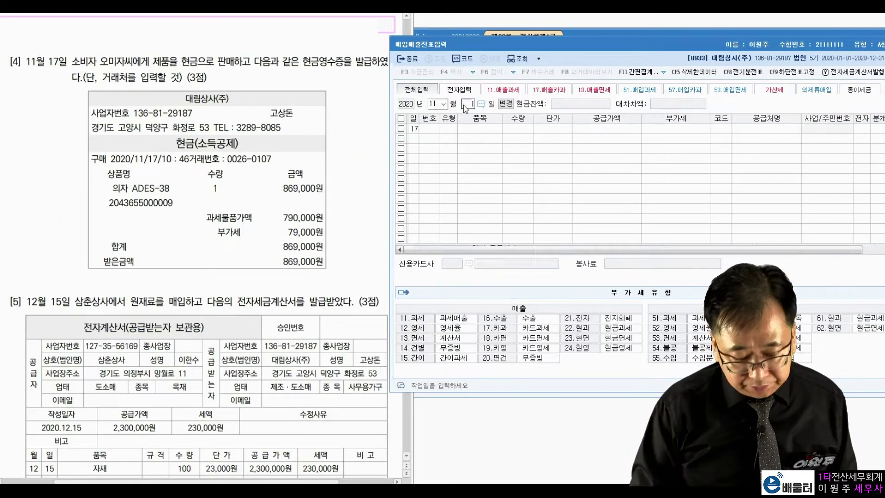
key("Return")
Highlight problem 4's key details: 오미자씨, cash product sale, cash receipt, 790,000 taxable amount
left_click(147, 65)
left_click_drag(97, 61, 133, 62)
left_click_drag(153, 63, 217, 61)
left_click(302, 57)
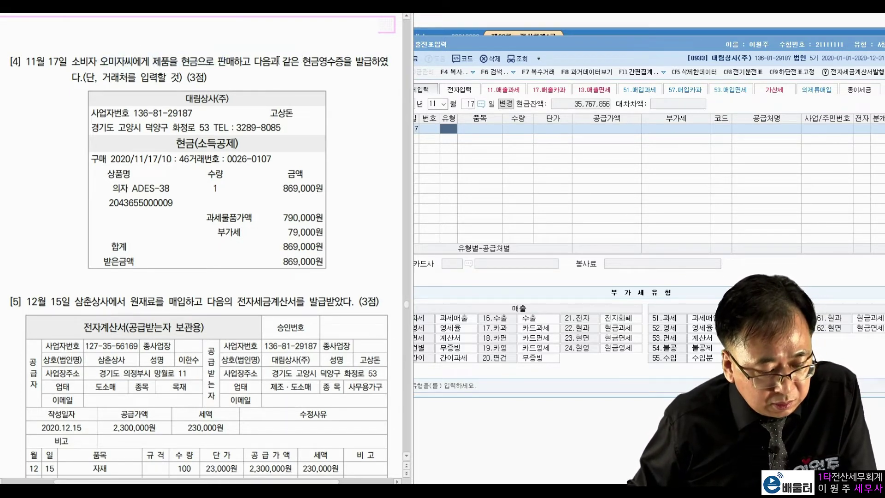
left_click_drag(354, 60, 291, 60)
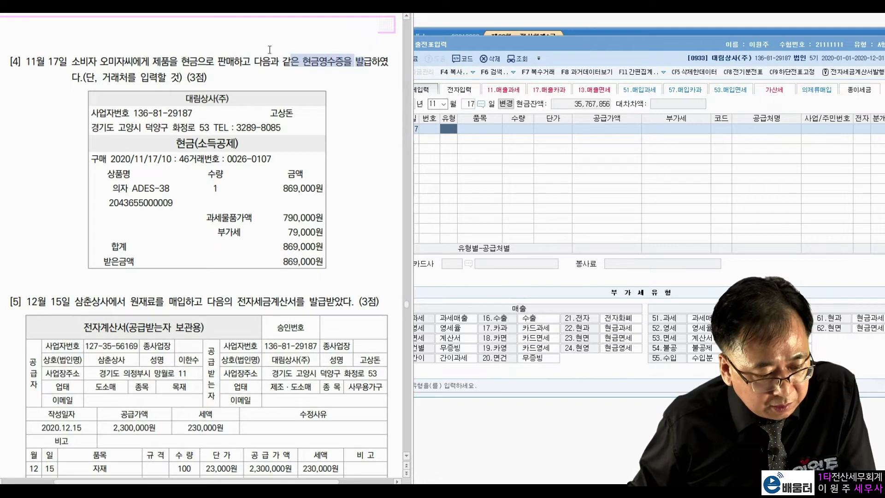
left_click(227, 66)
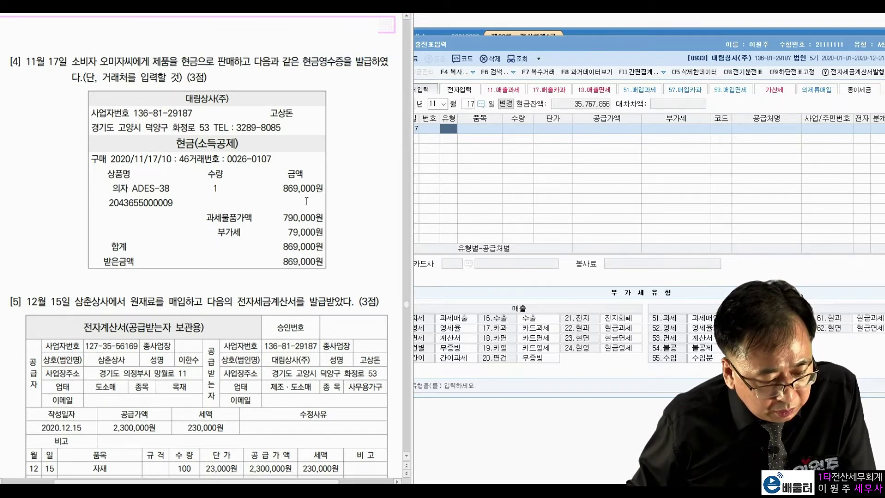
left_click_drag(282, 217, 322, 247)
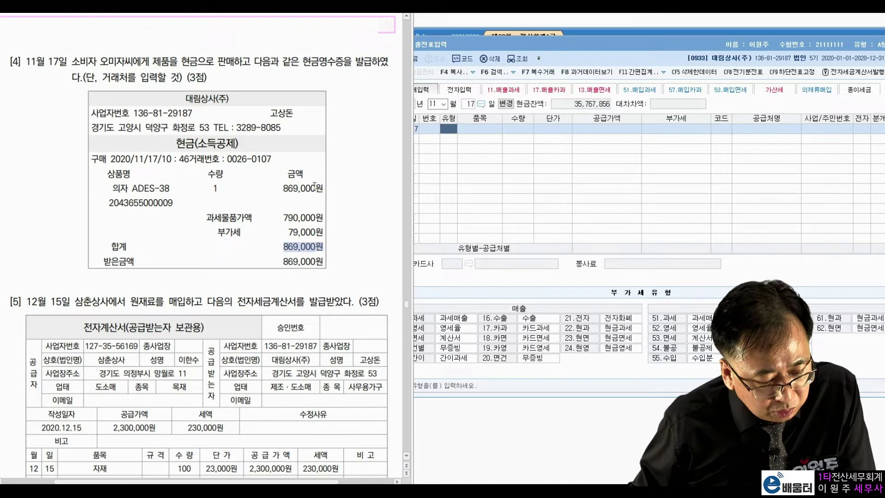
left_click(322, 248)
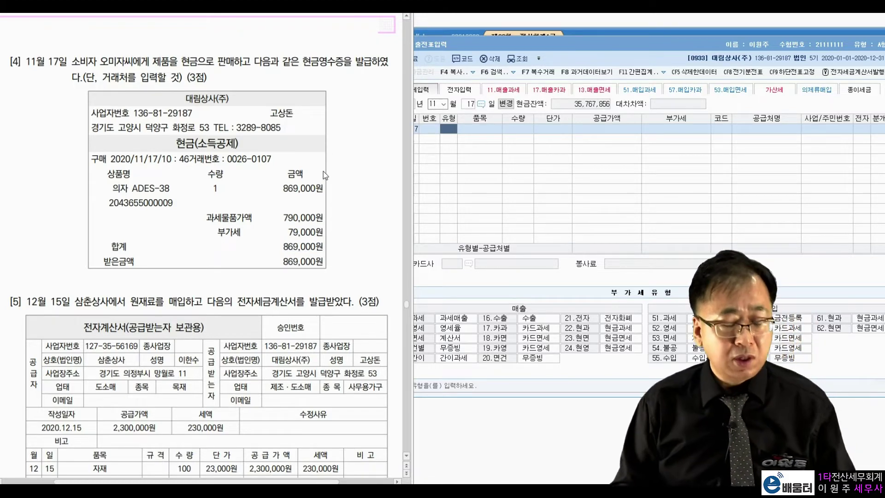
left_click(463, 135)
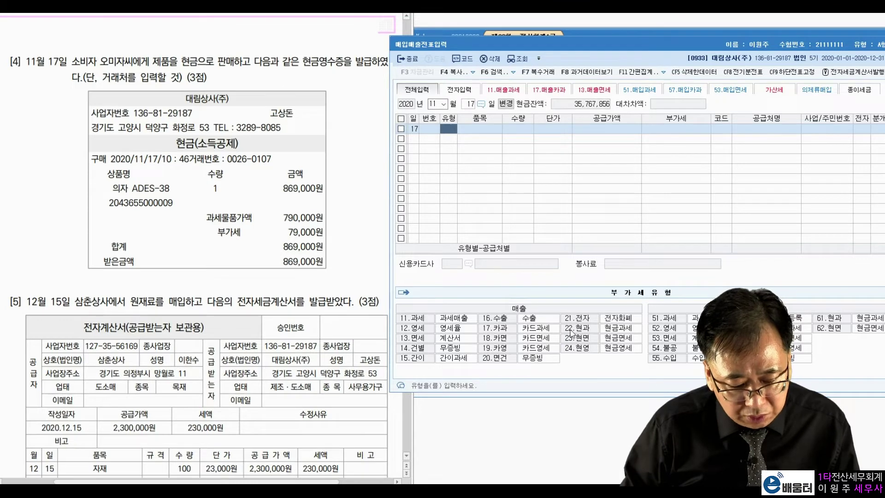
type("22")
key("Return")
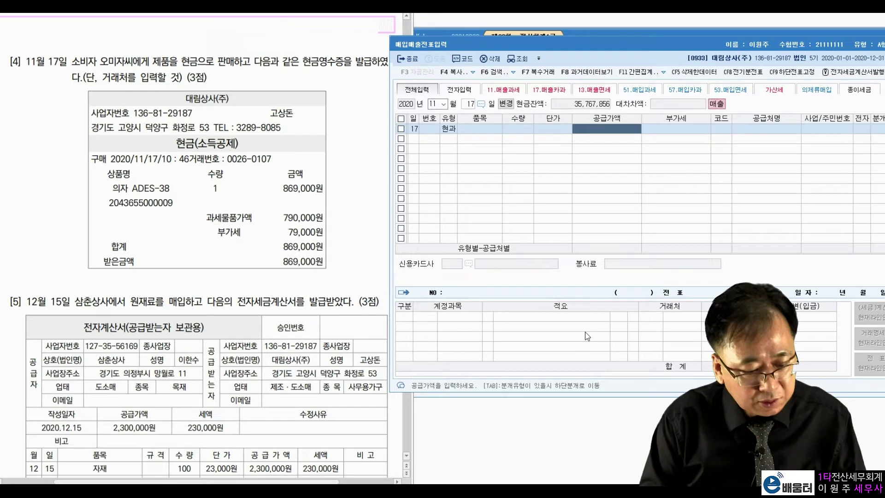
type("8690000")
key("Return")
key("Return")
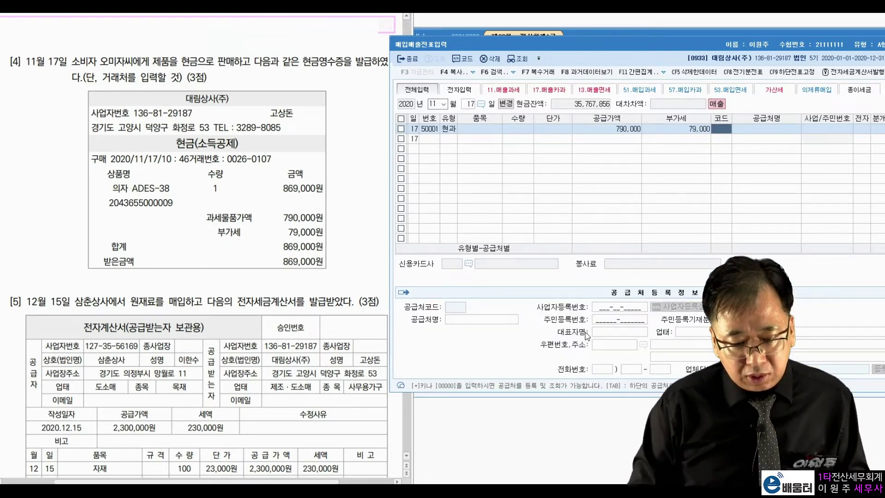
type("오미자")
key("Return")
key("Return")
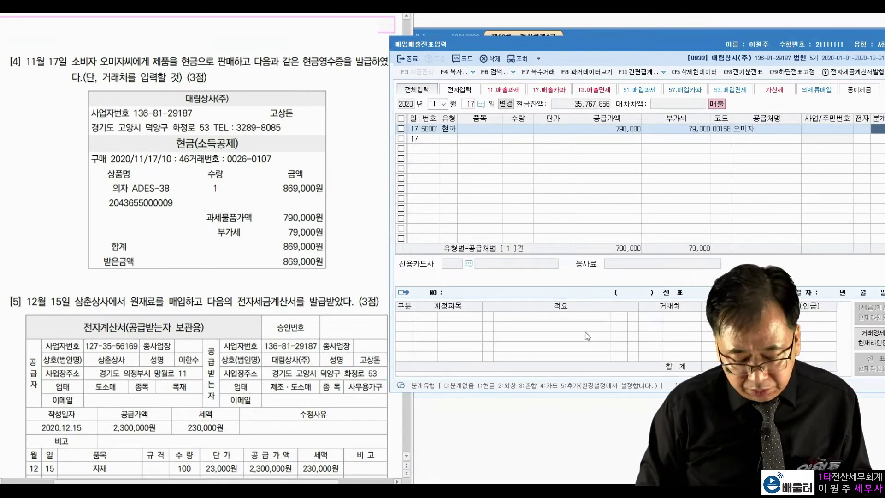
type("1")
key("Return")
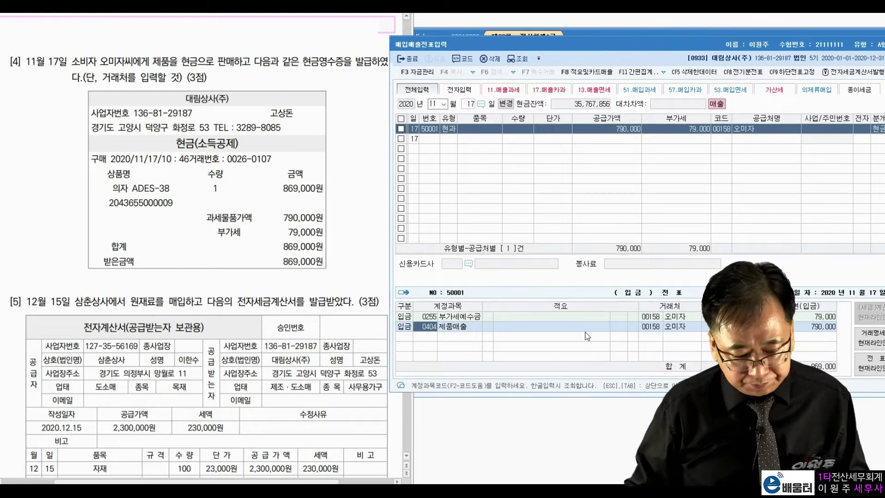
key("Escape")
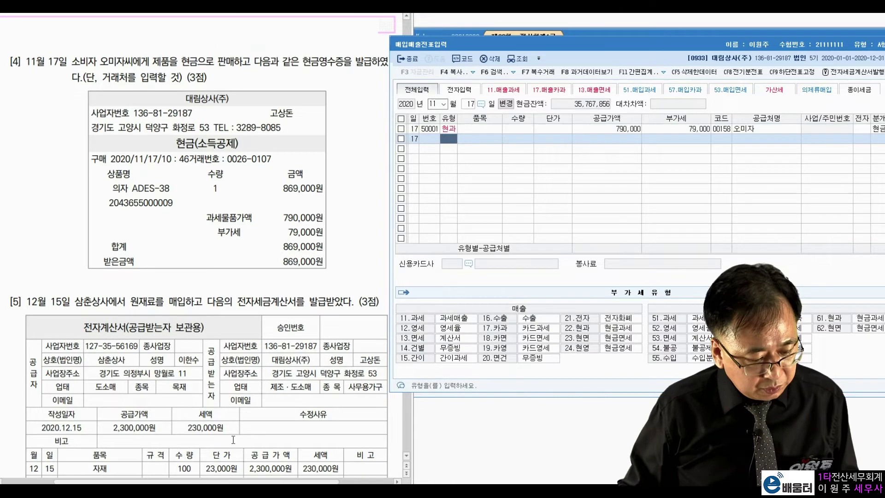
scroll(240, 342, "down", 5)
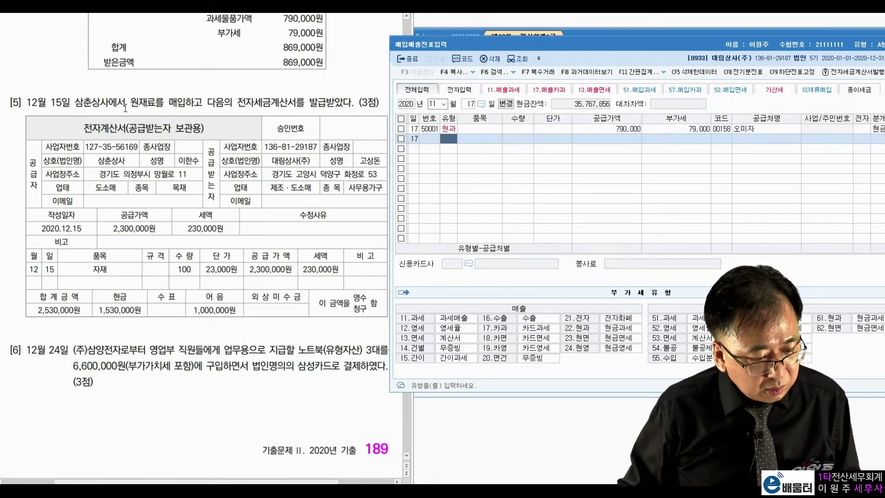
Change the entry date to December 15
left_click(386, 113)
left_click(439, 104)
type("1215")
key("Return")
Mark problem 5's invoice: 삼춘상사, 2,300,000, 230,000, 2,530,000 total, 1,530,000 cash, 1,000,000 note
left_click(149, 93)
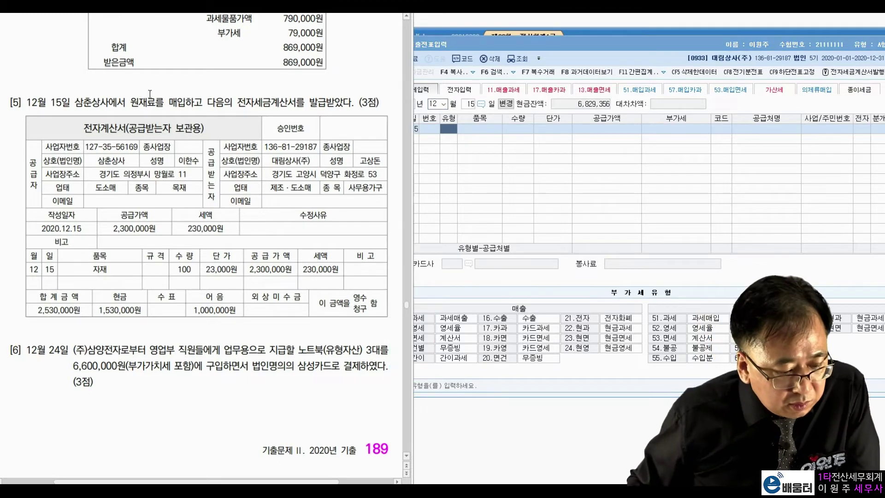
left_click_drag(137, 102, 185, 102)
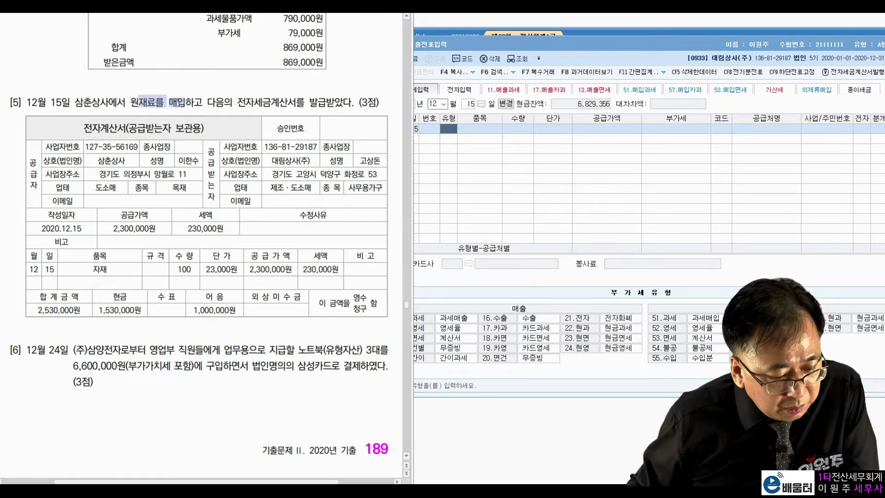
left_click(249, 105)
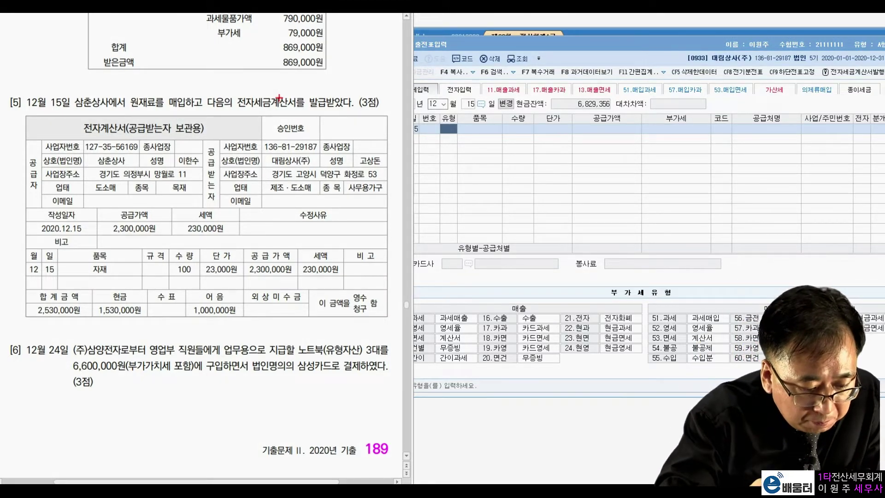
mouse_move(134, 162)
left_mouse_down()
mouse_move(129, 149)
mouse_move(135, 161)
left_mouse_up()
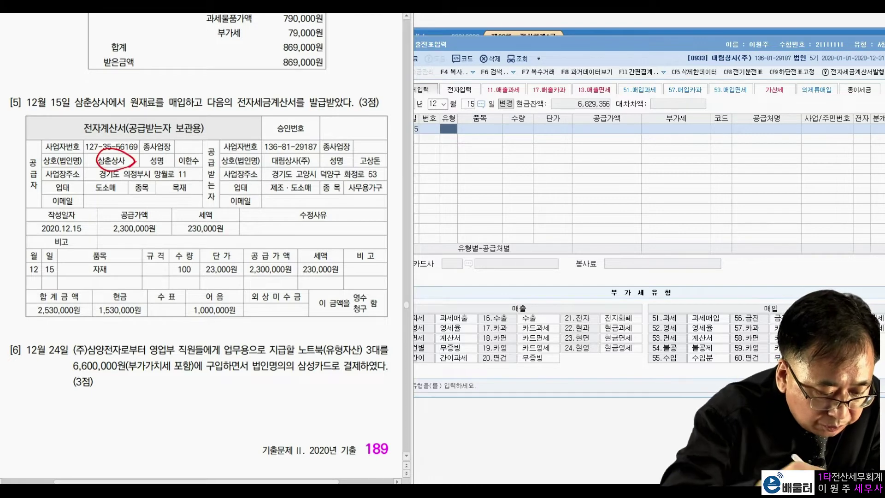
mouse_move(148, 239)
left_mouse_down()
mouse_move(103, 217)
mouse_move(155, 236)
left_mouse_up()
mouse_move(208, 240)
left_mouse_down()
mouse_move(186, 199)
mouse_move(210, 243)
left_mouse_up()
mouse_move(193, 212)
left_mouse_down()
mouse_move(155, 200)
mouse_move(73, 214)
mouse_move(56, 271)
mouse_move(74, 265)
left_mouse_up()
mouse_move(90, 313)
left_mouse_down()
mouse_move(83, 322)
mouse_move(73, 284)
mouse_move(78, 326)
left_mouse_up()
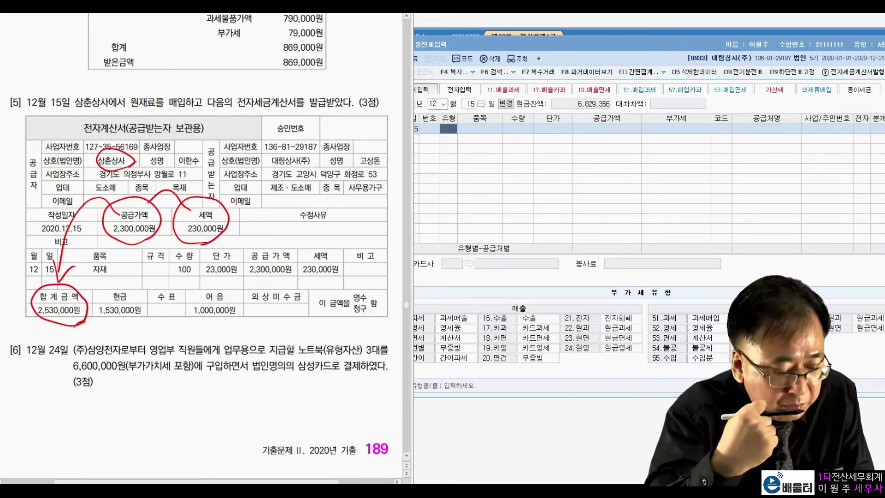
left_click_drag(96, 318, 148, 319)
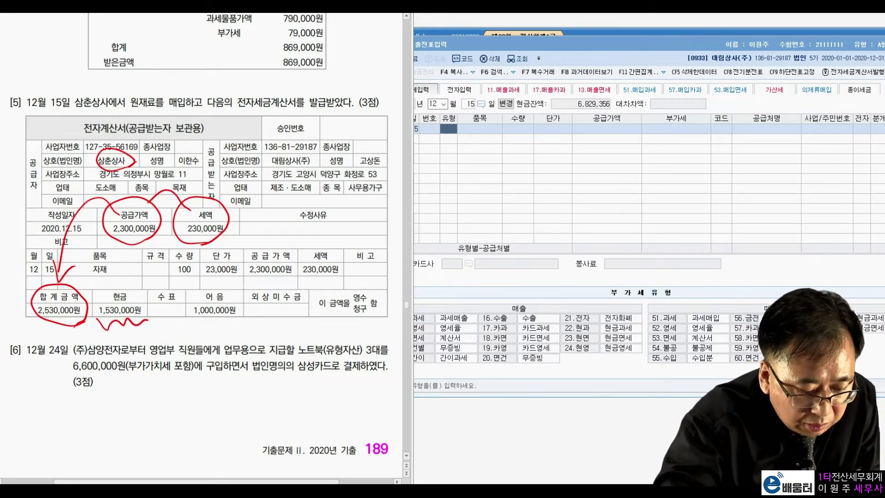
mouse_move(190, 316)
left_mouse_down()
mouse_move(203, 325)
mouse_move(244, 319)
left_mouse_up()
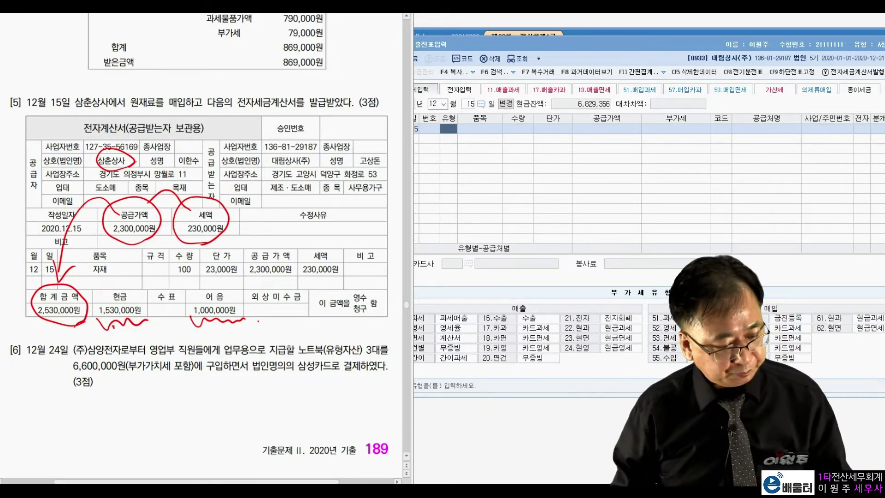
Enter a type 51 taxable purchase of 2,300,000 plus 230,000 VAT from 삼춘상사
key("Escape")
left_click(446, 132)
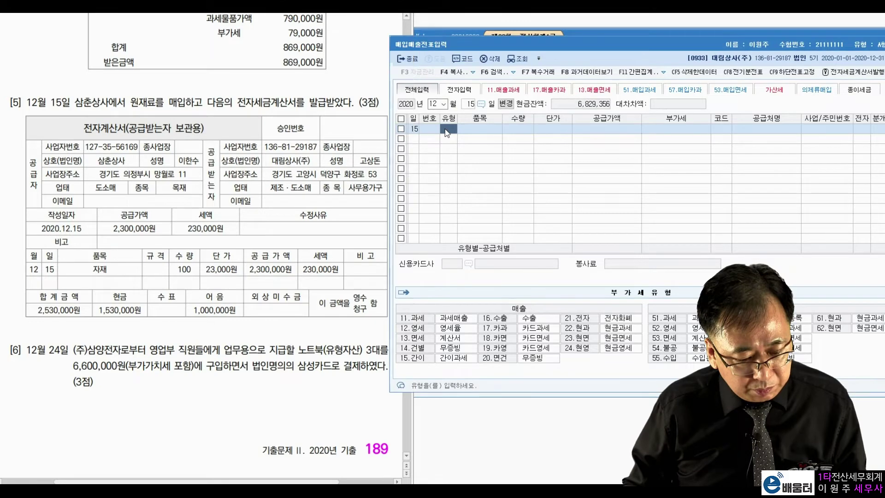
type("51")
key("Return")
key("Return")
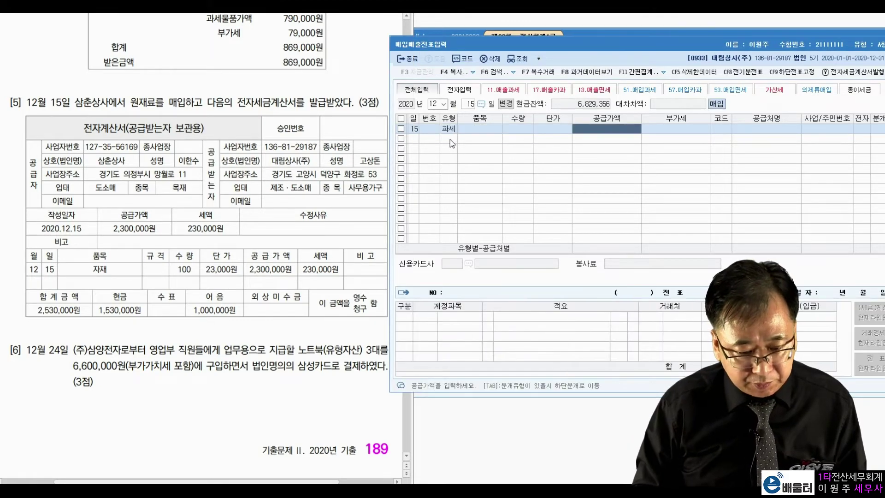
type("2300000")
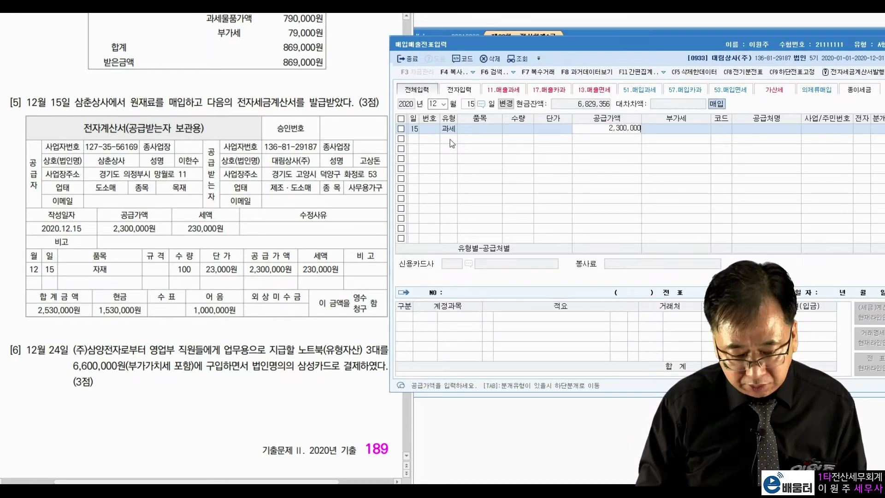
key("Return")
key("Return")
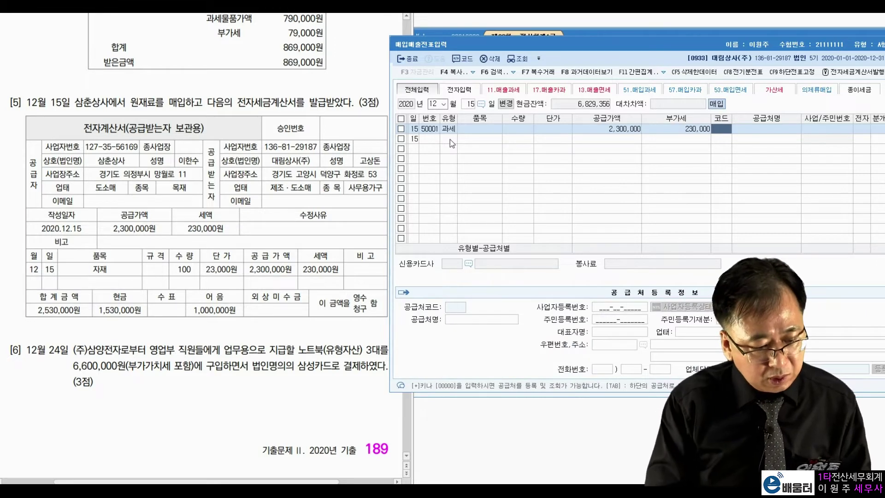
type("삼춘")
key("Return")
key("Return")
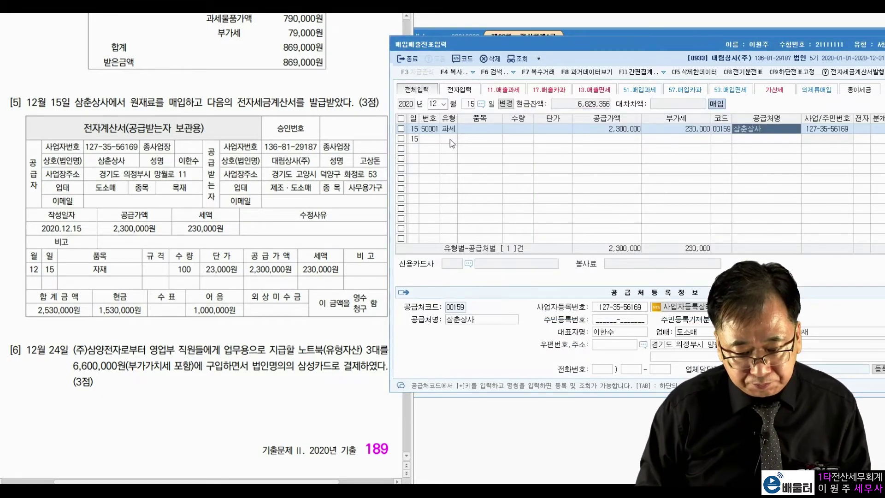
key("Return")
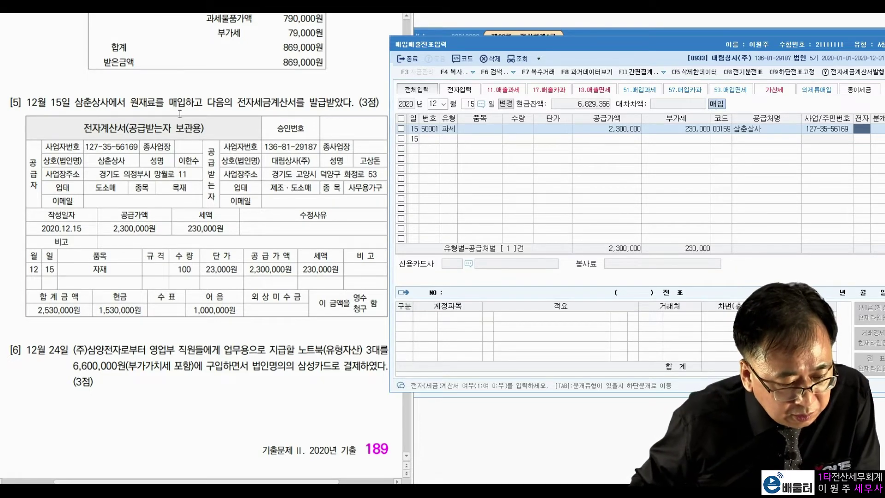
Highlight the electronic tax invoice wording in question 5
left_click_drag(84, 130, 114, 132)
left_click_drag(240, 108, 353, 102)
left_click(256, 130)
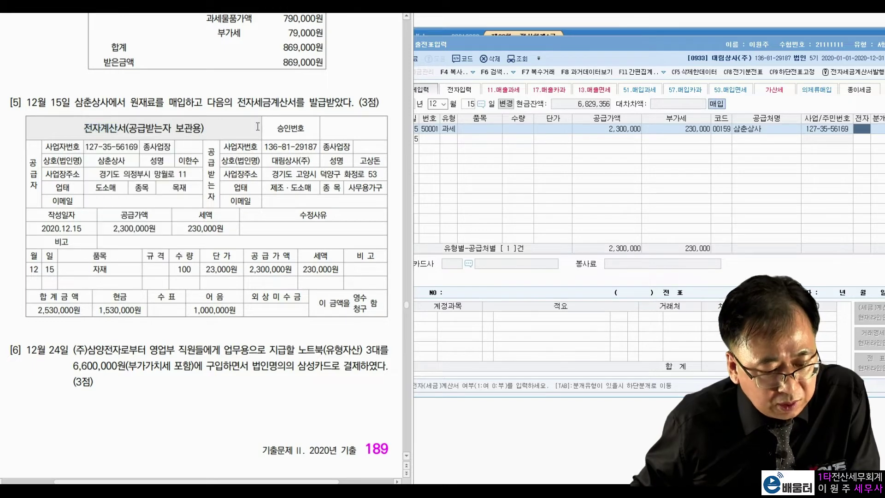
left_click_drag(237, 103, 286, 105)
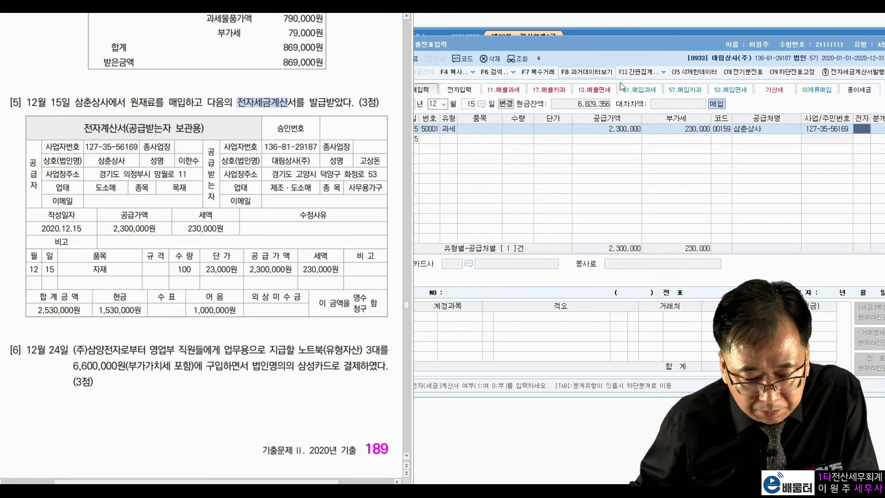
Mark the purchase as electronic, choose a mixed journal, and add a credit line
left_click(859, 128)
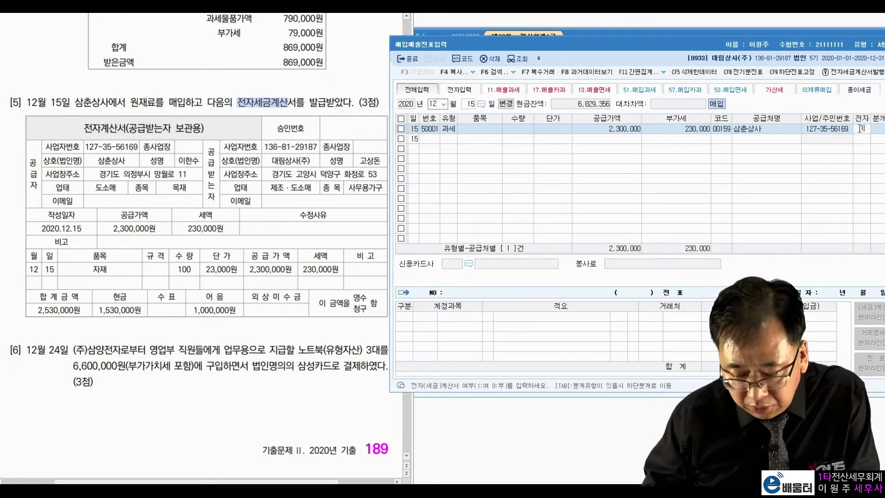
type("1")
key("Return")
type("3")
key("Return")
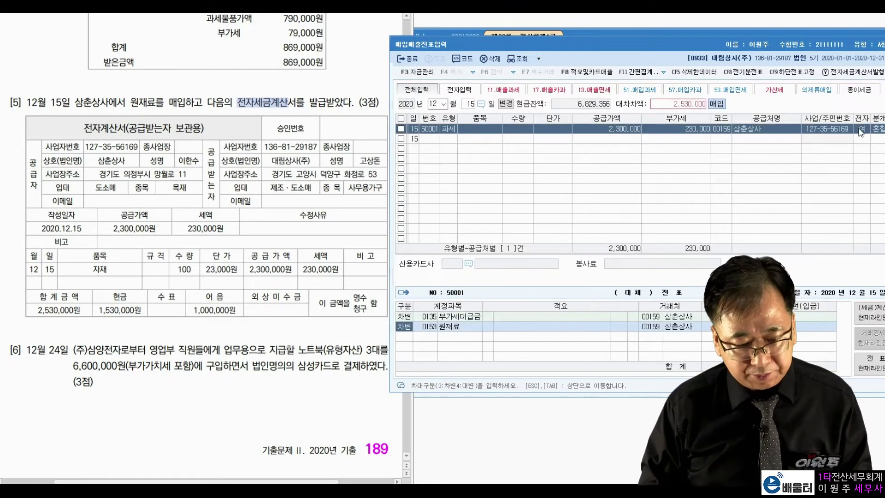
key("Return")
key("Return")
key("Return")
key("Return")
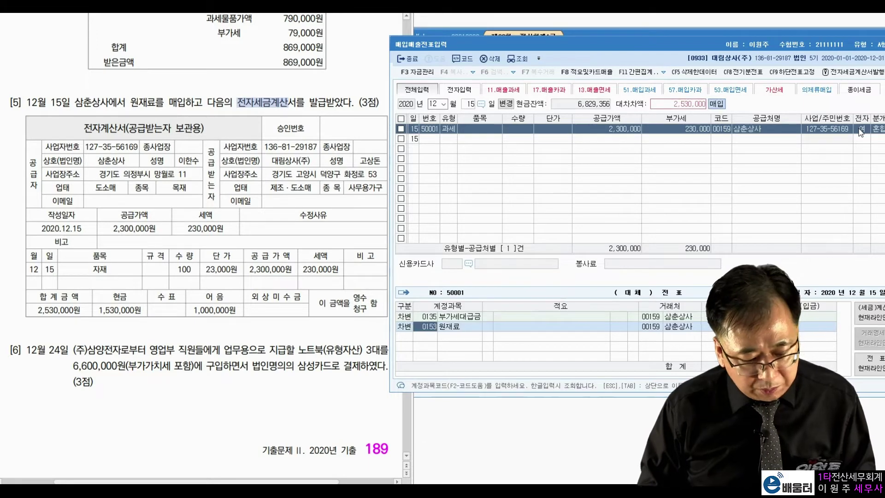
type("4")
key("Return")
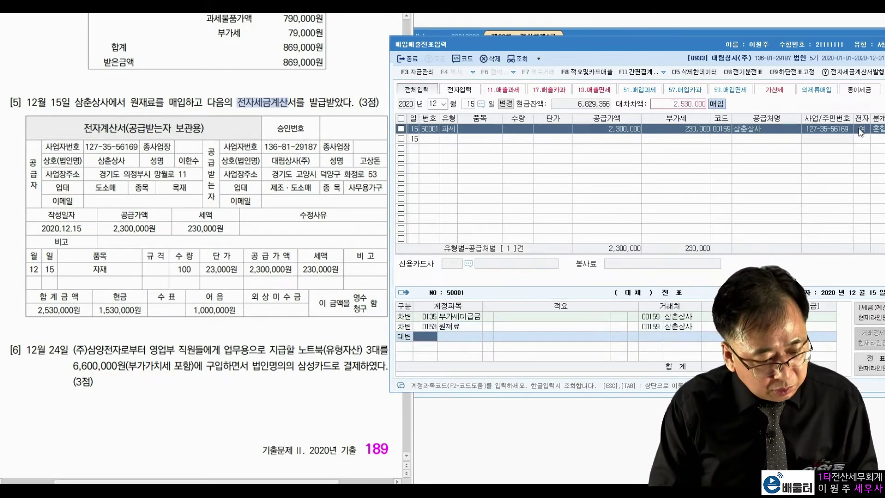
Credit 101 현금 1,530,000 and 0252 지급어음 1,000,000 to balance the entry
type("101")
key("Return")
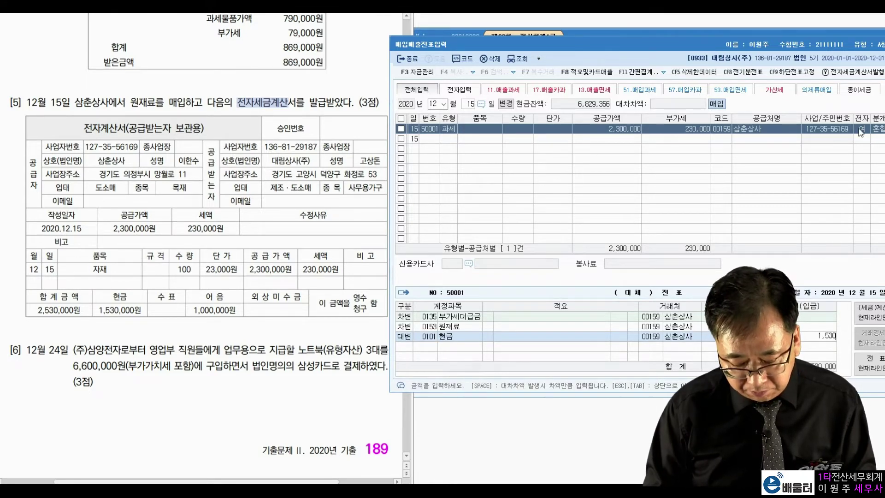
key("Return")
type("4")
key("Return")
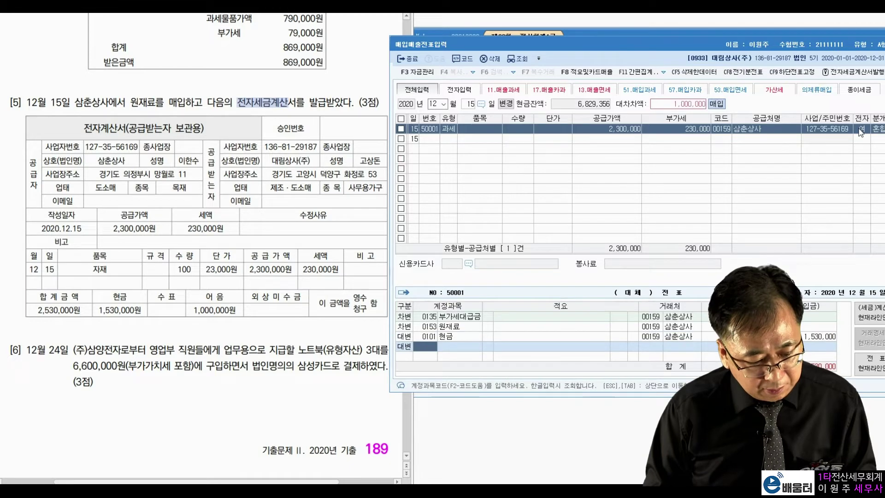
type("지급어")
key("Return")
key("Return")
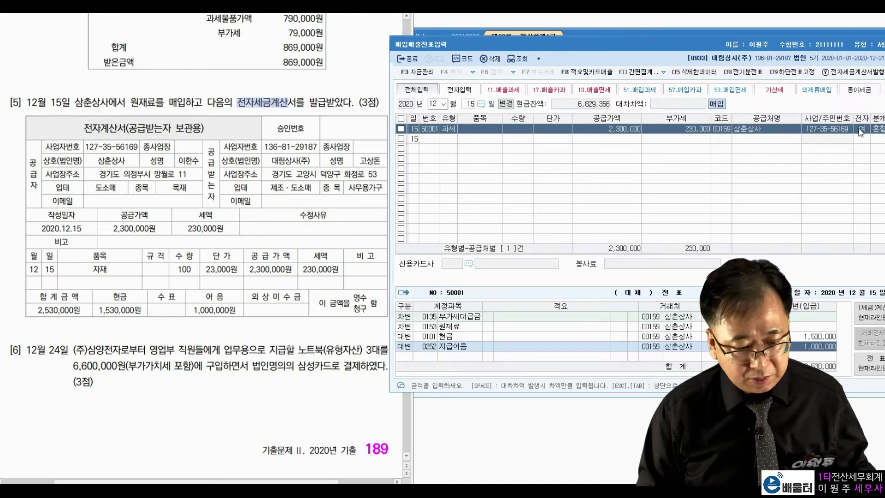
key("Return")
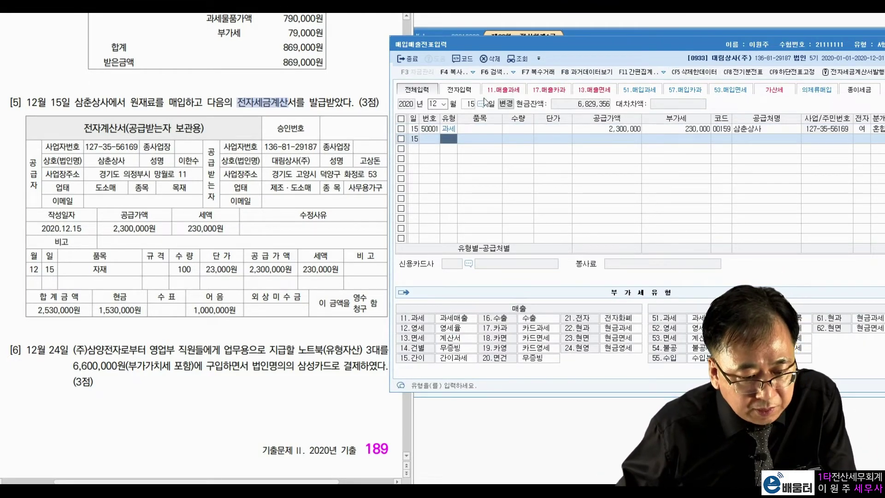
Set the day to December 24 and highlight question 6's 6,600,000 amount
left_click(470, 103)
type("24")
key("Return")
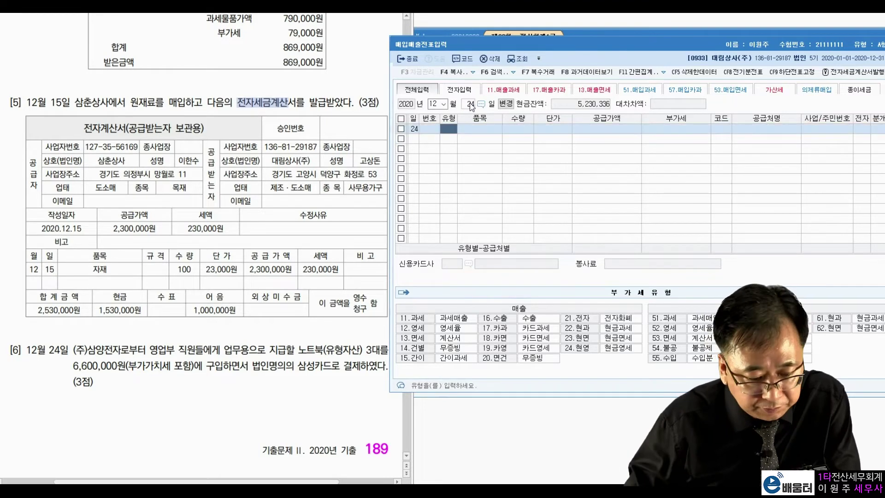
left_click(134, 360)
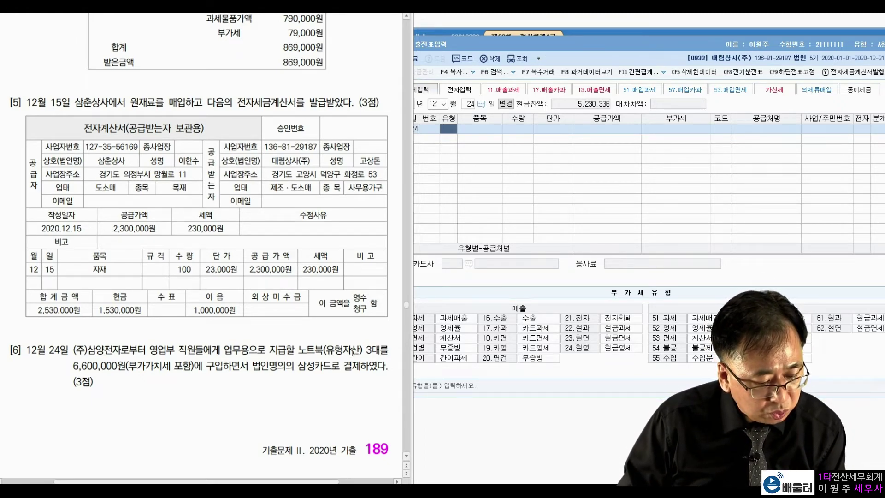
left_click_drag(74, 366, 174, 366)
left_click(226, 362)
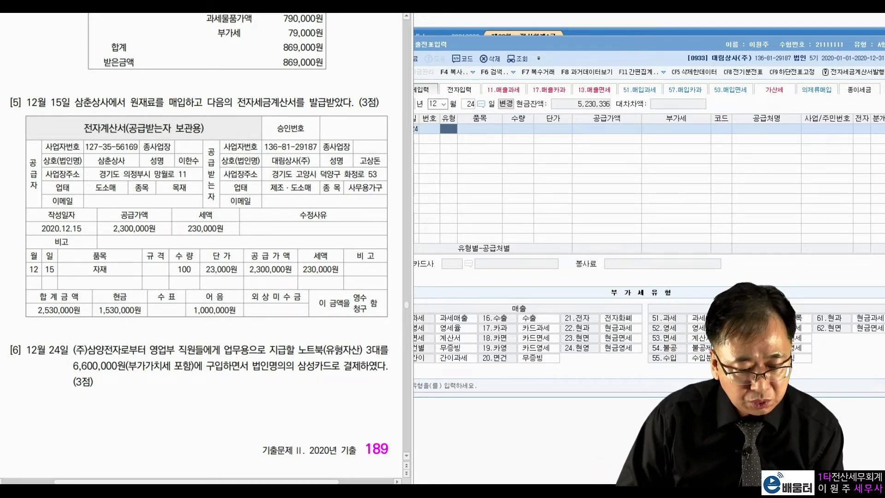
left_click(620, 289)
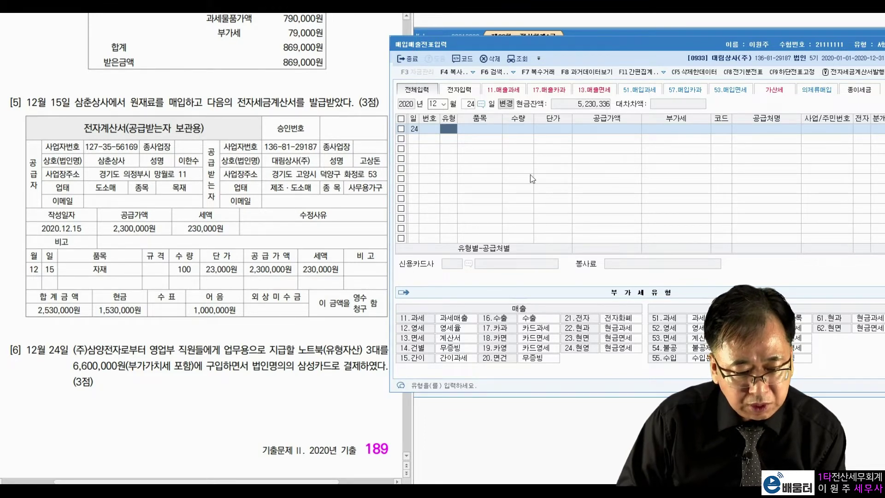
Enter a type 17 card purchase from (주)삼양전자: 6,000,000 supply and 600,000 VAT
type("17")
key("Return")
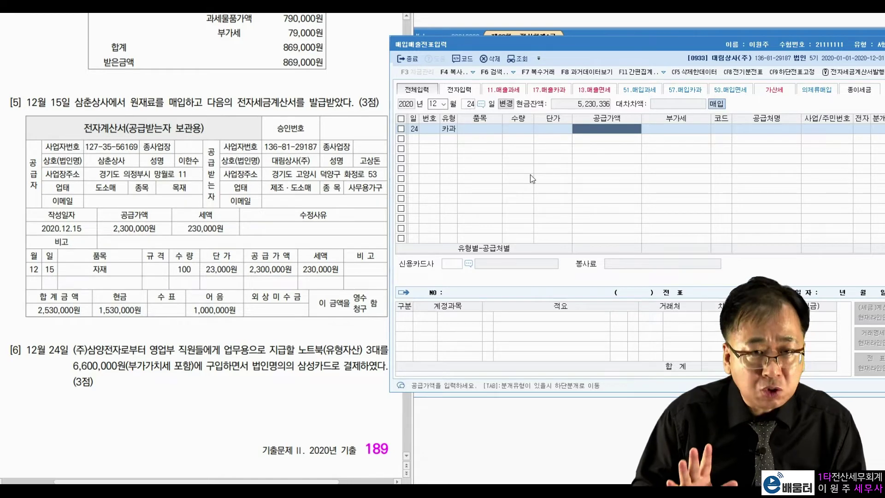
type("6000000")
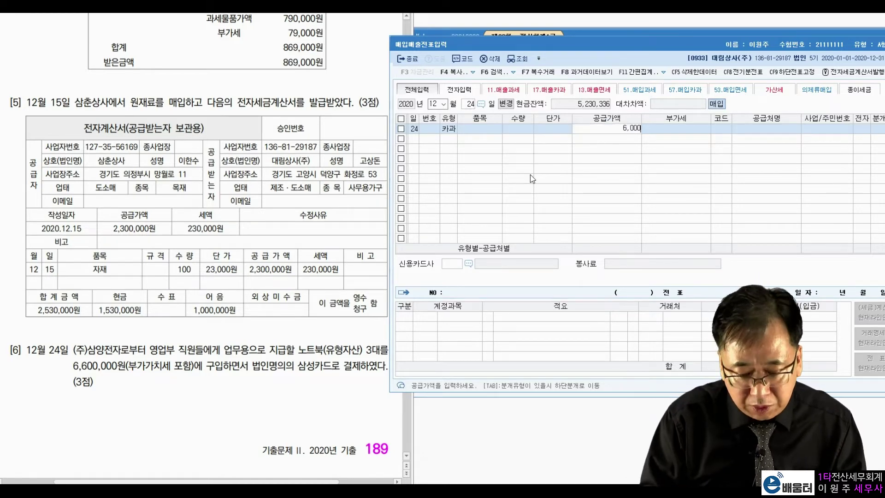
key("Return")
key("Return")
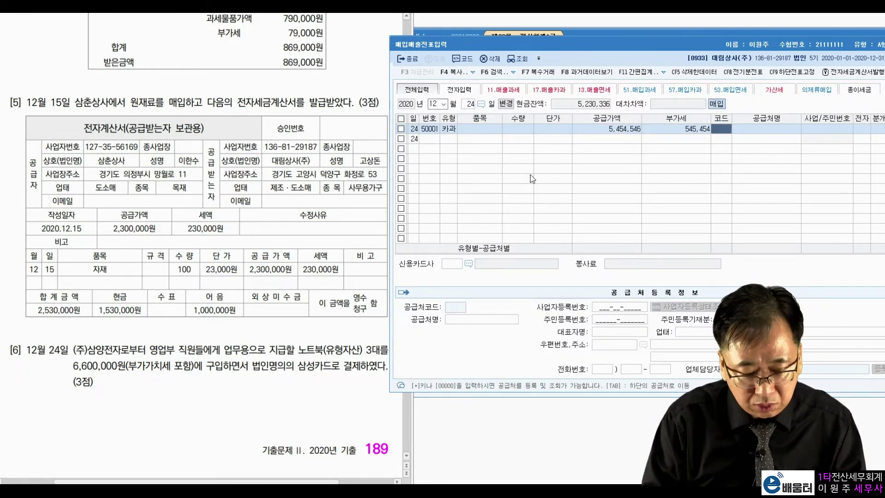
key("Left")
key("Left")
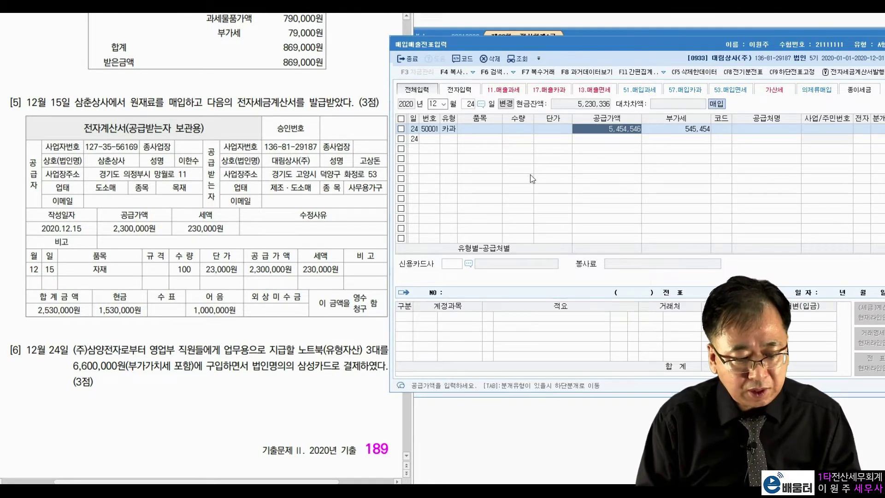
type("6000000")
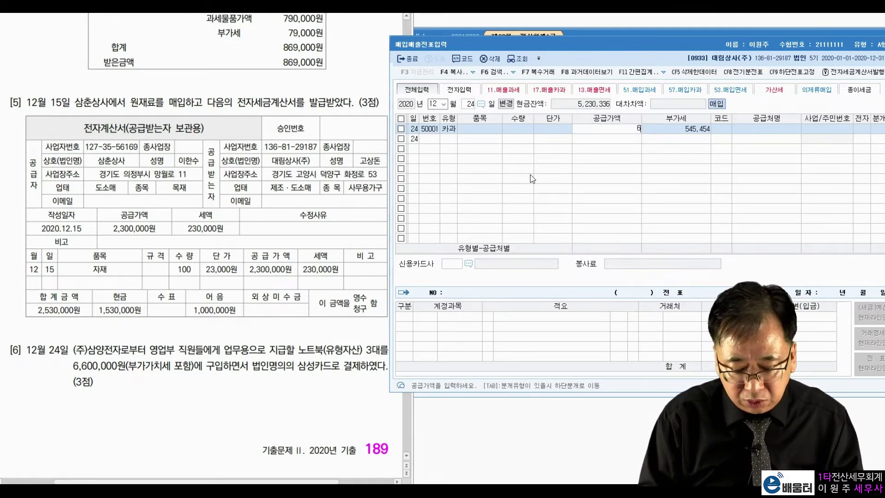
key("Return")
type("6,000,00")
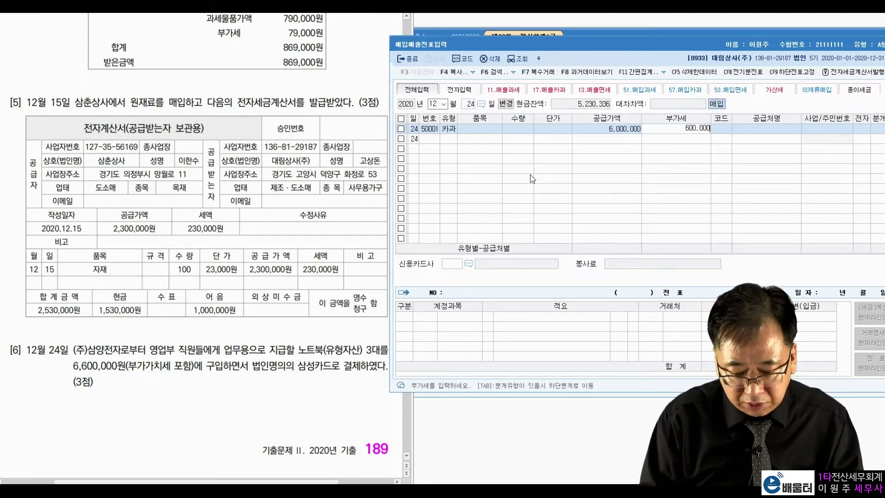
key("Return")
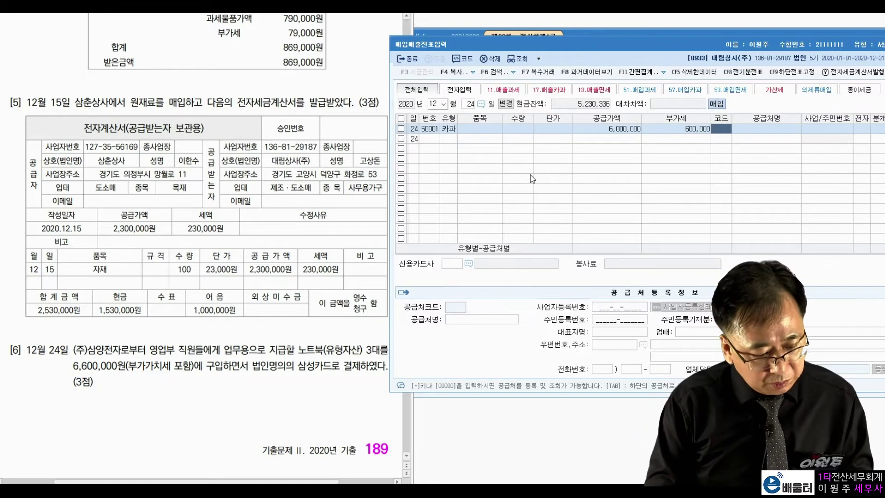
type("삼양")
key("Return")
key("Return")
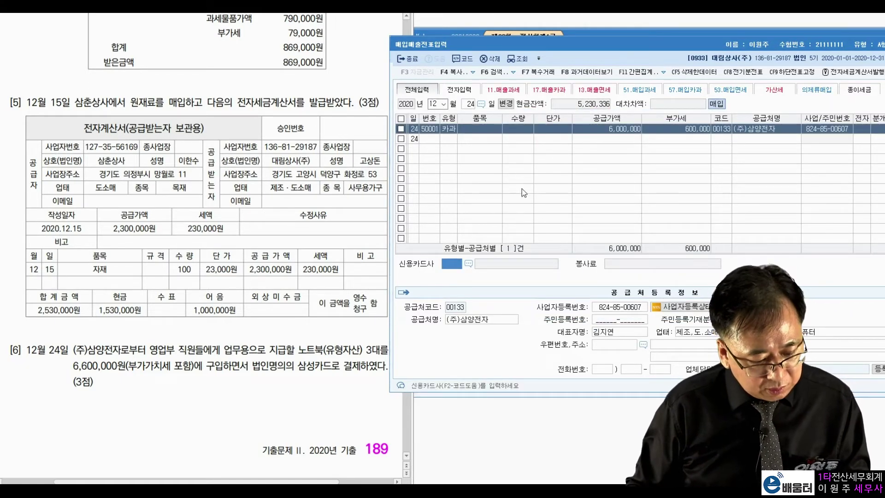
Choose 삼성카드, card settlement journal type 4, and debit 0212 비품
left_click(469, 264)
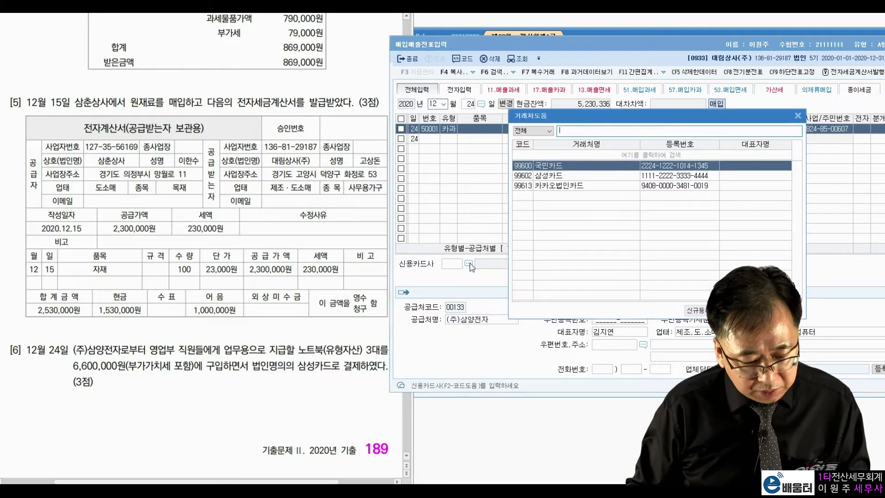
double_click(586, 177)
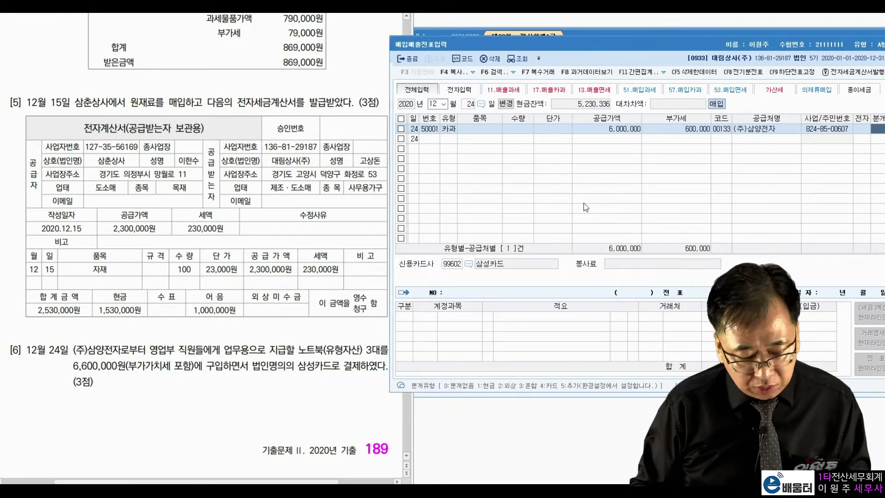
type("4")
key("Return")
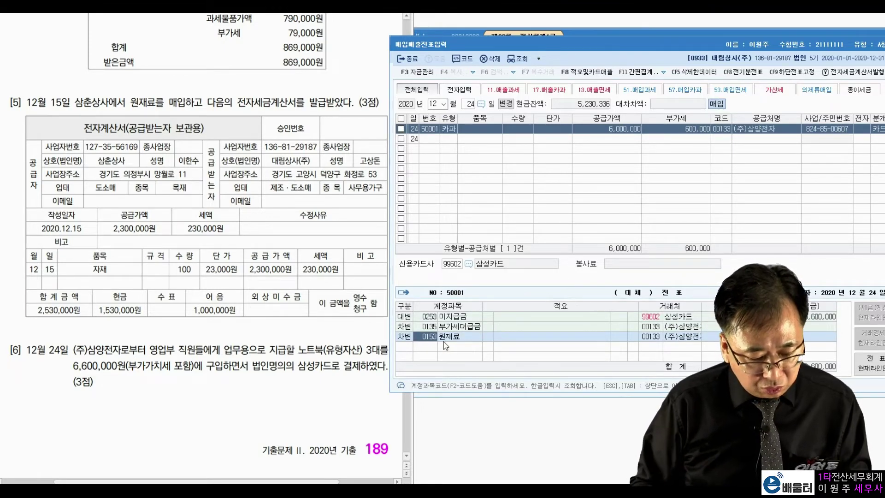
type("비품")
key("Return")
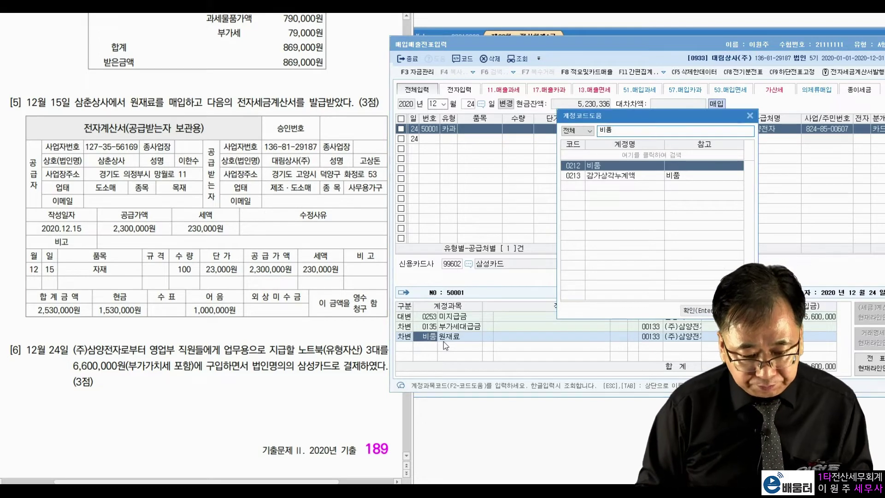
key("Return")
key("Return")
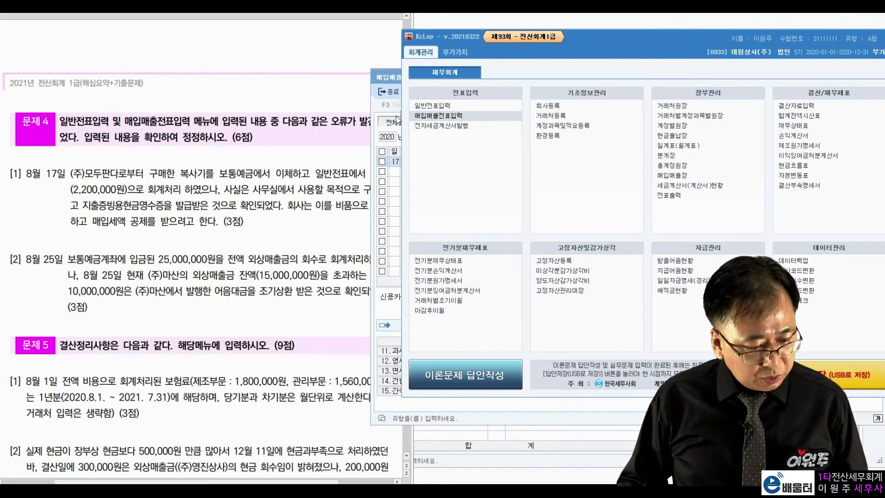
left_click(207, 205)
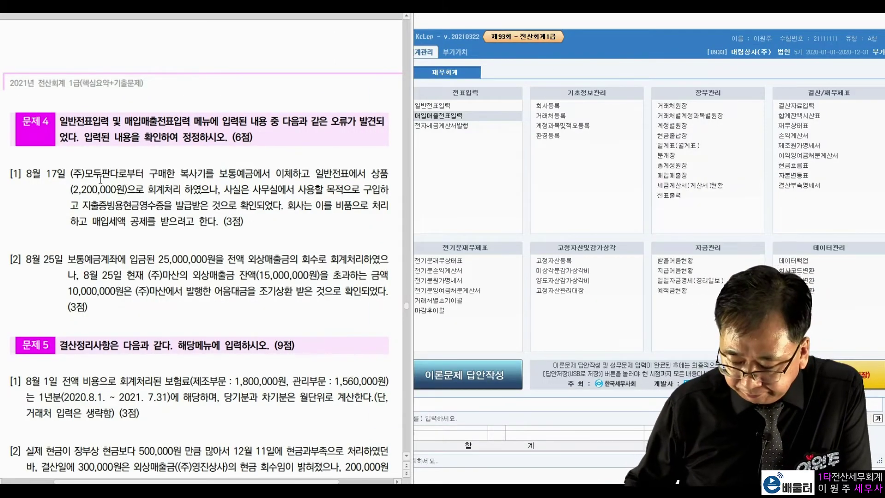
left_click_drag(86, 174, 341, 174)
left_click_drag(70, 189, 180, 189)
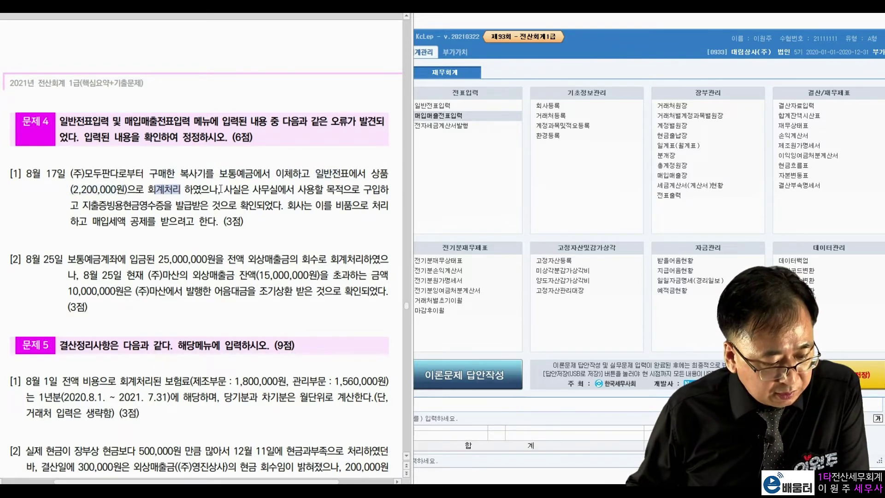
left_click_drag(250, 189, 361, 190)
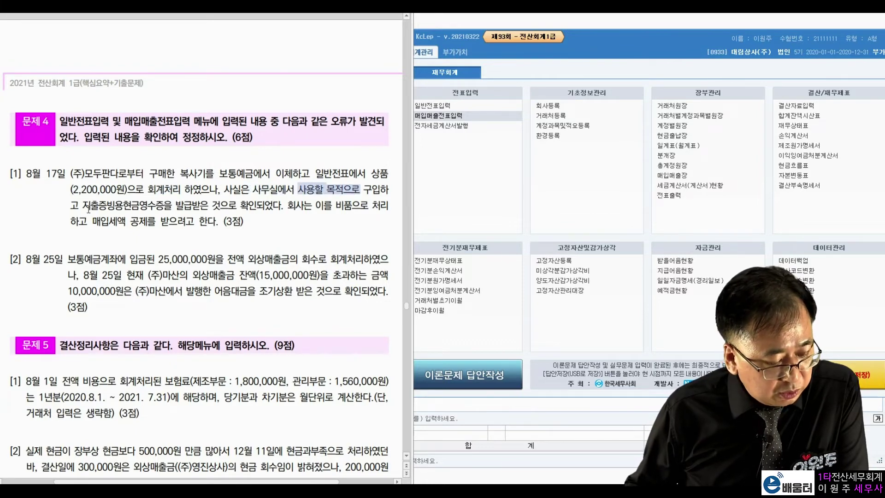
left_click_drag(82, 205, 236, 206)
left_click(357, 215)
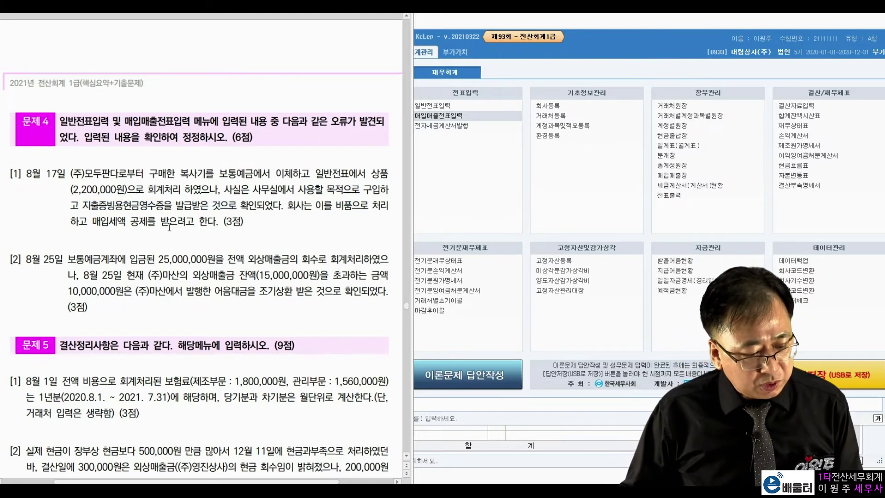
left_click_drag(94, 222, 195, 222)
left_click(273, 186)
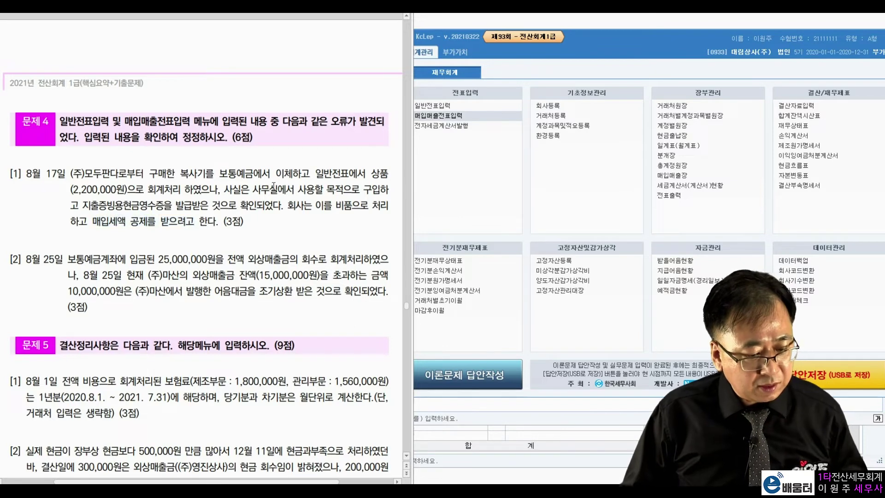
left_click_drag(90, 206, 148, 205)
left_click_drag(93, 222, 150, 222)
left_click(264, 199)
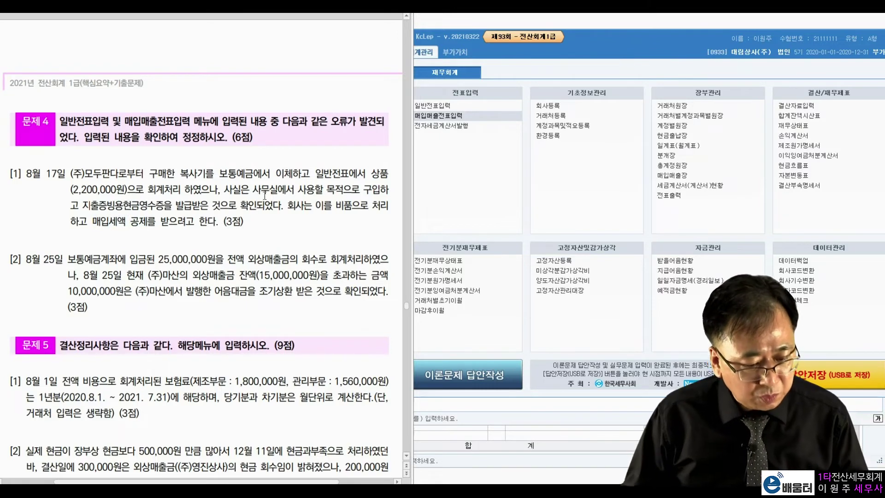
left_click(559, 178)
Load August in the general journal entry screen to find the 8/17 voucher
left_click(433, 105)
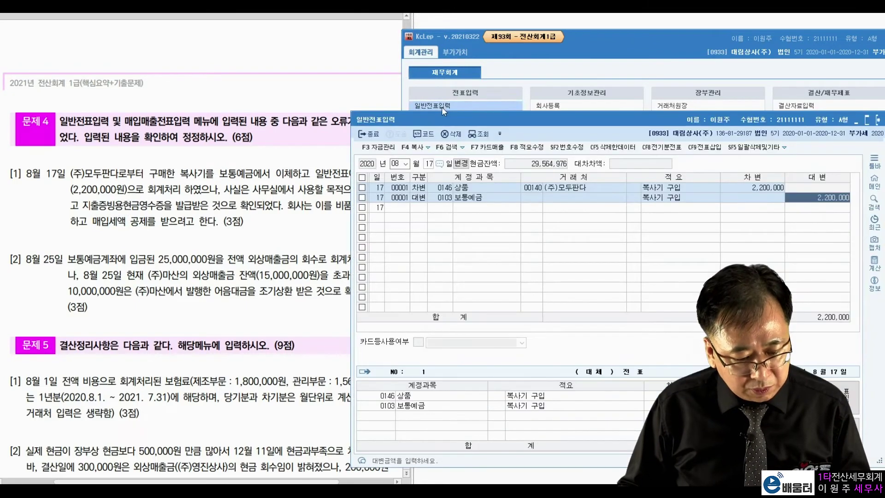
left_click(395, 164)
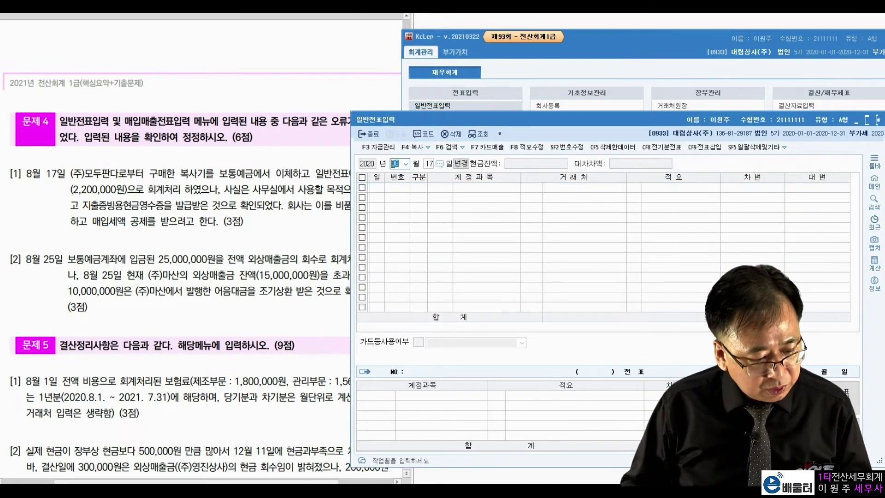
key("Return")
key("Return")
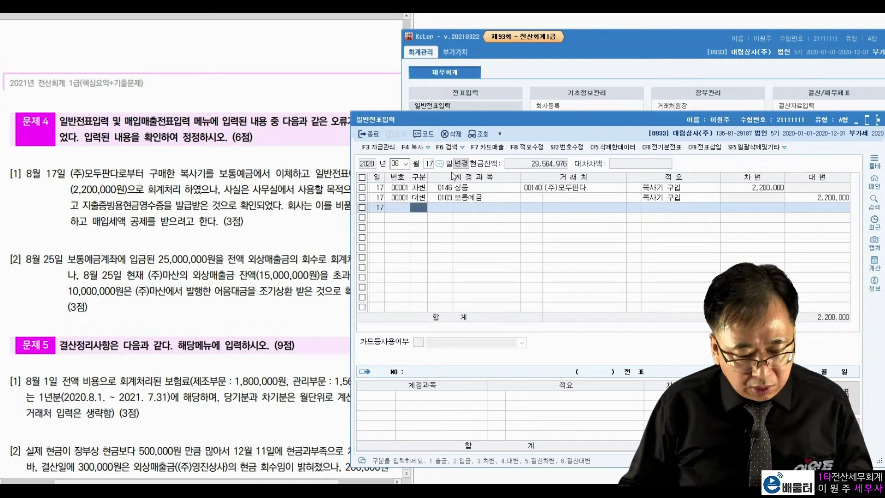
Check the 8/17 상품 and 보통예금 2,200,000 lines, then open 매입매출전표입력
left_click(530, 187)
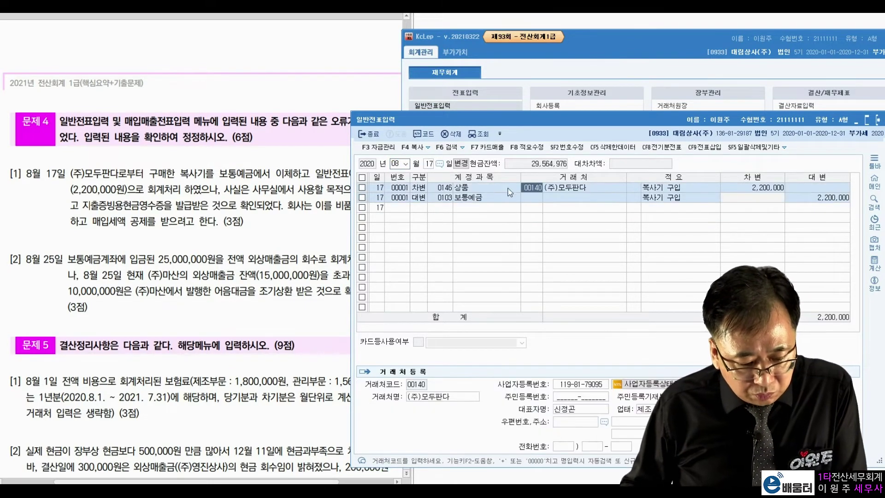
left_click(582, 182)
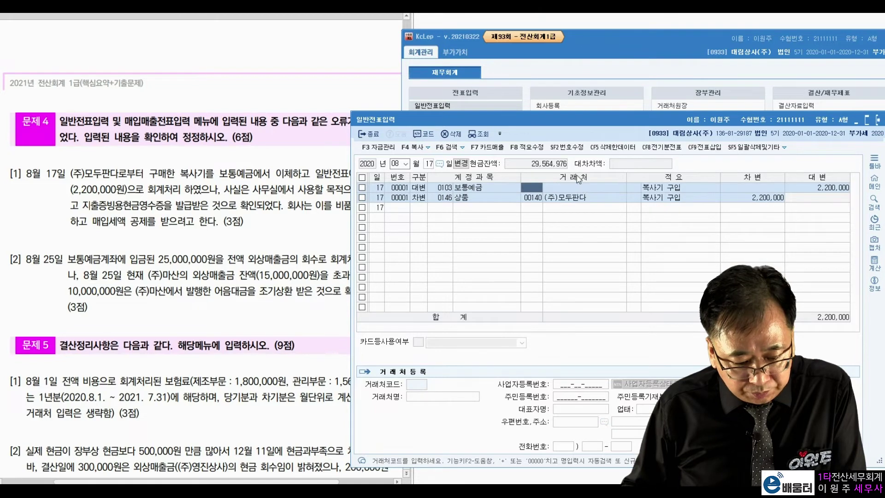
left_click(577, 176)
left_click(804, 198)
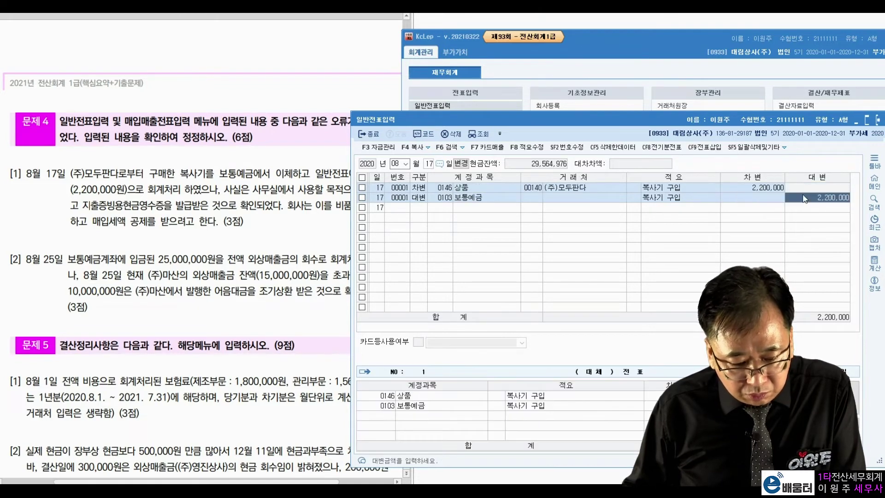
left_click(783, 190)
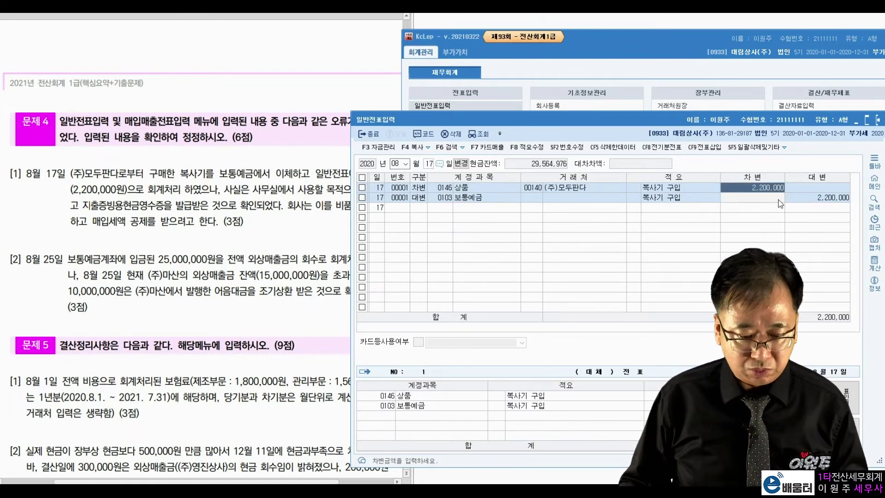
left_click(631, 66)
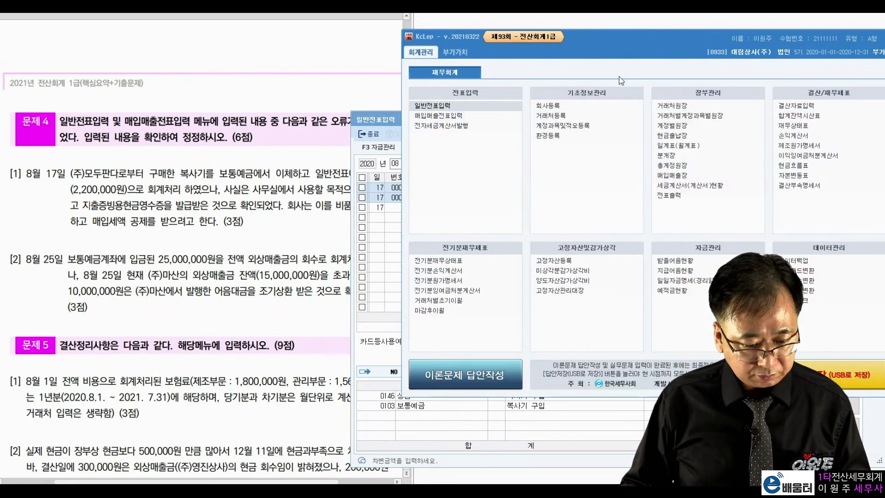
left_click(449, 116)
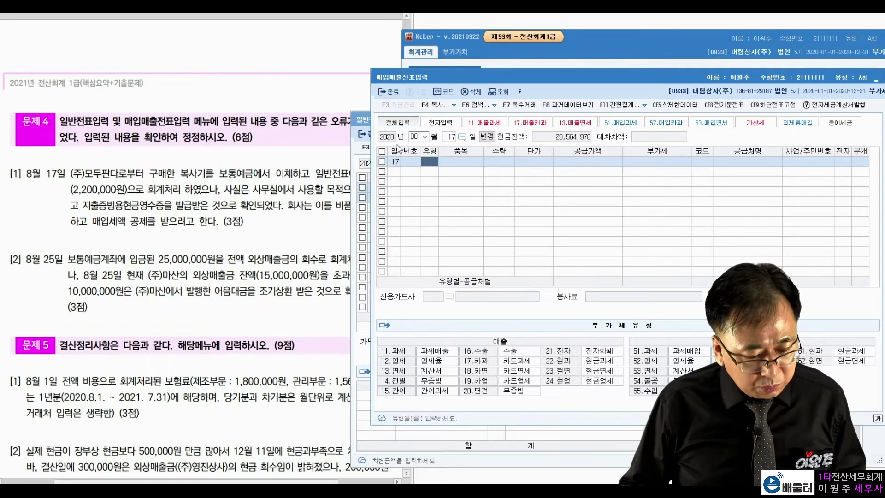
Enter a type 61 현과 purchase of 2,200,000 from supplier (주)모두판다, splitting out the VAT
left_click(327, 159)
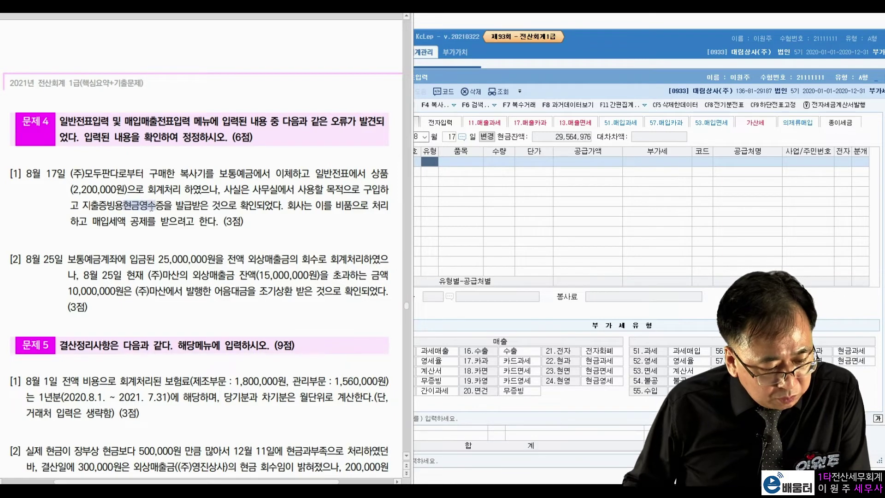
left_click(545, 195)
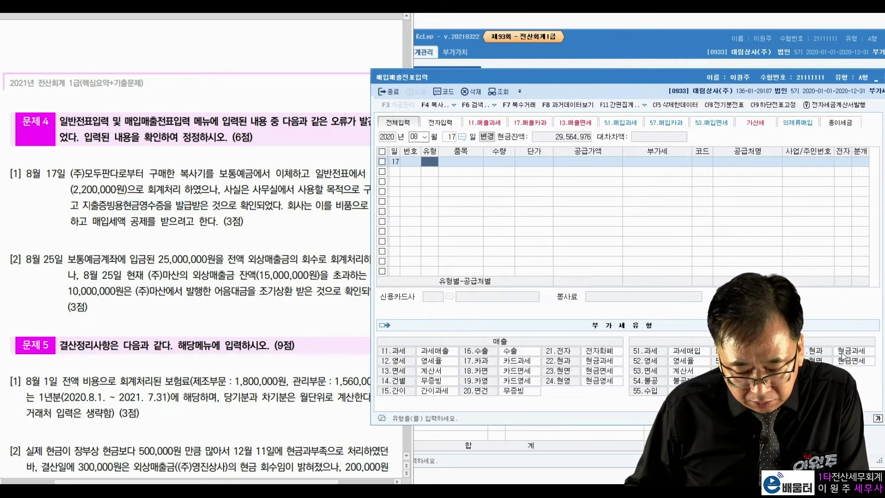
type("61")
key("Return")
key("Return")
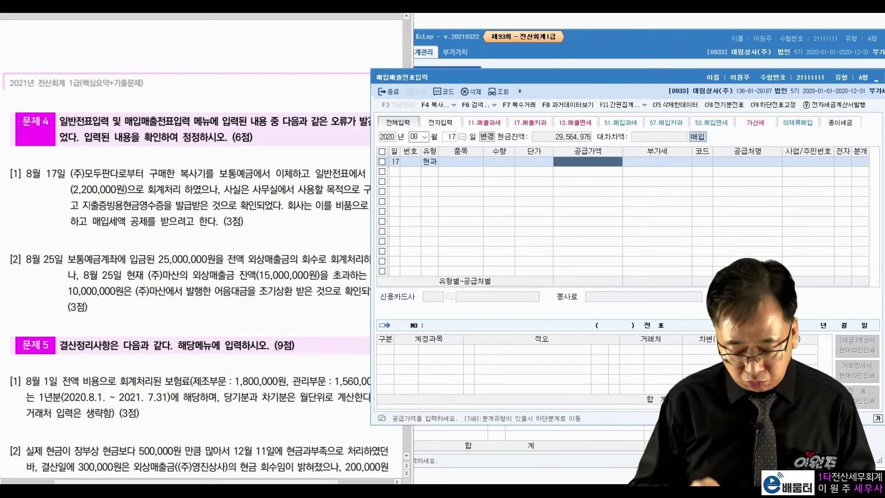
type("220000")
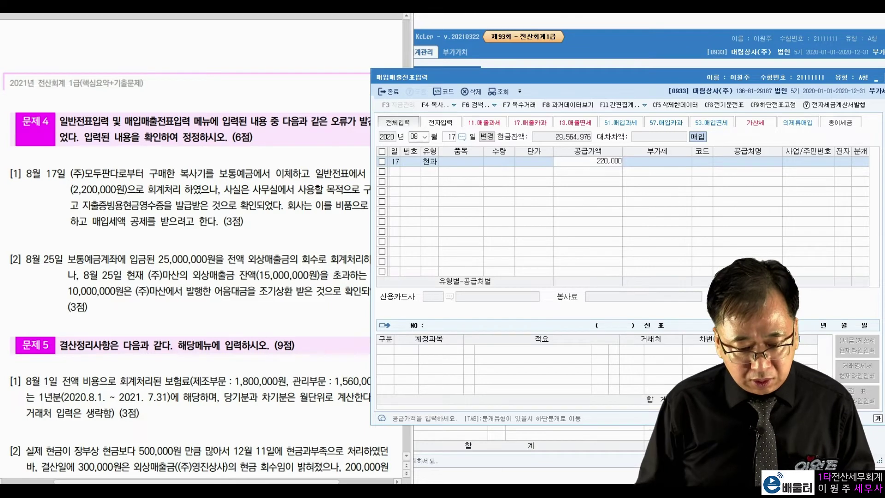
type("0")
key("Return")
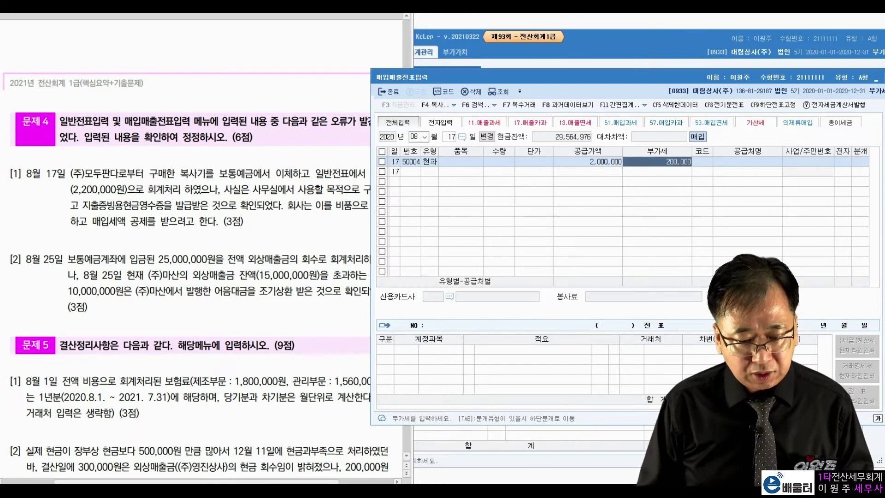
key("Return")
type("모")
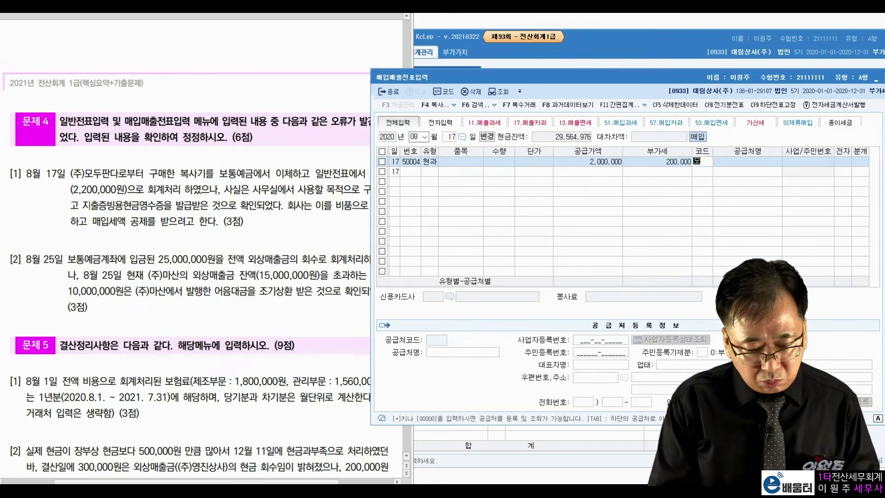
type("두")
key("Return")
key("Return")
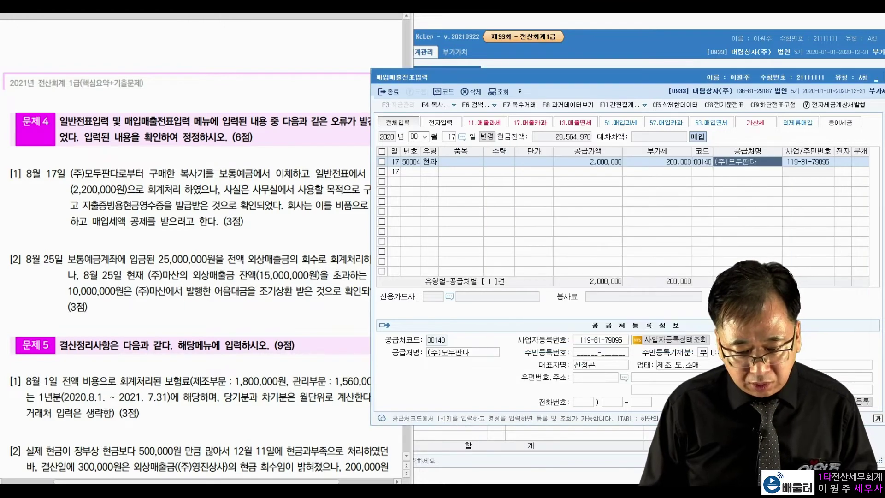
Journalize the purchase as 혼합, debiting 0212 비품 and crediting 보통예금
key("Return")
key("3")
key("Return")
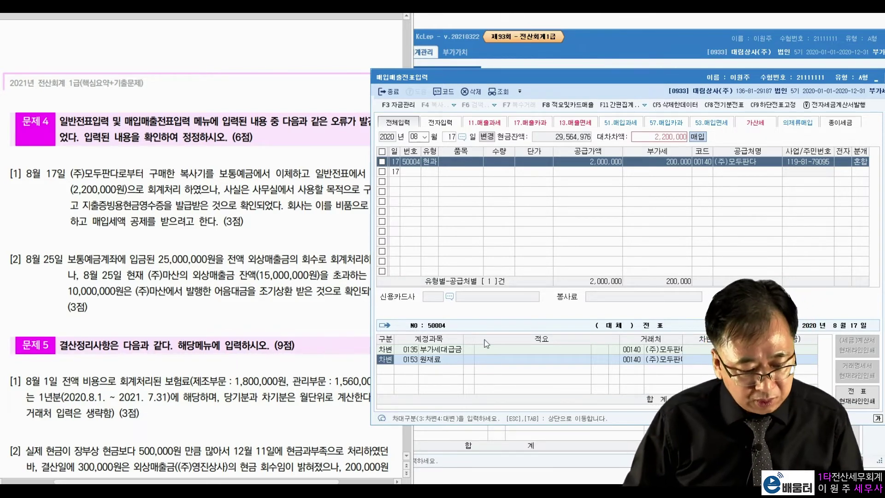
key("Return")
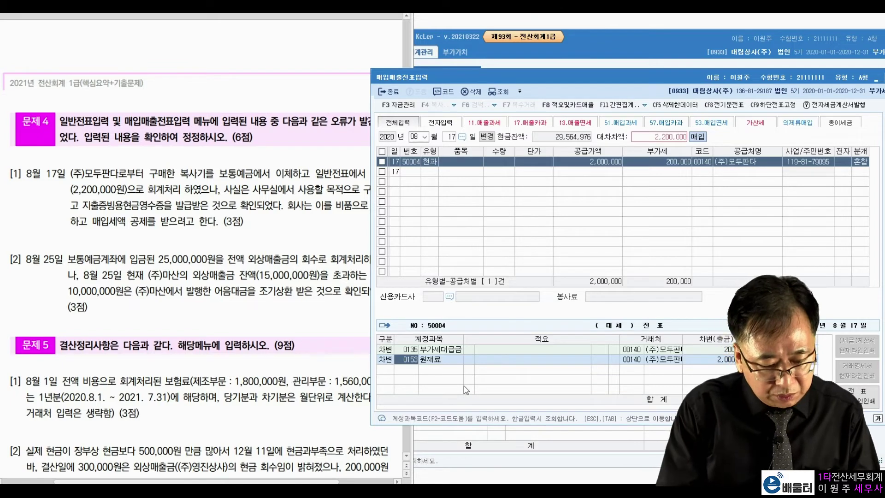
type("비품")
key("Return")
key("Return")
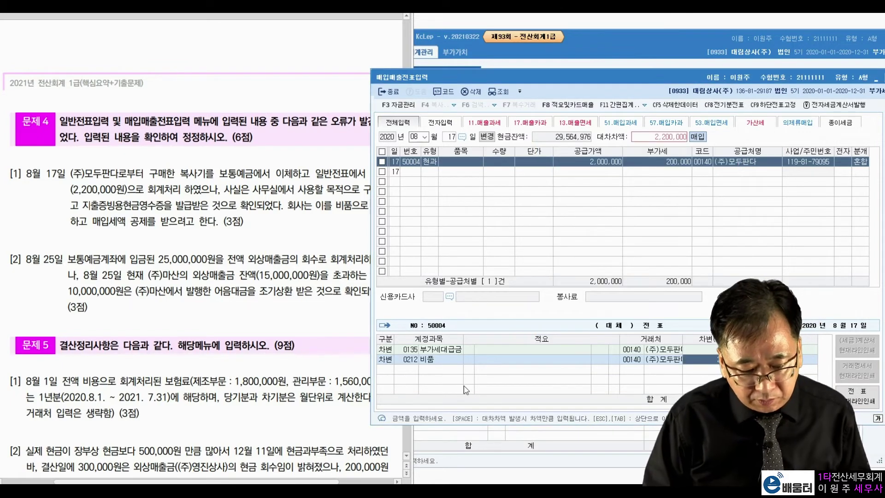
key("Return")
type("4")
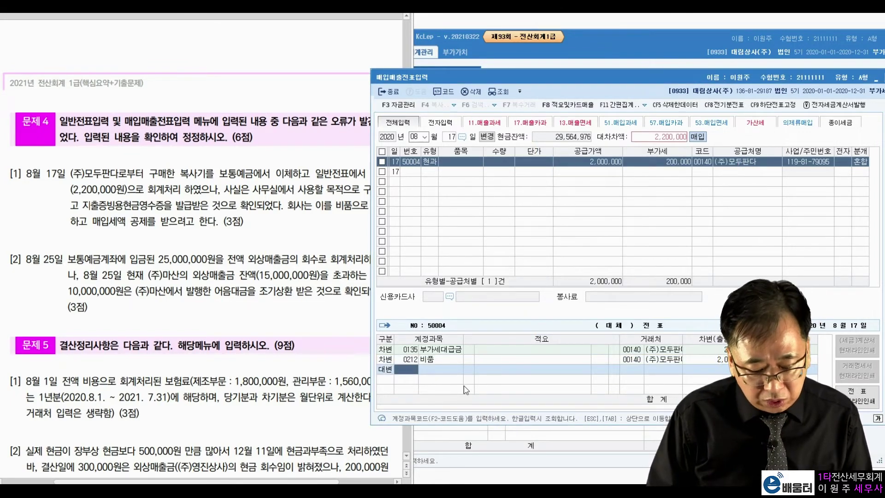
type("103")
key("Return")
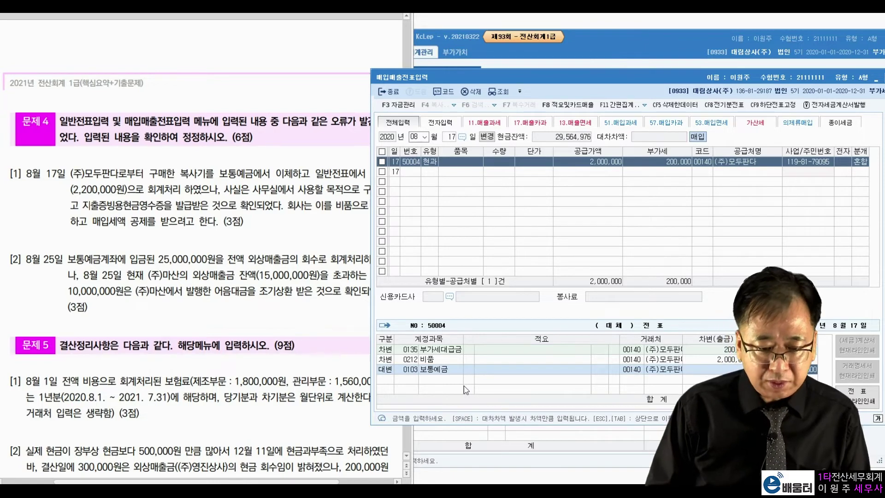
key("Return")
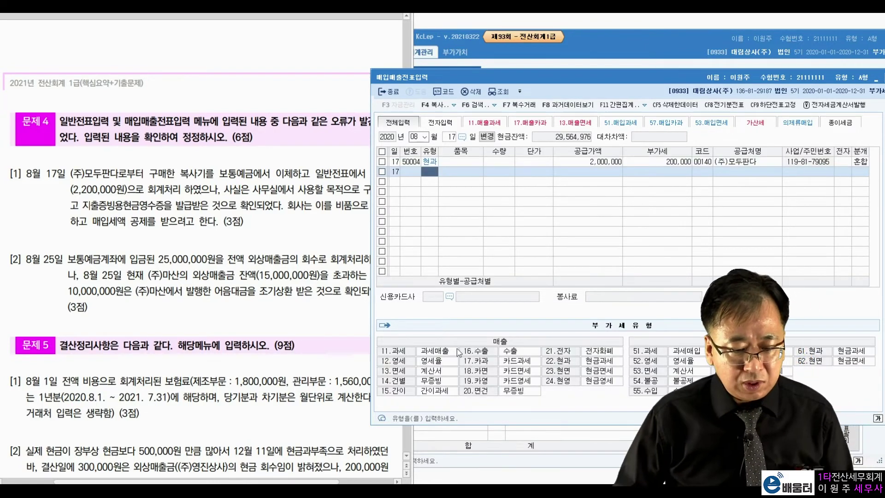
Delete the old 17 August 상품 entry from the general voucher entry
key("ctrl+Tab")
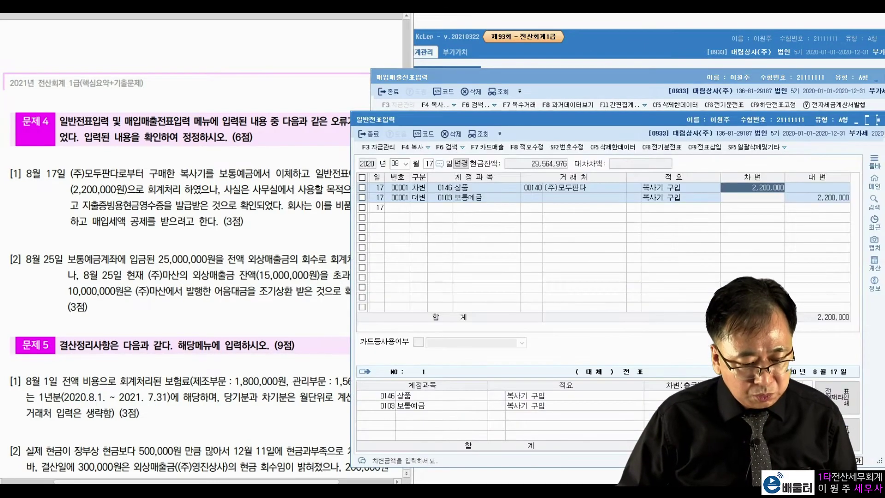
left_click(548, 189)
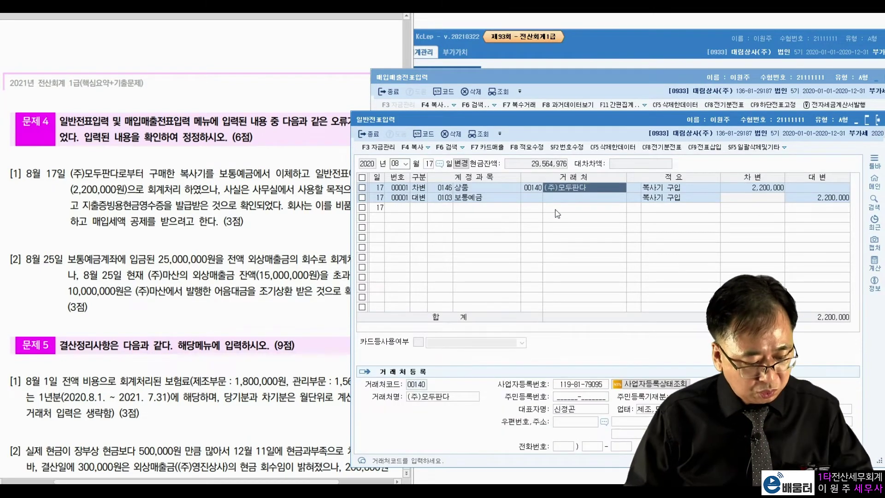
key("F5")
key("Return")
key("F5")
key("Return")
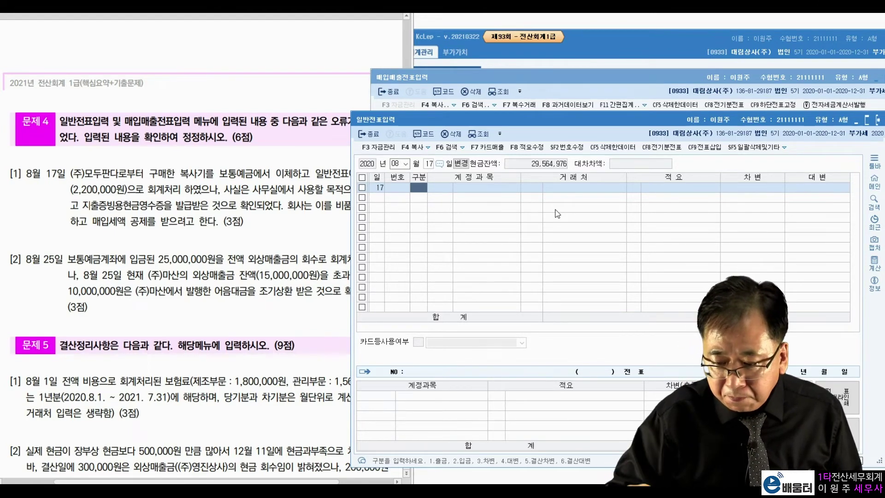
Reread question [2], highlighting 25,000,000, 15,000,000, 10,000,000 and 어음대금을
left_click(255, 252)
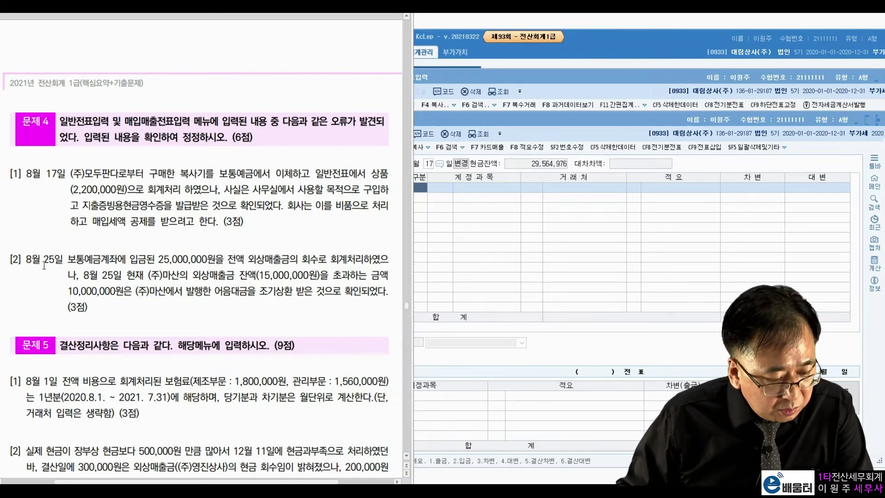
left_click_drag(159, 259, 215, 259)
left_click(275, 269)
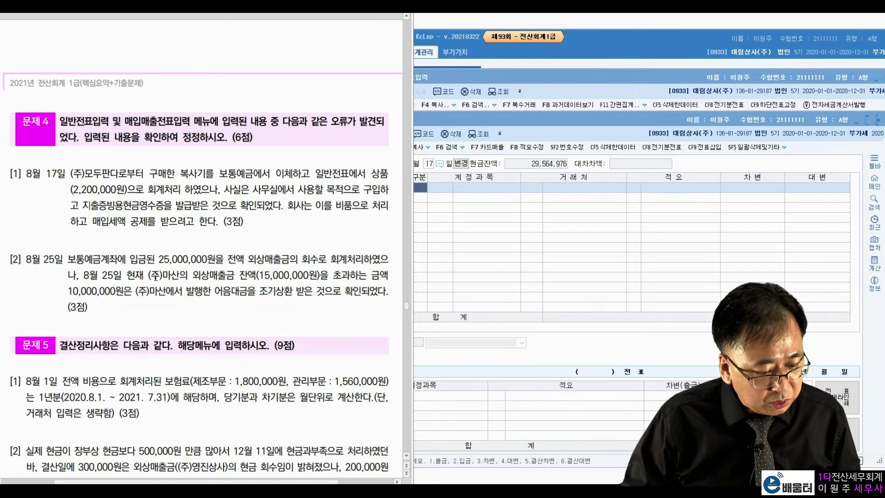
left_click_drag(193, 275, 317, 275)
left_click(348, 273)
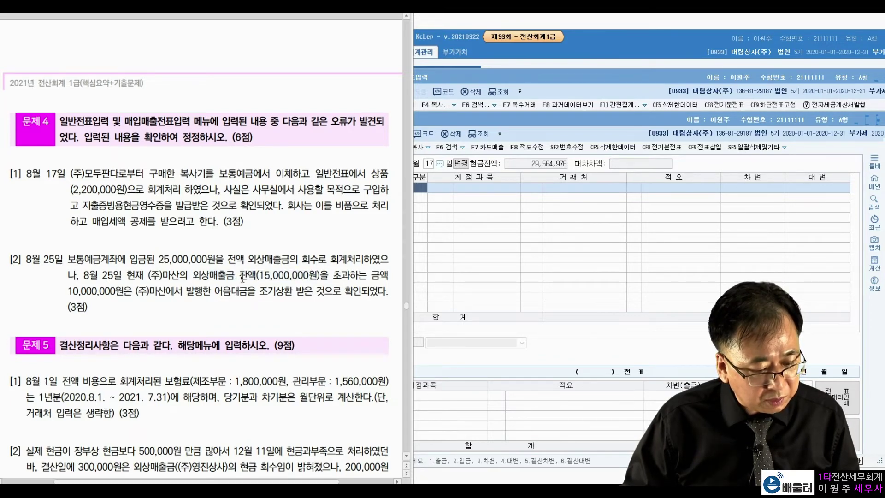
left_click_drag(80, 291, 123, 292)
left_click(166, 287)
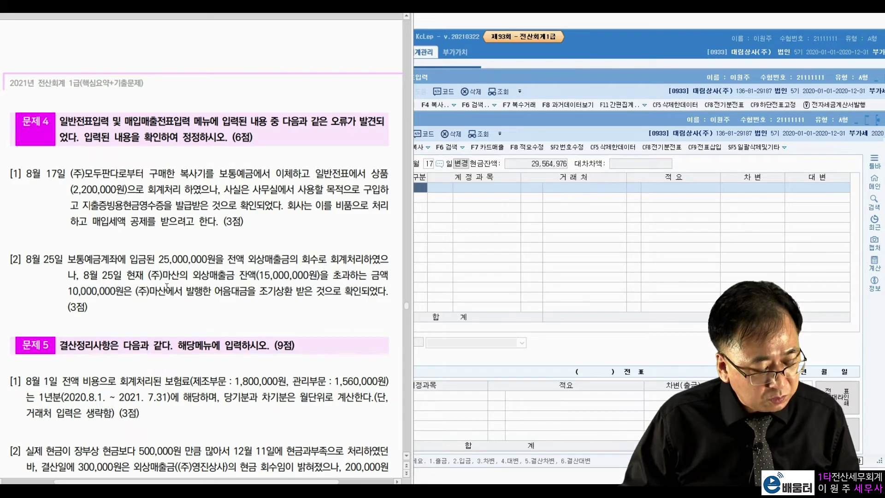
left_click_drag(211, 291, 257, 290)
left_click(257, 291)
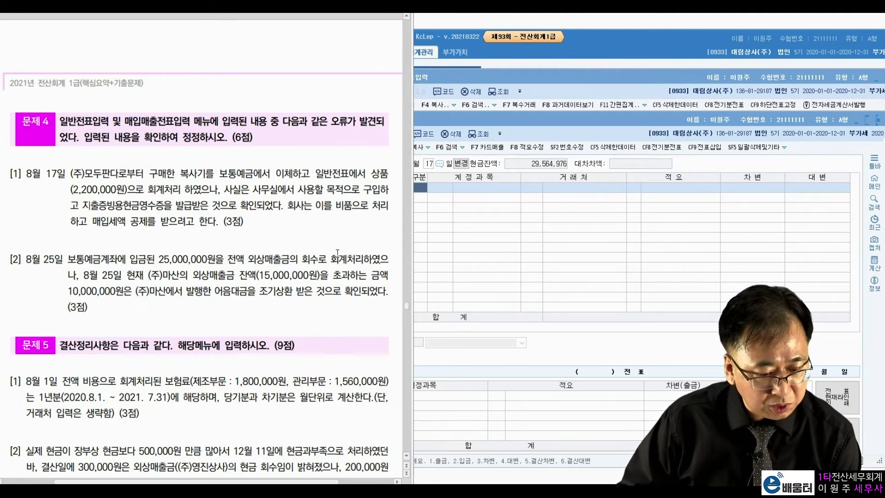
Load the 25 August general voucher and reduce the 외상매출금 credit to 15,000,000
left_click(559, 121)
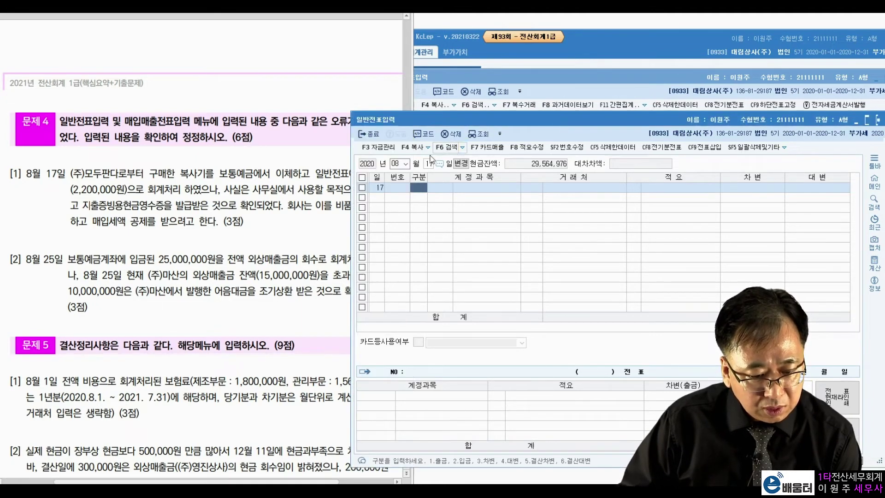
left_click(395, 163)
key("Return")
type("25")
key("Return")
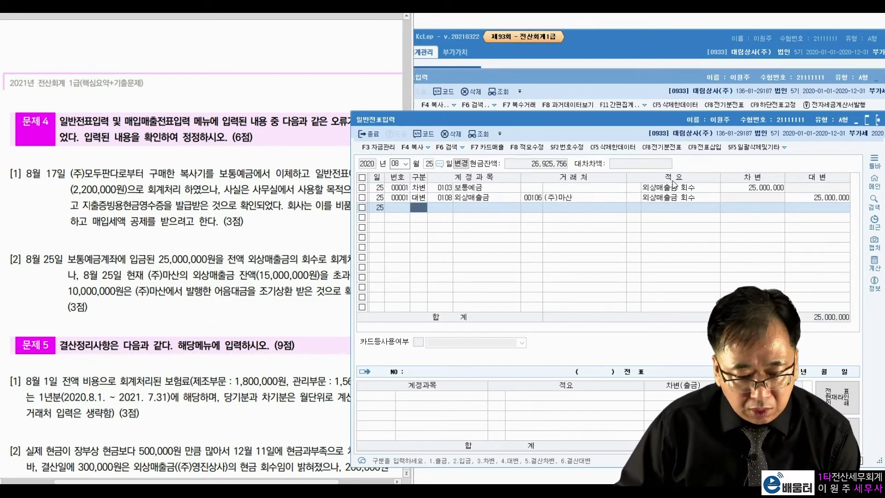
left_click(597, 199)
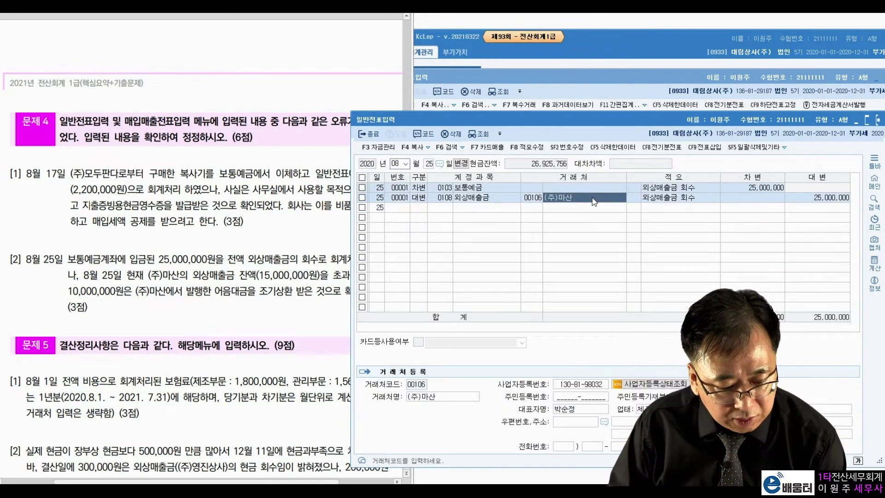
left_click(738, 188)
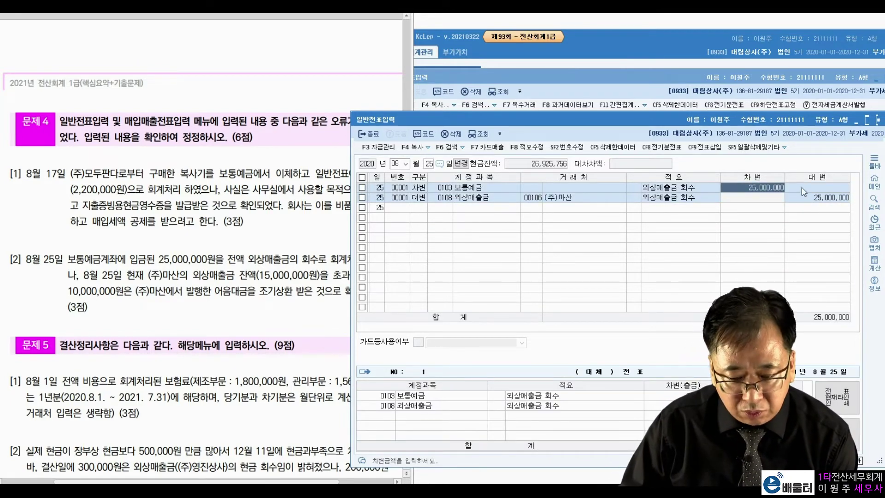
left_click(820, 200)
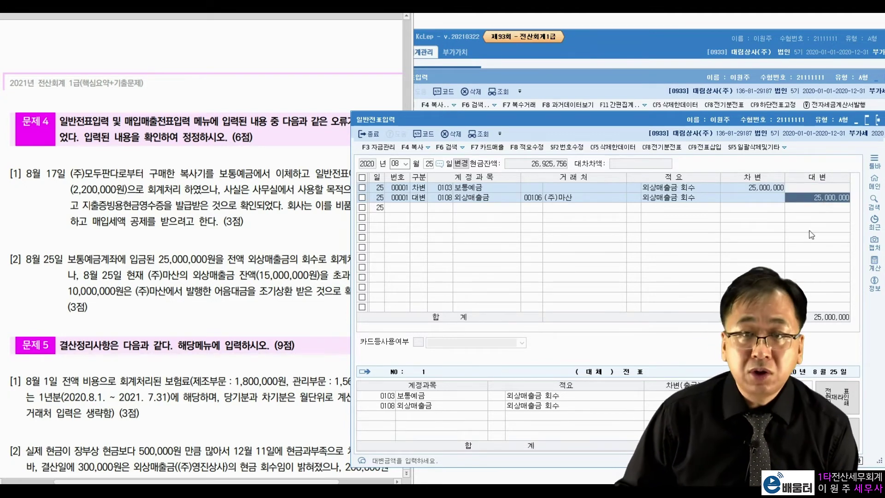
type("15000000")
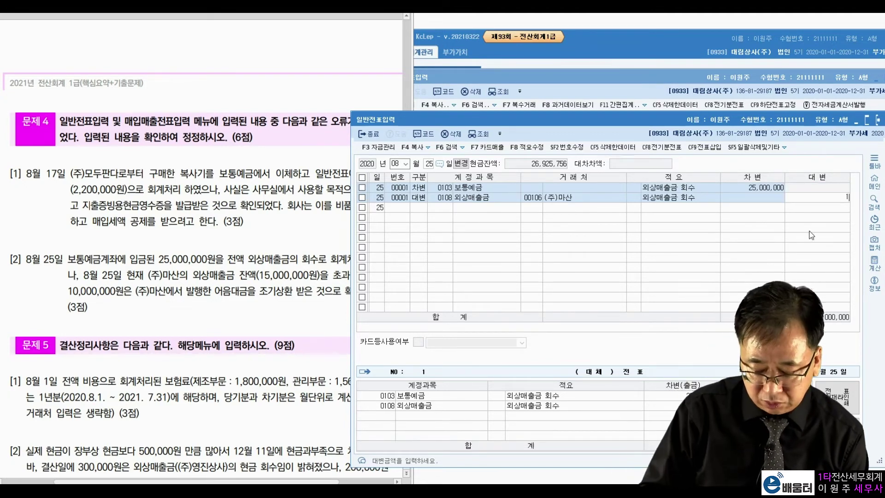
key("Return")
Add a 대변 line crediting 0110 받을어음 10,000,000 from customer 00106 (주)마산
type("4")
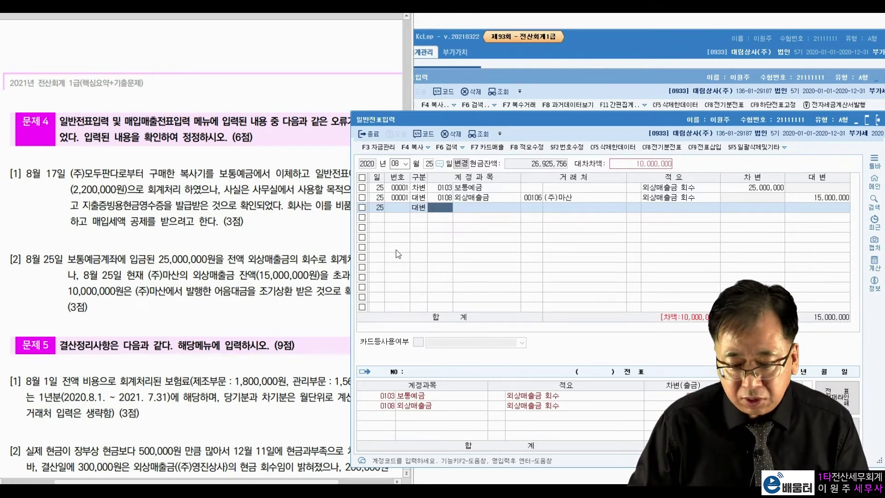
type("110")
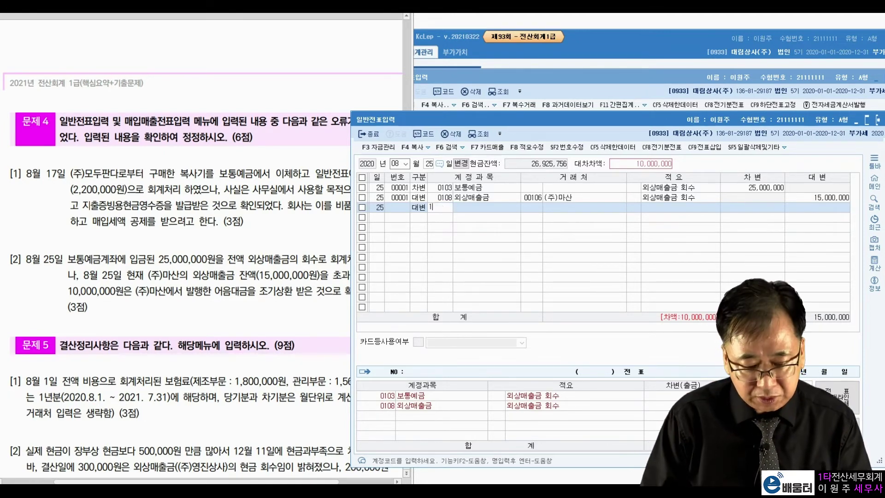
key("Return")
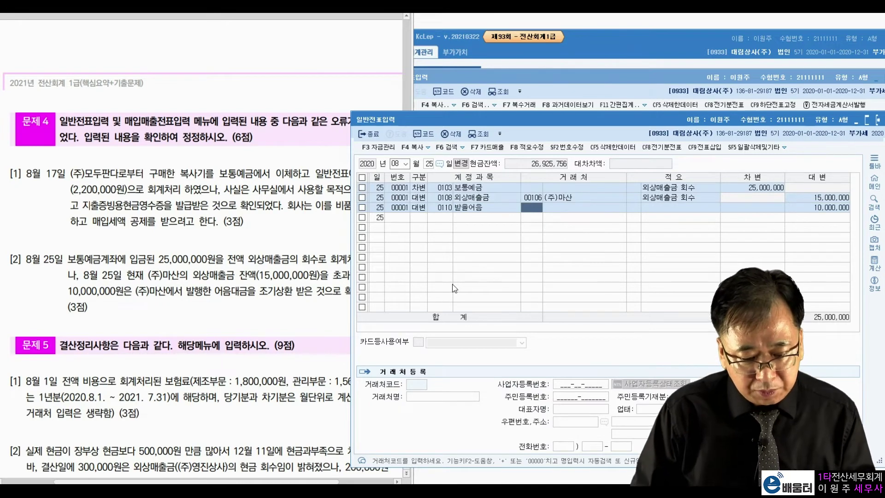
type("106")
key("Return")
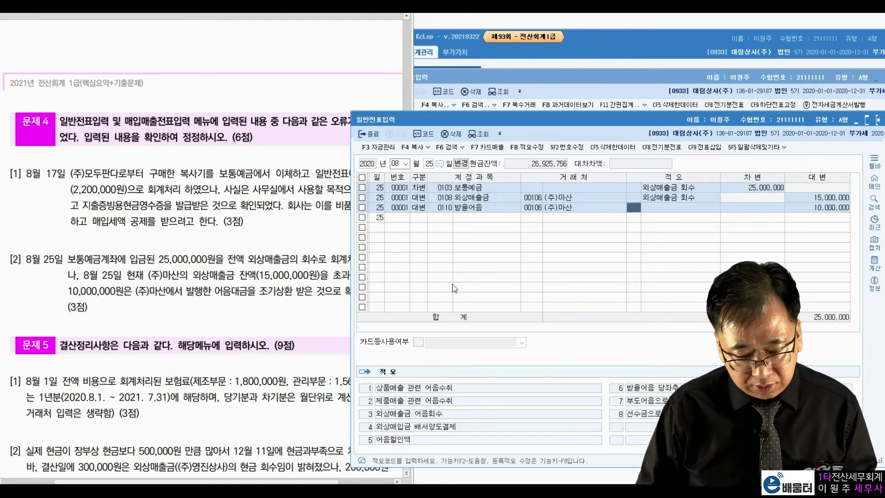
key("Return")
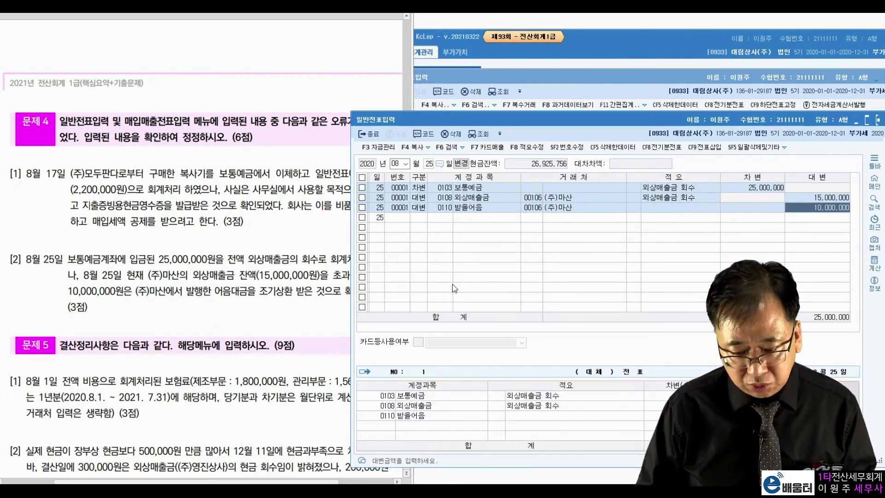
key("Return")
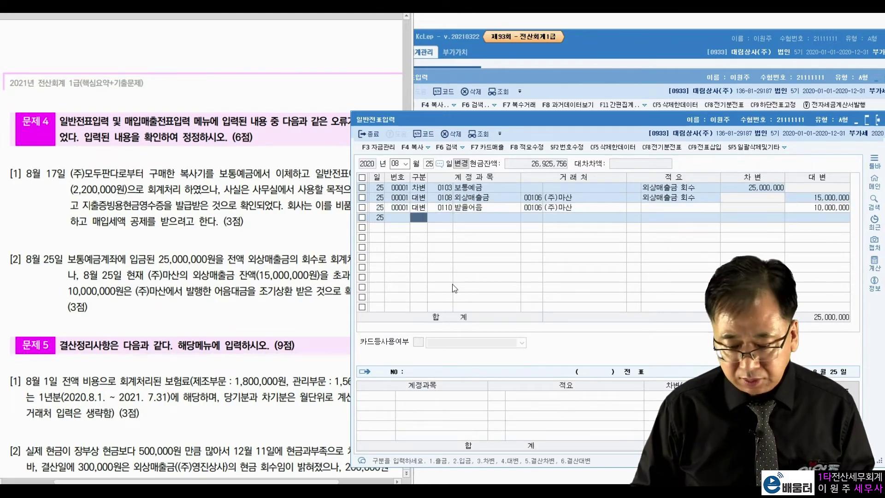
Show problem 5 on the sheet, close 매입매출전표입력, and date the general voucher 12월 31일
left_click(131, 338)
scroll(131, 338, "down", 10)
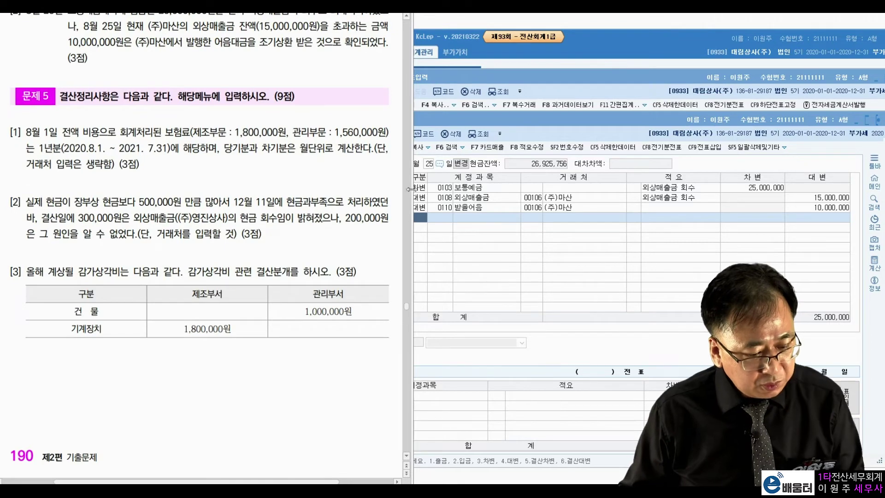
left_click(601, 72)
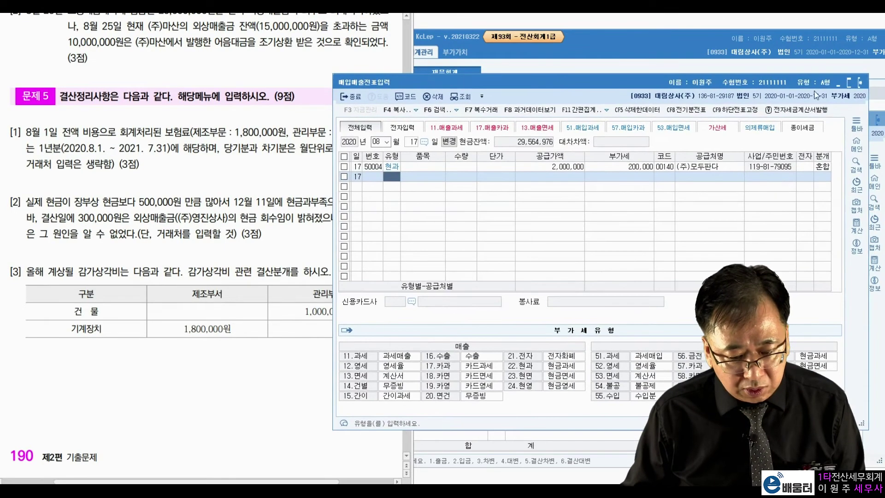
left_click(859, 82)
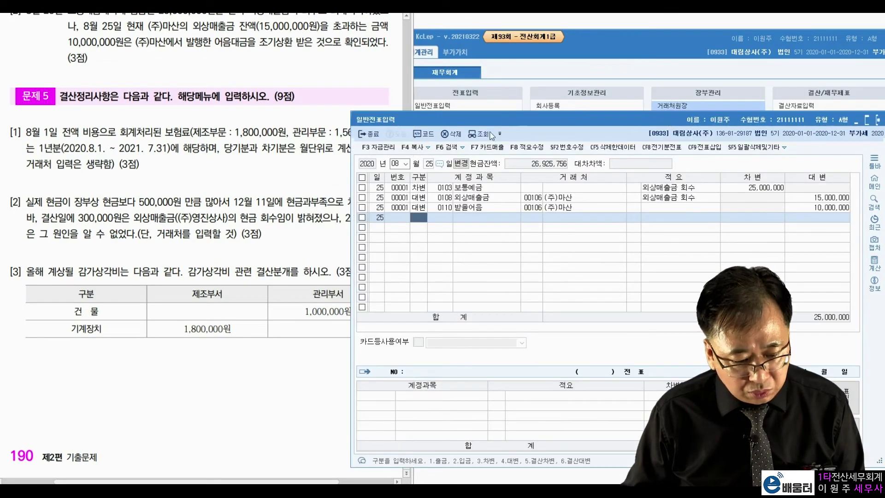
left_click(395, 164)
type("11231")
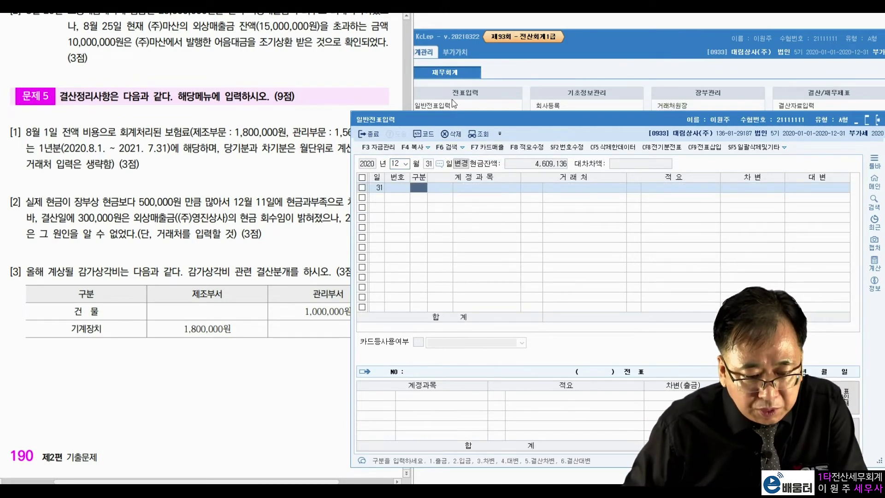
left_click_drag(450, 116, 485, 112)
left_click(308, 138)
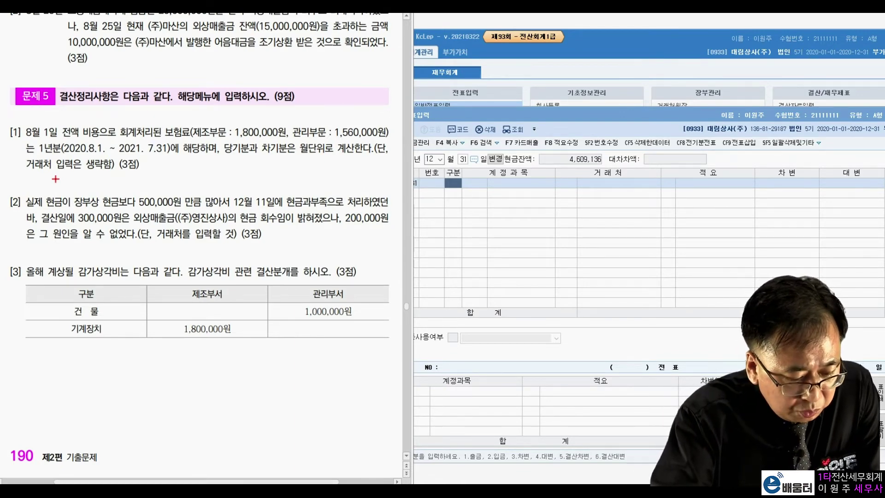
Circle 1년분 and 보험료 in problem [1] and sketch a first calculation, then wipe it
mouse_move(58, 138)
left_mouse_down()
mouse_move(58, 156)
mouse_move(154, 156)
left_mouse_up()
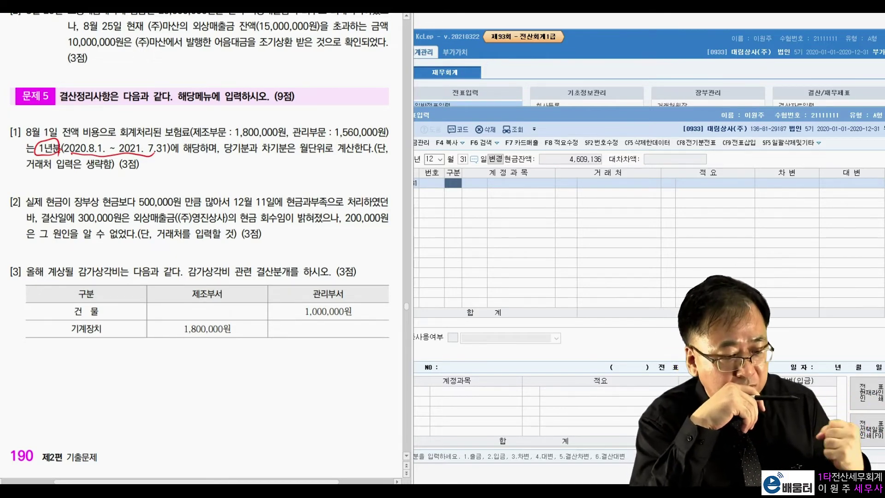
mouse_move(185, 140)
left_mouse_down()
mouse_move(174, 118)
mouse_move(188, 137)
left_mouse_up()
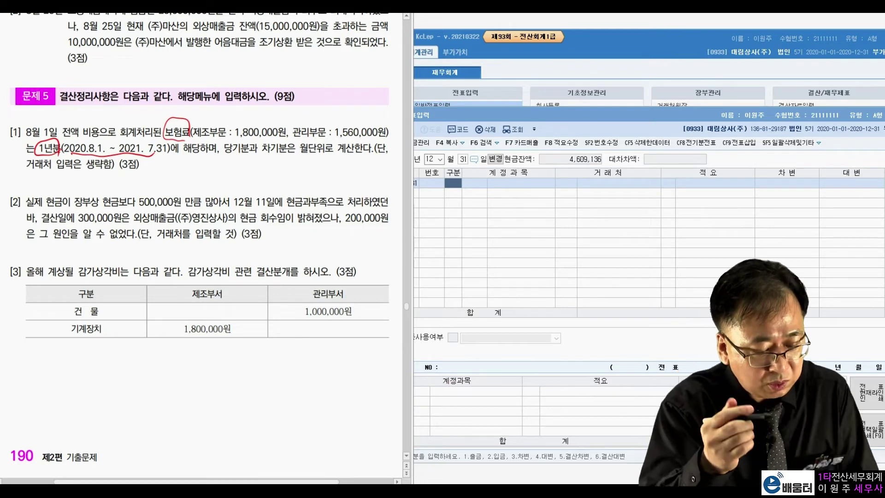
mouse_move(177, 174)
left_mouse_down()
mouse_move(190, 187)
mouse_move(245, 179)
mouse_move(255, 168)
mouse_move(259, 182)
mouse_move(285, 164)
mouse_move(241, 188)
left_mouse_up()
left_click(218, 187)
left_click_drag(300, 166, 311, 160)
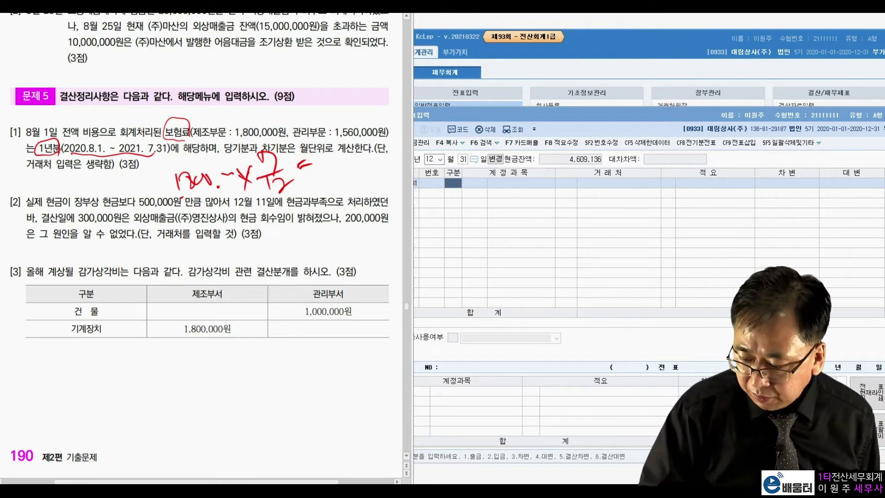
left_click_drag(314, 164, 326, 162)
mouse_move(319, 149)
left_mouse_down()
mouse_move(319, 169)
mouse_move(330, 174)
mouse_move(344, 142)
mouse_move(342, 159)
mouse_move(381, 139)
left_mouse_up()
left_click(351, 160)
left_click(321, 172)
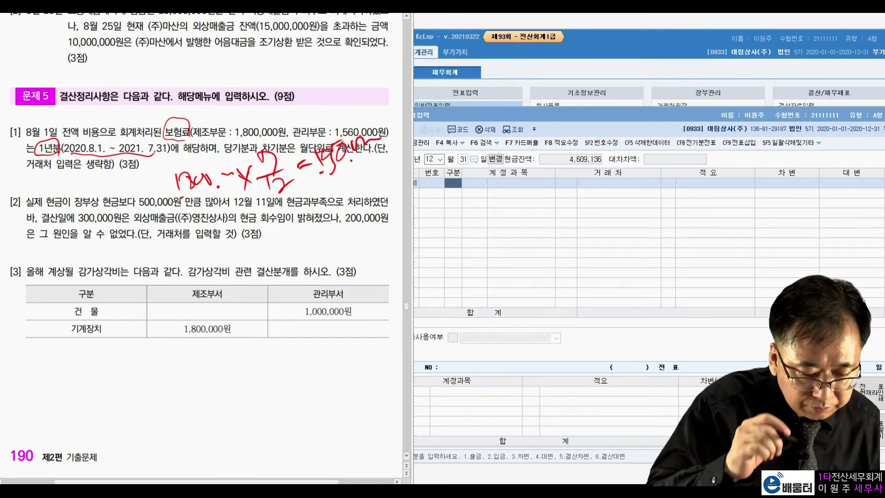
key("Escape")
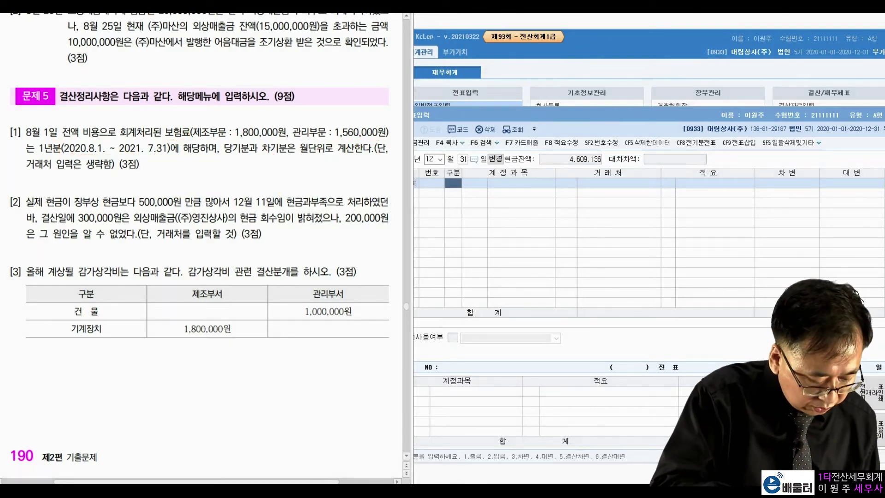
Handwrite the manufacturing premium working 1,800,000×7/12=1,050,000
mouse_move(167, 154)
left_mouse_down()
mouse_move(167, 176)
mouse_move(194, 161)
mouse_move(252, 166)
left_mouse_up()
left_click(177, 179)
mouse_move(252, 152)
left_mouse_down()
mouse_move(236, 165)
mouse_move(264, 174)
left_mouse_up()
mouse_move(268, 166)
left_mouse_down()
mouse_move(282, 178)
mouse_move(281, 159)
left_mouse_up()
left_click_drag(267, 140, 270, 159)
left_click_drag(285, 158, 308, 165)
mouse_move(316, 155)
left_mouse_down()
mouse_move(355, 162)
mouse_move(397, 148)
left_mouse_up()
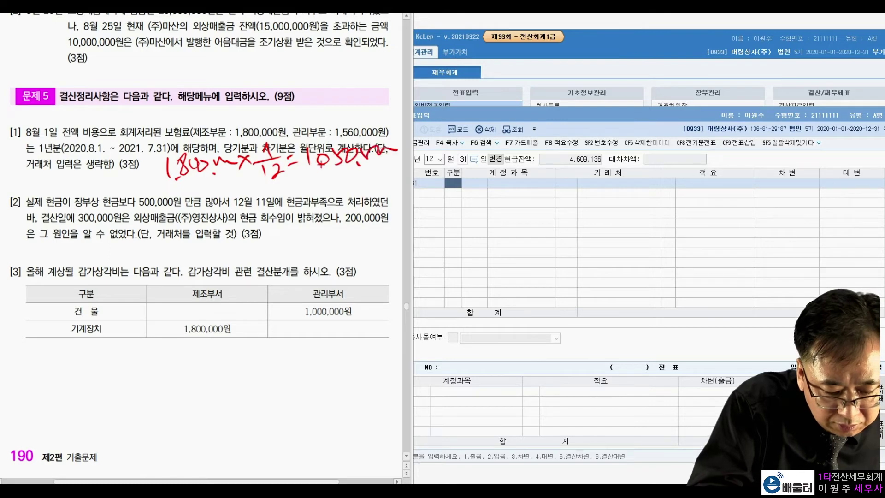
left_click(319, 168)
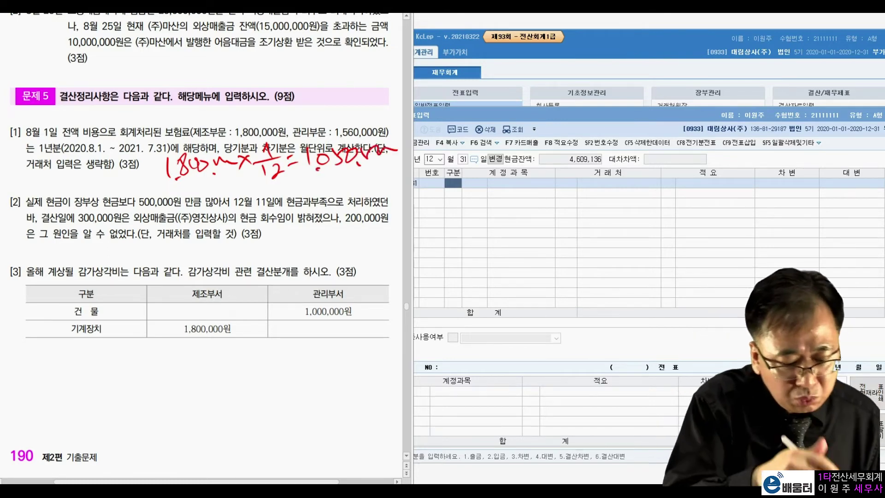
Handwrite the admin premium working 1,560,000×7/12=910,000, then clear the annotations
left_click_drag(169, 195, 166, 215)
mouse_move(185, 189)
left_mouse_down()
mouse_move(177, 195)
mouse_move(207, 208)
left_mouse_up()
mouse_move(212, 198)
left_mouse_down()
mouse_move(229, 192)
mouse_move(236, 202)
mouse_move(270, 189)
mouse_move(255, 203)
mouse_move(285, 211)
left_mouse_up()
mouse_move(289, 196)
left_mouse_down()
mouse_move(306, 204)
mouse_move(295, 187)
left_mouse_up()
left_click_drag(285, 172, 295, 190)
mouse_move(306, 183)
left_mouse_down()
mouse_move(322, 177)
mouse_move(324, 186)
left_mouse_up()
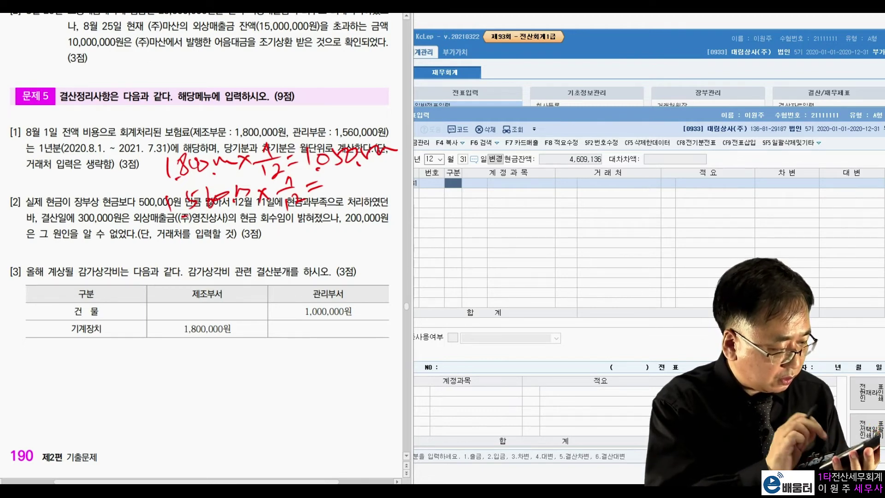
mouse_move(340, 175)
left_mouse_down()
mouse_move(333, 196)
mouse_move(344, 195)
left_mouse_up()
mouse_move(355, 176)
left_mouse_down()
mouse_move(357, 189)
mouse_move(356, 179)
left_mouse_up()
left_click(372, 189)
mouse_move(375, 170)
left_mouse_down()
mouse_move(377, 181)
mouse_move(395, 168)
left_mouse_up()
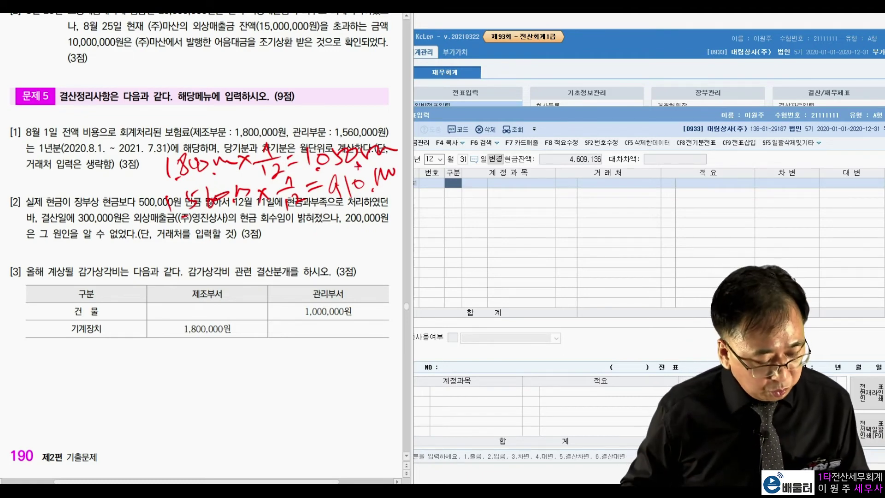
key("Escape")
Debit 선급비용 1,960,000 on the December 31 voucher
left_click(451, 186)
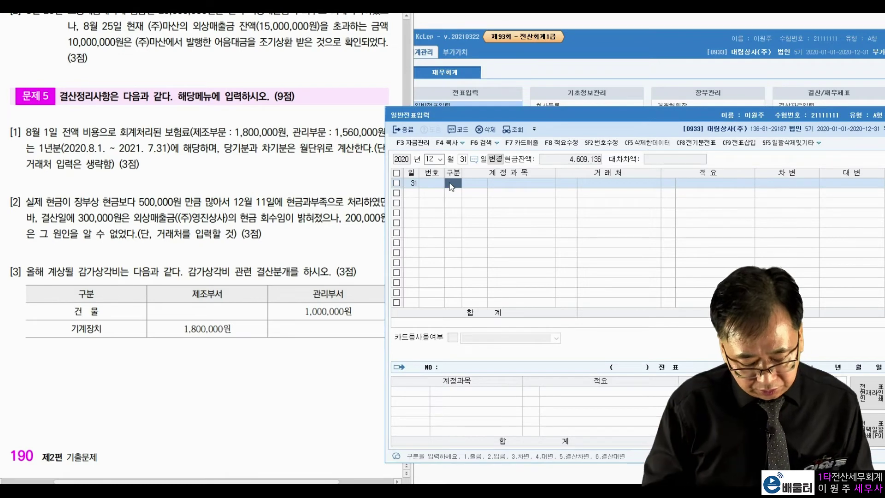
type("3")
key("Return")
type("선급")
key("Return")
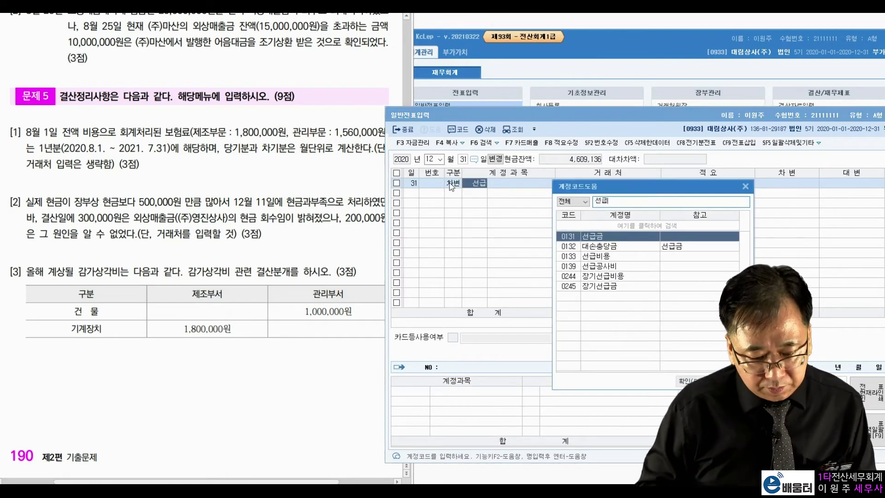
key("Down")
key("Down")
key("Return")
key("Return")
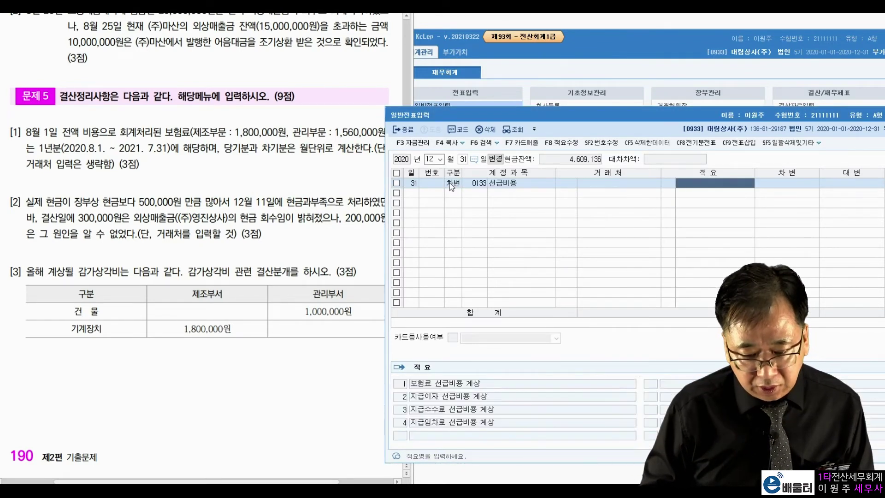
key("Return")
type("1,960,000")
key("Return")
type("4")
key("Return")
Credit 0521 보험료 1,050,000 and start a second credit line to 0821 보험료
type("보험료")
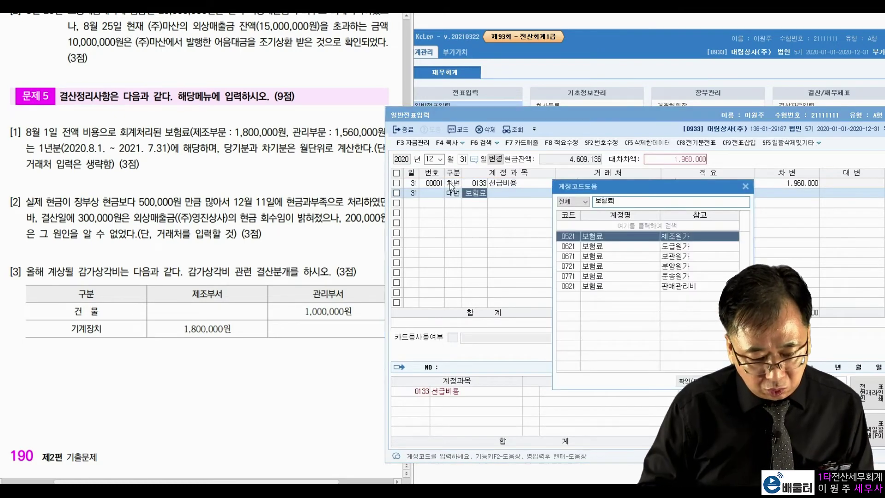
key("Return")
key("Return")
key("Return")
key("Return")
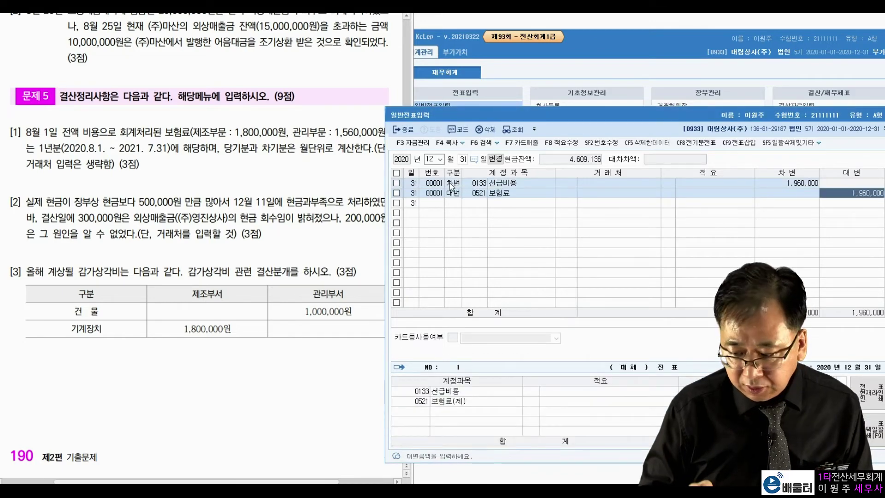
type("1050000")
key("Return")
type("4")
key("Return")
type("보험료")
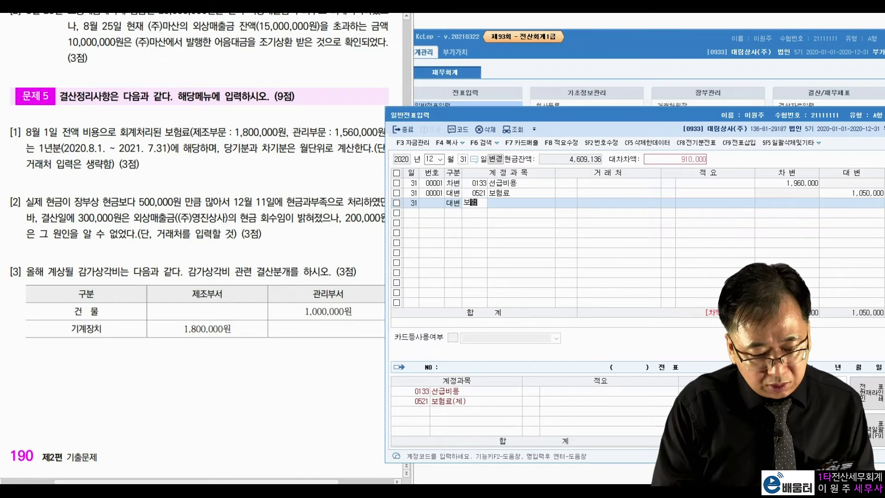
key("Return")
key("Down")
key("Down")
key("Down")
key("Down")
key("Down")
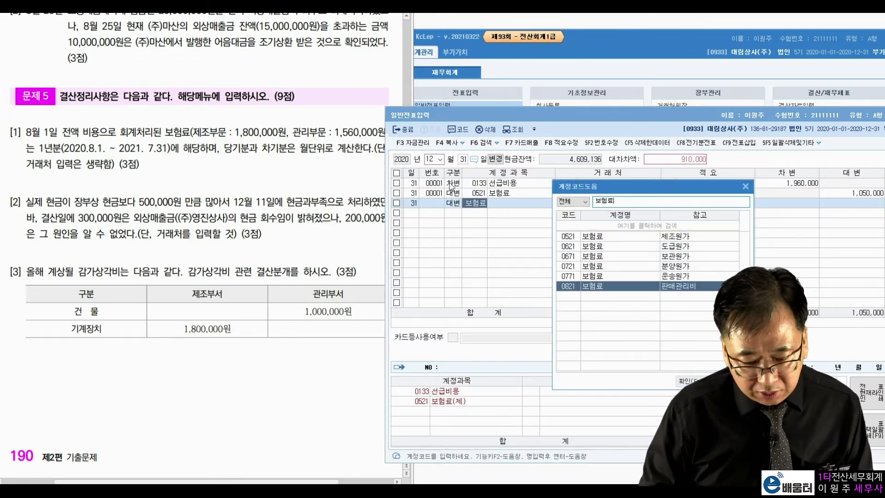
key("Return")
key("Return")
key("Return")
key("Return")
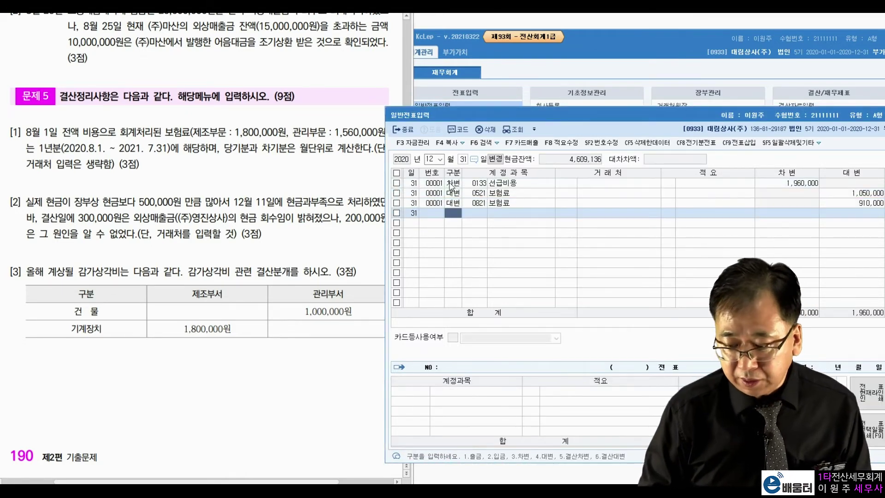
Reread question [2], highlighting the 500,000원 shortage, 12월 11일, 300,000원 collection and unexplained-cause wording
left_click(121, 195)
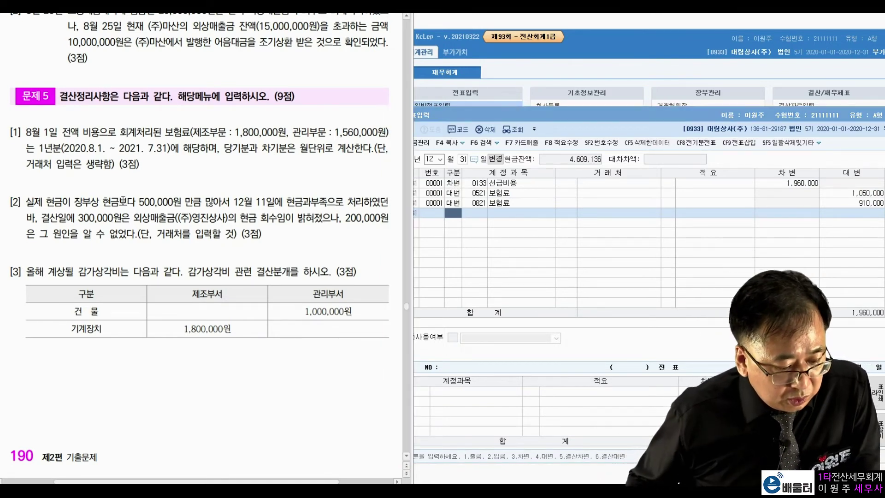
left_click_drag(142, 202, 206, 201)
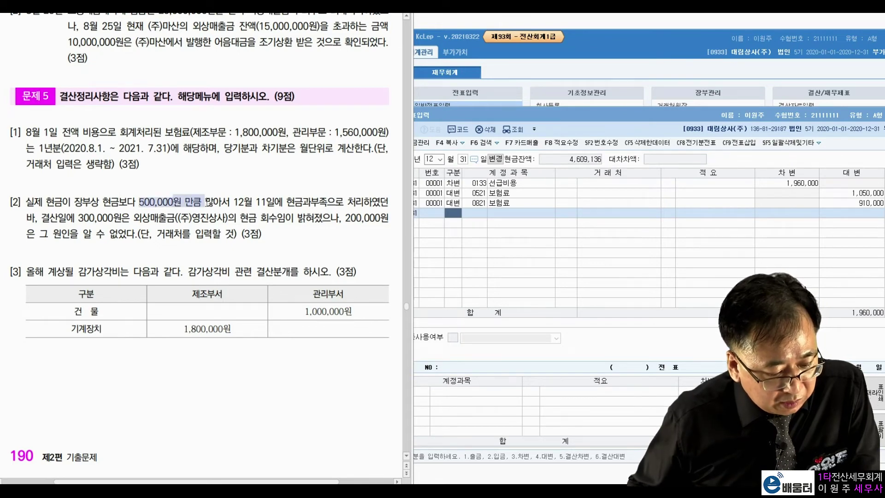
left_click(233, 195)
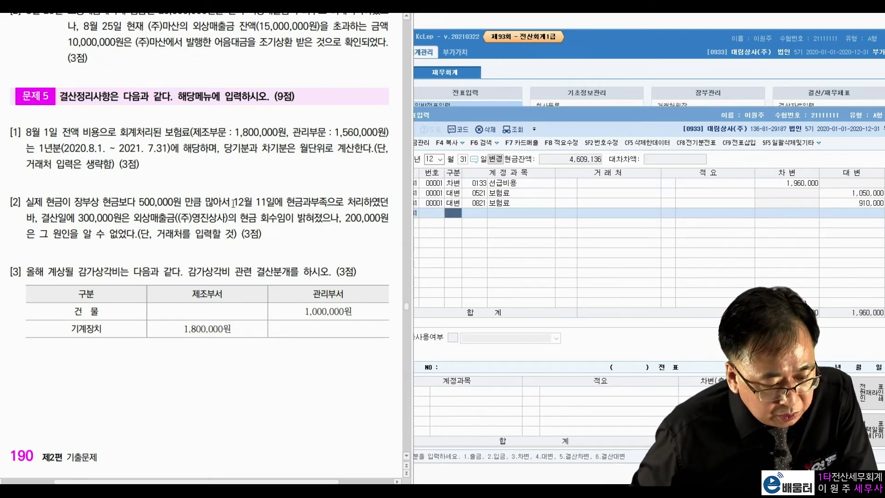
left_click_drag(235, 202, 355, 203)
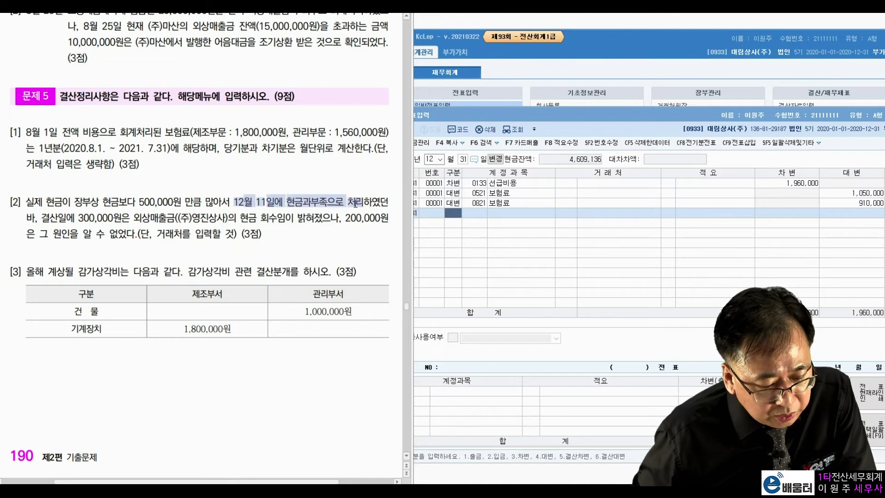
left_click(312, 198)
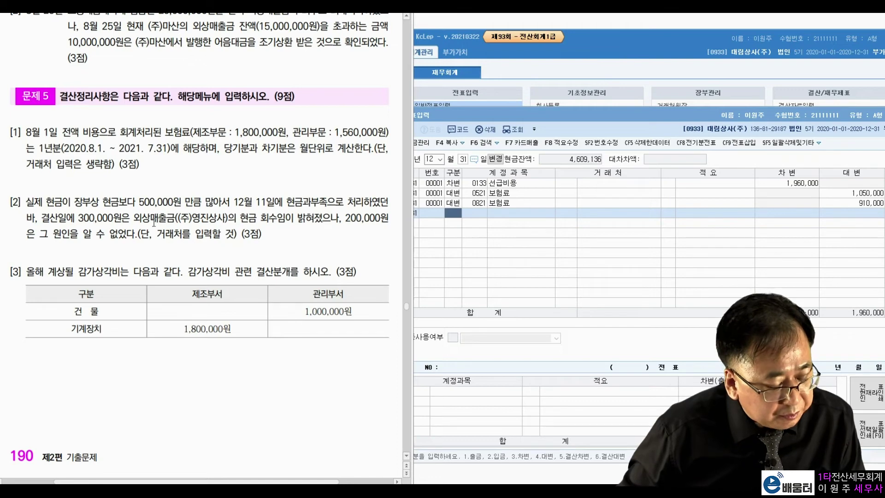
left_click_drag(77, 220, 279, 215)
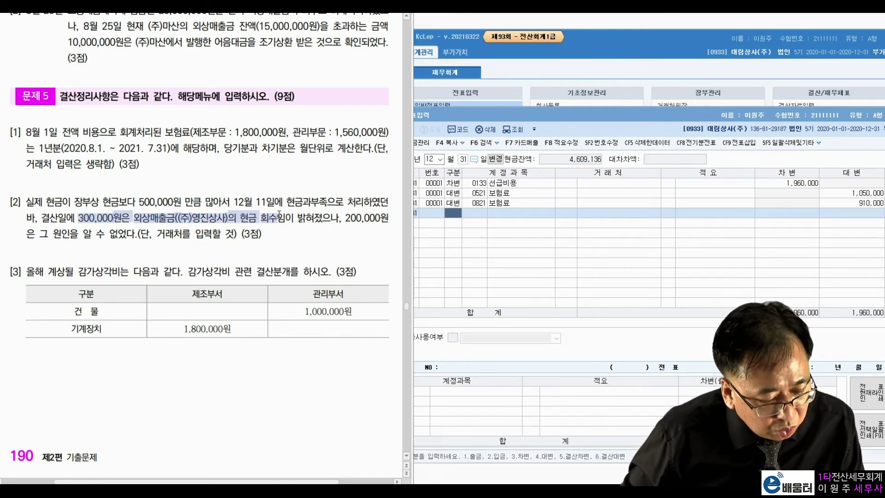
left_click(184, 226)
left_click_drag(68, 232, 151, 233)
left_click(199, 232)
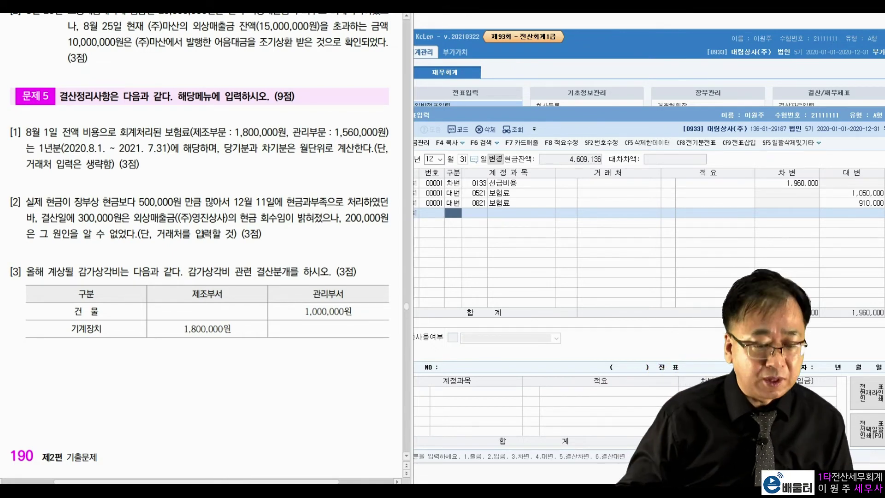
Debit 0141 현금과부족 500,000 on a new December 31 voucher
left_click(458, 221)
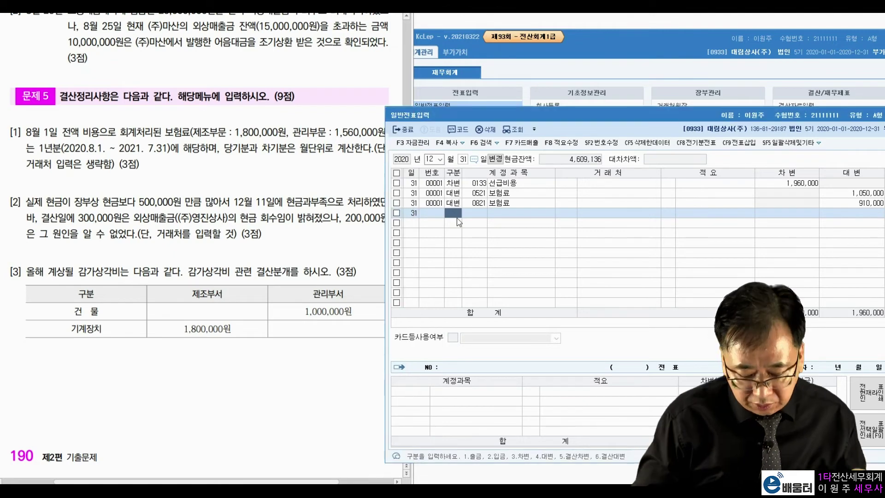
type("3")
key("Return")
type("현금과")
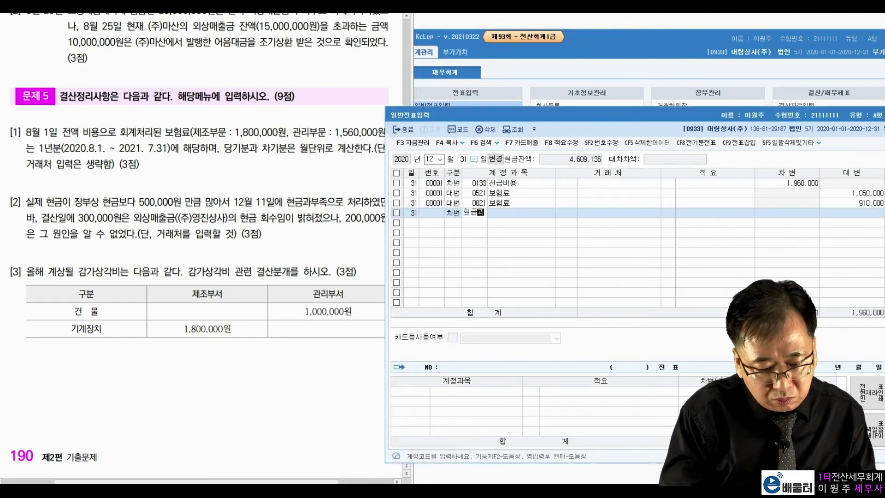
key("Return")
key("Return")
key("Return")
key("Return")
type("500,000")
key("Return")
type("4")
Credit 0108 외상매출금 300,000 for (주)영진상사 and 잡이익 200,000
key("Return")
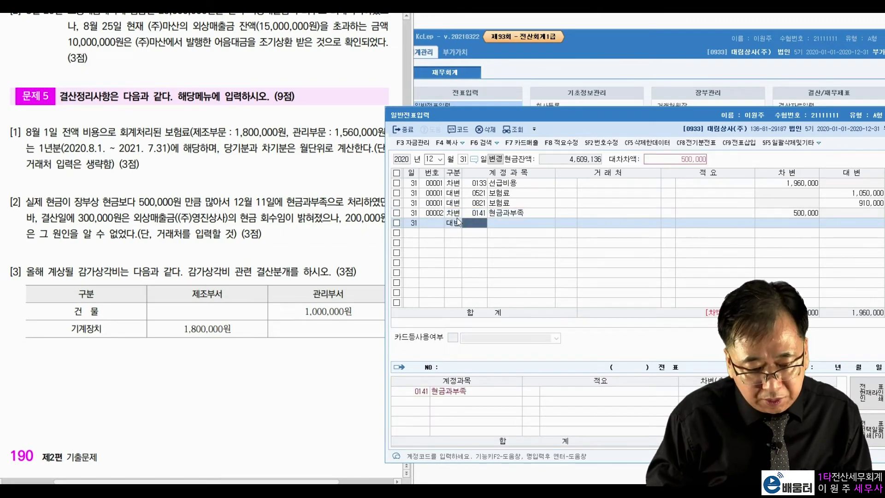
type("108")
key("Return")
type("영진")
key("Return")
key("Return")
key("Return")
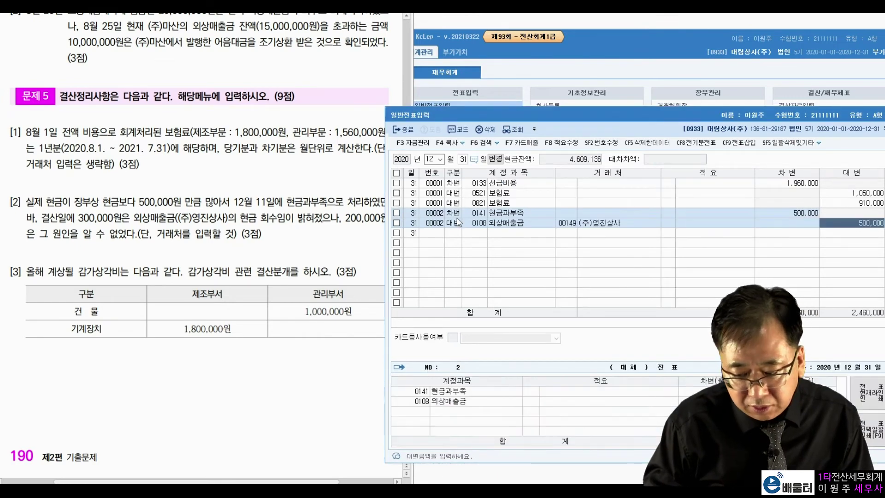
type("300000")
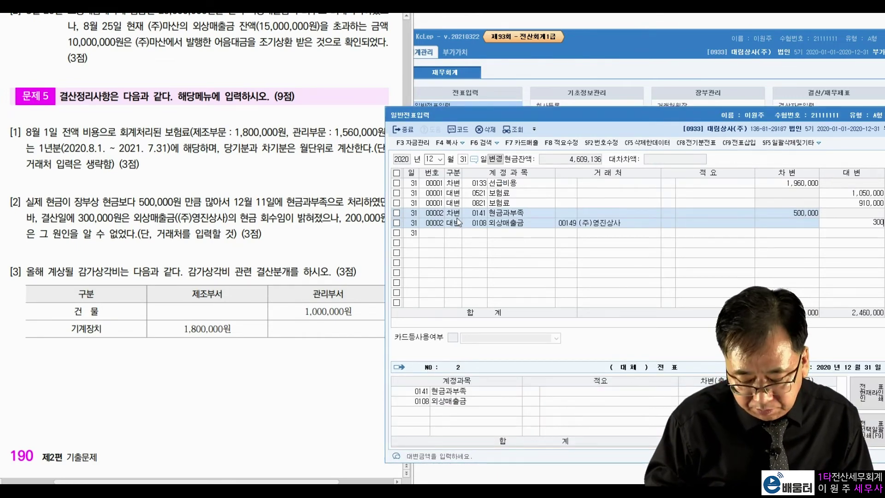
key("Return")
type("잡이익")
key("Return")
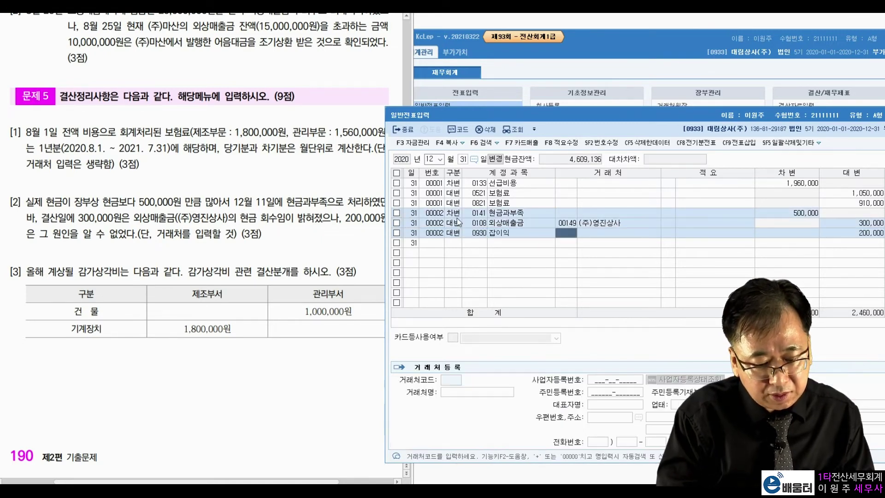
key("Return")
key("Return")
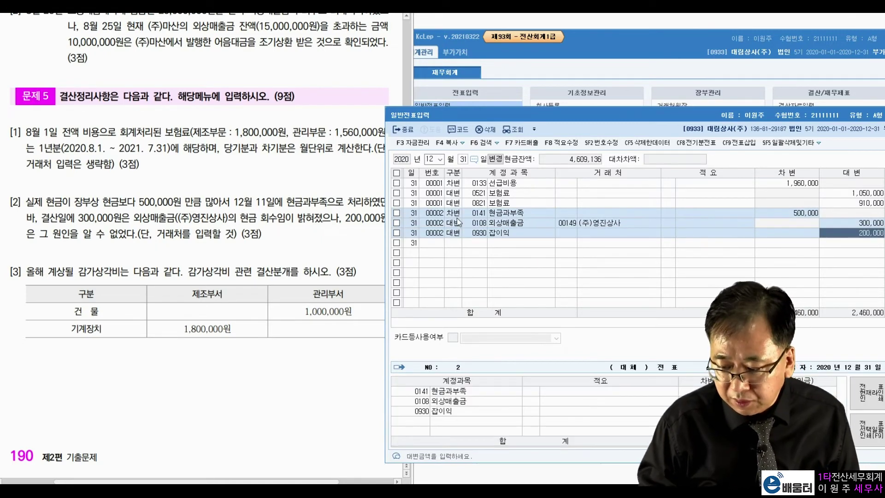
key("Return")
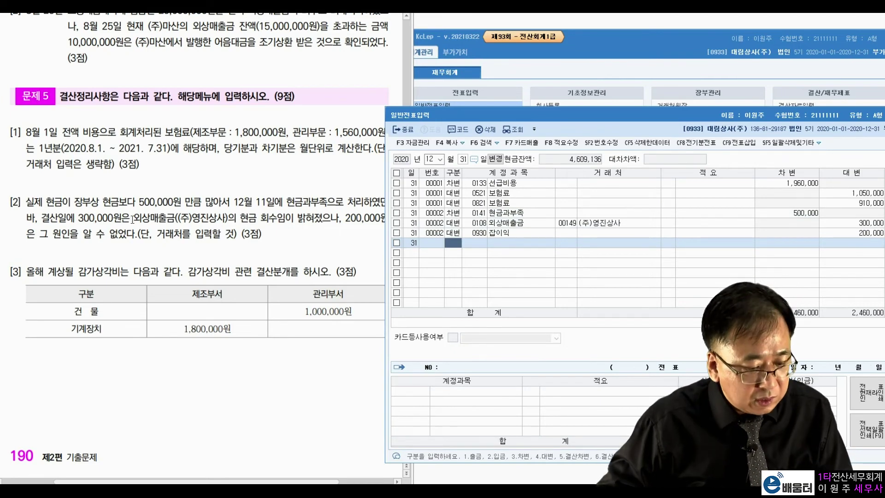
left_click(91, 260)
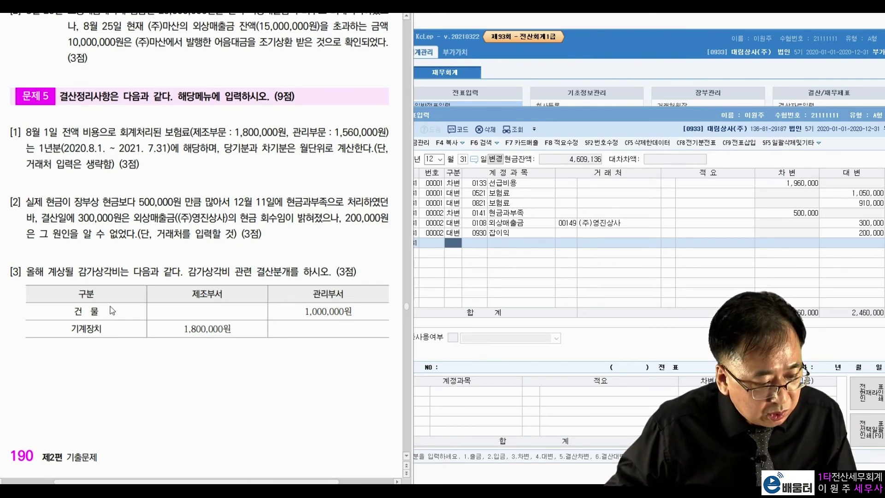
double_click(326, 311)
left_click(107, 324)
double_click(200, 329)
left_click(262, 342)
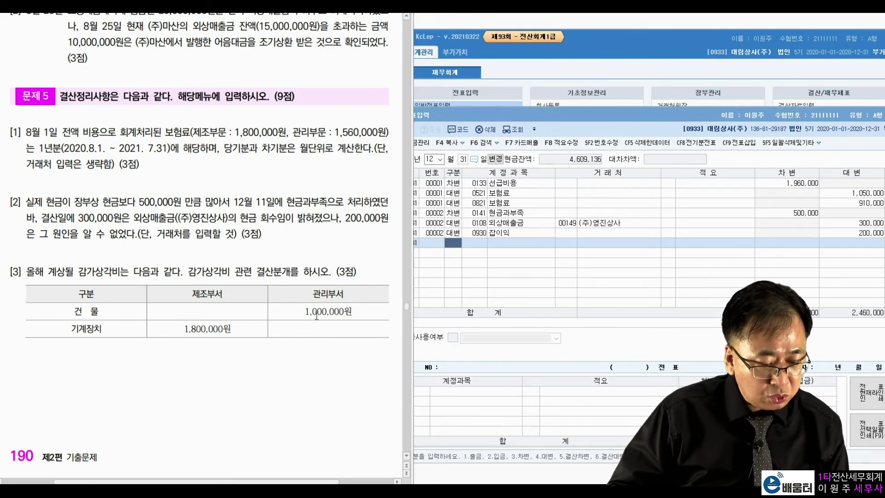
double_click(191, 330)
left_click(286, 335)
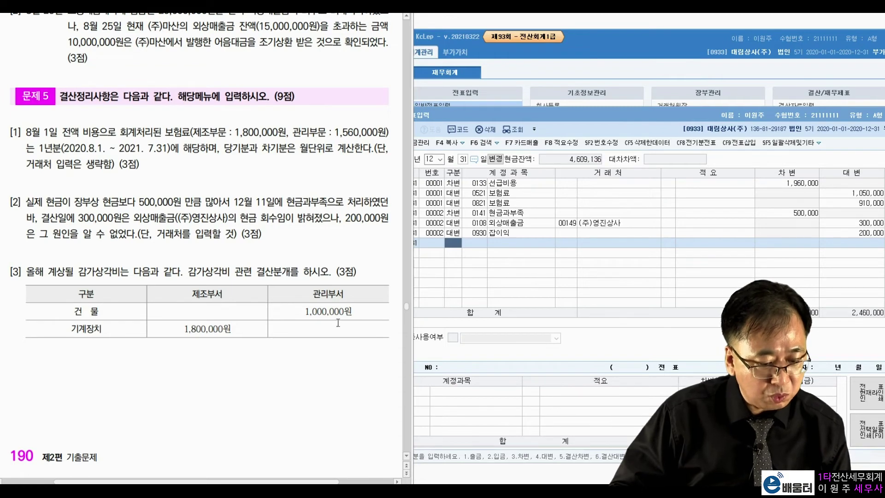
Add a 12/31 debit line of 1,000,000 to 0818 감가상각비
left_click(459, 248)
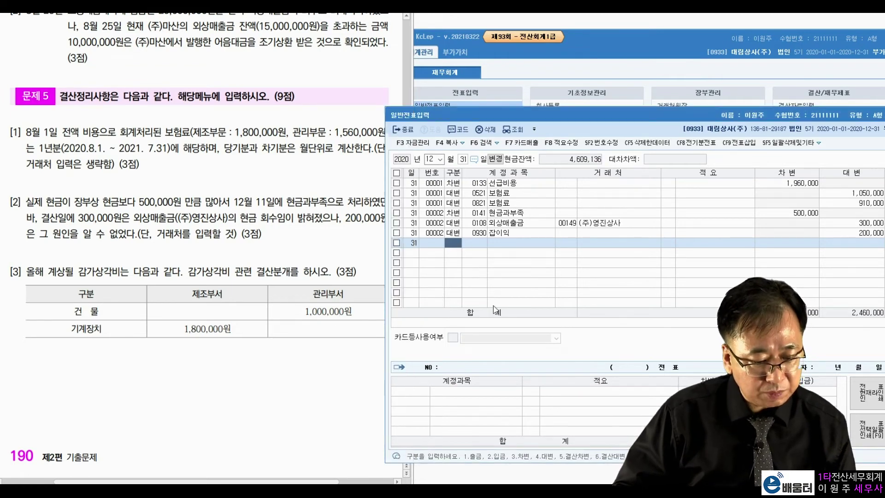
type("3")
key("Return")
type("감가상")
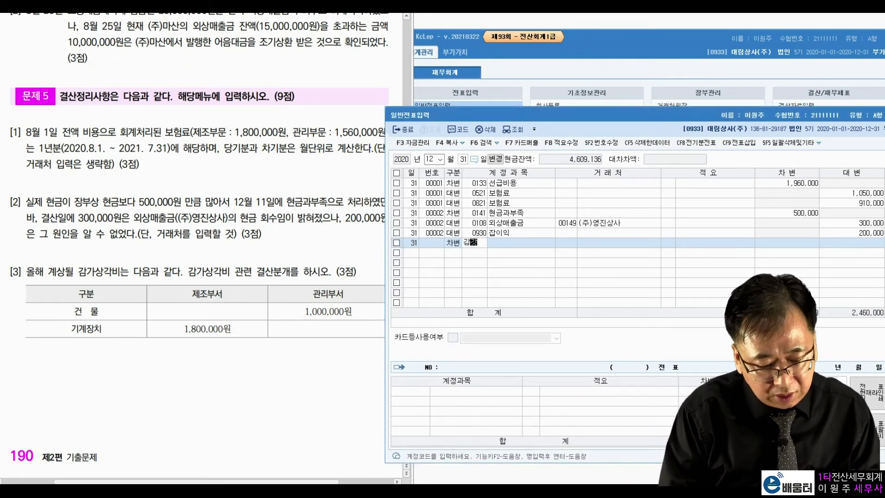
key("Return")
key("Down")
key("Down")
key("Down")
key("Down")
key("Down")
key("Down")
key("Down")
key("Down")
key("Down")
key("Down")
key("Down")
key("Down")
key("Down")
key("Down")
key("Down")
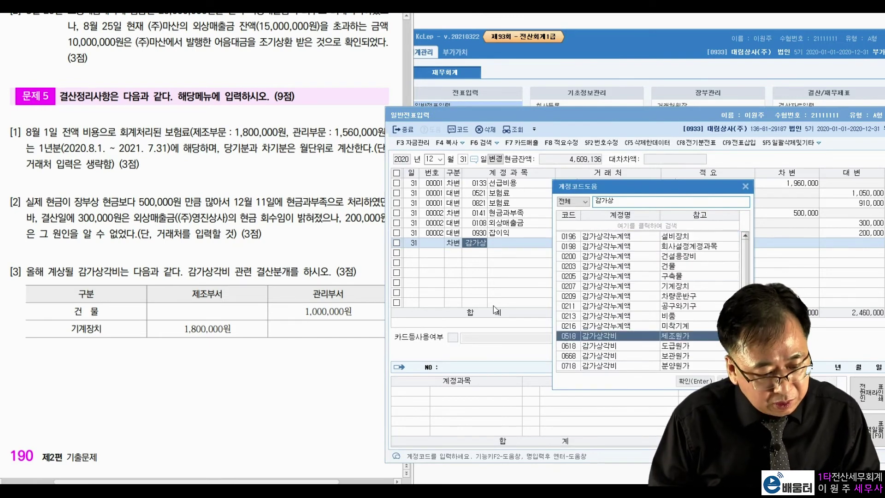
key("Return")
key("Return")
key("Return")
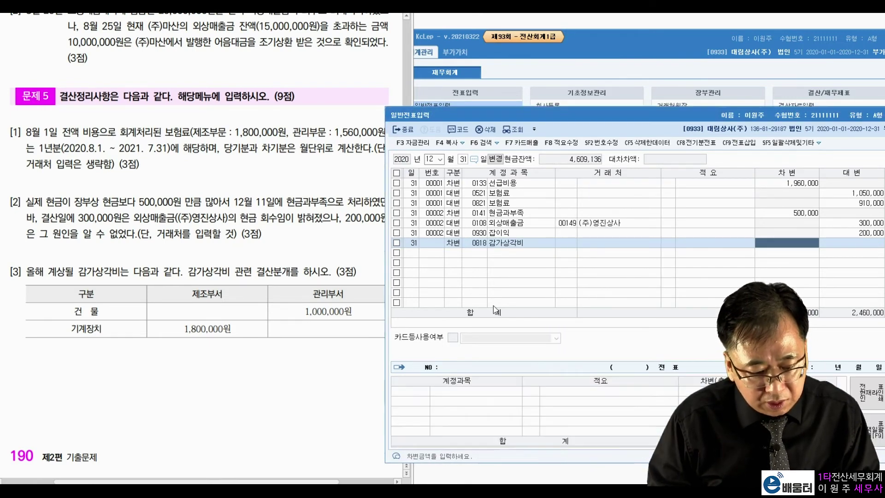
type("1000000")
Credit 1,000,000 to 0203 감가상각누계액 to balance the building depreciation entry
key("Return")
type("4")
key("Return")
type("가ㅁ가상")
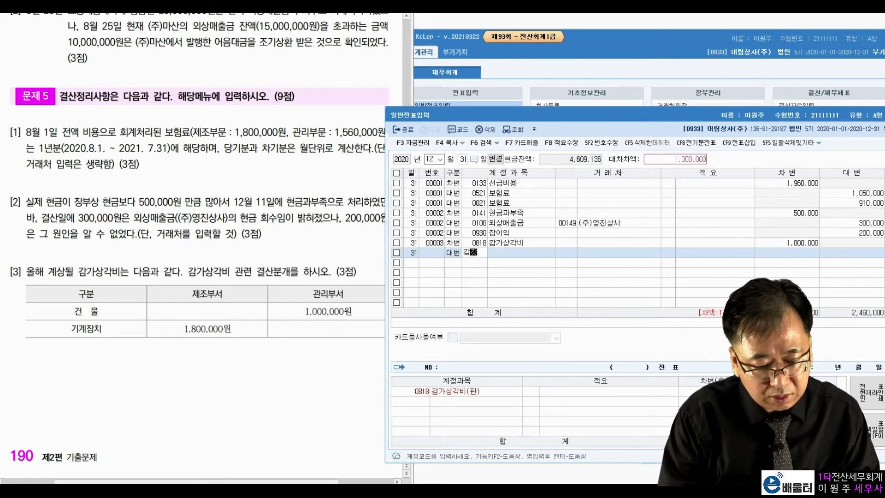
key("Return")
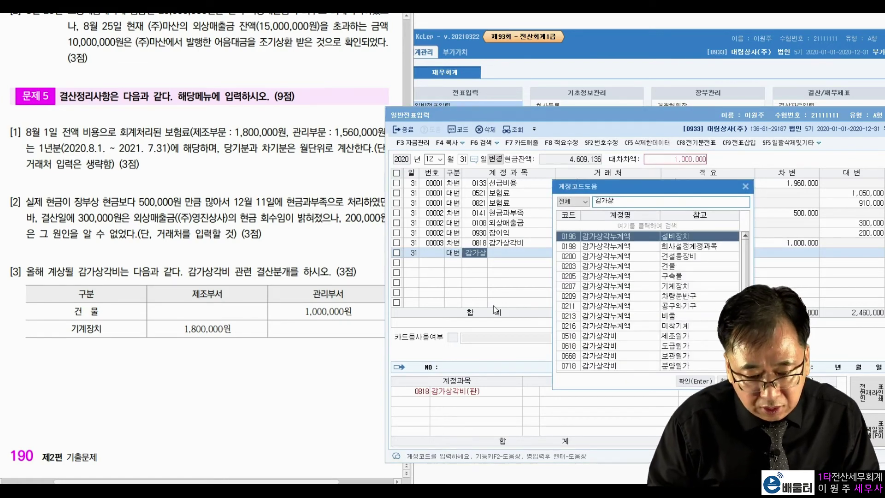
key("Down")
key("Down")
key("Return")
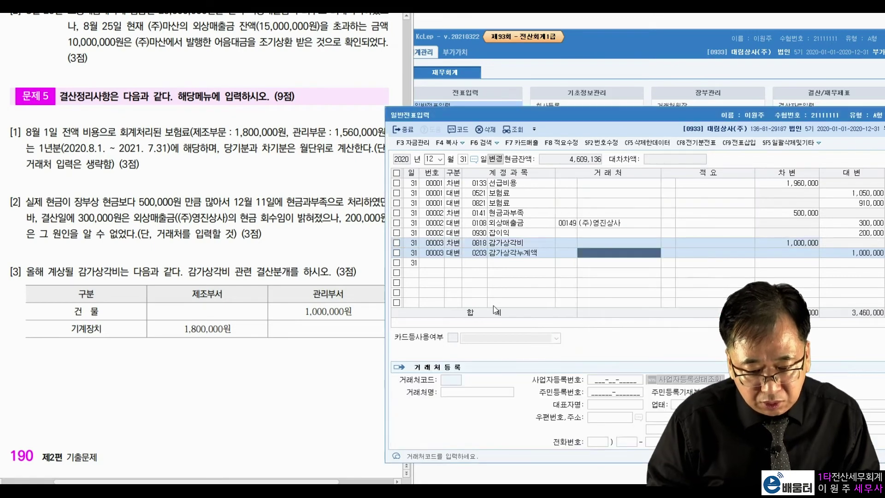
key("Return")
key("Return")
key("Return")
Debit 0518 감가상각비 1,800,000 for the machinery depreciation
type("3")
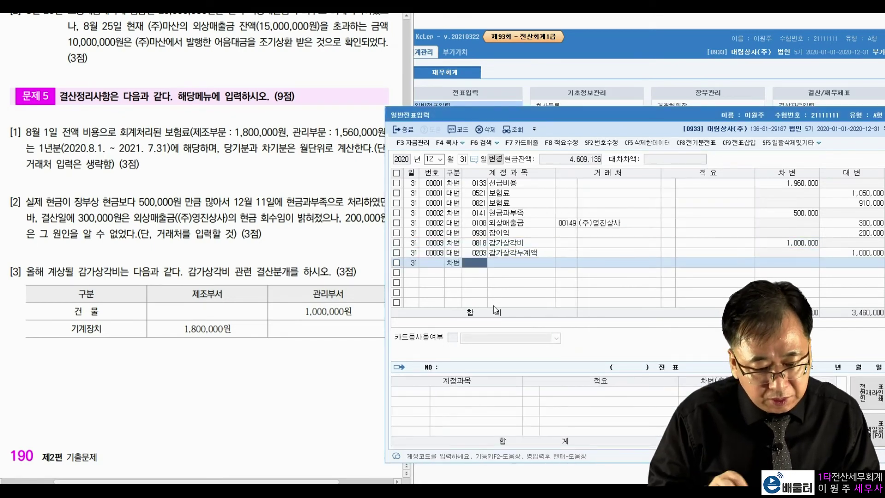
type("감가상")
key("Return")
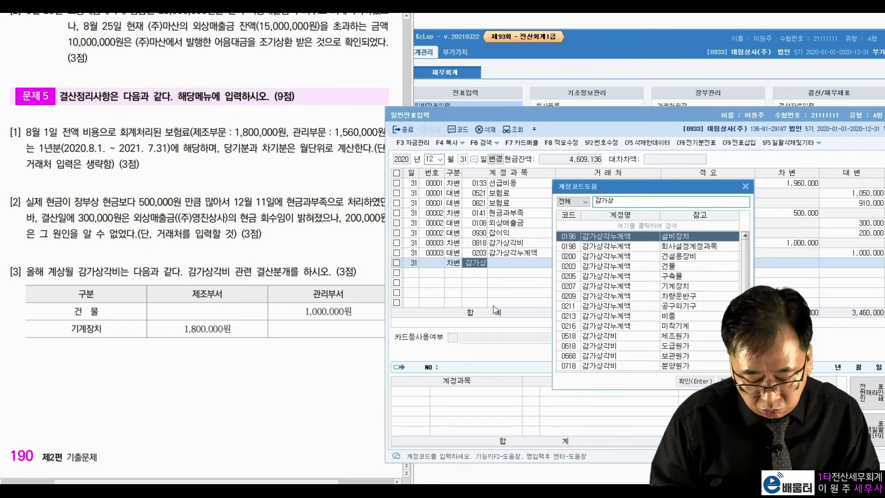
key("Down")
key("Down")
key("Down")
key("Down")
key("Down")
key("Down")
key("Down")
key("Down")
key("Down")
key("Down")
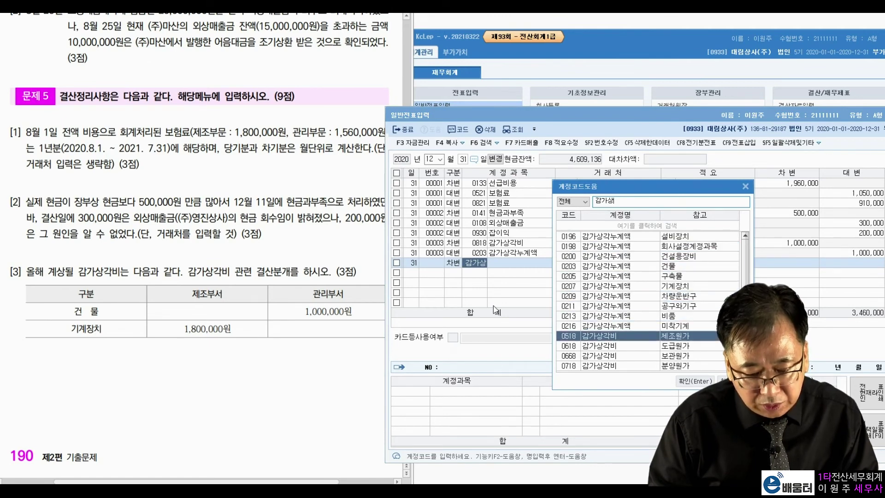
key("Return")
key("Return")
key("Return")
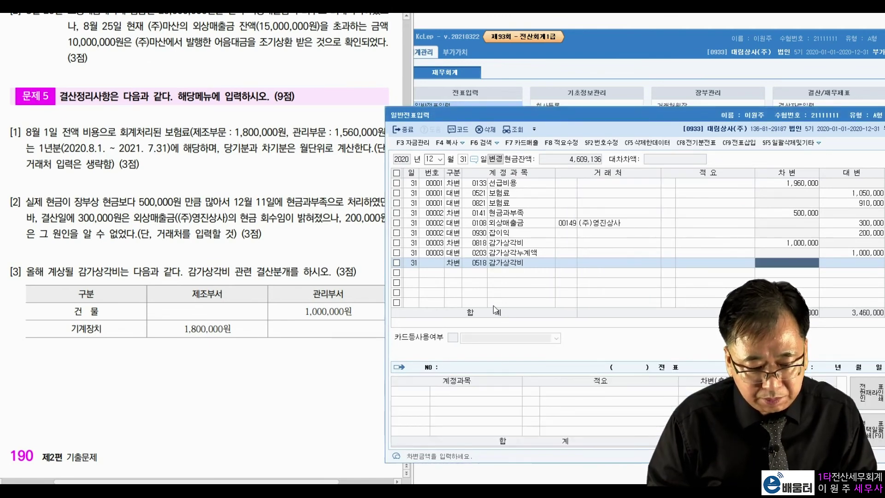
key("Return")
Credit 0207 감가상각누계액 1,800,000 via the account code lookup
type("4")
type("감가")
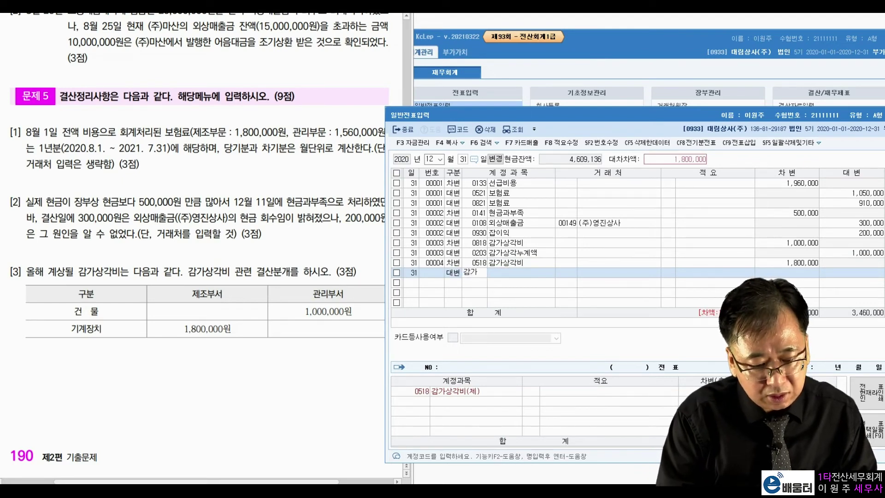
type("상")
key("Return")
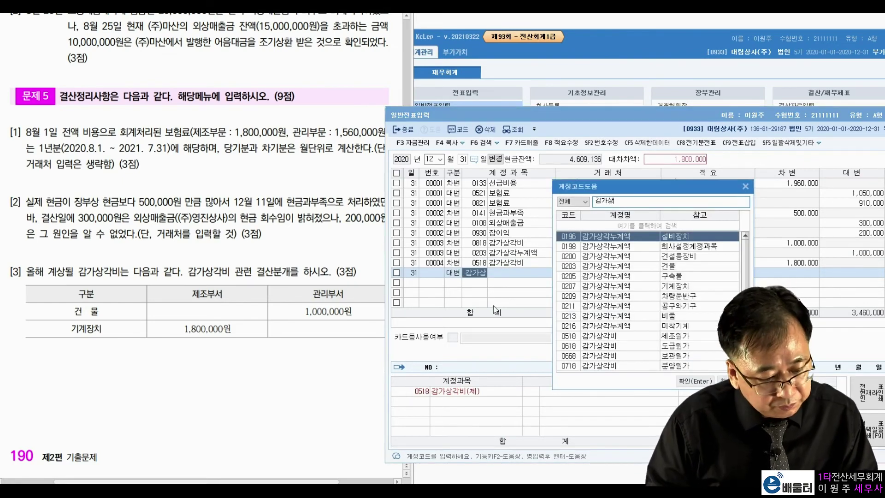
key("Down")
key("Down")
key("Down")
key("Down")
key("Down")
key("Return")
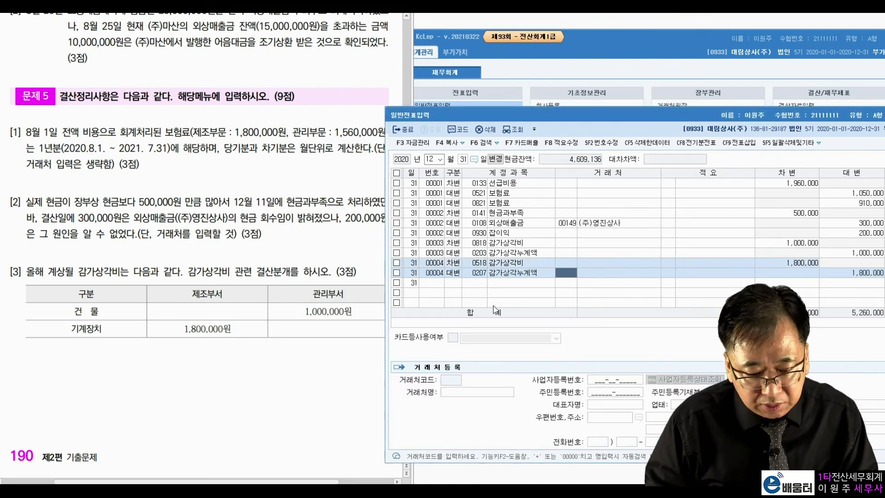
key("Return")
key("Return")
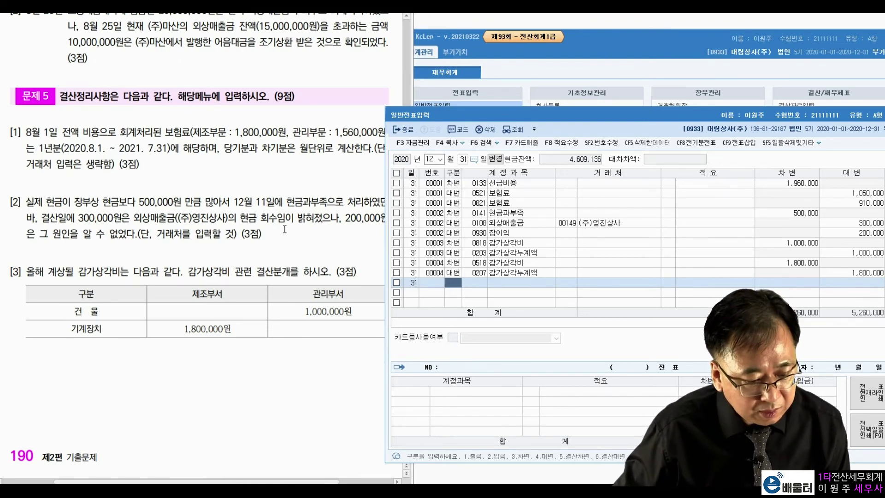
Scroll the exam sheet to problem 6 and close the general journal entry window
scroll(285, 229, "down", 10)
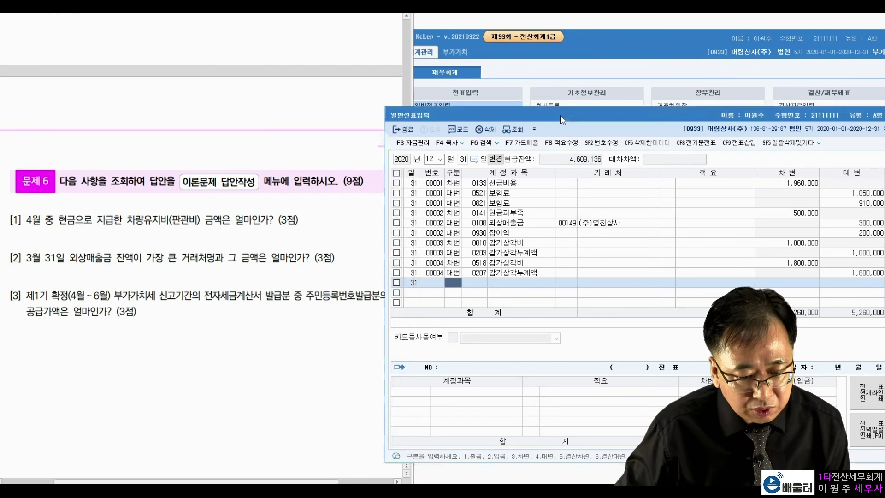
left_click_drag(561, 116, 443, 112)
left_click(793, 112)
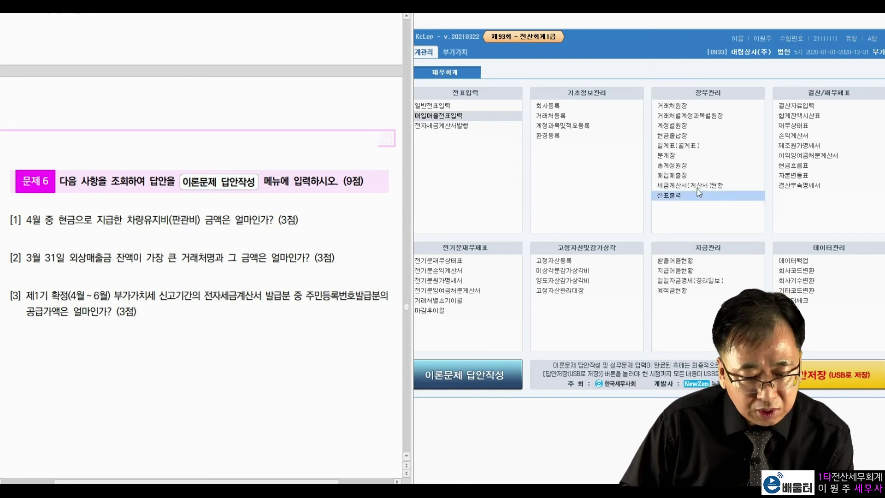
left_click(680, 146)
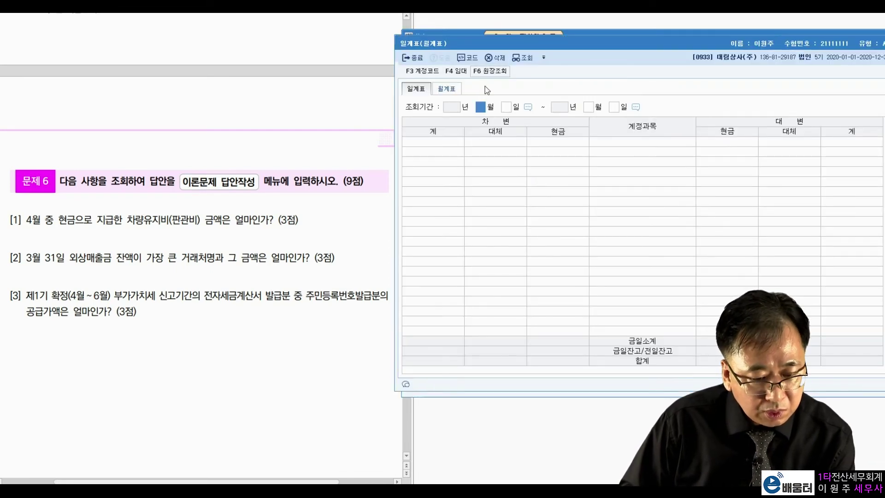
left_click(456, 88)
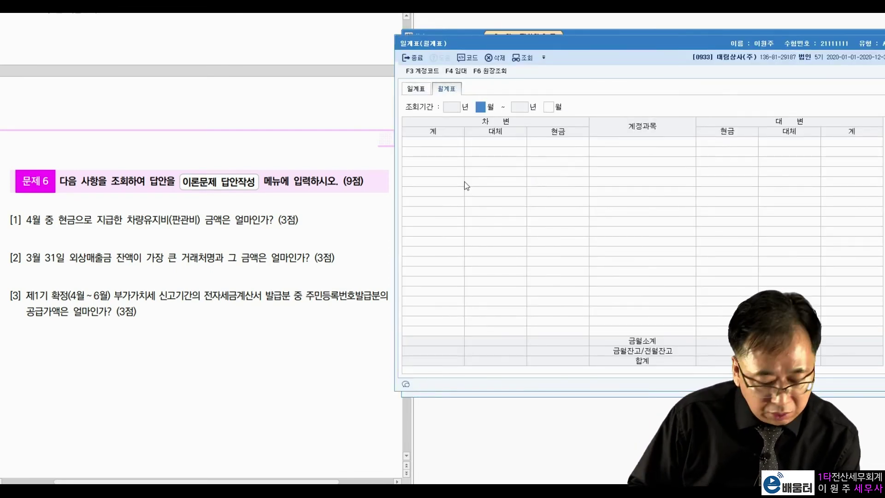
type("4")
key("Return")
type("4")
key("Return")
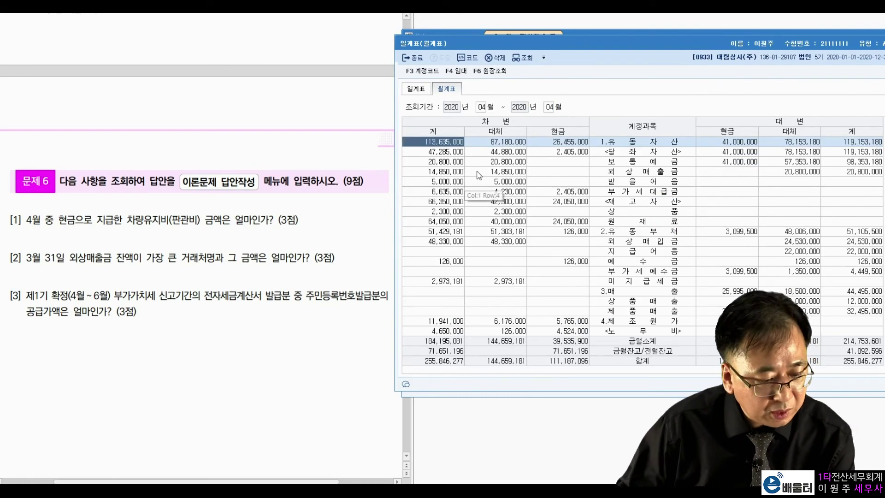
left_click(672, 303)
scroll(671, 302, "down", 7)
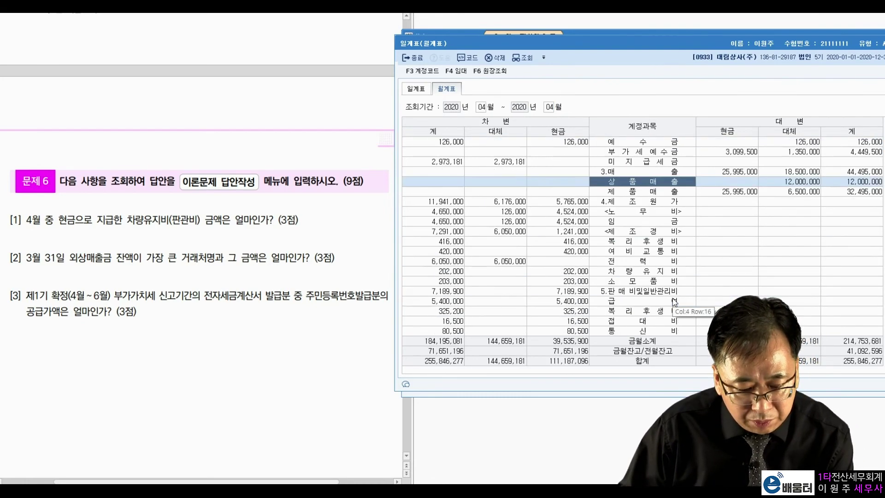
left_click(644, 202)
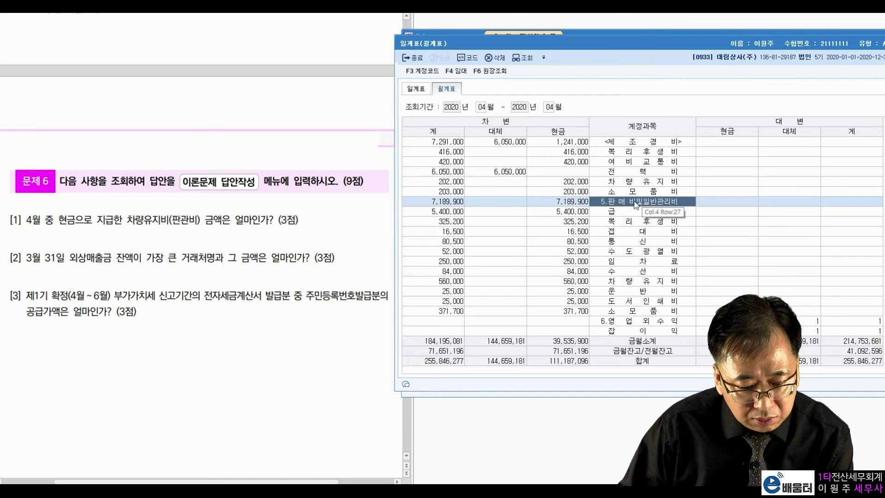
left_click(642, 281)
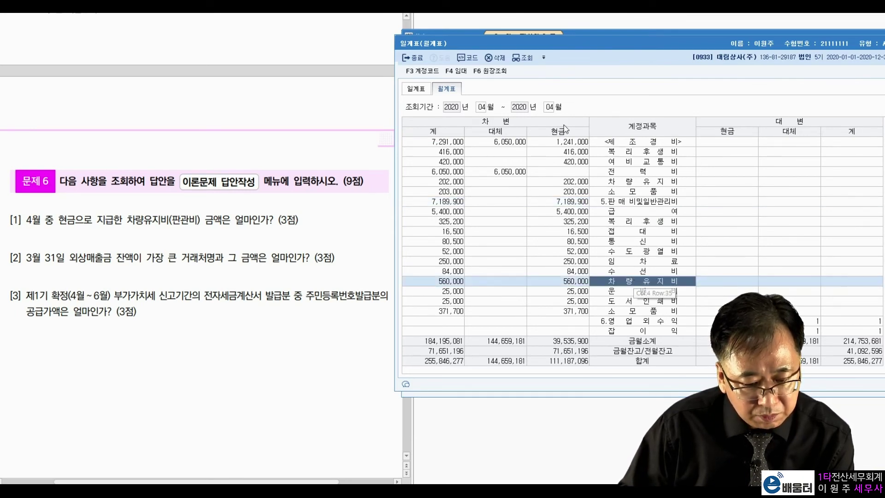
left_click(569, 282)
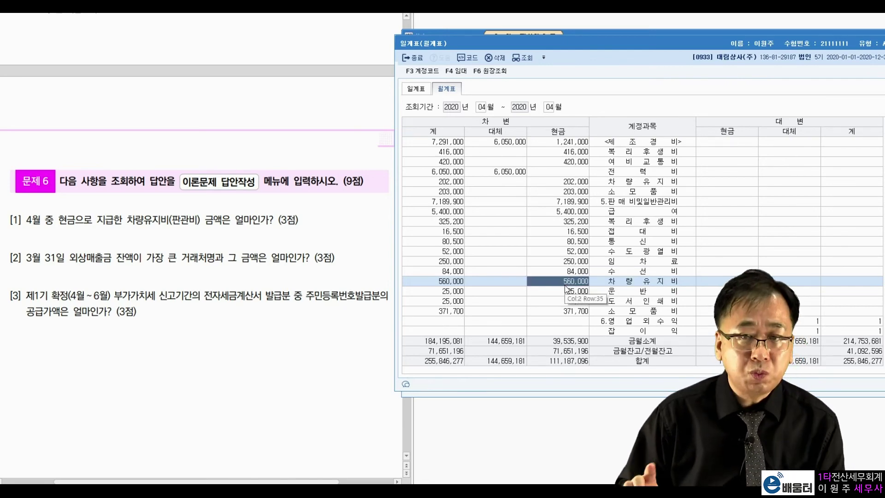
key("Escape")
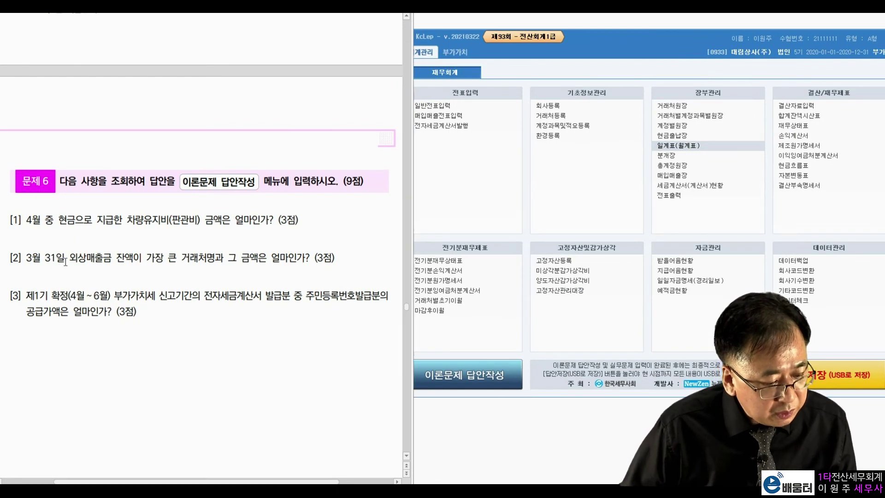
left_click_drag(69, 258, 247, 258)
left_click(279, 262)
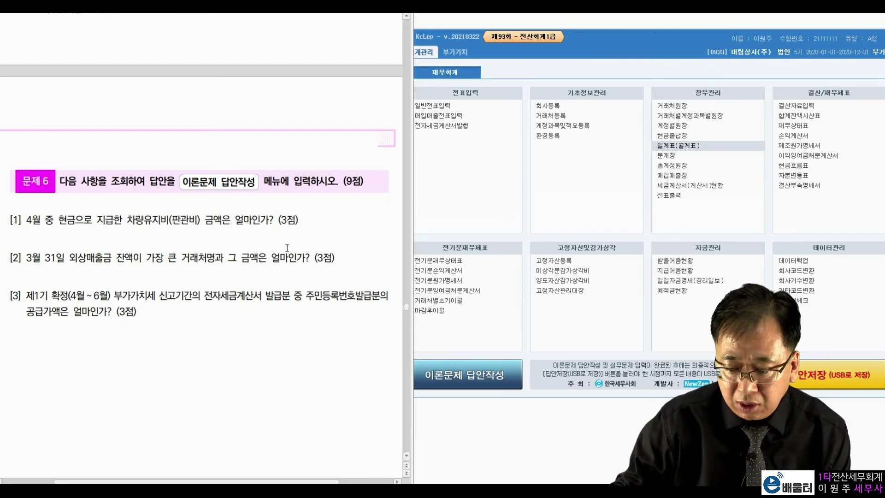
left_click(673, 106)
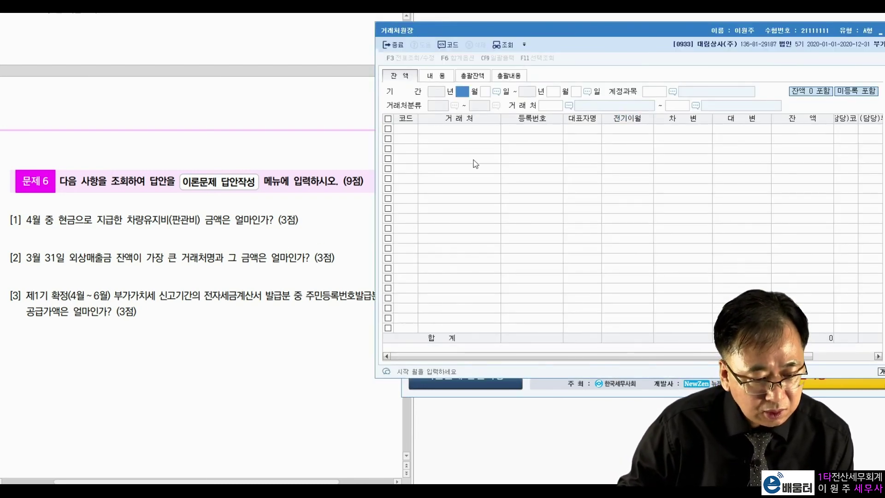
type("3")
key("Return")
type("31")
key("Return")
type("3")
key("Return")
type("31")
key("Return")
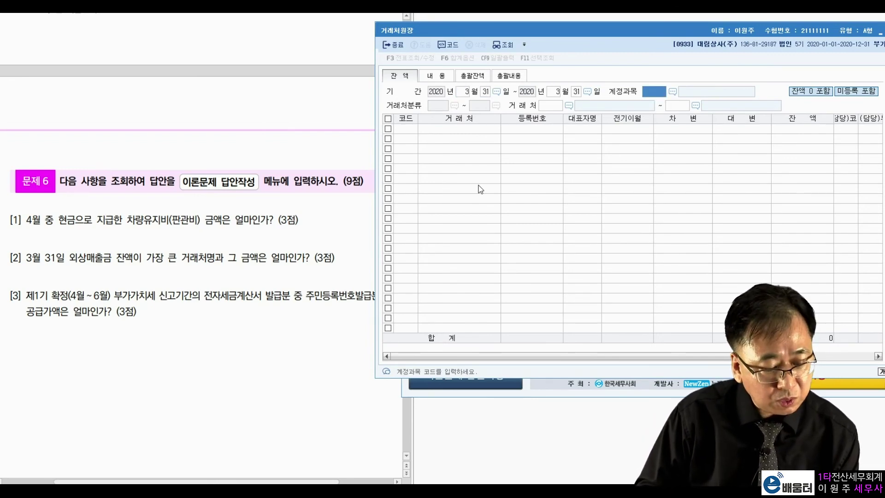
type("108")
key("Return")
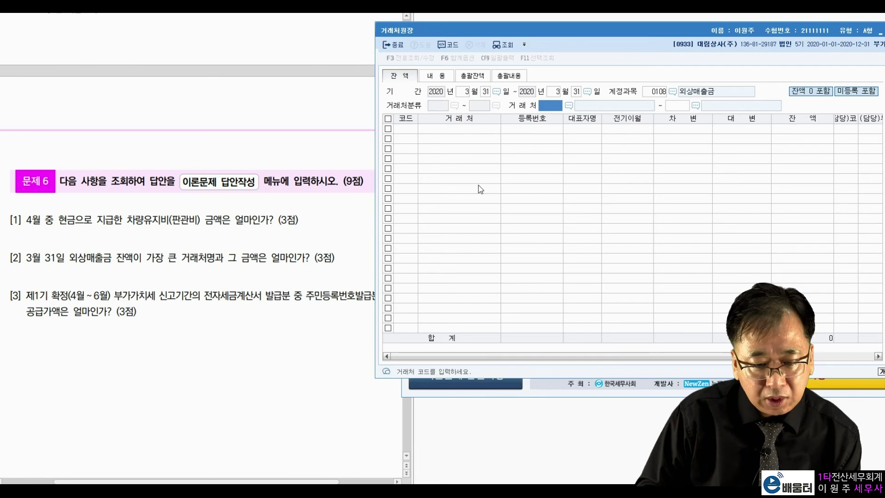
key("Return")
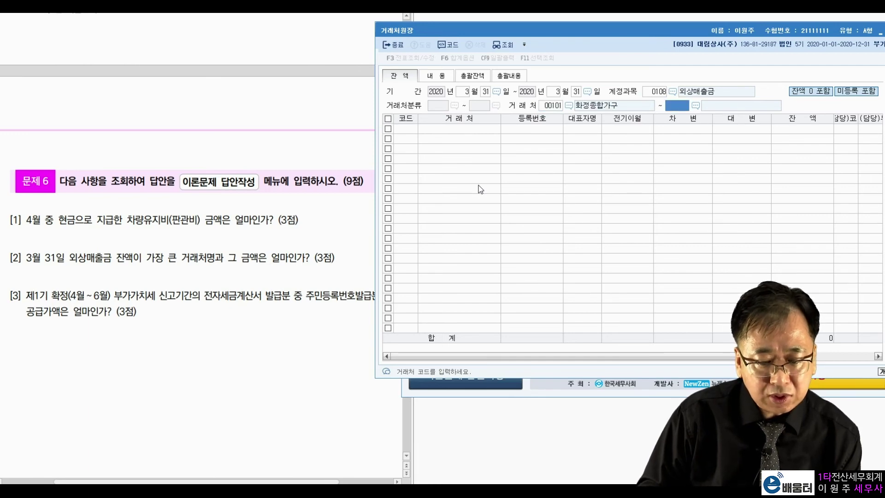
key("Return")
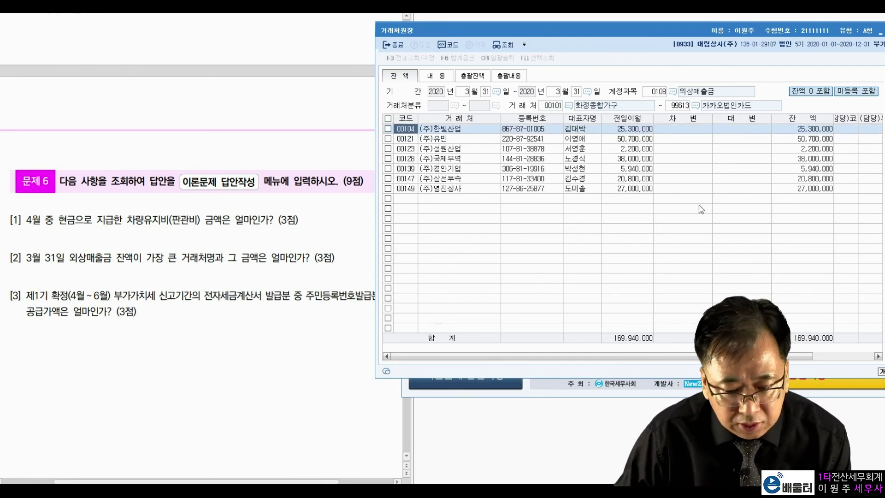
left_click(799, 189)
left_click(809, 139)
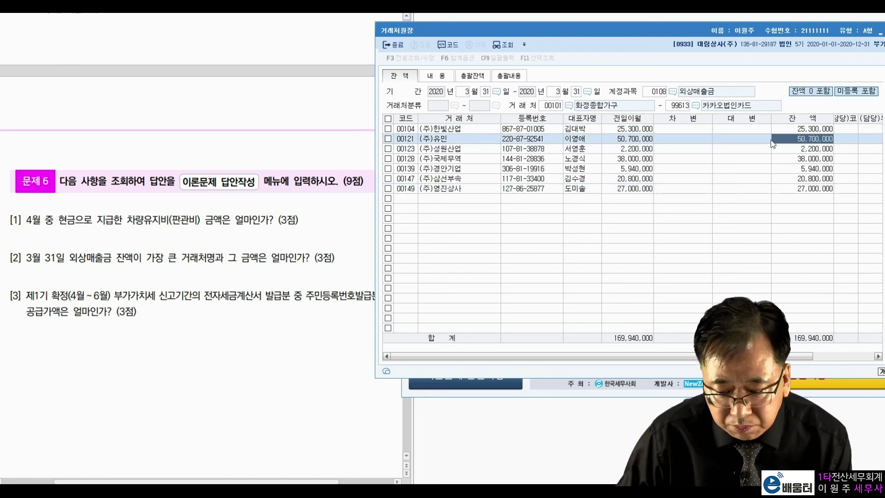
left_click(474, 140)
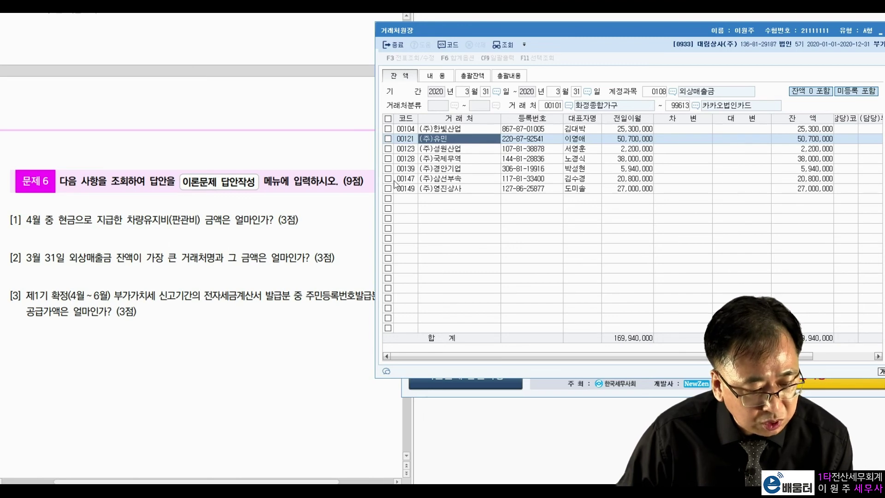
left_click(798, 140)
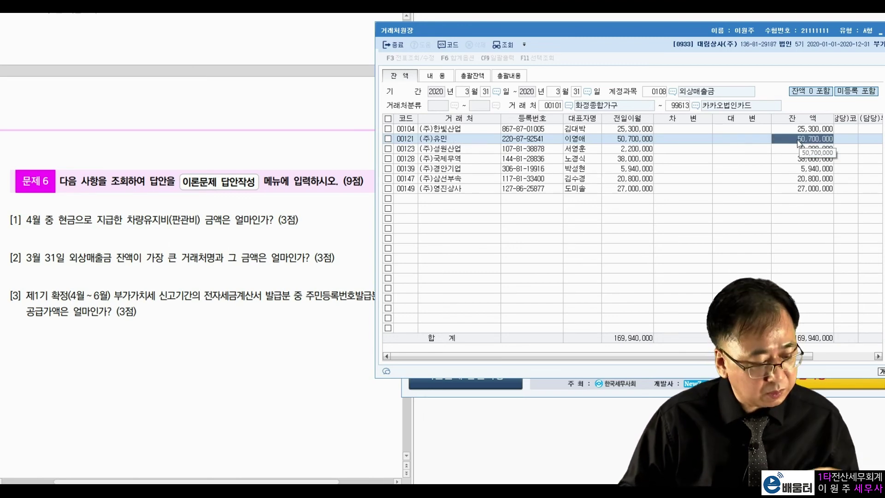
key("Escape")
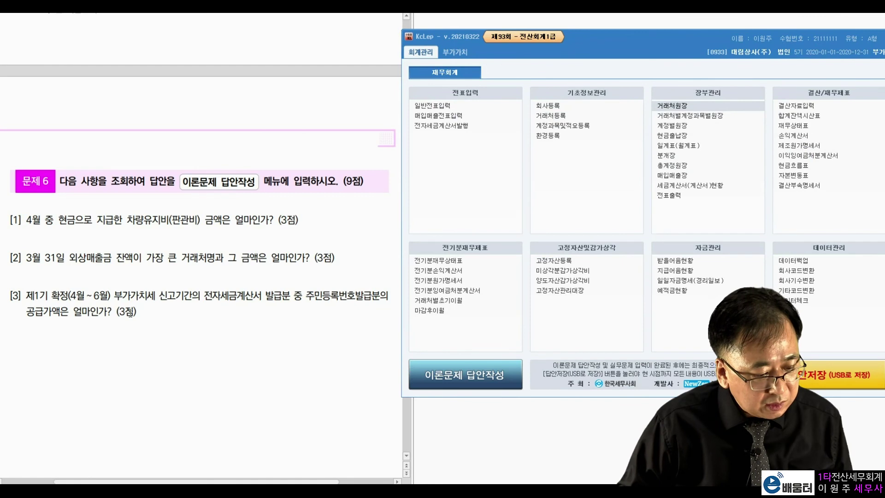
Review question [3]: April–June electronic tax invoices issued
left_click(144, 312)
left_click_drag(72, 296, 107, 295)
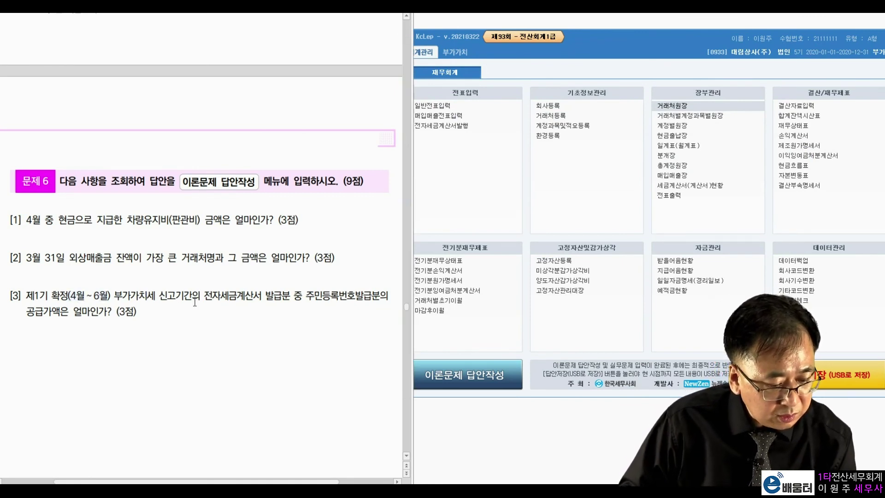
left_click_drag(206, 296, 372, 295)
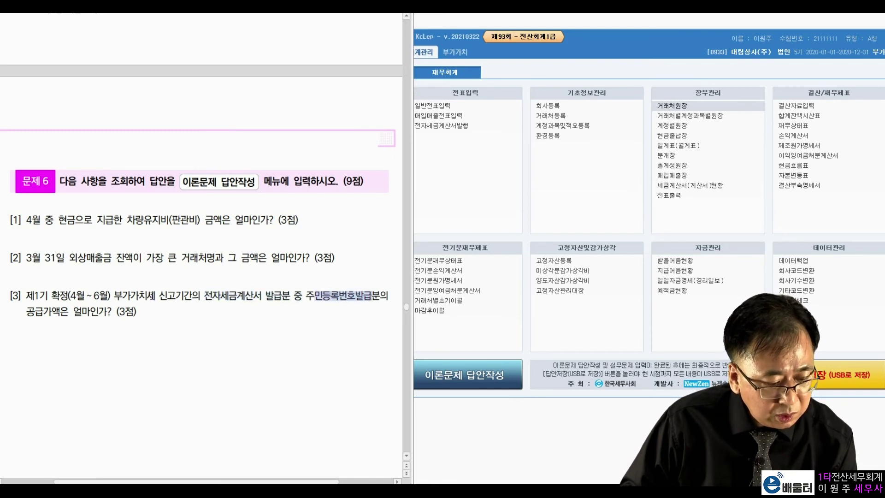
left_click(68, 313)
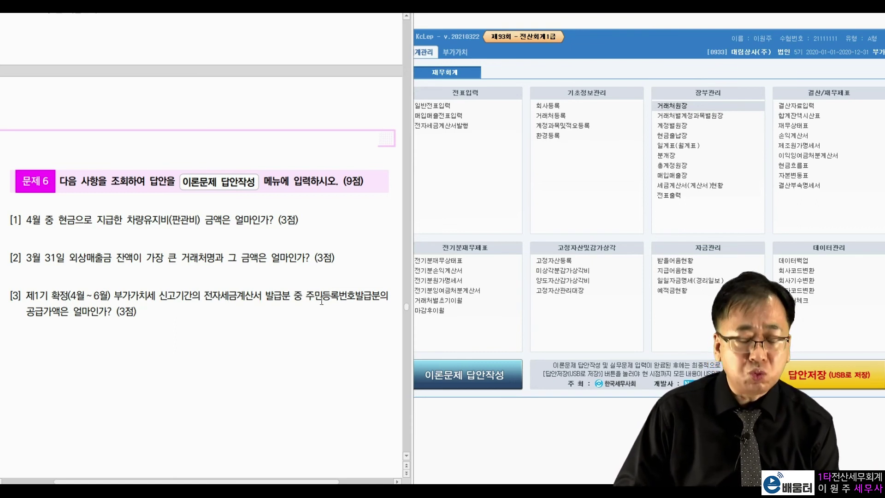
Open the VAT 세금계산서합계표 for the period 04–06
left_click(442, 215)
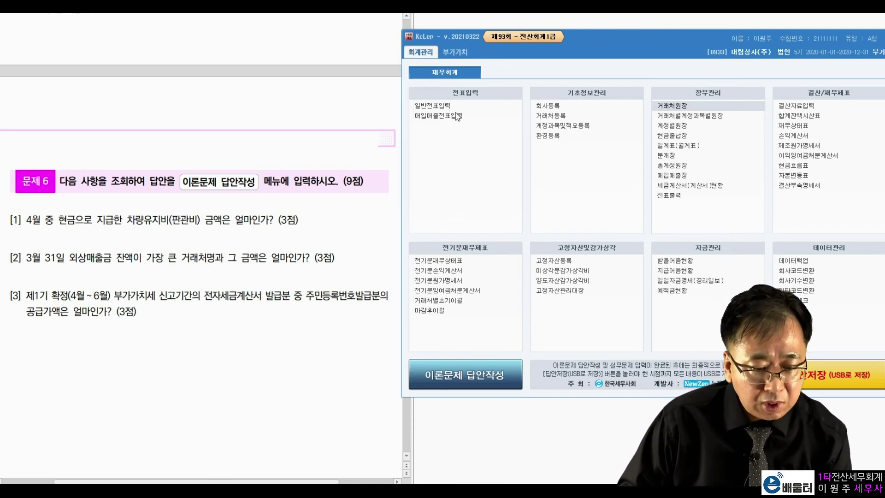
left_click(458, 52)
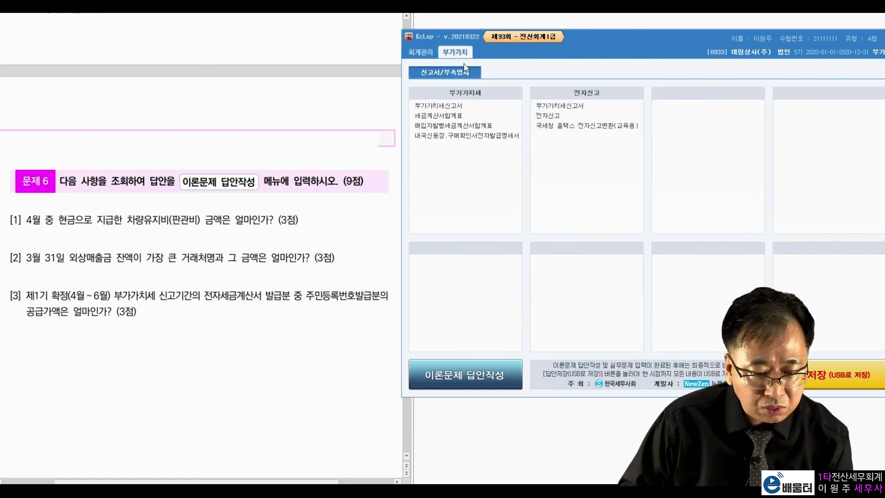
left_click(462, 115)
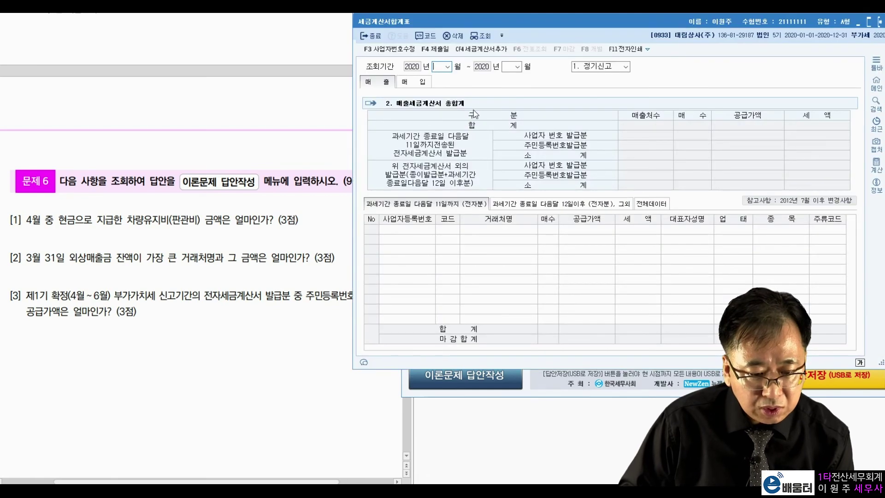
type("0406")
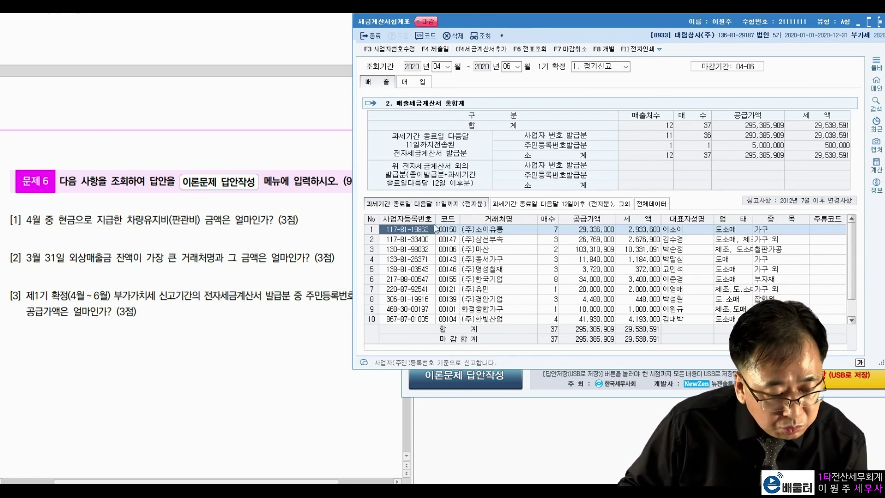
Check the 주민등록번호발급분 wording in question [3] and scroll the invoice summary
left_click(316, 297)
left_click_drag(306, 295, 373, 295)
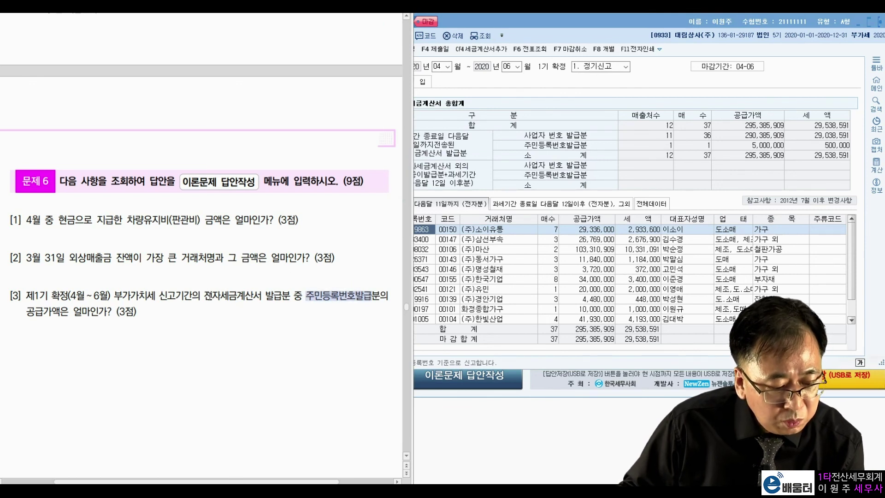
left_click(688, 221)
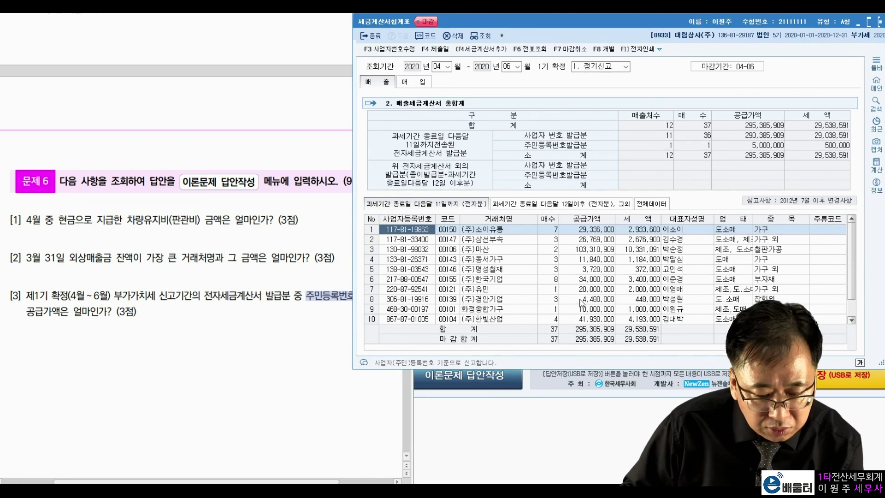
scroll(527, 275, "down", 1)
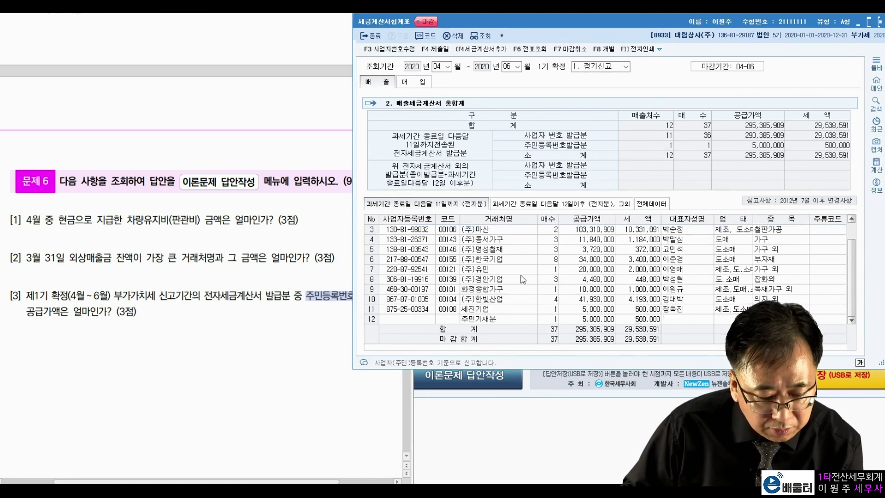
scroll(512, 282, "up", 1)
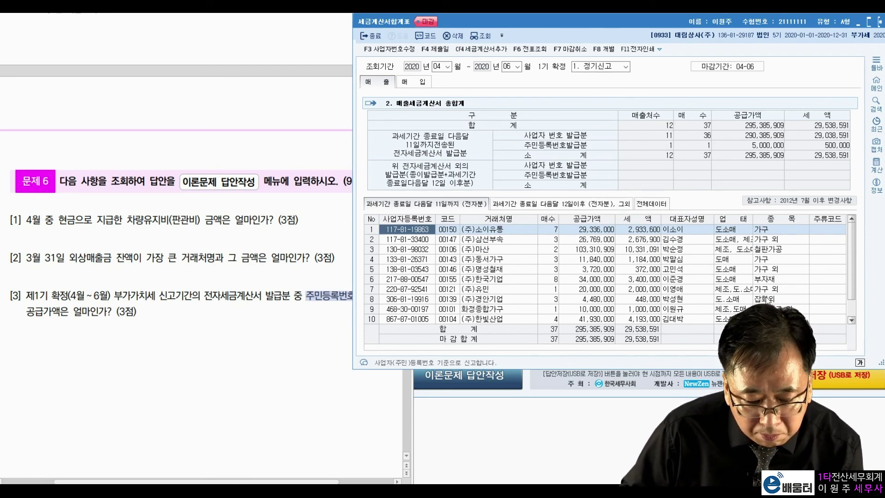
scroll(766, 299, "down", 1)
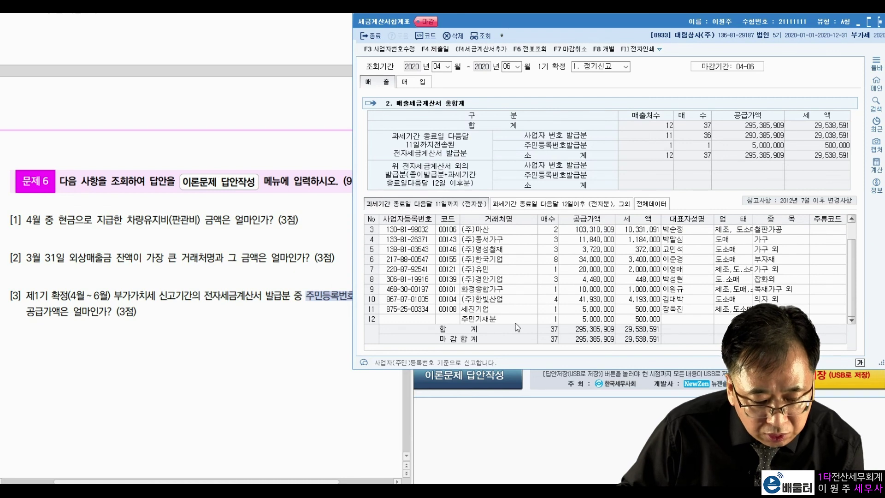
Read the 주민기재분 row's 5,000,000 supply value and close the summary
left_click(504, 322)
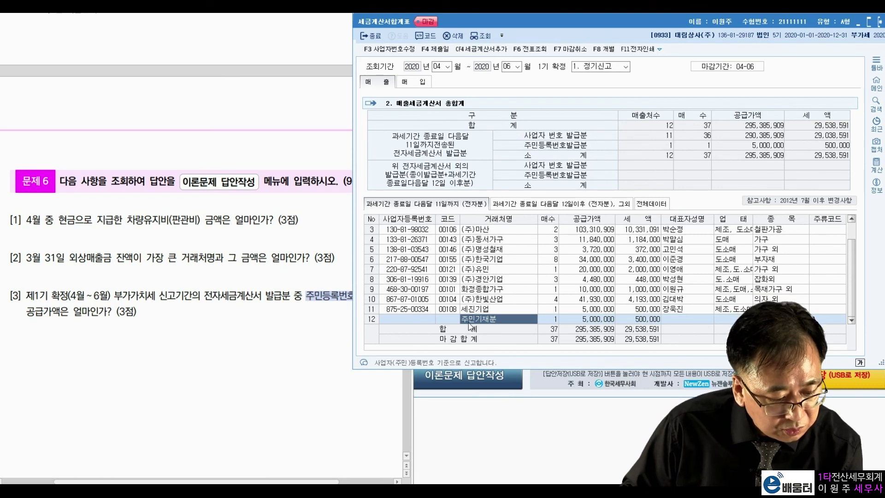
left_click(603, 320)
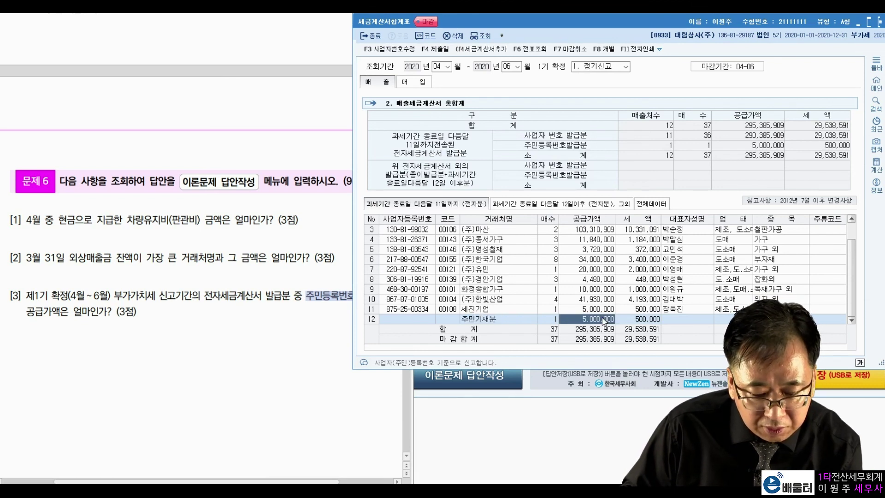
left_click(649, 318)
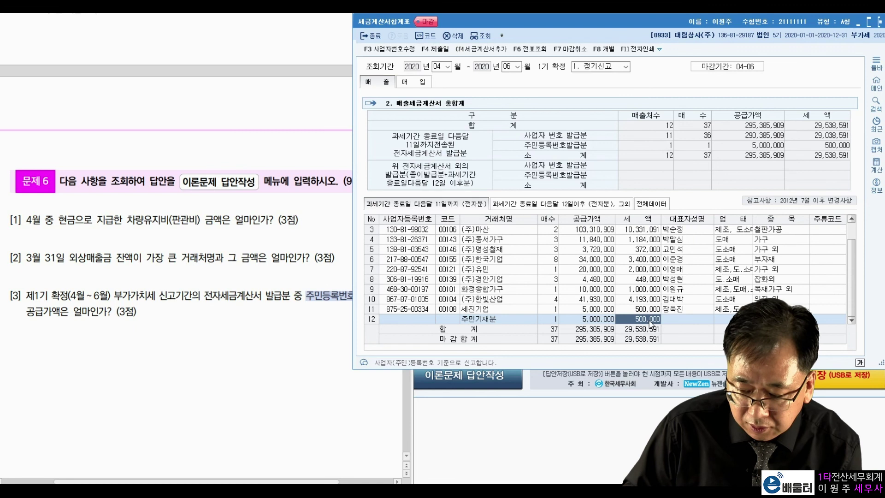
left_click(591, 320)
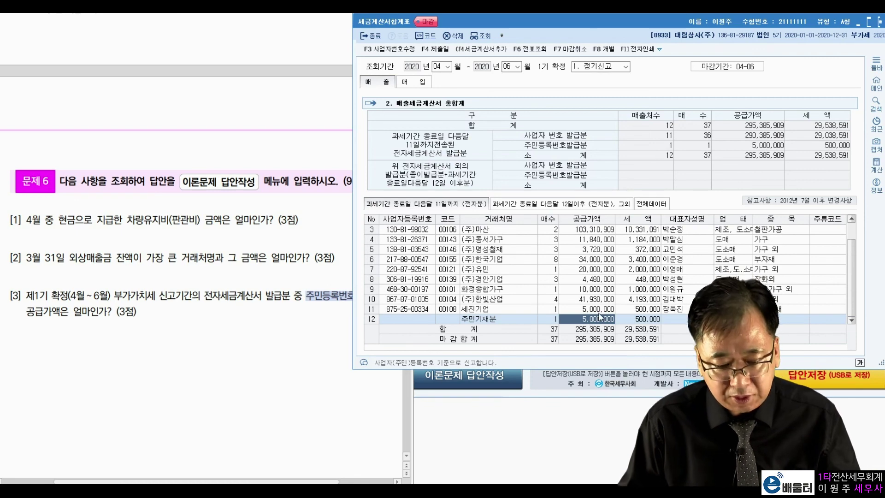
key("Escape")
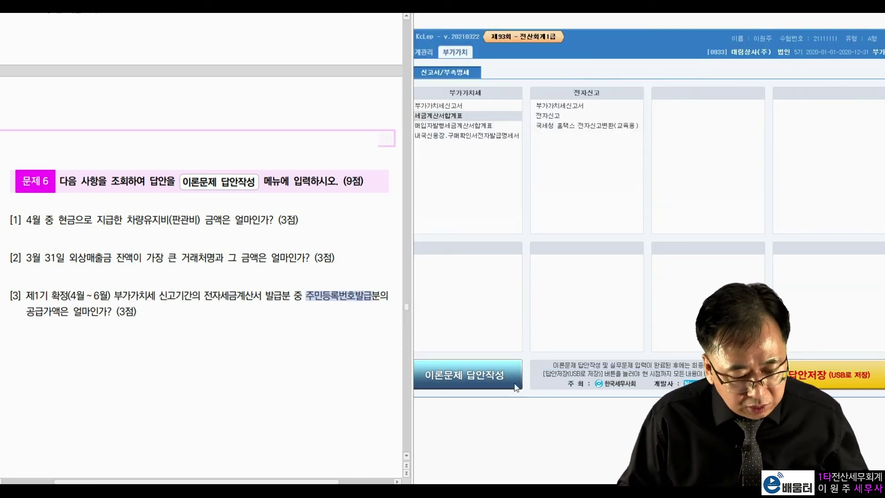
Mark theory answers: 1 for question 1 and 4 for question 7
left_click(509, 381)
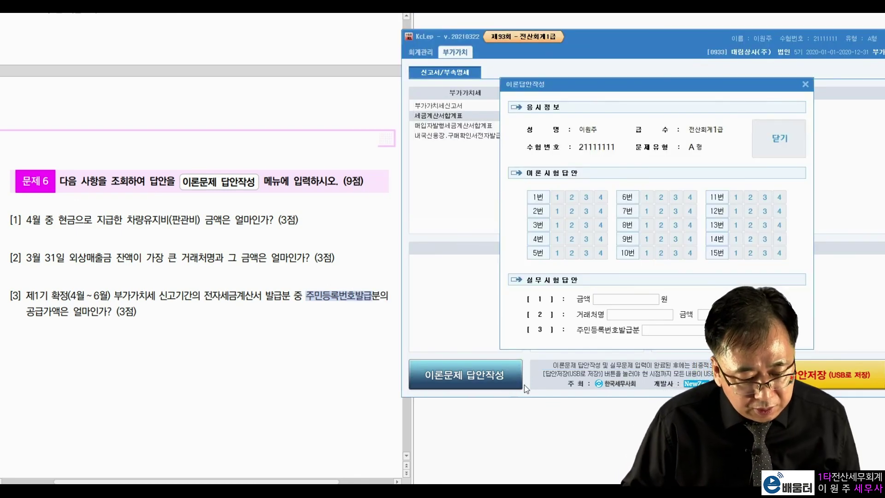
left_click(558, 198)
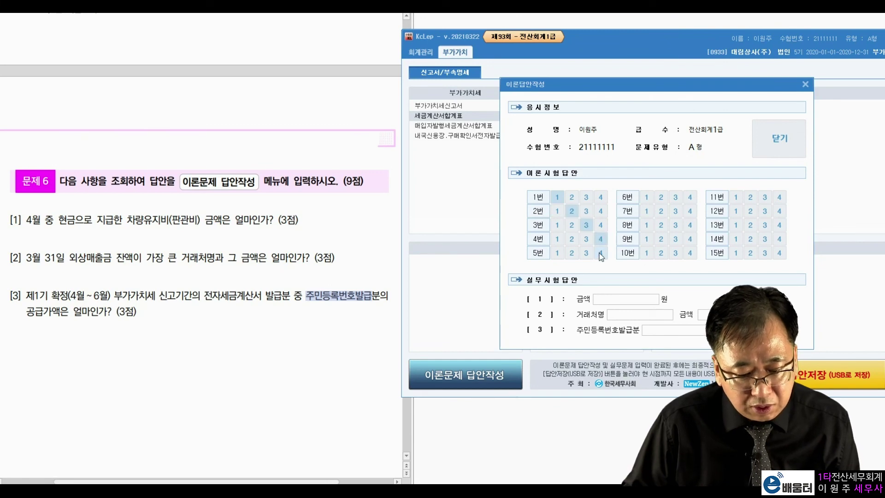
left_click(690, 211)
Enter the practical answers 560,000, (주)유민 and 5,000,000
left_click(652, 300)
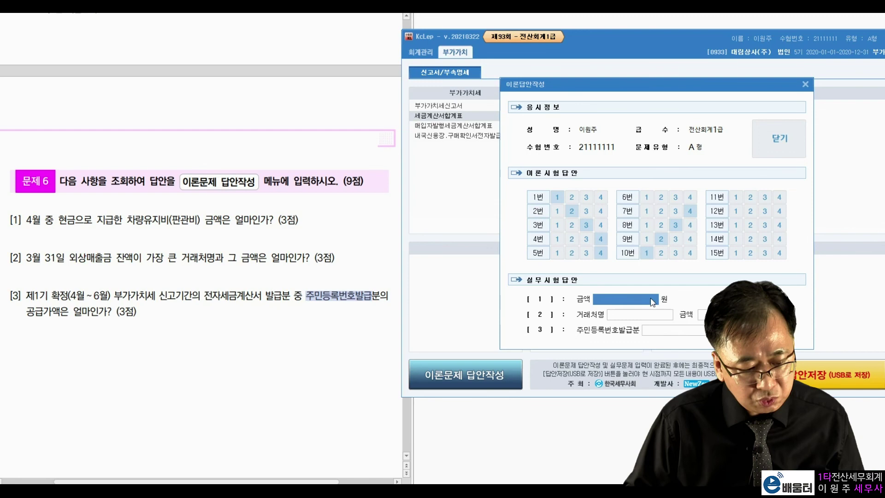
type("860000")
key("Return")
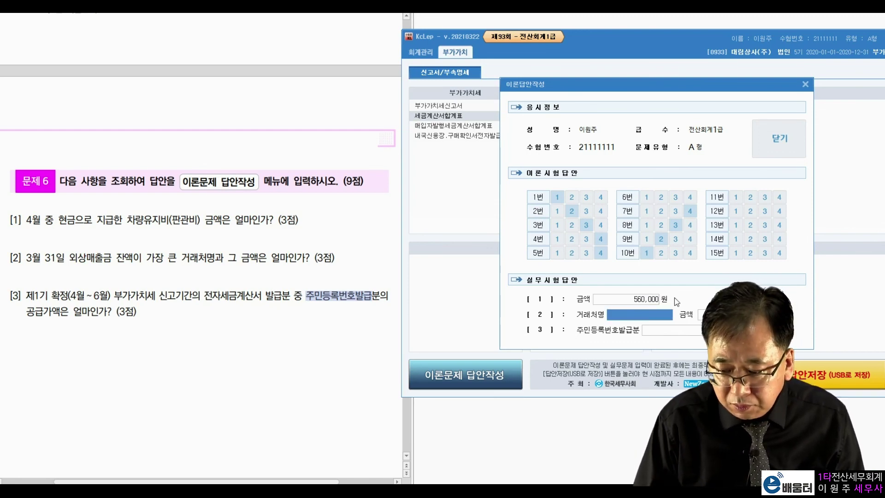
type("(wn")
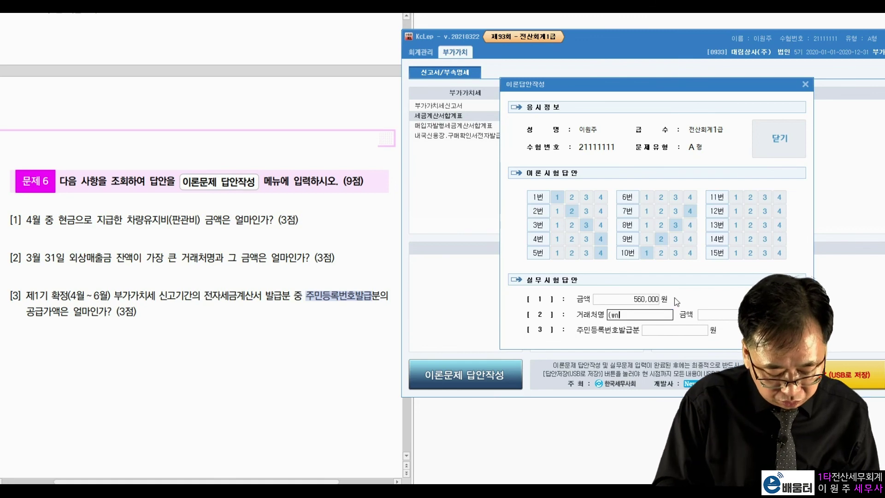
key("BackSpace")
key("BackSpace")
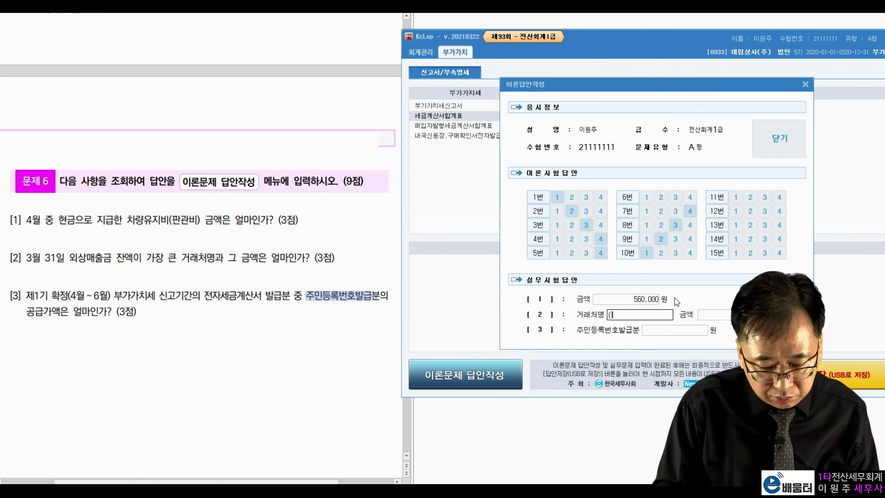
type("주)유민")
key("Return")
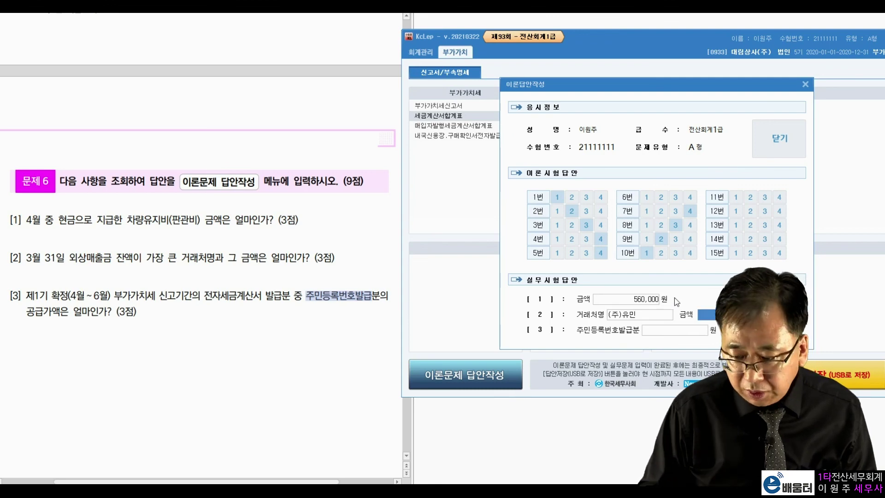
type("1")
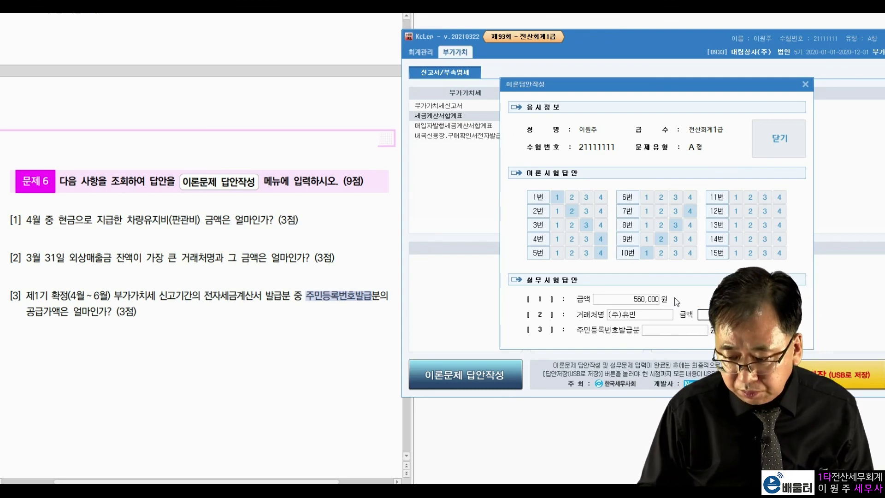
key("Return")
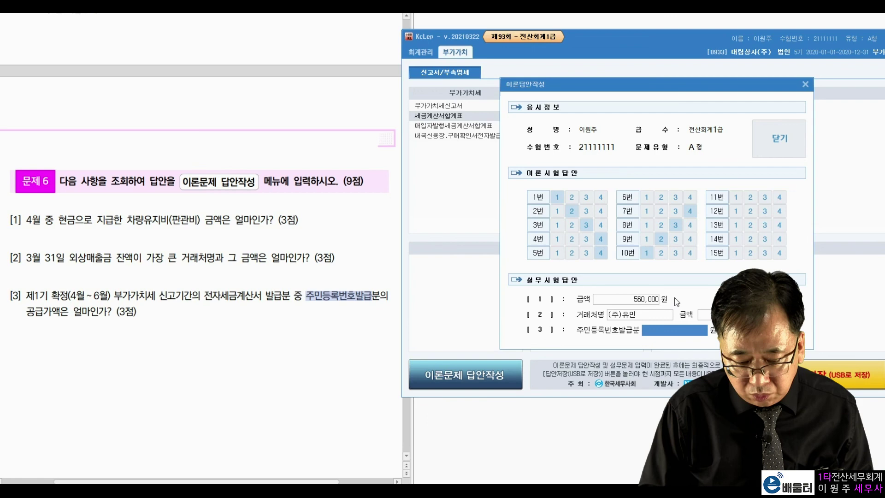
type("5,000")
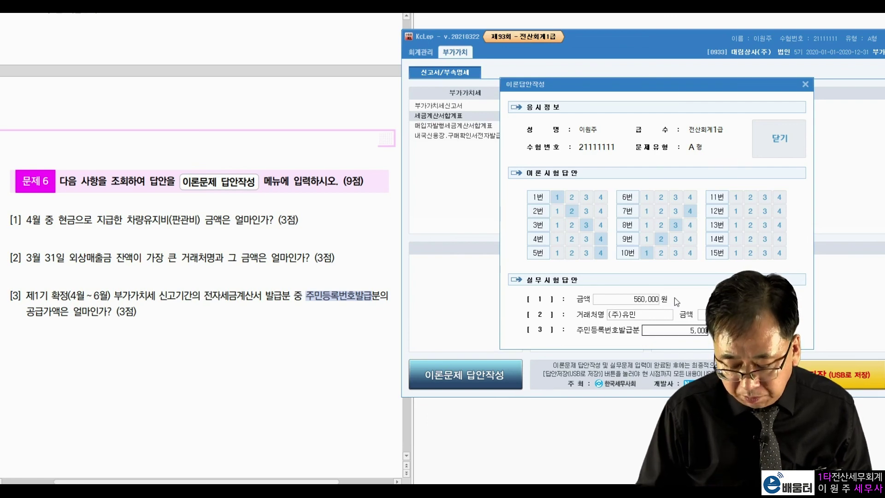
type("000")
key("Return")
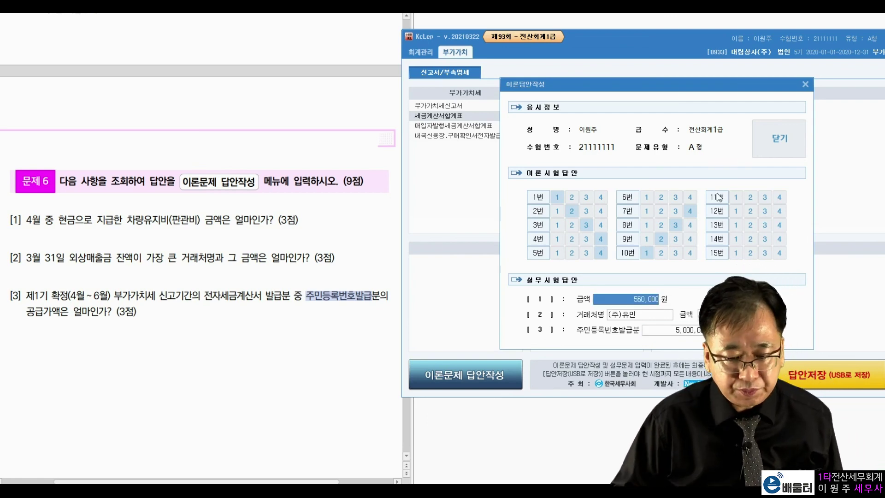
Close the answer form and save all answers to the USB drive
left_click(777, 139)
left_click(490, 276)
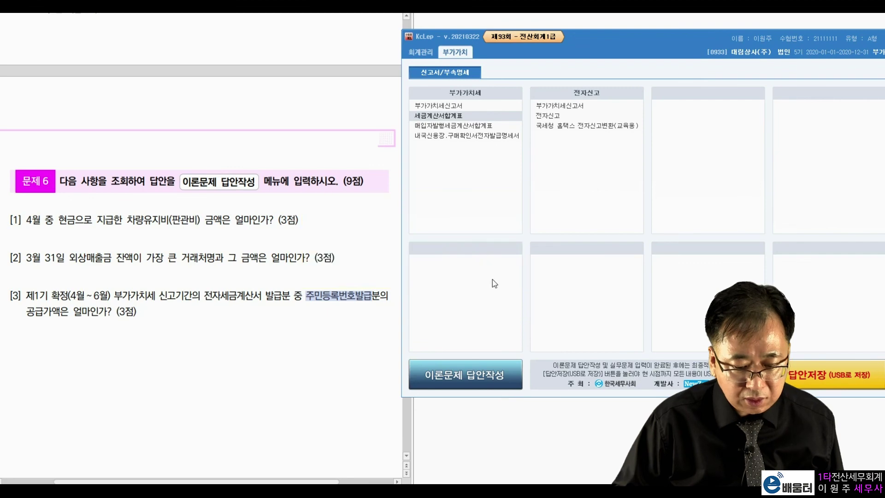
left_click(825, 374)
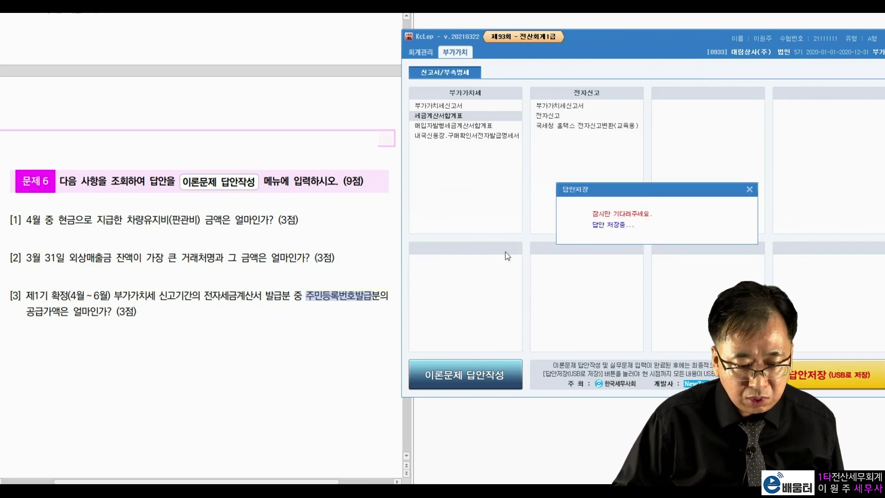
left_click(465, 271)
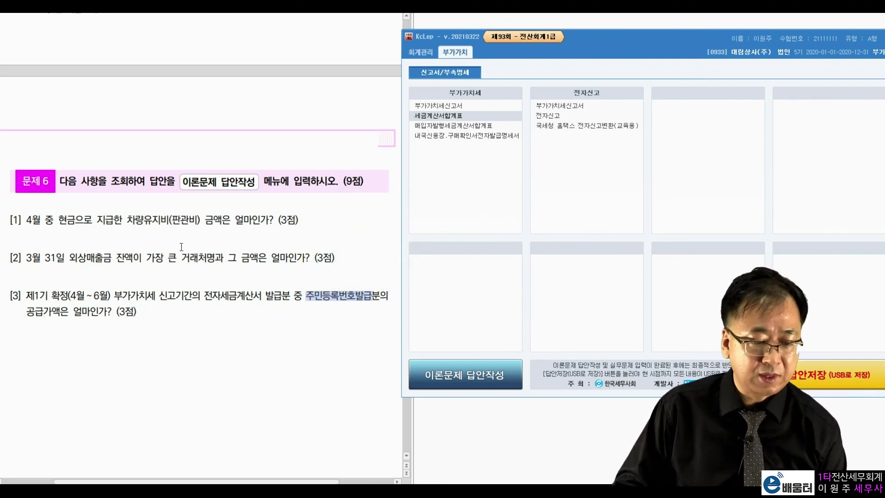